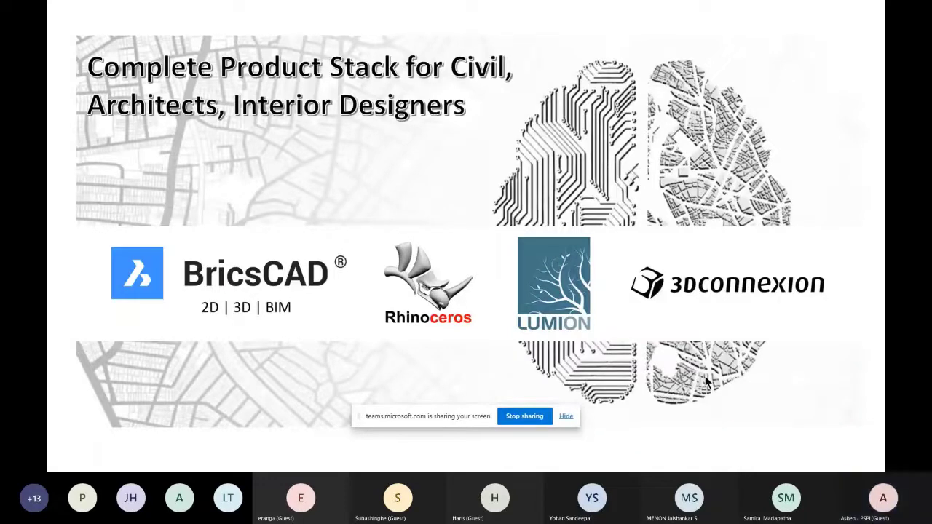
- Advance the shared slideshow past the 3Dconnexion ergonomics slide to 'The Bricsys Value Proposition V22'
key("Right")
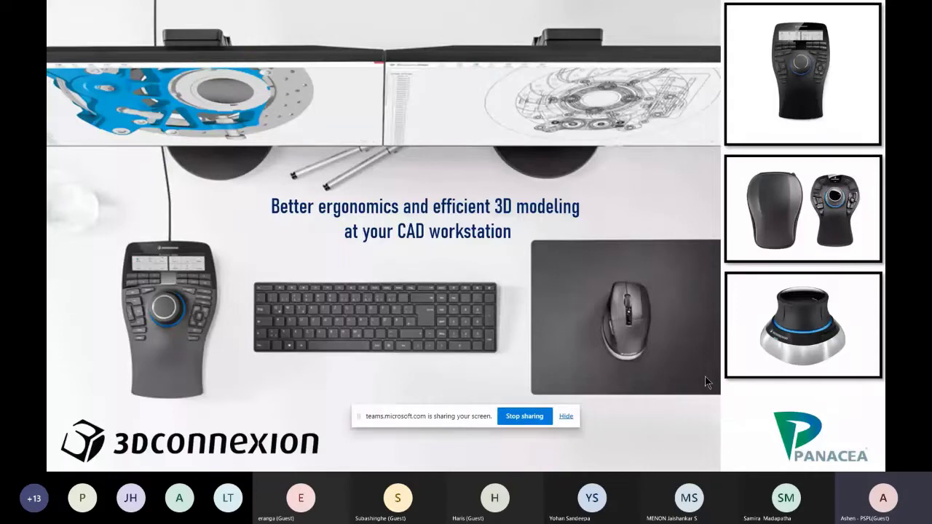
key("Right")
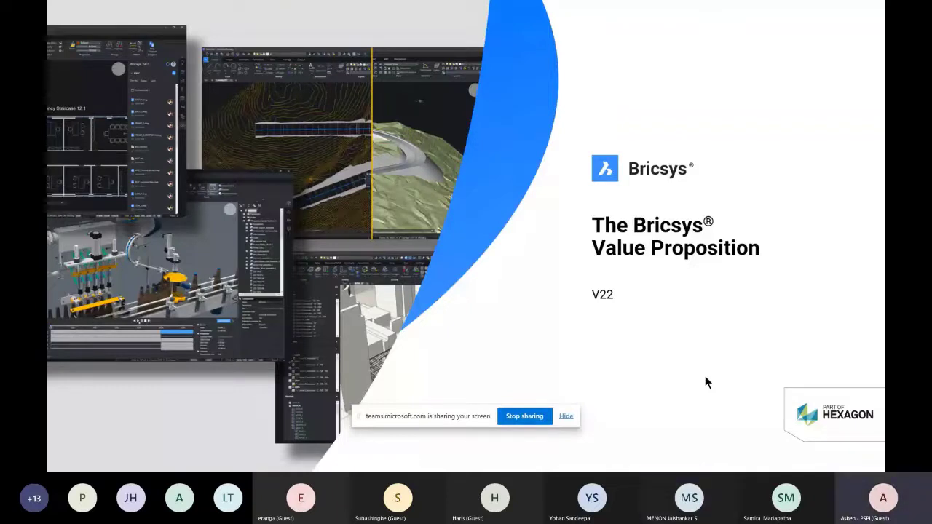
- Step through the Bricsys introduction text to slide 14, 'Global footprint'
key("Right")
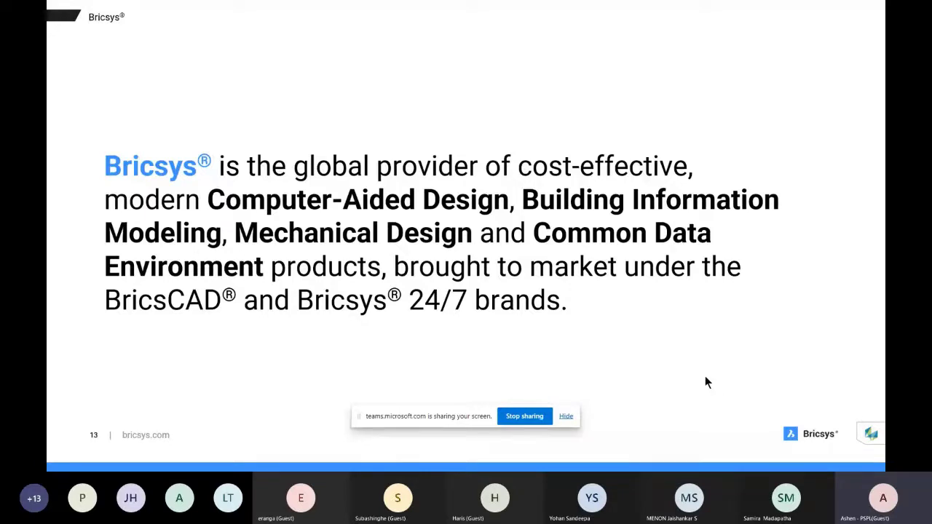
key("Right")
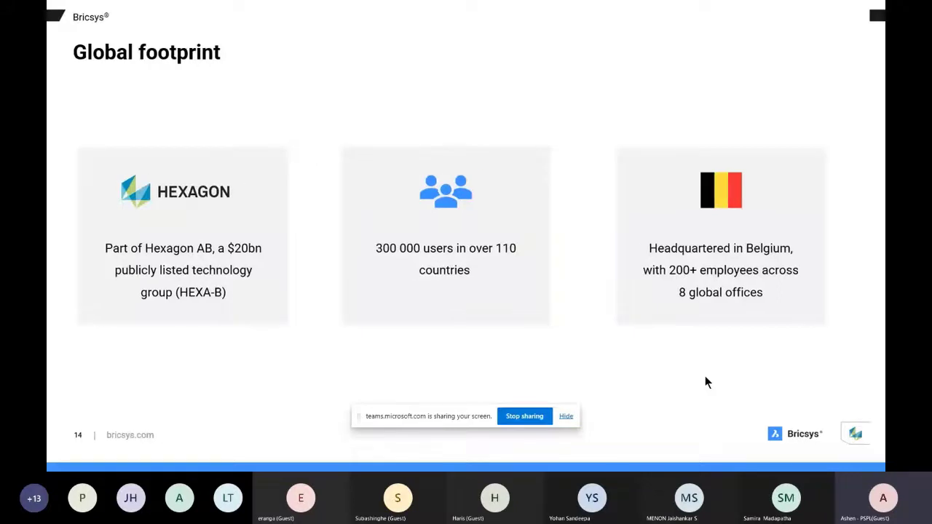
- Show the world map of office locations, then 'The future of .dwg' slide
key("Right")
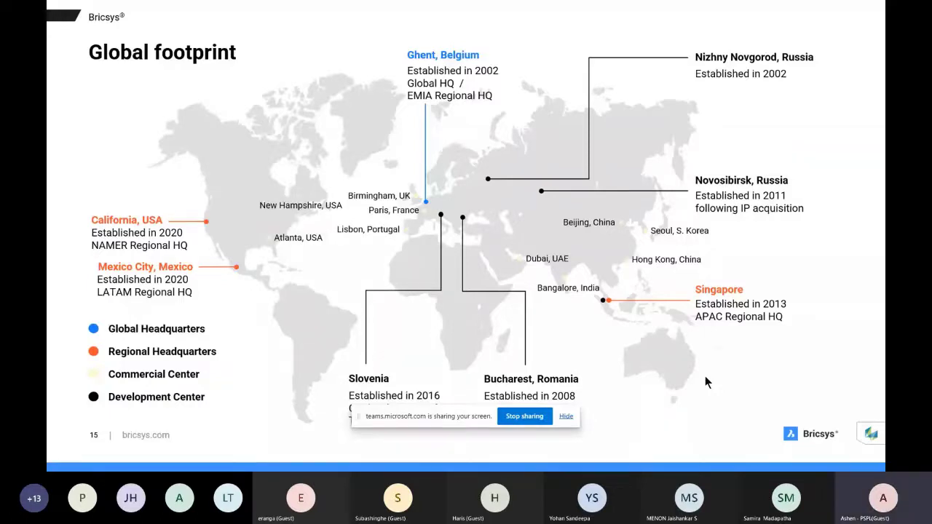
key("Right")
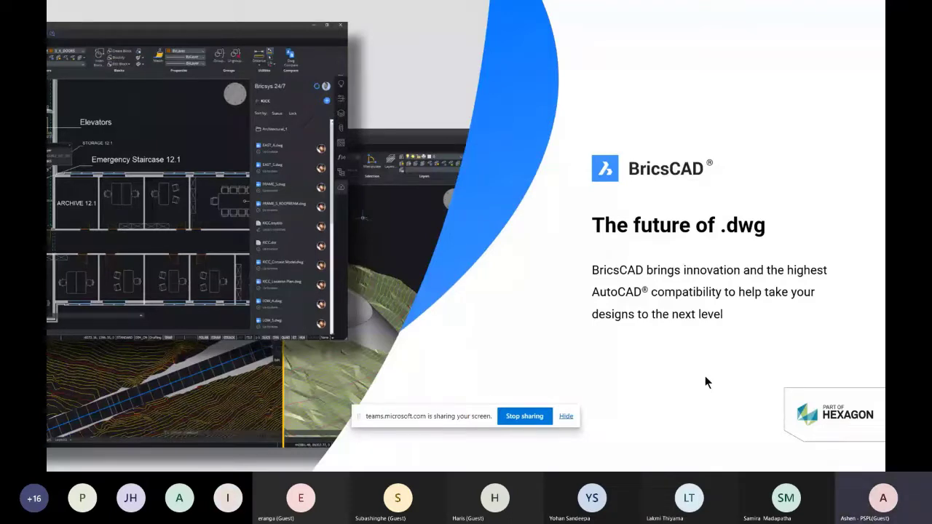
- Advance the shared deck to slide 18, 'BricsCAD - Familiar CAD'
key("Right")
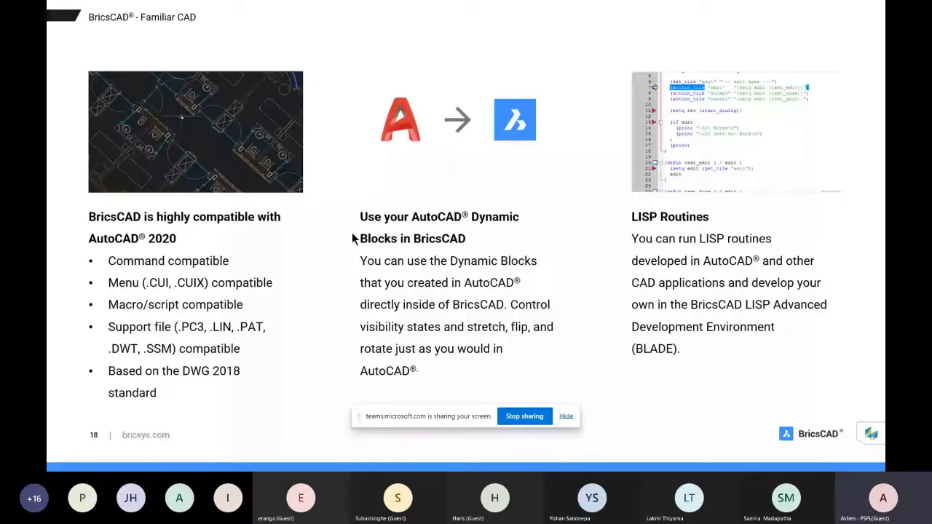
- Go through The Bricsys Collective slide to 'Why should you consider BricsCAD® for your Company?'
key("Right")
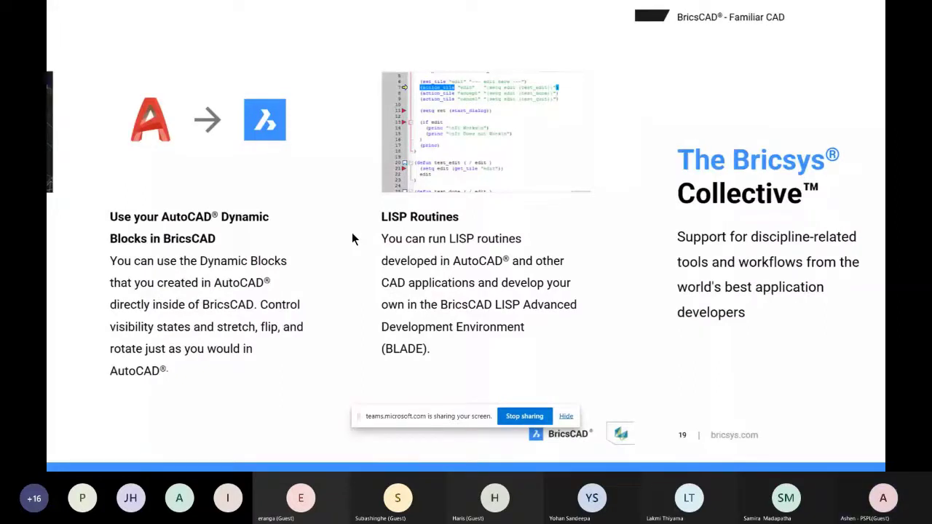
key("Right")
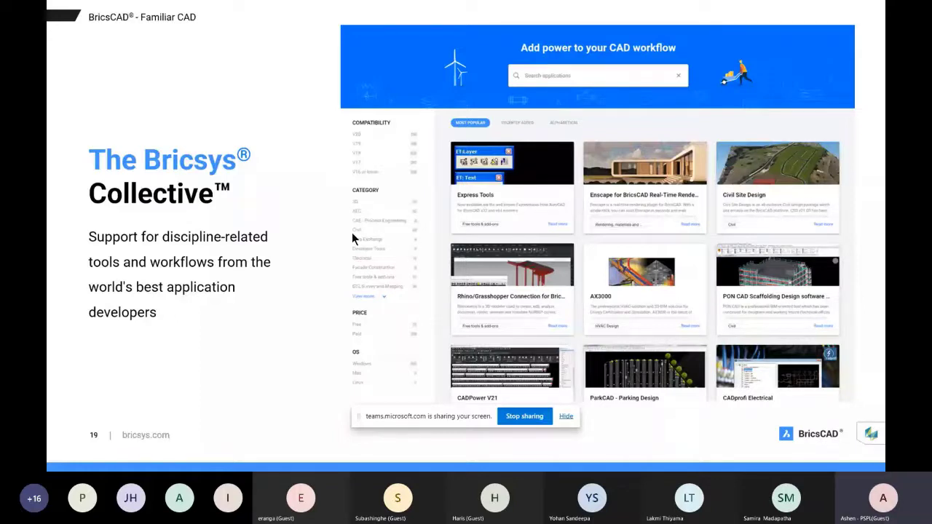
key("Right")
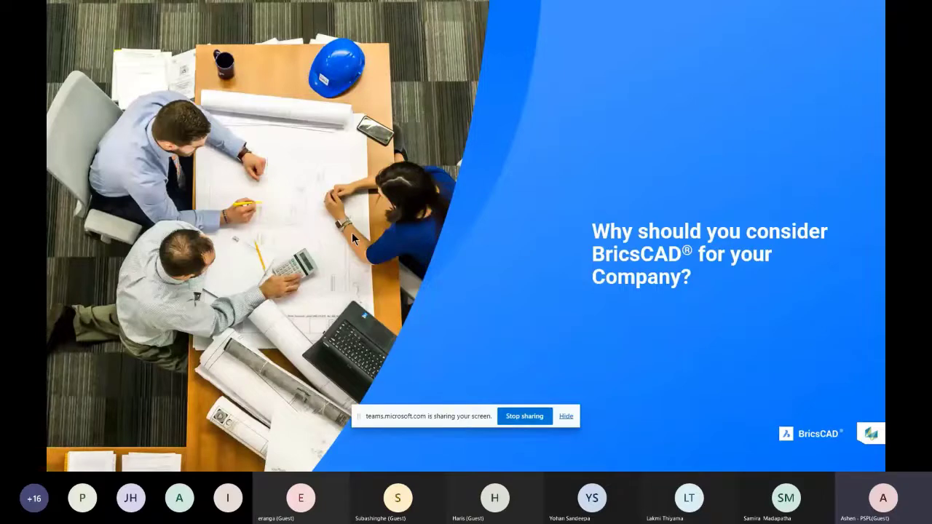
- Advance to slide 21, 'Flexible licensing options'
key("Right")
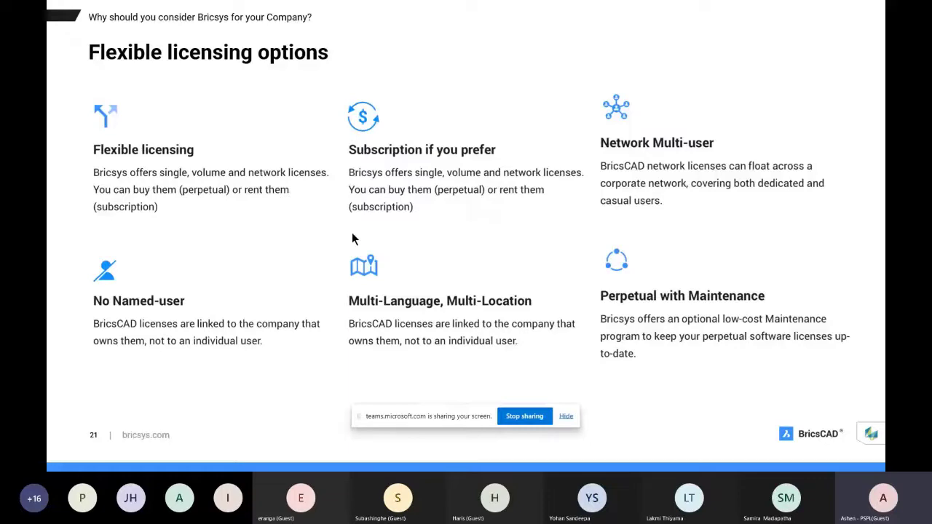
- Return to the 5-year cost comparison slide, then advance to the 'Sri Lankan success stories' slide
key("Page_Up")
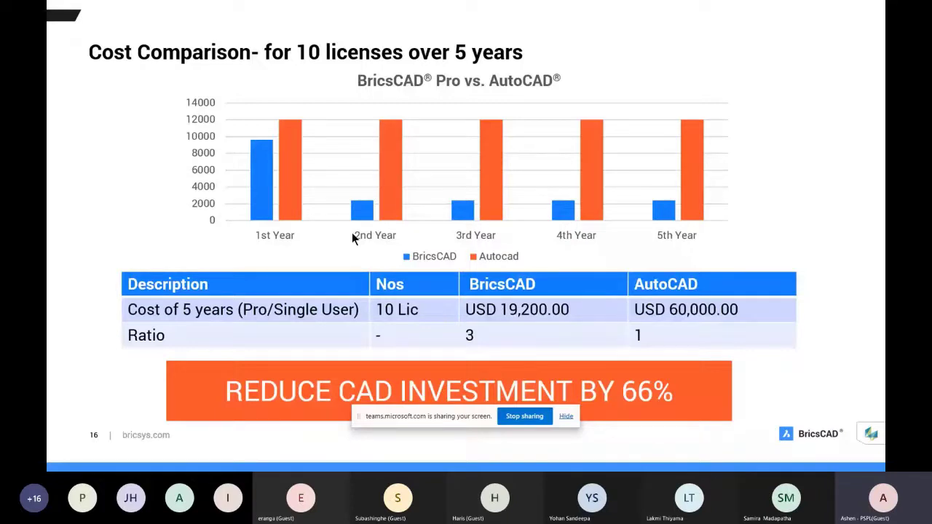
key("Right")
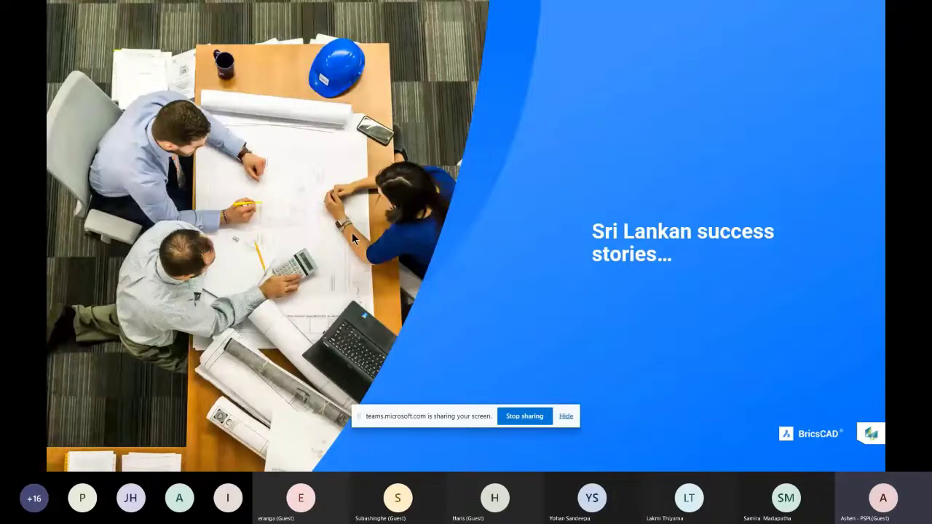
- Show the Shangri-La One Galle Face case, then the KWA Architects case study
key("Right")
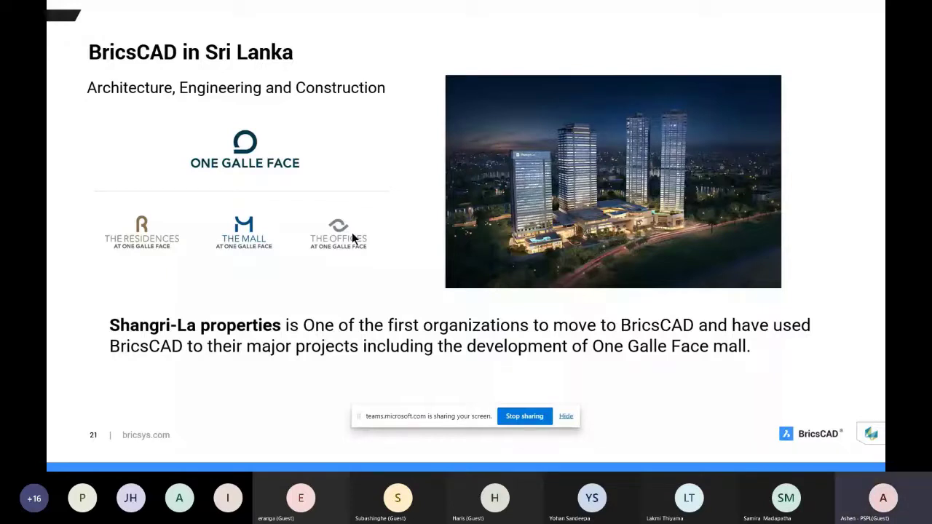
left_click(209, 23)
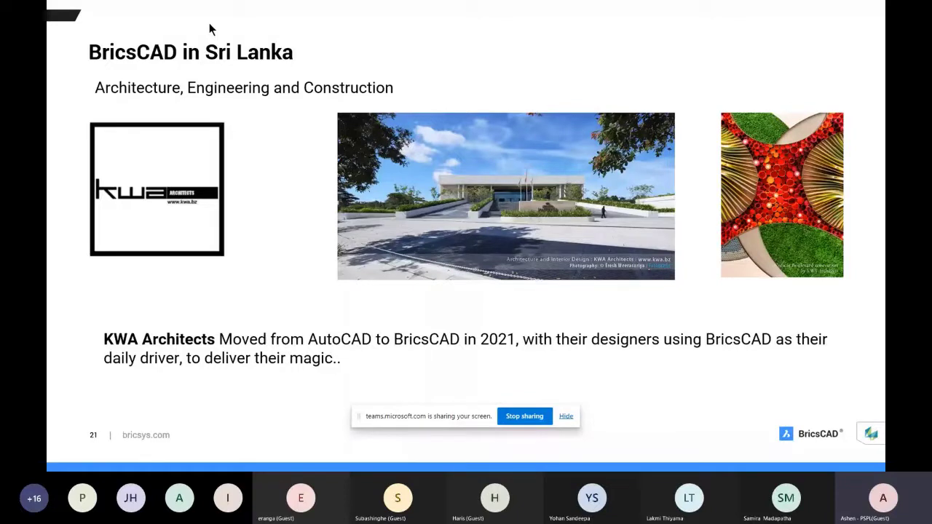
- Advance past the Sierra Telecommunications slide to the Civil/ Mechanical/ Layout Design stories
key("Right")
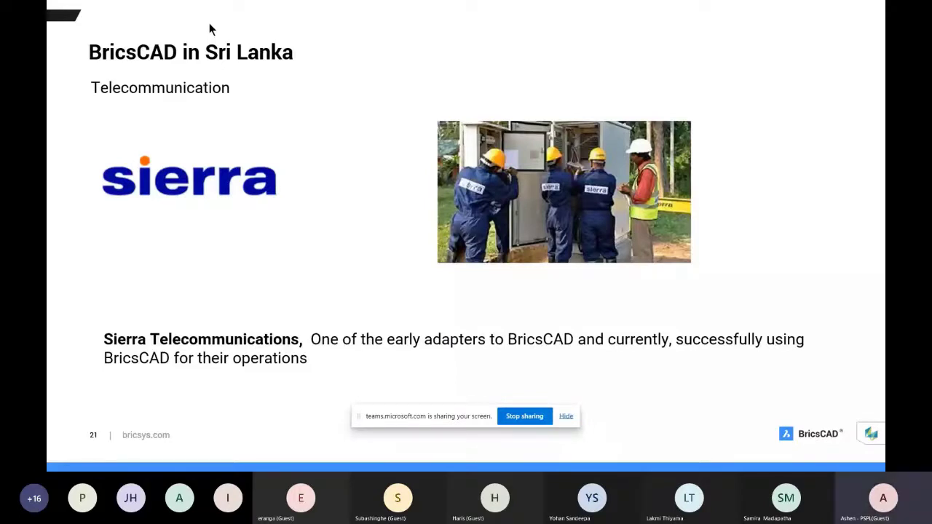
key("Right")
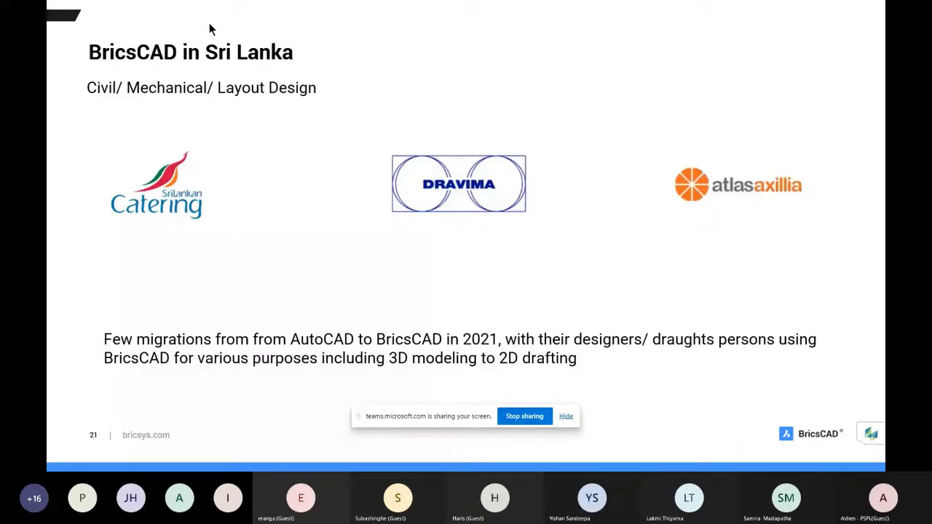
- Advance to the blue BricsCAD quote slide
key("Right")
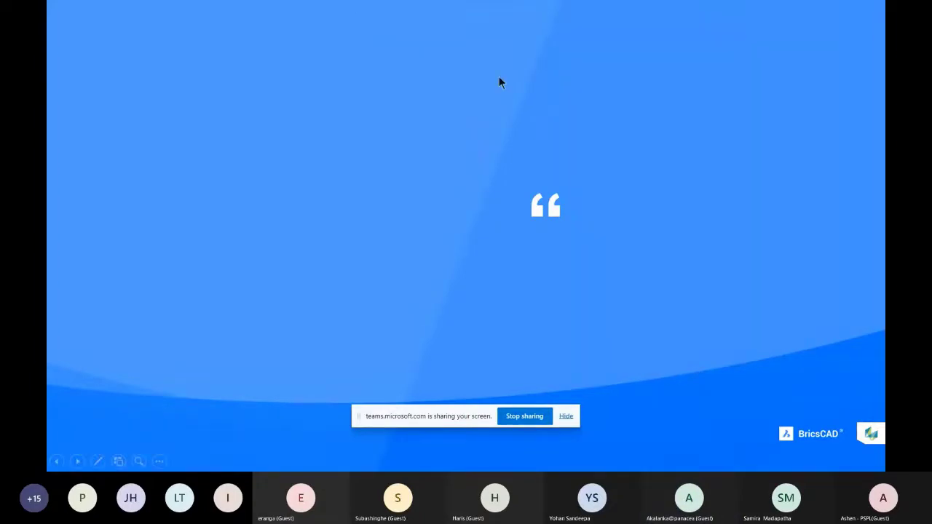
- End the slideshow to return to the Webinar folder in File Explorer
key("Escape")
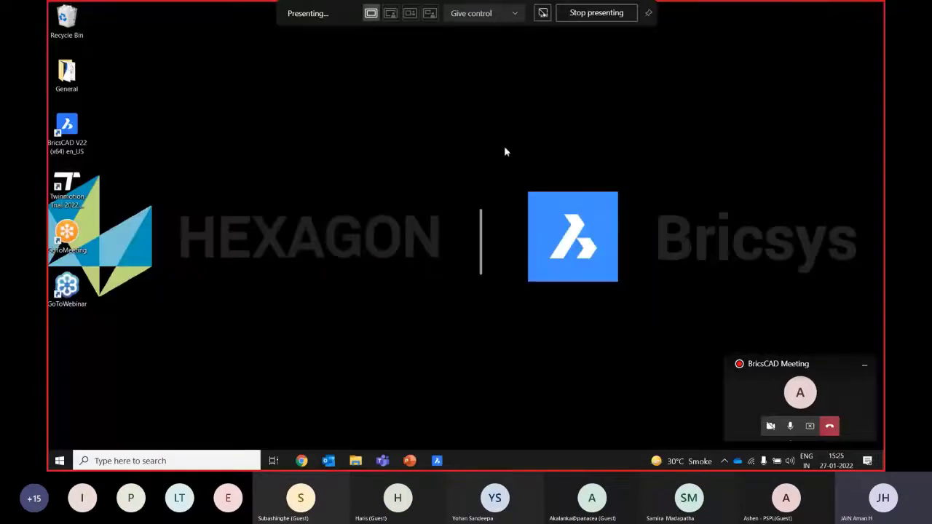
- Refresh the Windows desktop from its right-click menu
right_click(506, 150)
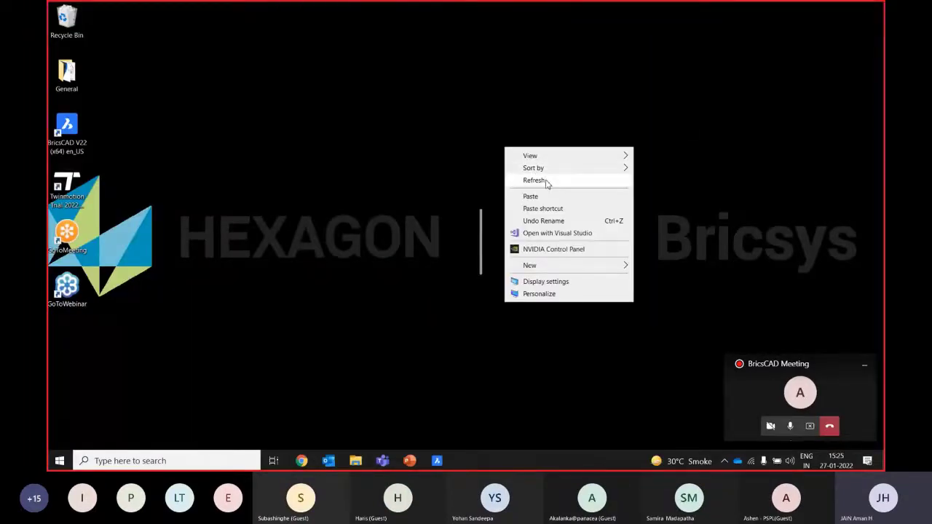
left_click(547, 182)
left_click(864, 365)
right_click(401, 83)
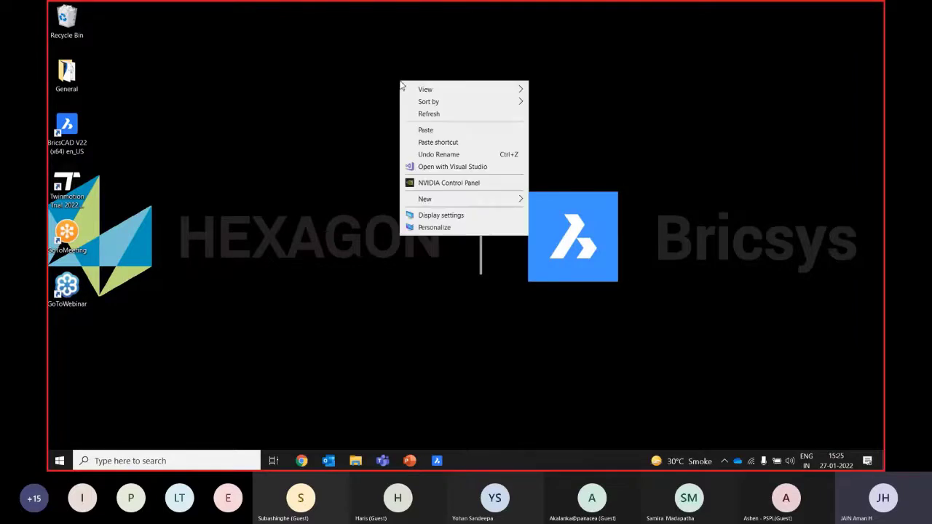
left_click(443, 115)
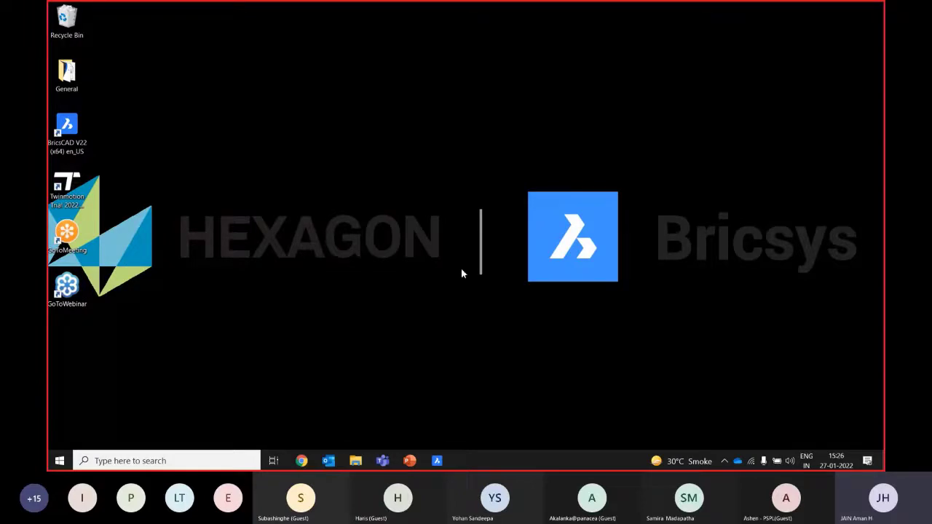
- Bring BricsCAD back and start a new blank drawing, Drawing1
left_click(439, 461)
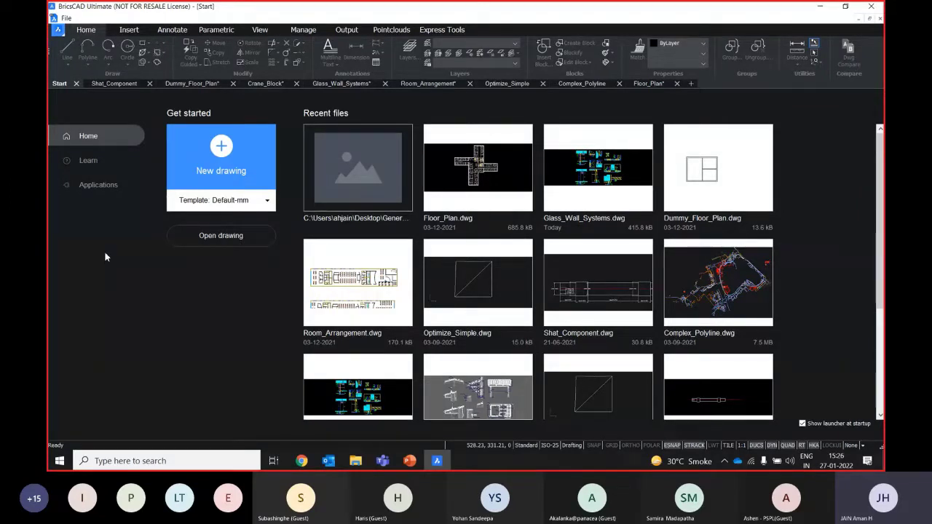
left_click(267, 153)
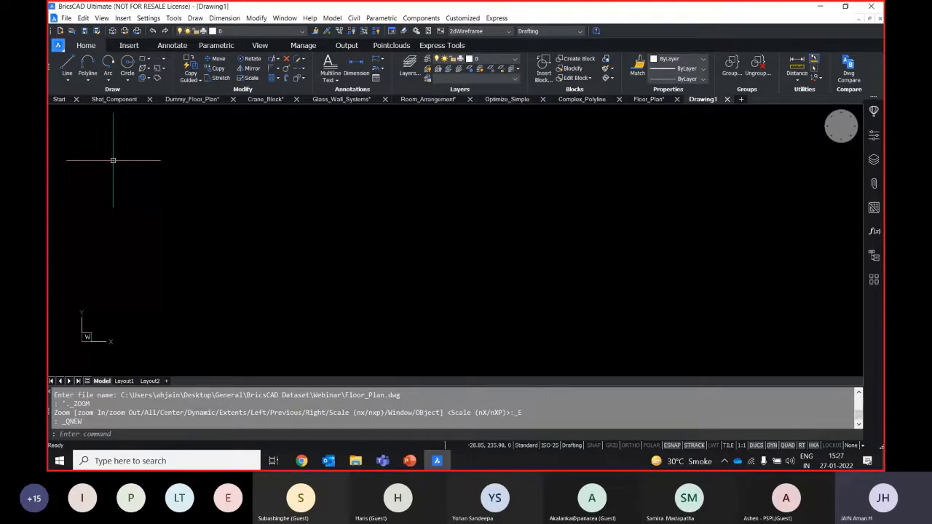
- Draw crossing line triangles that close back at the start point
type("l")
key("Return")
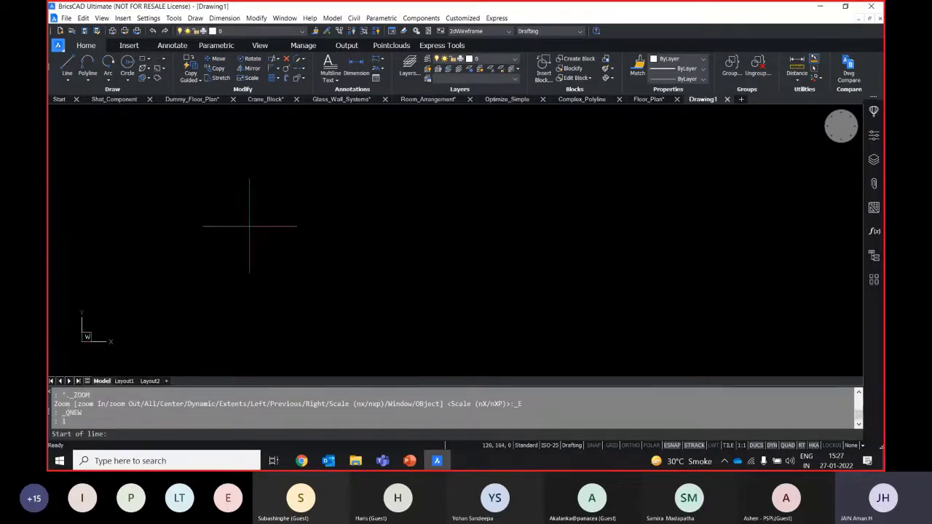
left_click(202, 160)
left_click(679, 315)
left_click(281, 320)
left_click(449, 168)
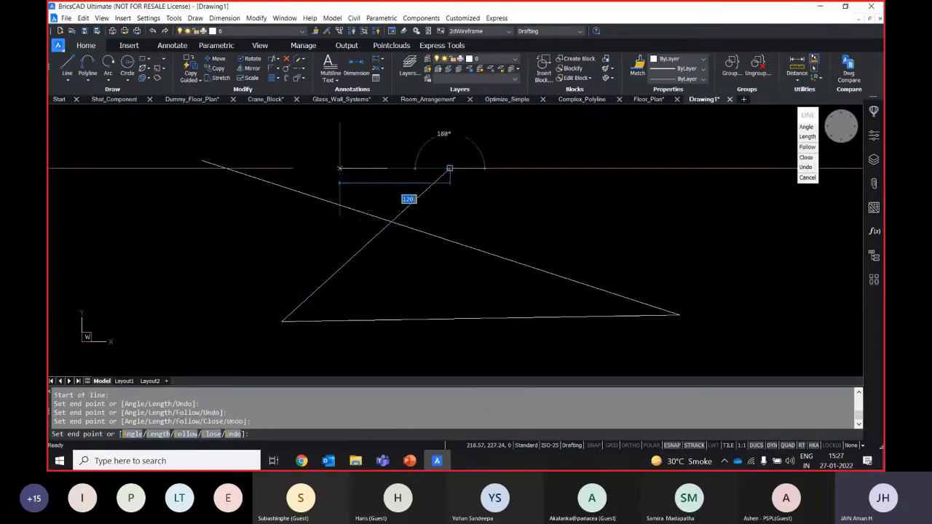
left_click(201, 160)
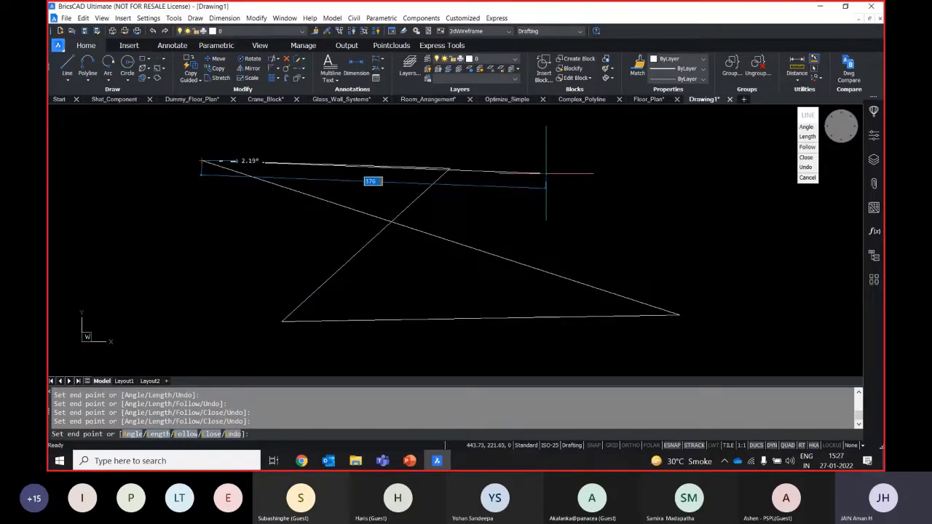
- Draw horizontal and vertical box edges with Ortho on, then turn Ortho off
key("F8")
left_click(665, 161)
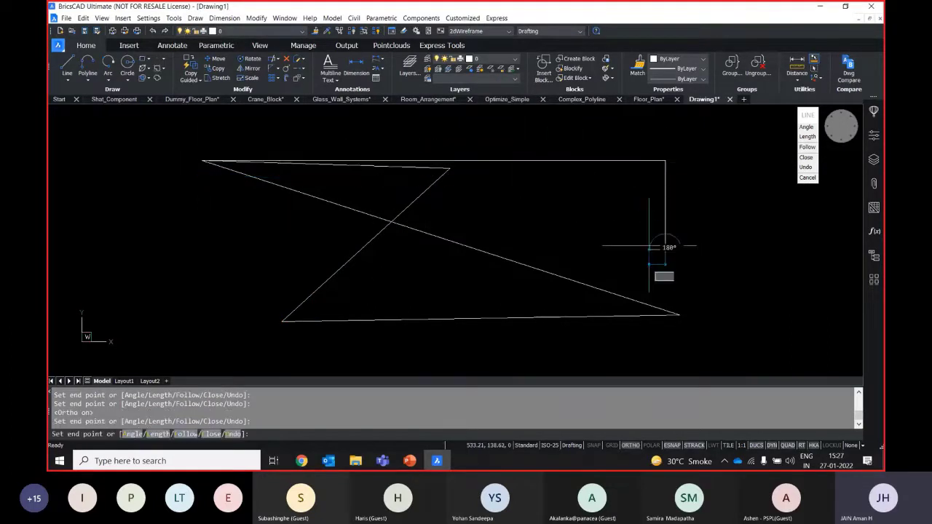
left_click(516, 249)
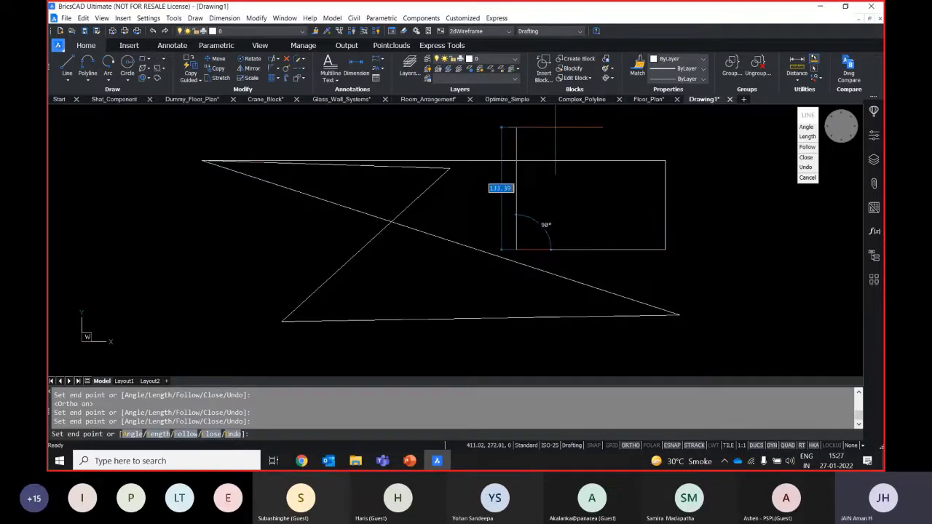
left_click(556, 128)
key("F8")
- Continue the line shape with a 100-unit length and further vertices, then end LINE
type("100")
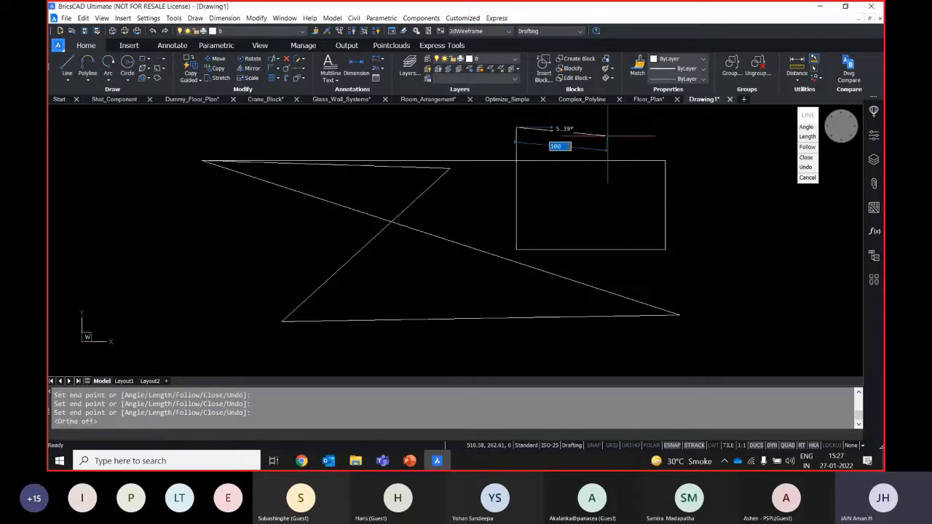
left_click(718, 273)
left_click(437, 273)
left_click(287, 131)
left_click(179, 264)
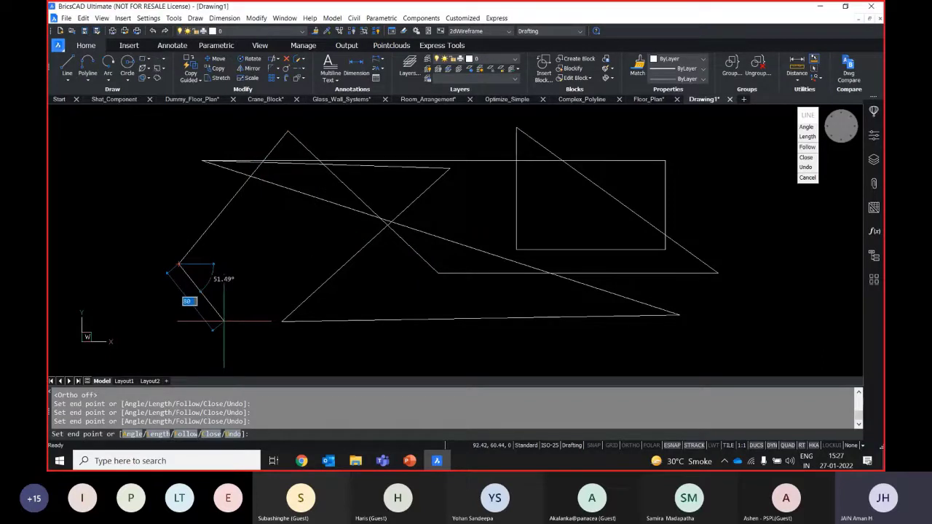
key("Tab")
key("Tab")
key("Tab")
key("Escape")
- Draw a circle by picking its centre and radius
scroll(324, 273, "down", 2)
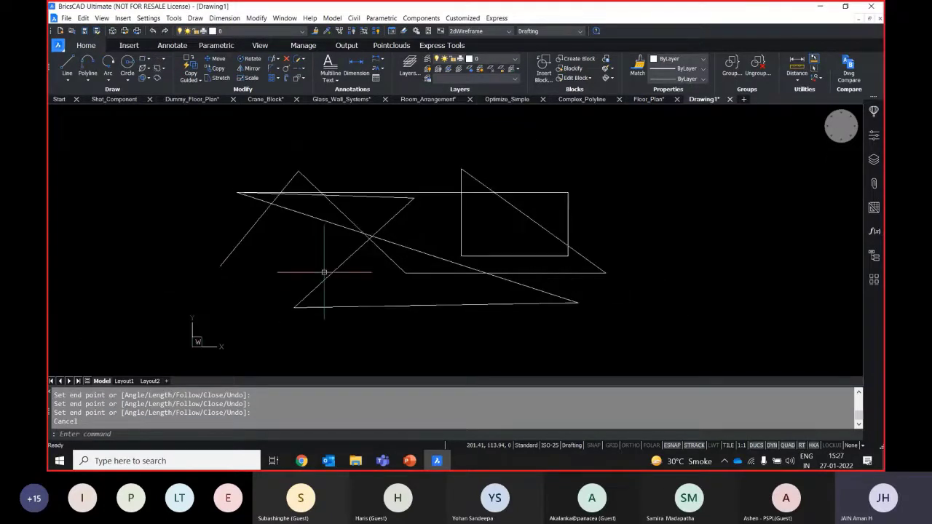
scroll(323, 267, "down", 2)
scroll(360, 281, "up", 2)
type("c")
key("Return")
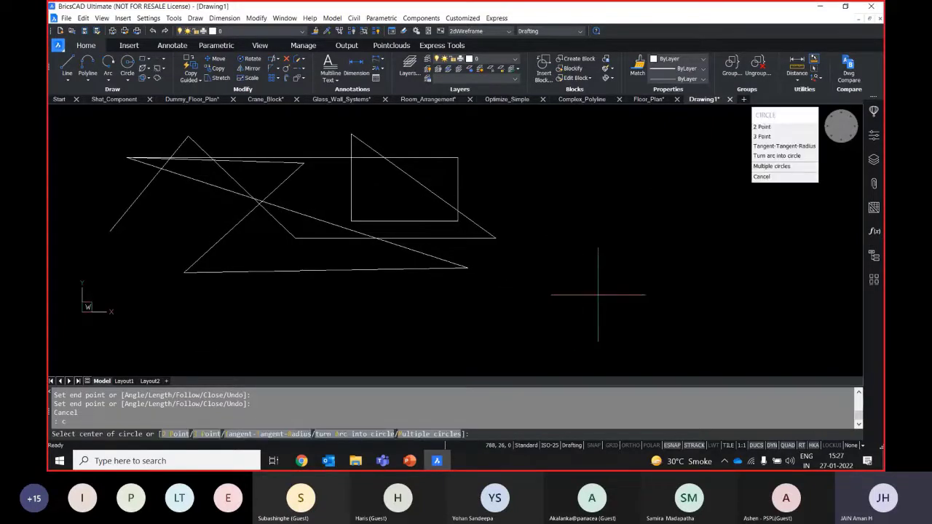
left_click(604, 291)
left_click(604, 223)
- Draw a rectangle with RECT that encloses the circle
scroll(684, 250, "down", 2)
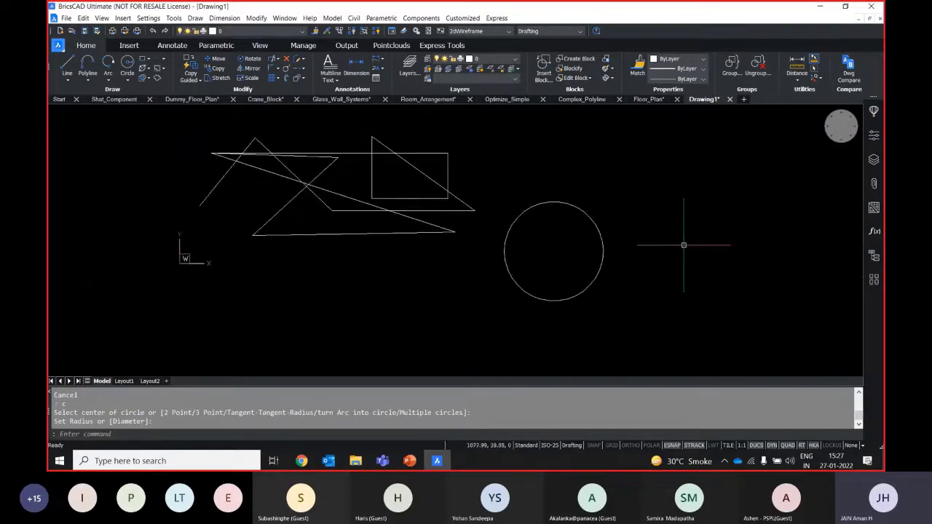
type("RECT")
key("Return")
left_click(664, 291)
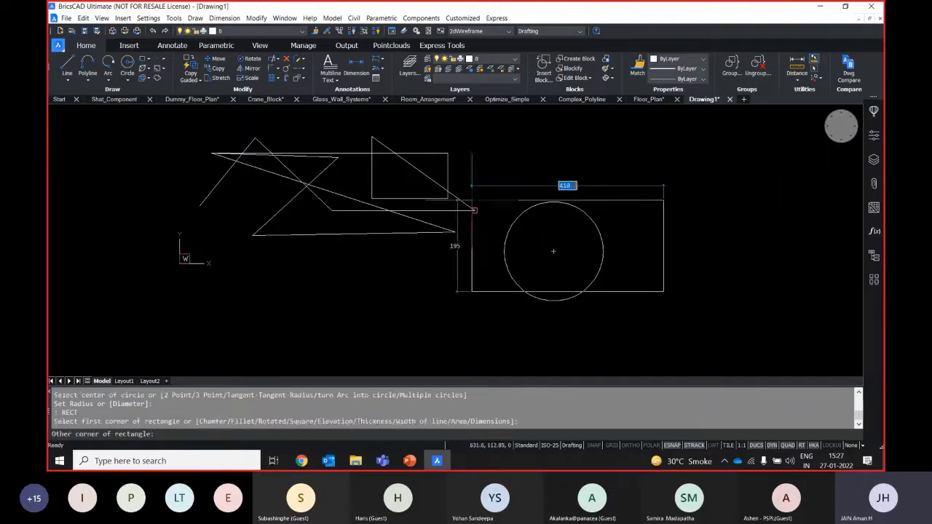
left_click(448, 176)
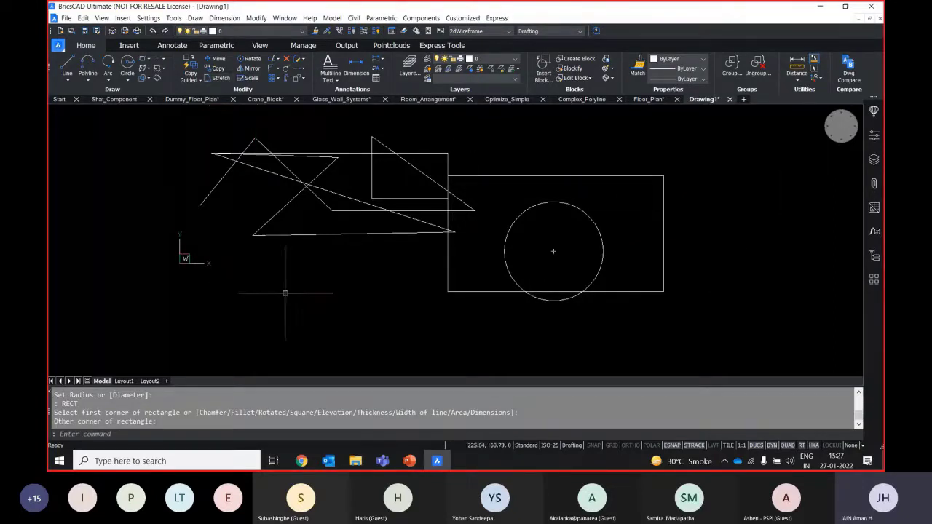
scroll(287, 292, "down", 2)
- Attempt to window-select the shape group for copying, then cancel and clear the selection
type("co")
key("Return")
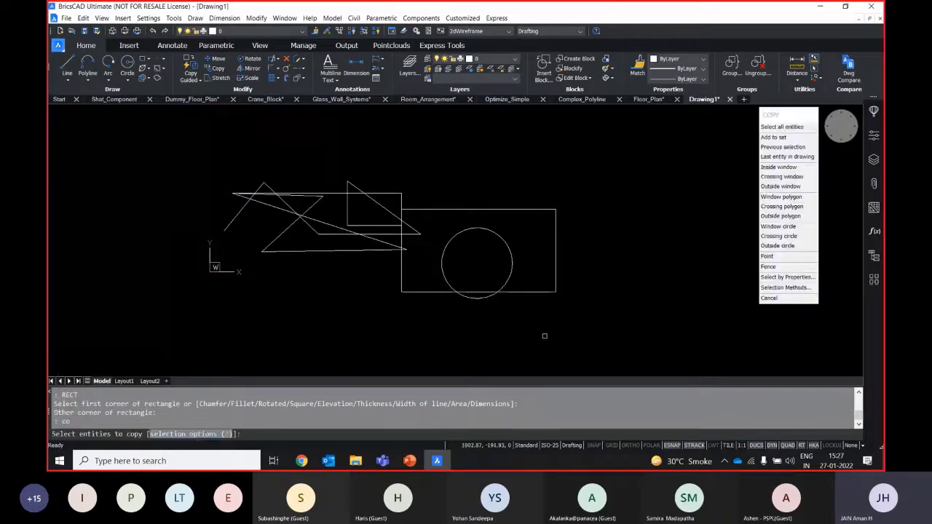
left_click(541, 313)
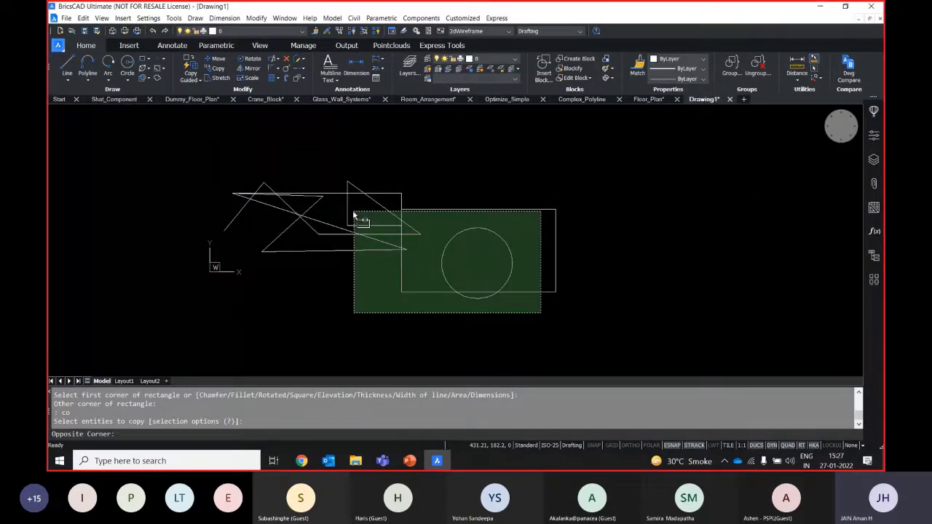
left_click(354, 213)
key("Escape")
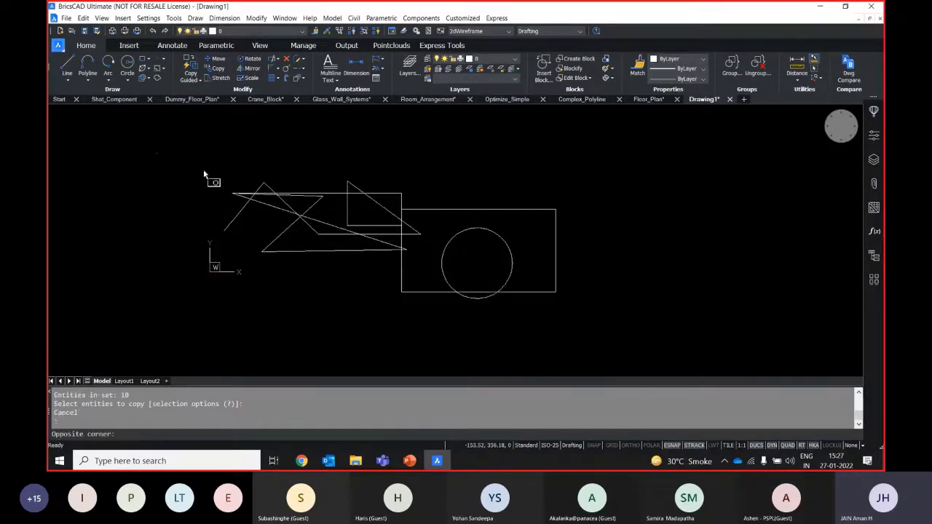
left_click(557, 320)
key("Escape")
left_click(728, 375)
left_click(354, 215)
key("Escape")
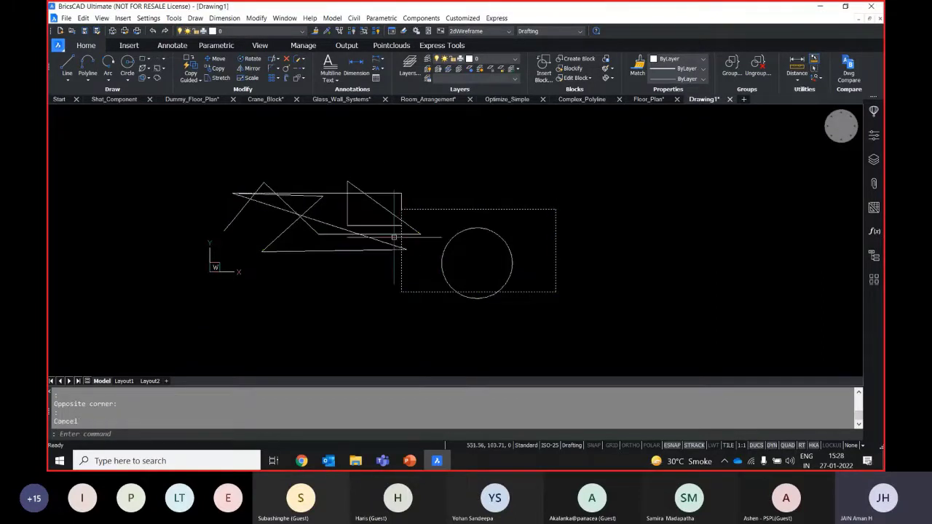
- Copy the rectangle, circle and line group to four spots, based on its lower-left corner
left_click(217, 68)
left_click(565, 304)
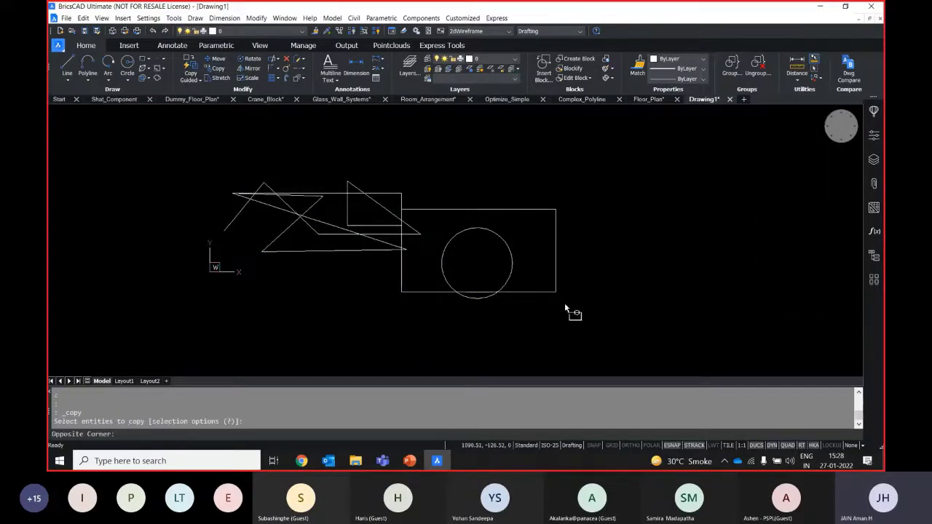
left_click(335, 170)
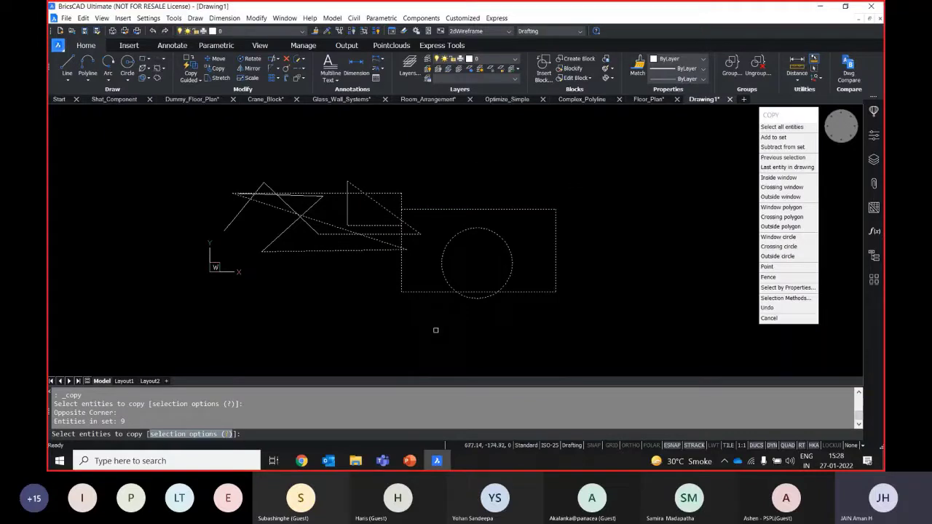
key("Return")
left_click(401, 292)
scroll(466, 259, "down", 2)
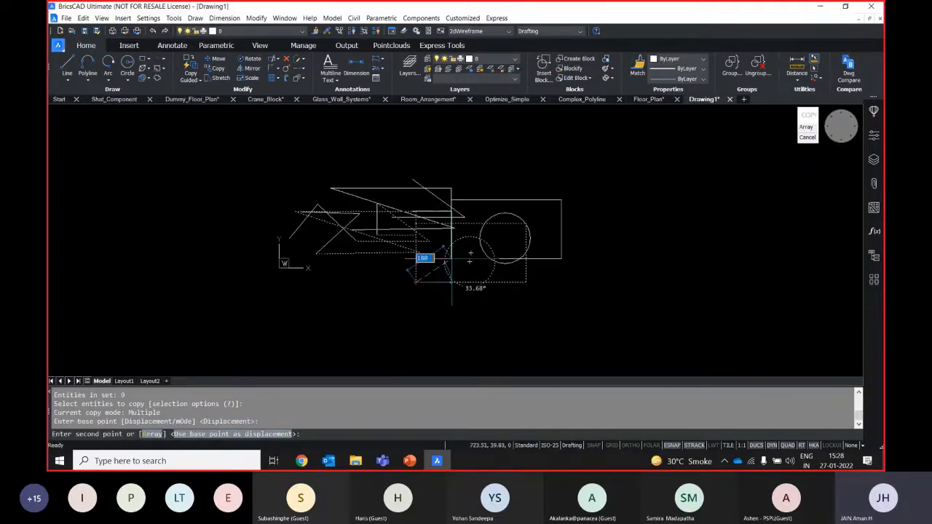
scroll(451, 259, "down", 3)
left_click(627, 237)
left_click(572, 316)
left_click(370, 352)
left_click(174, 235)
key("Escape")
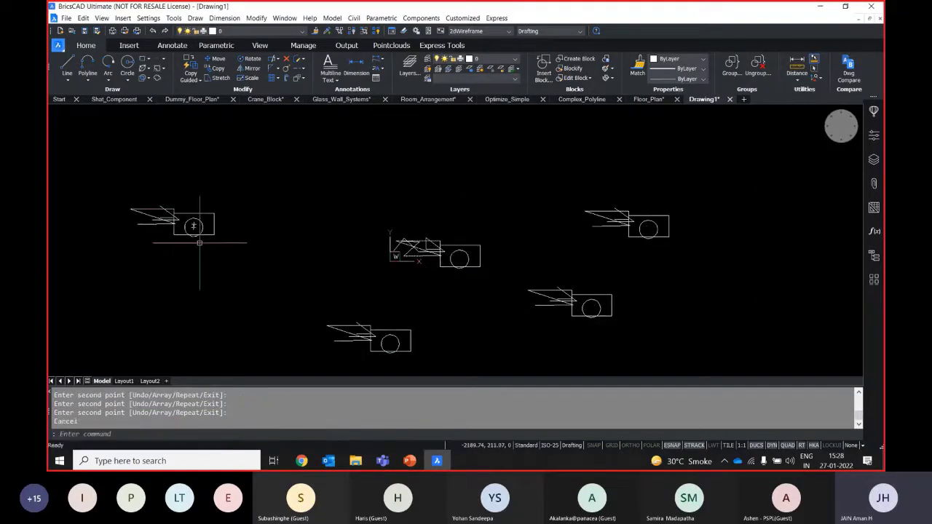
scroll(118, 201, "down", 2)
scroll(267, 240, "up", 2)
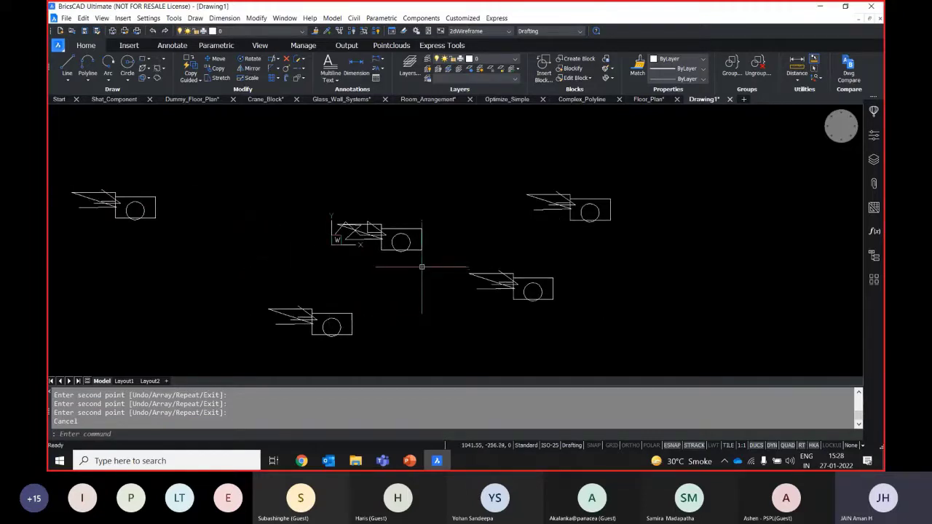
- Move the lower-right copy up to the top centre of the drawing
type("m")
key("Return")
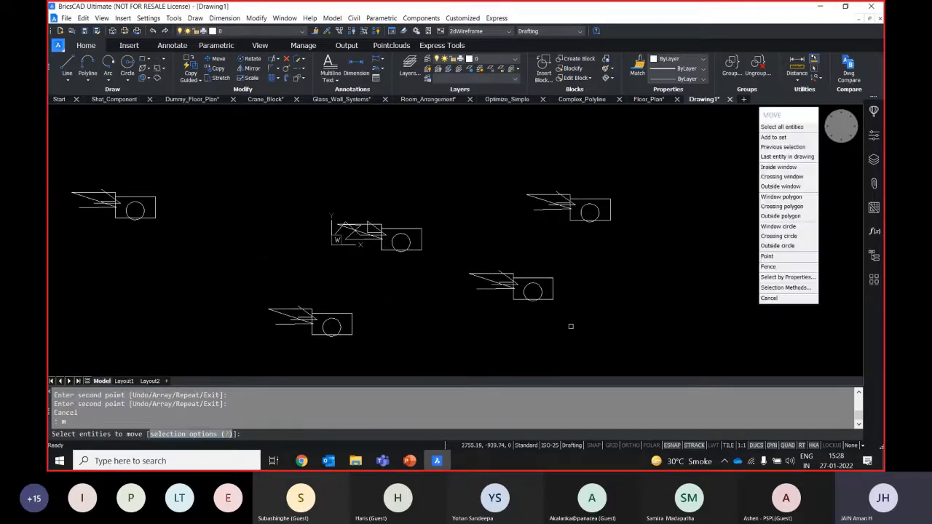
left_click(571, 326)
left_click(468, 244)
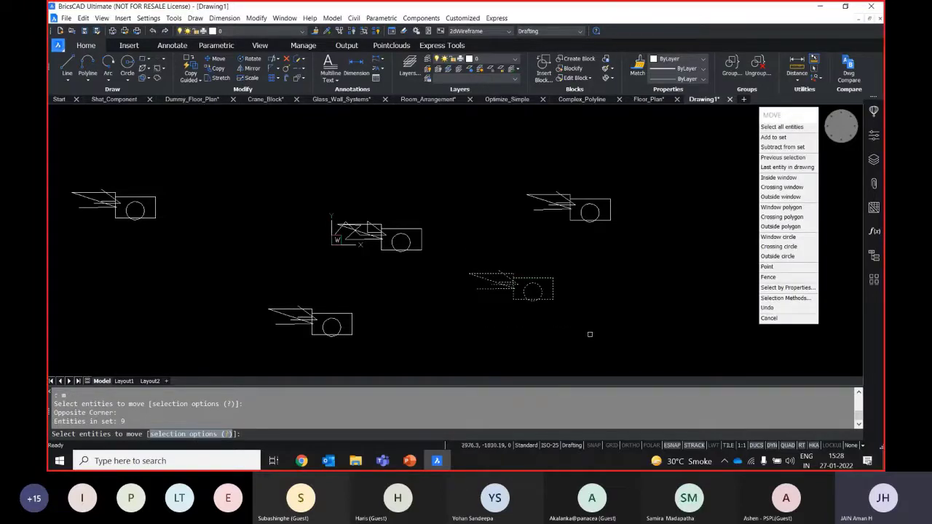
key("Return")
left_click(553, 300)
left_click(446, 157)
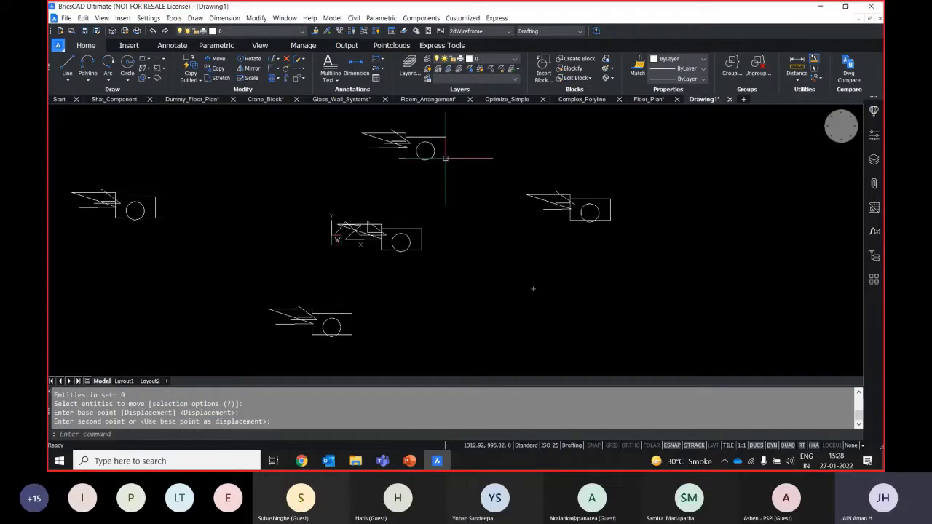
left_click(218, 187)
key("Escape")
right_click(676, 445)
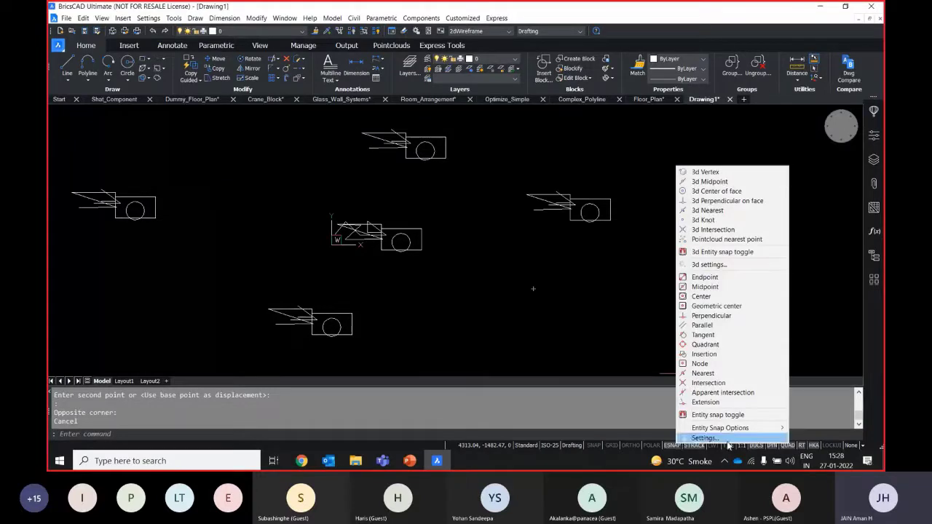
left_click(717, 440)
scroll(644, 360, "down", 2)
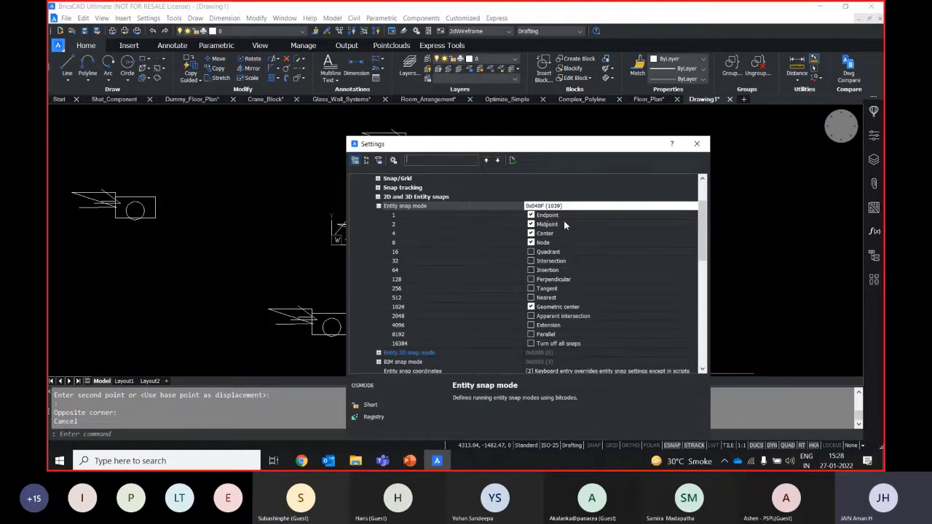
left_click(697, 145)
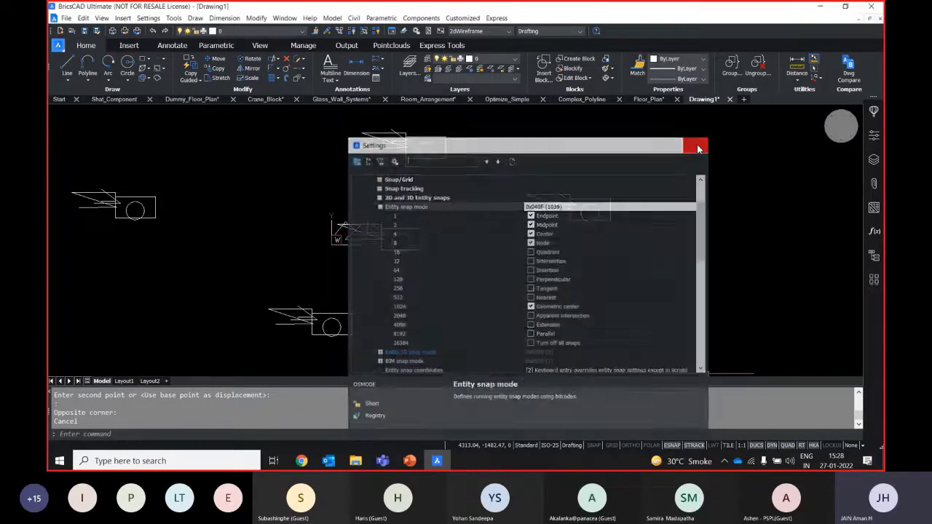
left_click(334, 81)
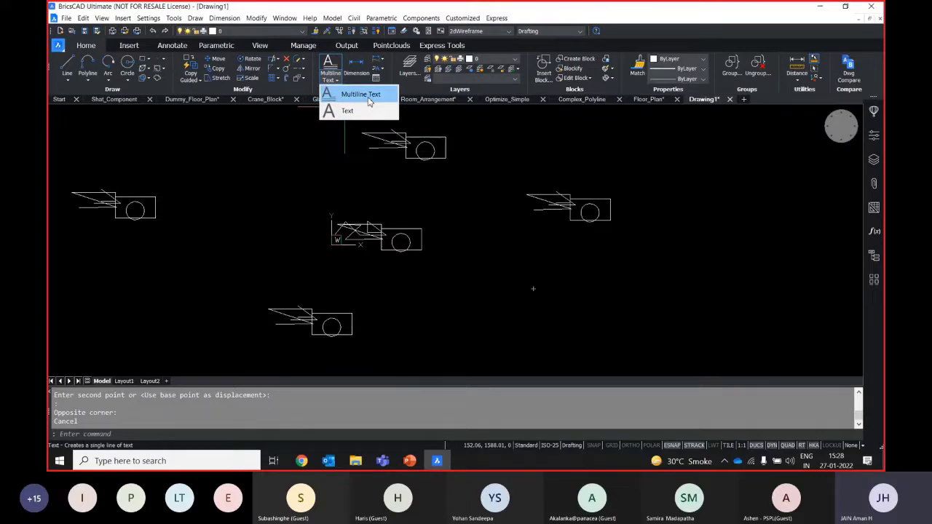
left_click(378, 60)
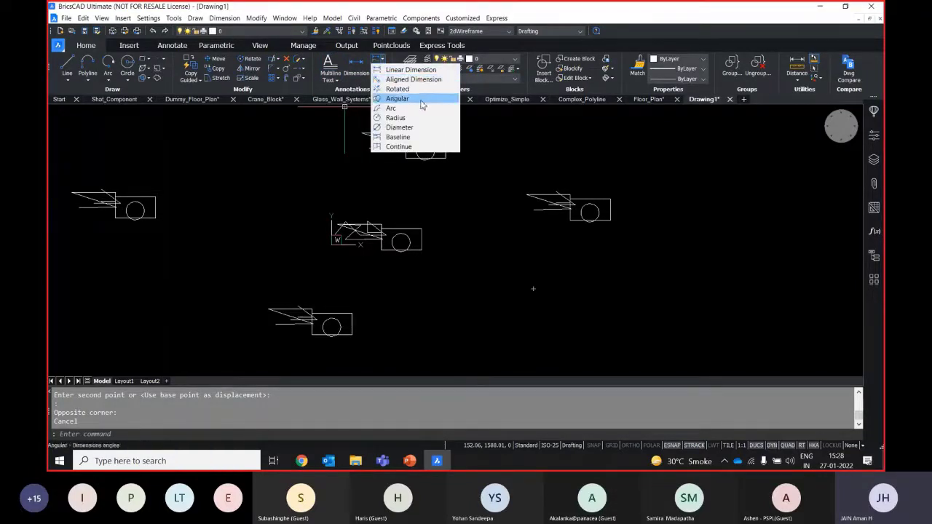
left_click(471, 114)
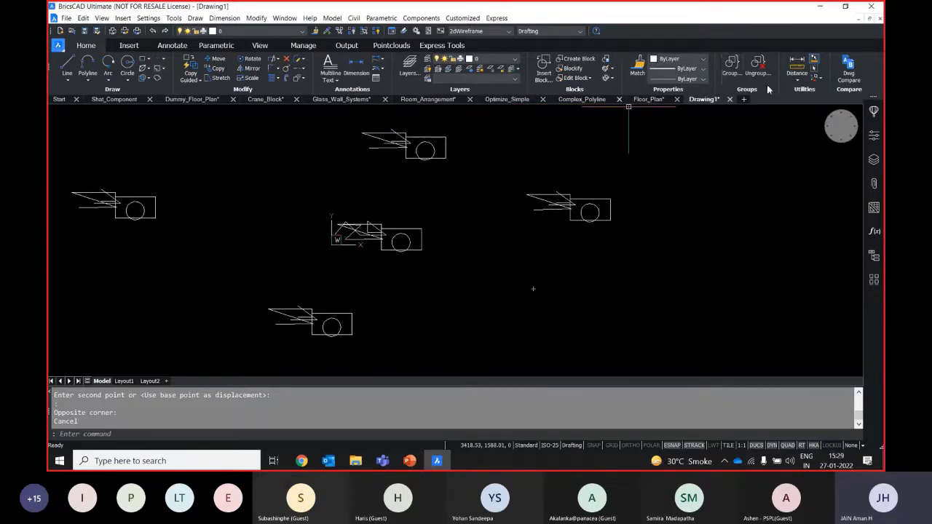
left_click(796, 78)
left_click(797, 78)
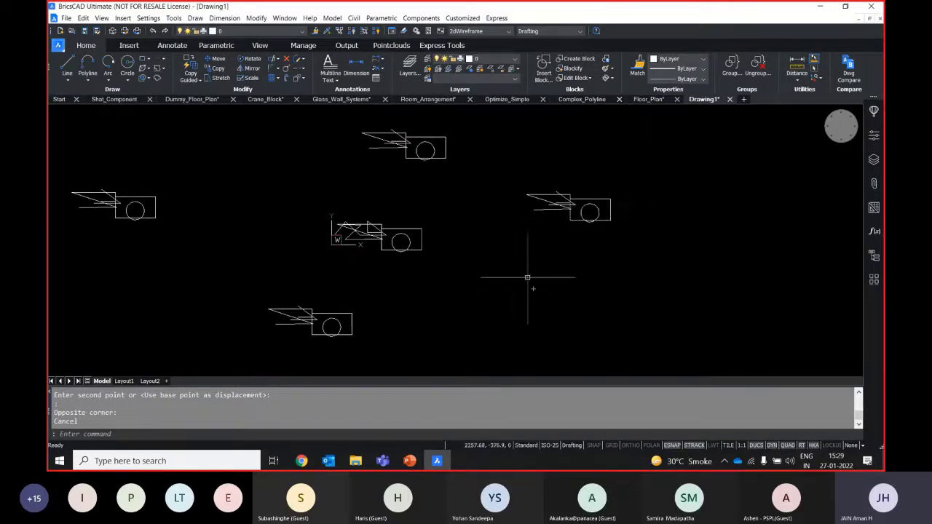
- Select all five block copies with a crossing window and delete them
scroll(528, 279, "down", 2)
left_click(655, 300)
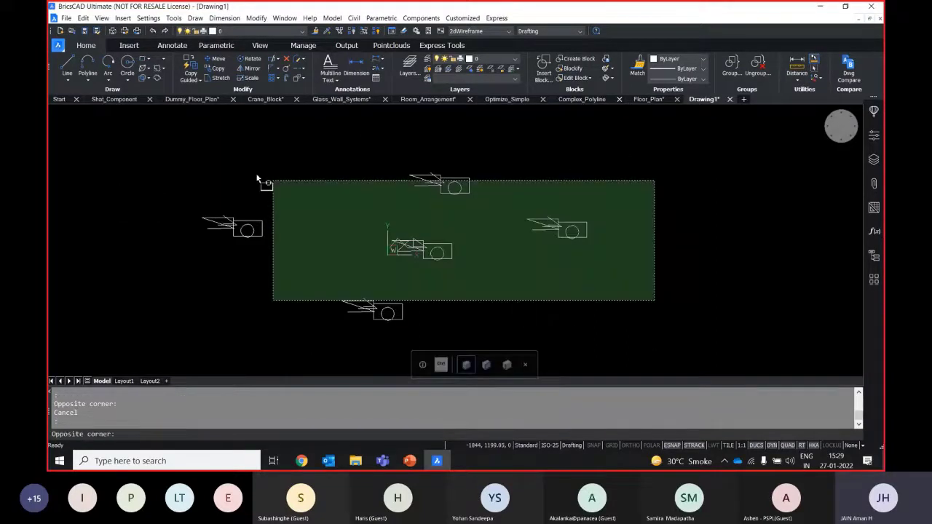
left_click(257, 178)
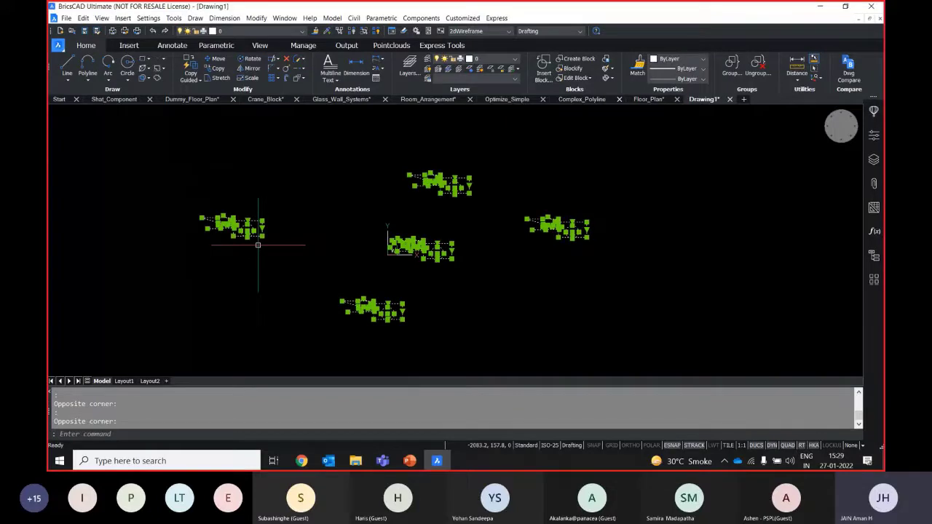
key("Delete")
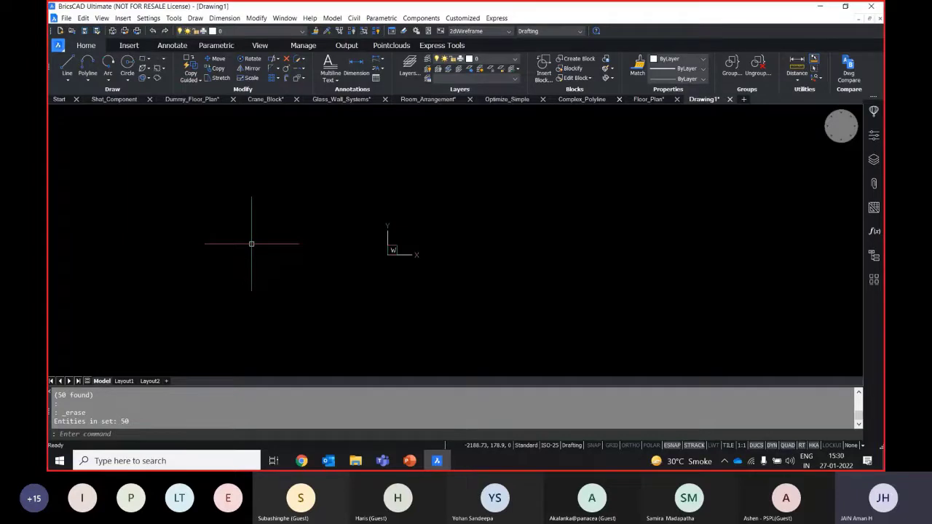
- Look over the Shat_Component drawing and the Parametric tab, then return to Drawing1
left_click(110, 99)
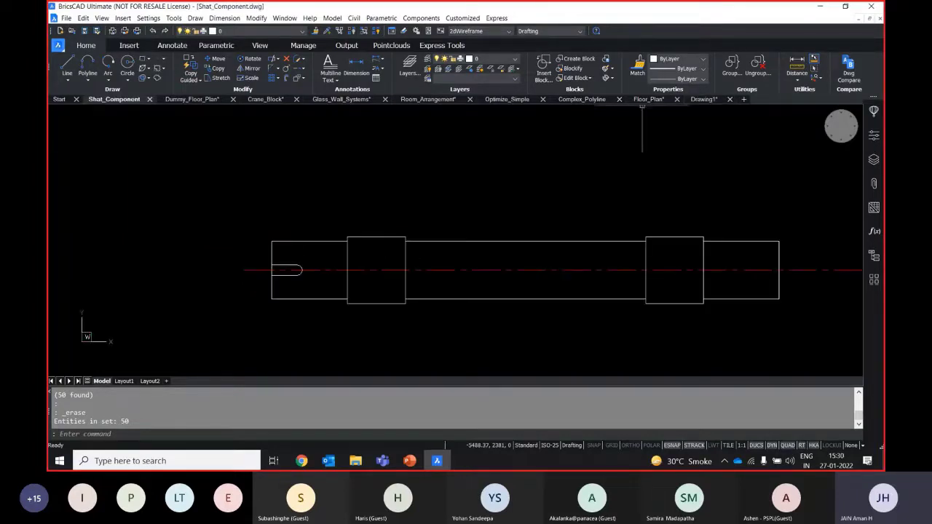
middle_click_drag(427, 202, 374, 193)
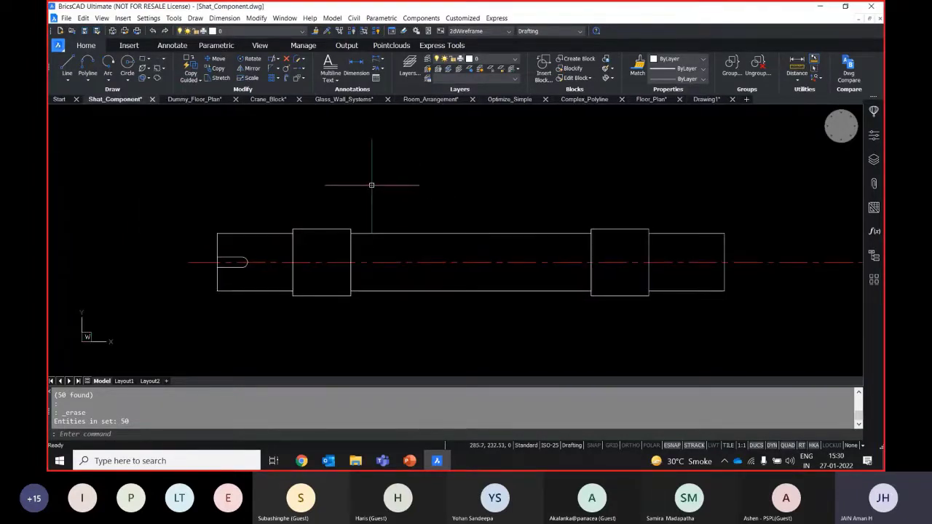
middle_click_drag(447, 181, 418, 192)
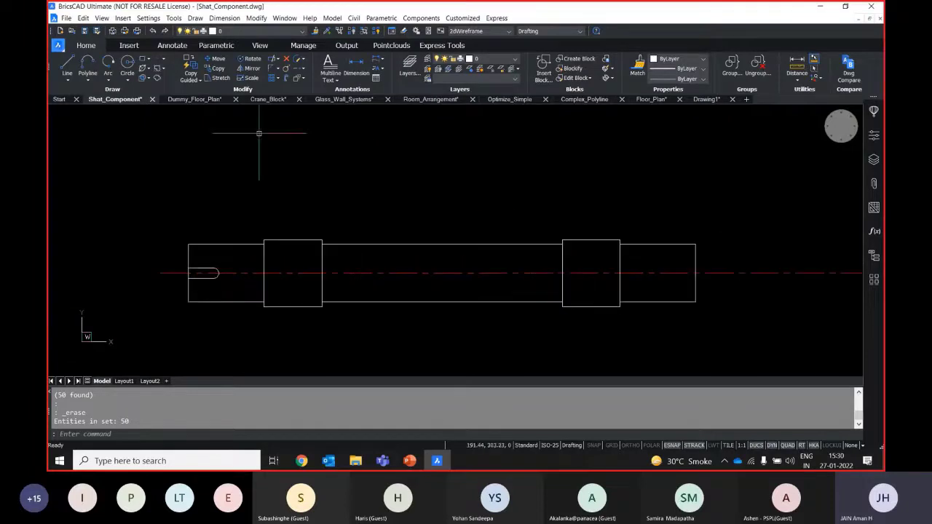
left_click(225, 47)
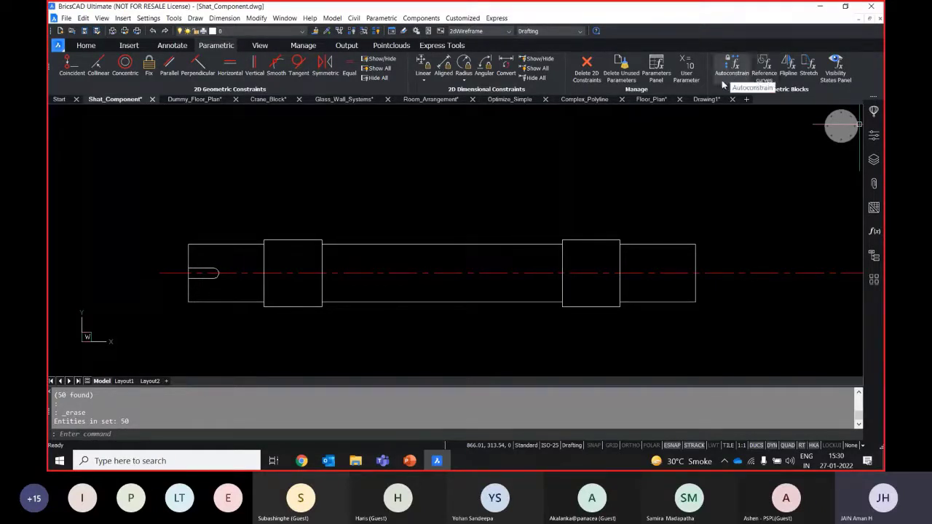
left_click(706, 99)
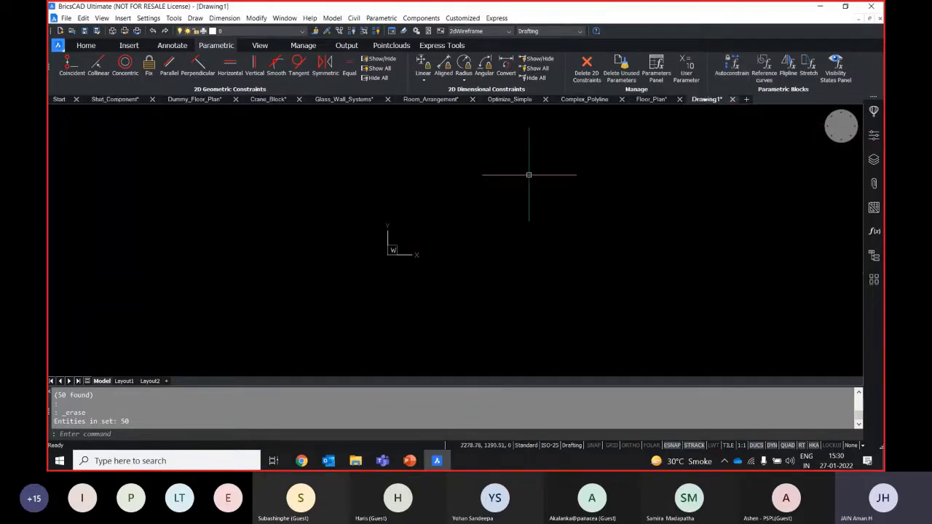
- Draw a rectangle and autoconstrain it, giving d1=6620 and d2=3020
type("rect")
key("Return")
left_click(240, 144)
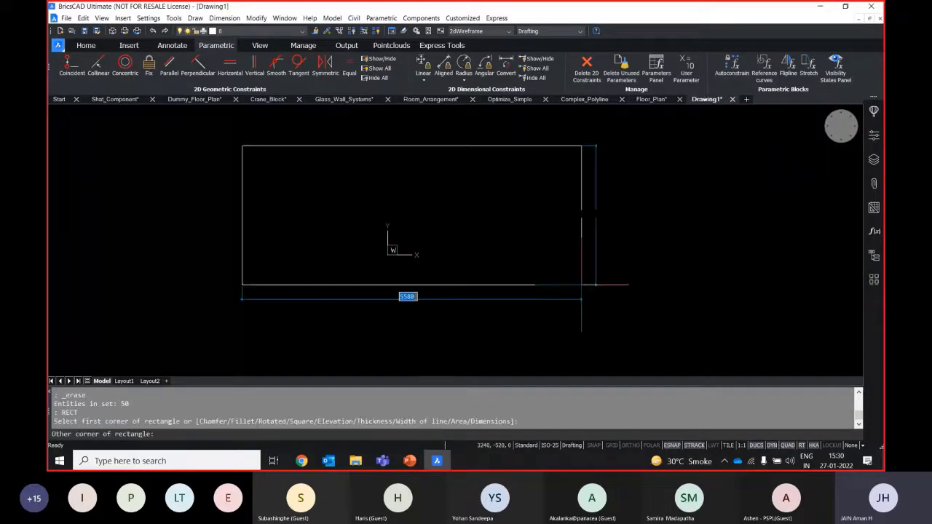
left_click(659, 333)
scroll(482, 236, "down", 2)
scroll(539, 331, "down", 2)
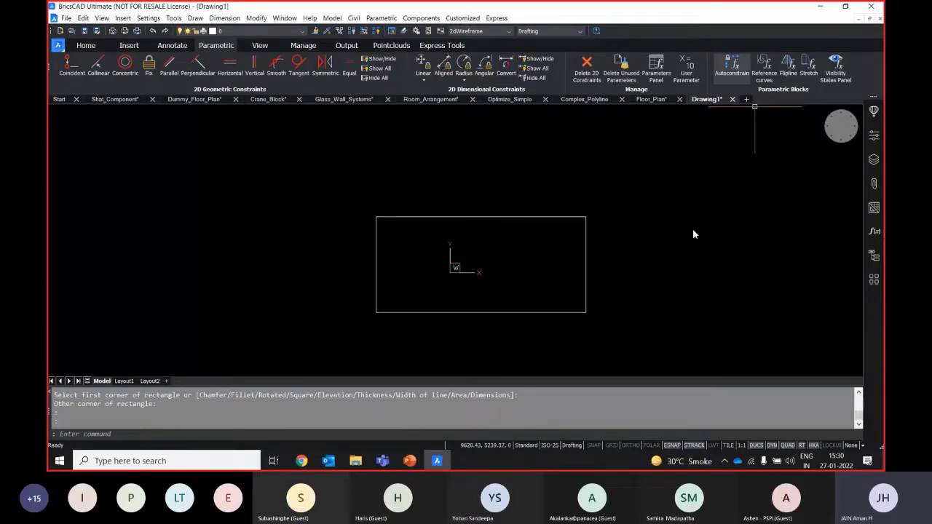
key("Return")
scroll(354, 267, "up", 1)
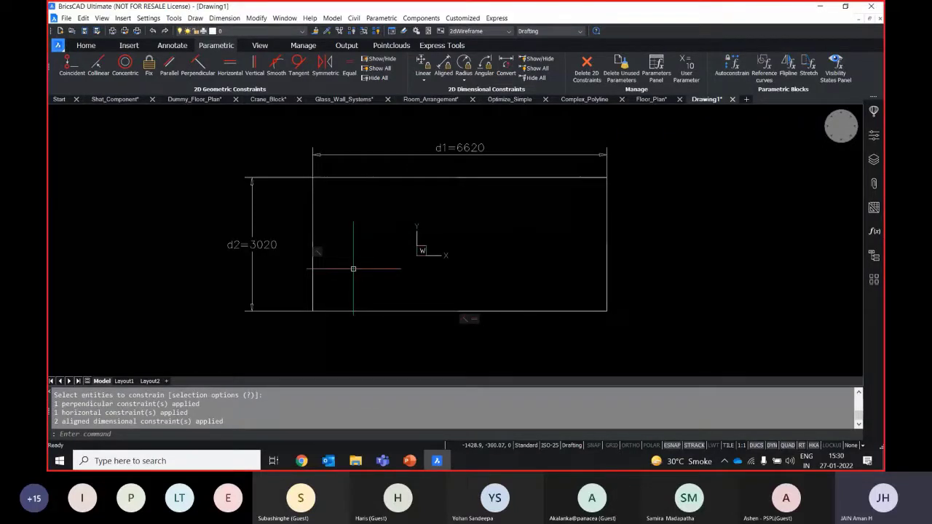
scroll(323, 272, "up", 1)
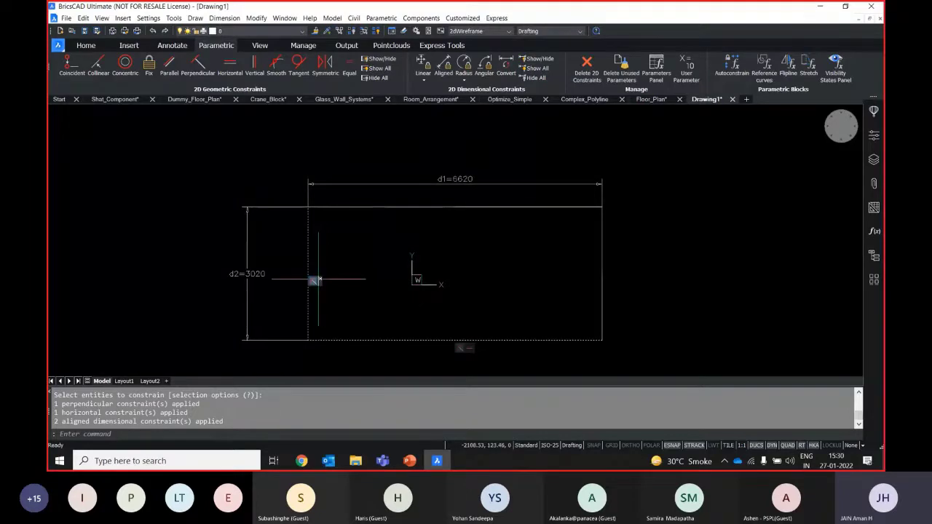
- Set d1 to 8000 in the Parameters Manager, then window-select the rectangle
mouse_move(485, 185)
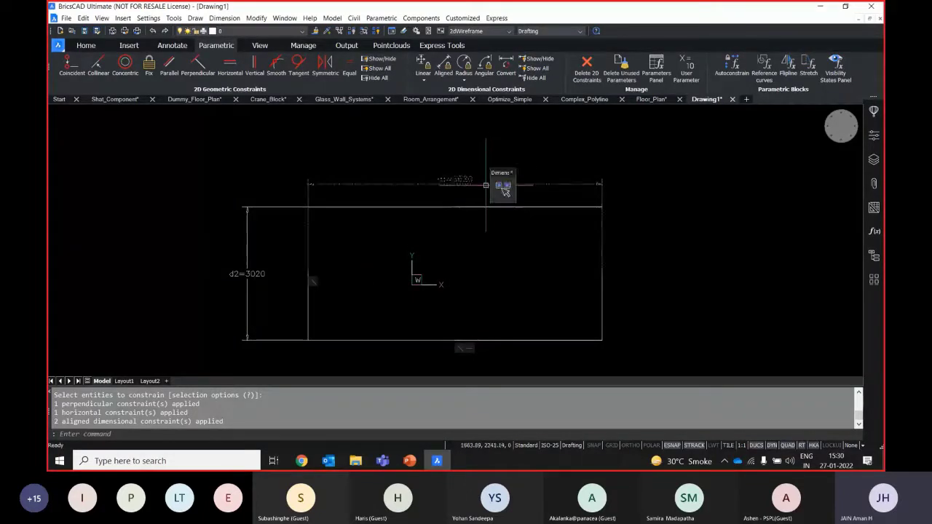
left_click(872, 235)
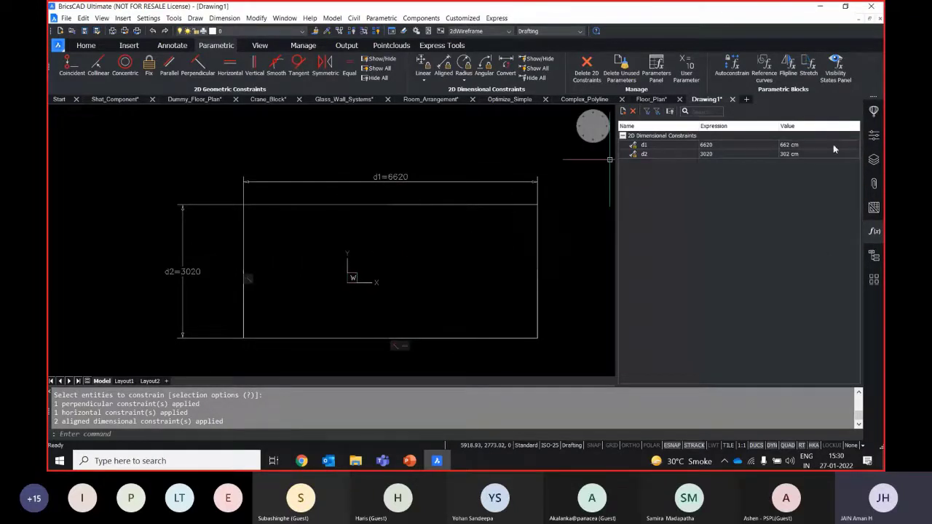
left_click(719, 147)
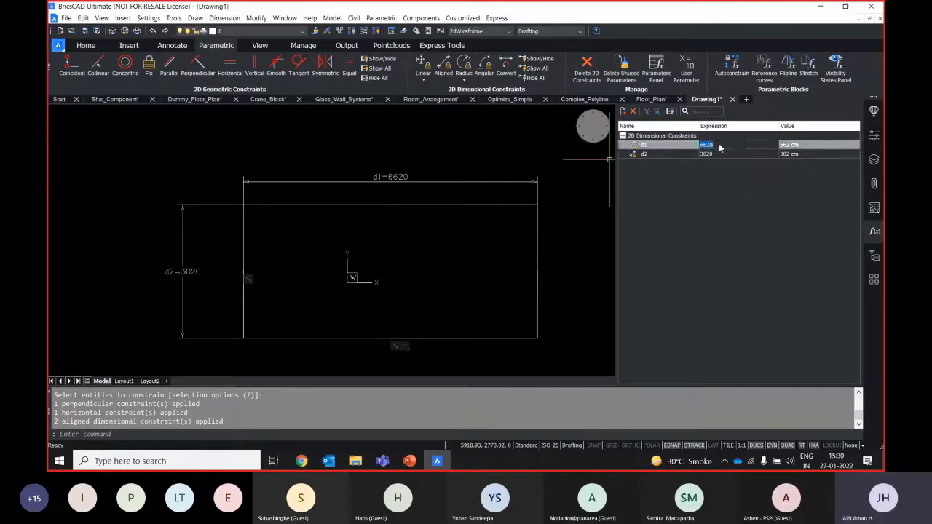
type("8000")
key("Return")
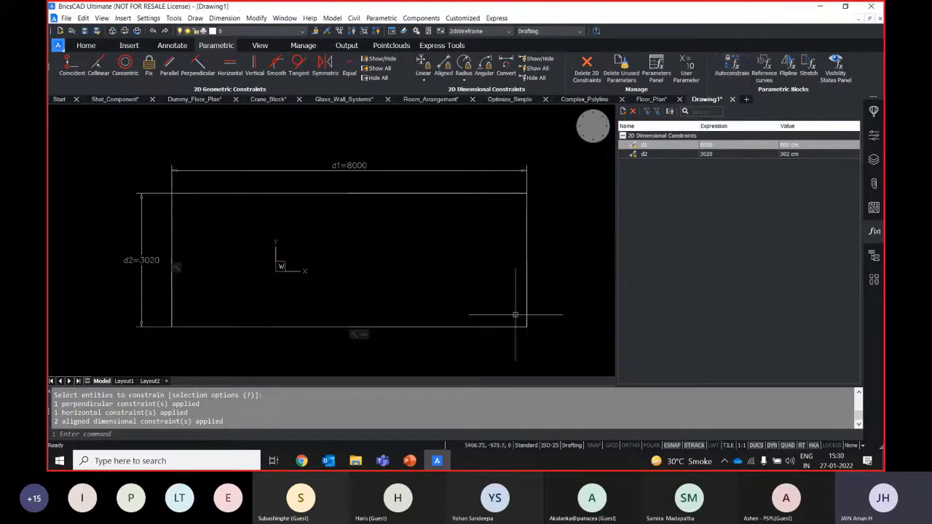
left_click(608, 375)
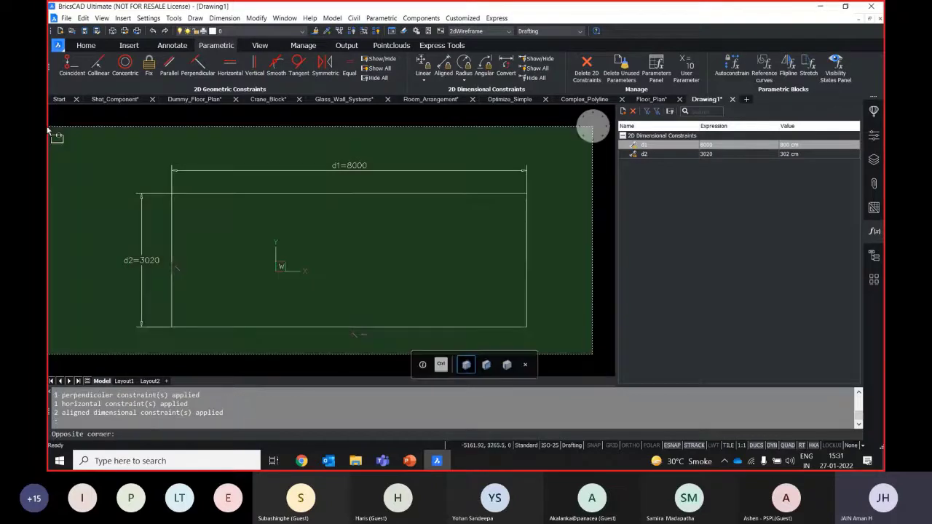
left_click(52, 128)
- Delete the rectangle, then select the Type user parameter in Shat_Component's parameters list
key("Delete")
left_click(114, 99)
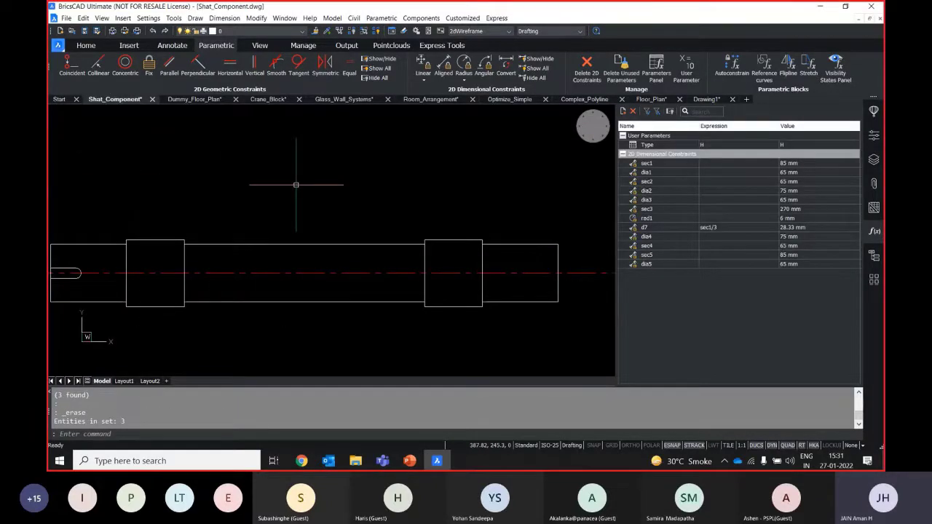
scroll(375, 206, "down", 3)
middle_click_drag(376, 207, 367, 226)
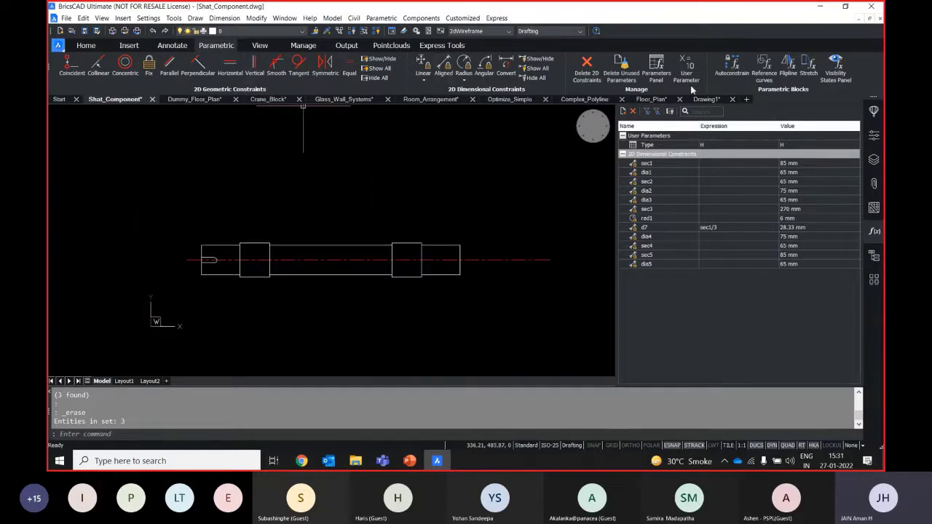
left_click(876, 235)
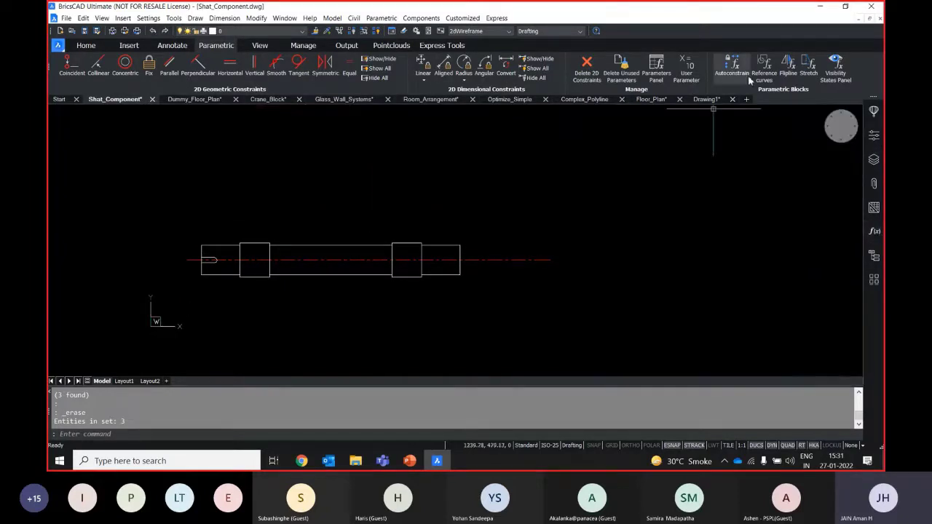
left_click(875, 232)
left_click(652, 146)
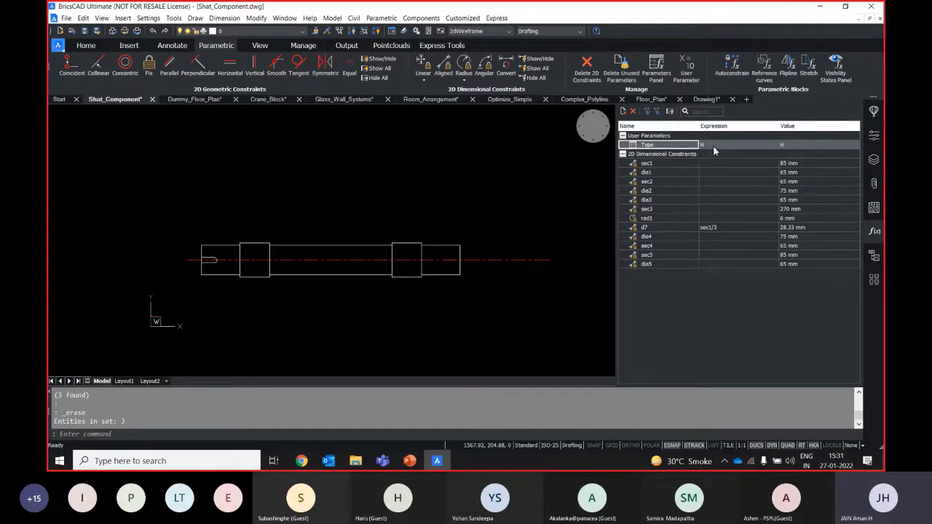
- Start a DESIGNTABLE from Shaft_Component.csv, cancel it, and show the Webinar folder in File Explorer
type("de")
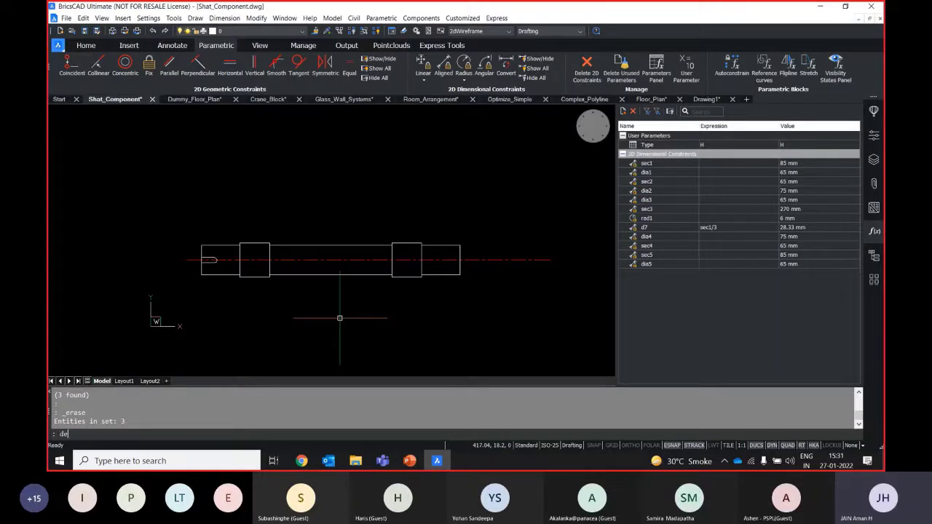
type("sig")
key("Return")
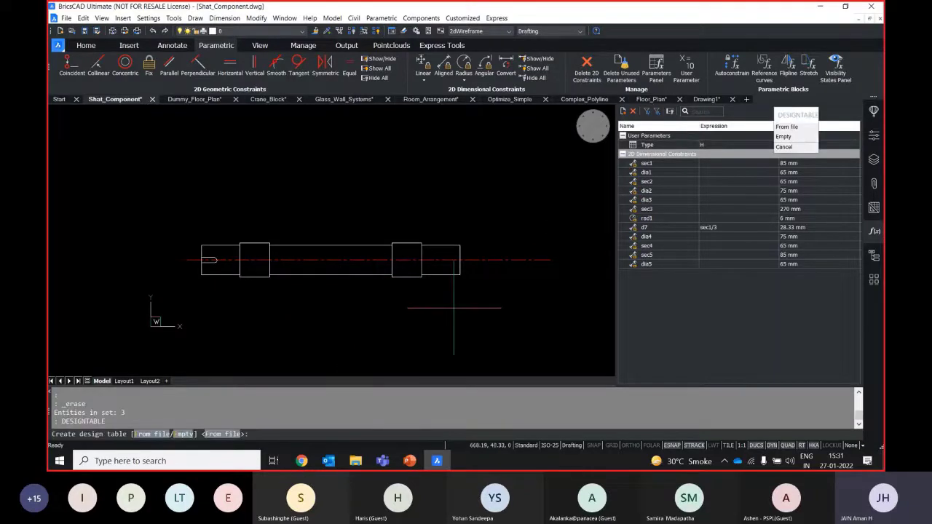
left_click(802, 128)
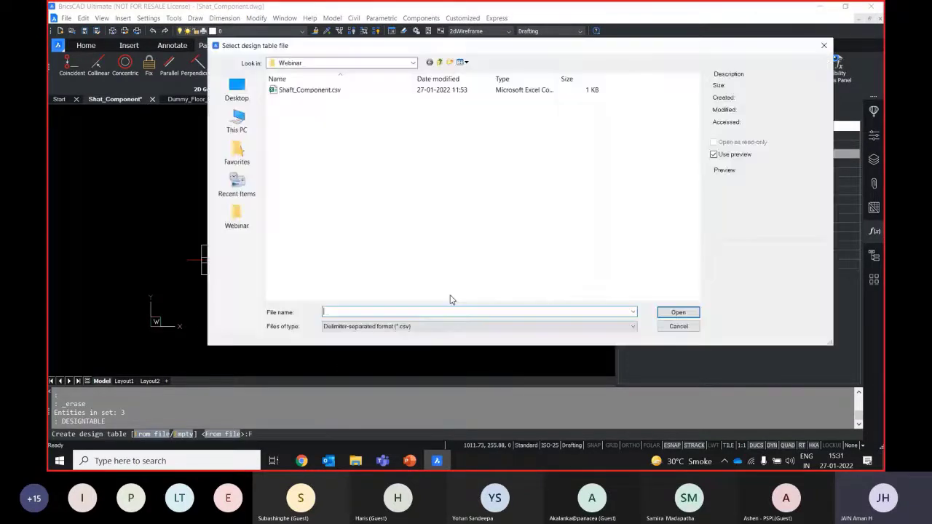
left_click(310, 91)
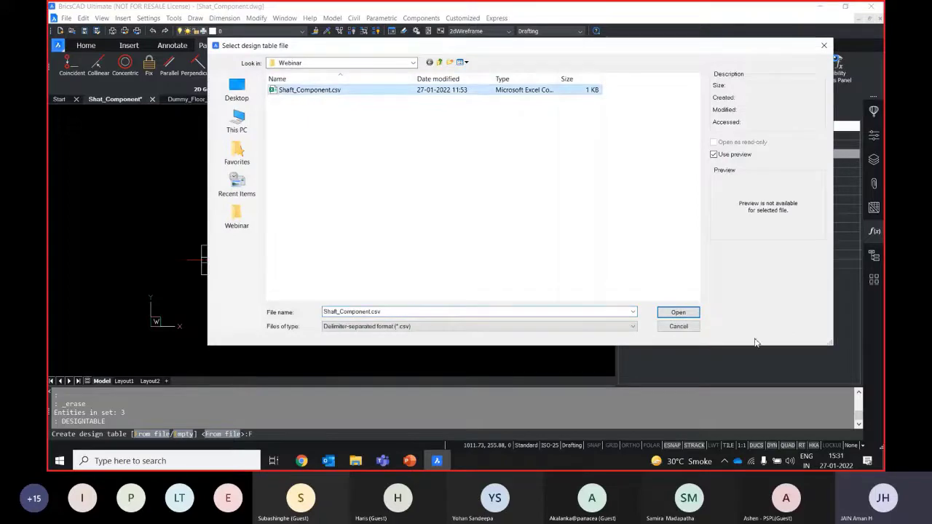
left_click(678, 327)
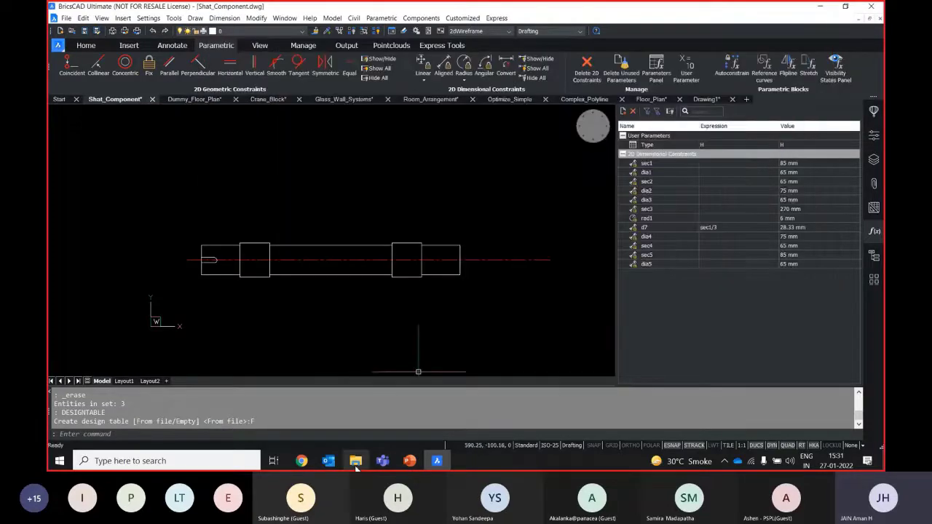
left_click(355, 460)
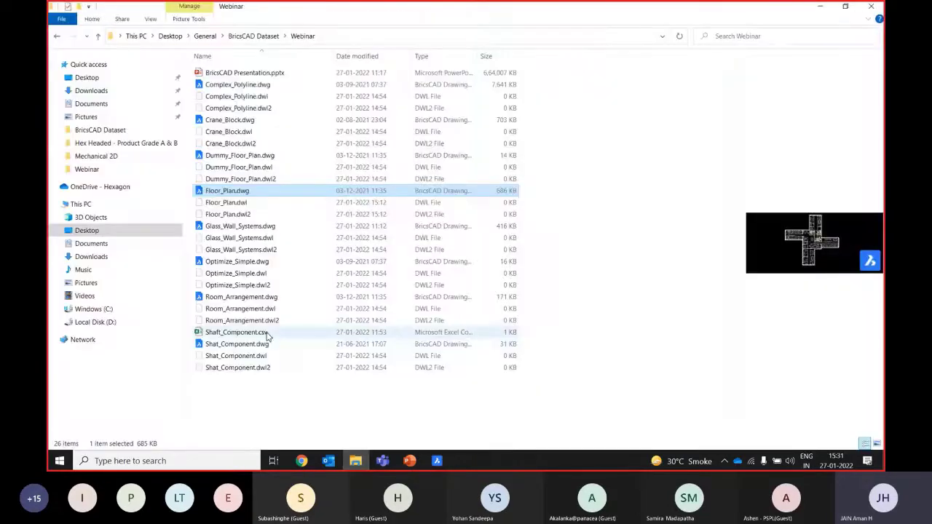
- Open Shaft_Component.csv in Excel, inspect the Type A–H sec1–dia5 values, and close the workbook
double_click(263, 332)
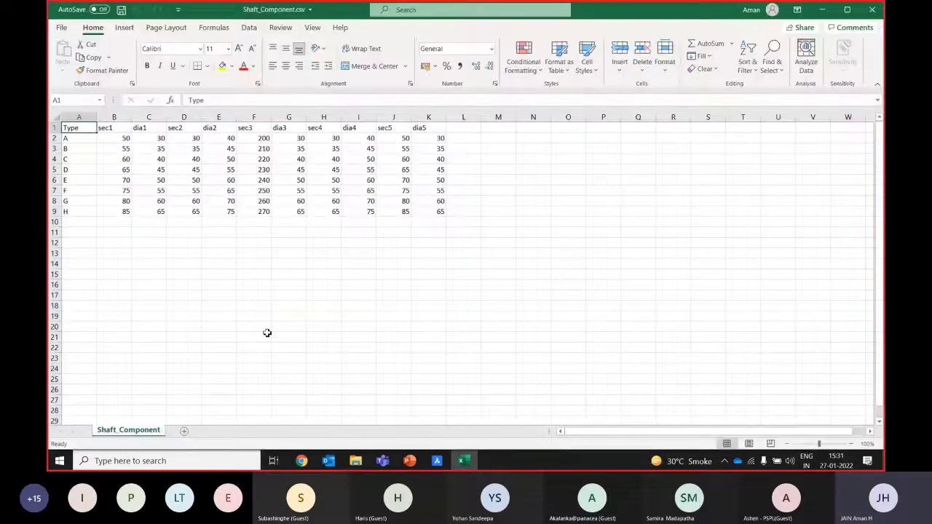
left_click_drag(84, 138, 73, 211)
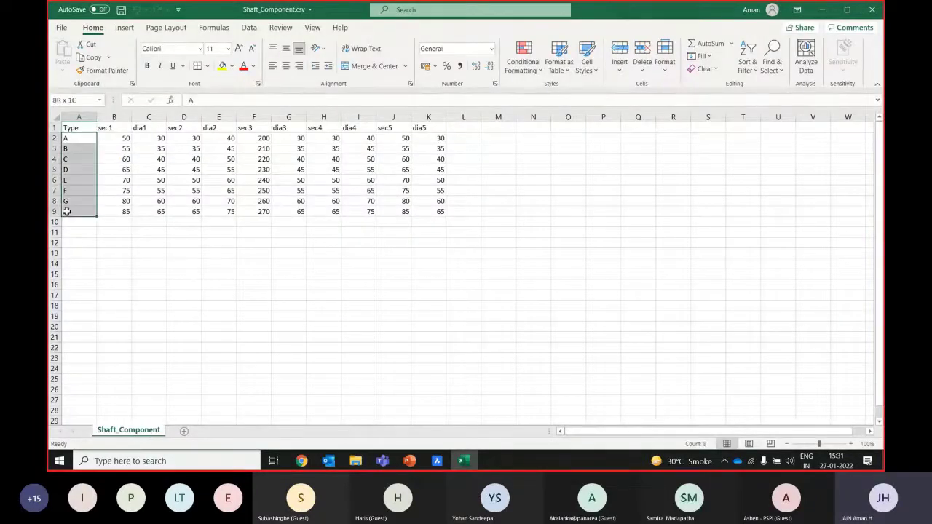
left_click_drag(104, 127, 439, 129)
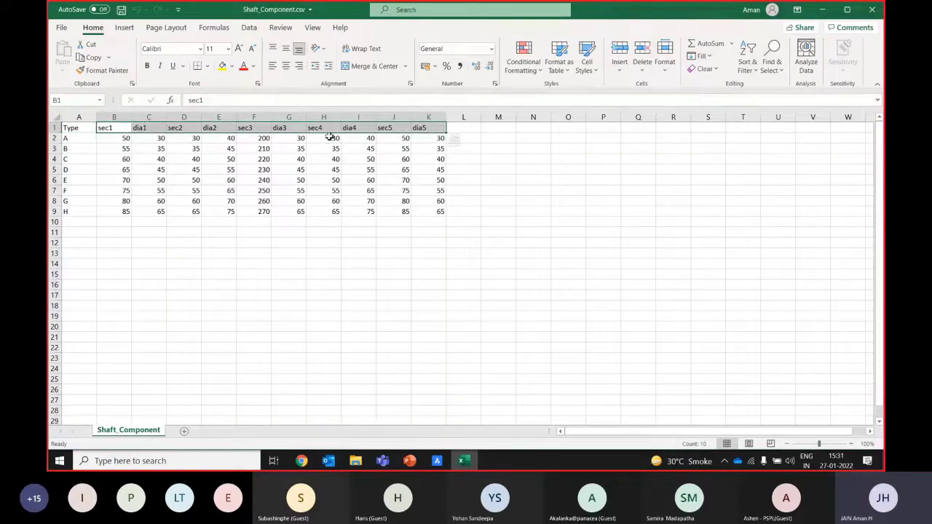
left_click_drag(115, 138, 430, 209)
left_click(248, 258)
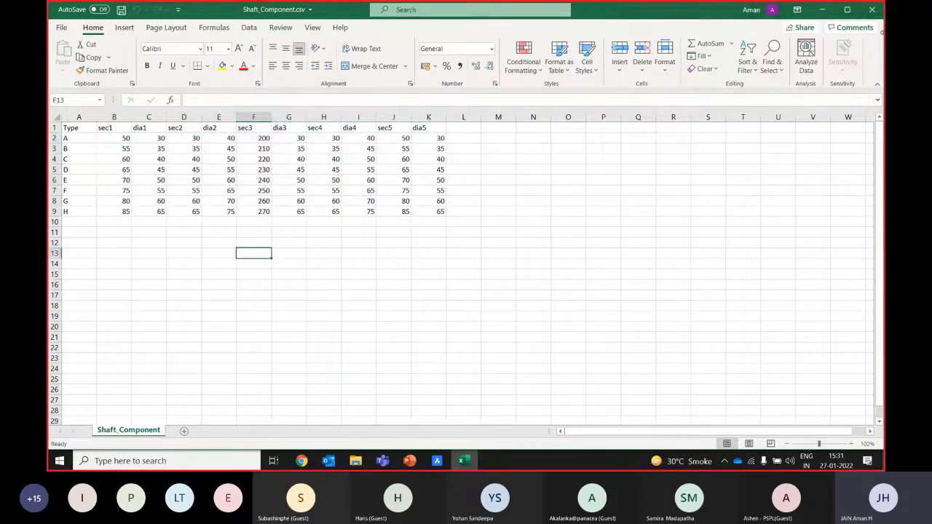
left_click(872, 9)
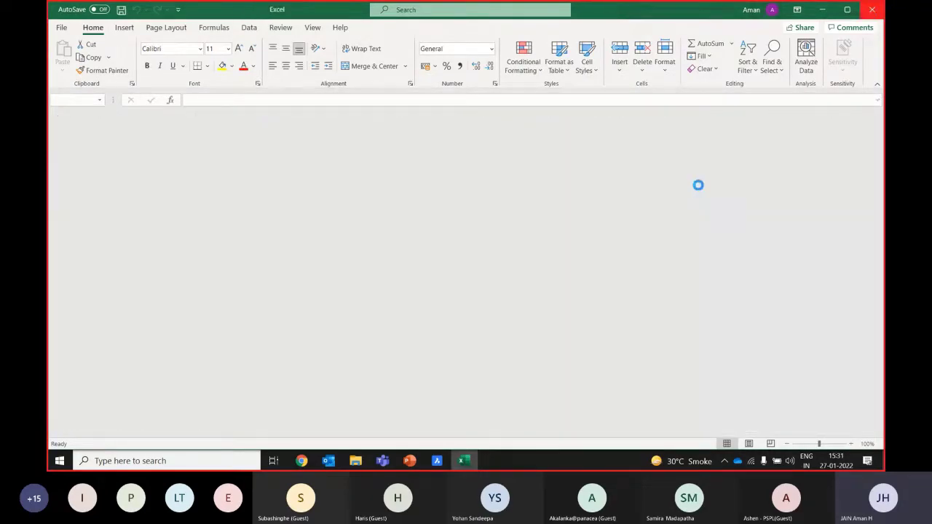
- Back in the shaft drawing, try Type values B, E and F
key("alt+Tab")
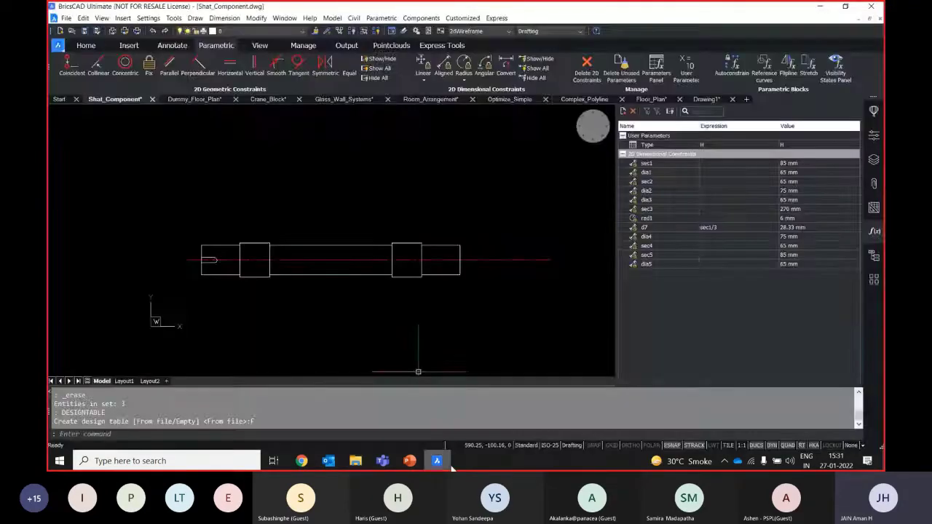
left_click(807, 145)
left_click(806, 145)
left_click(799, 162)
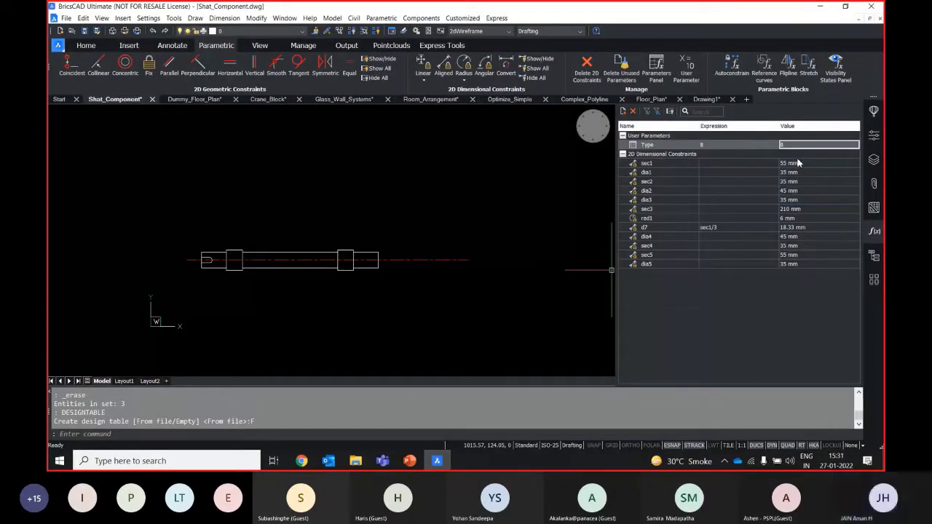
left_click(794, 145)
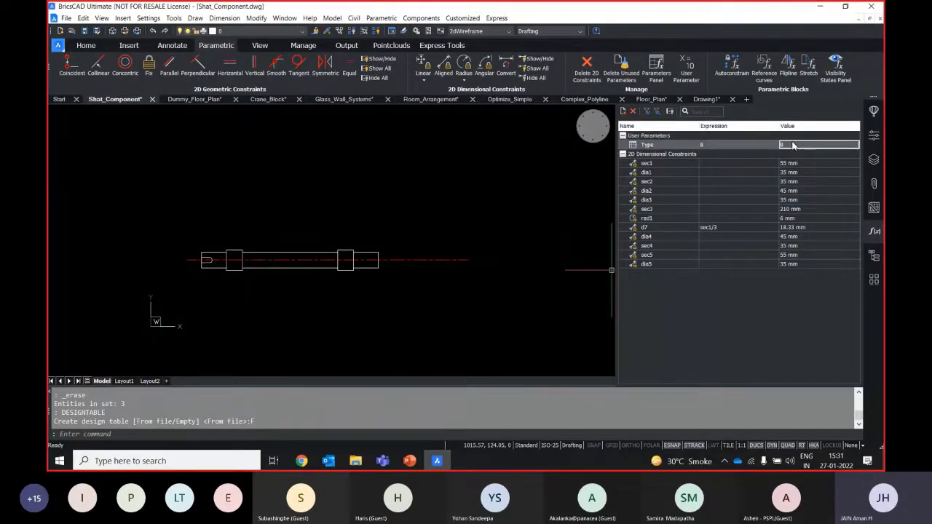
left_click(793, 144)
left_click(789, 181)
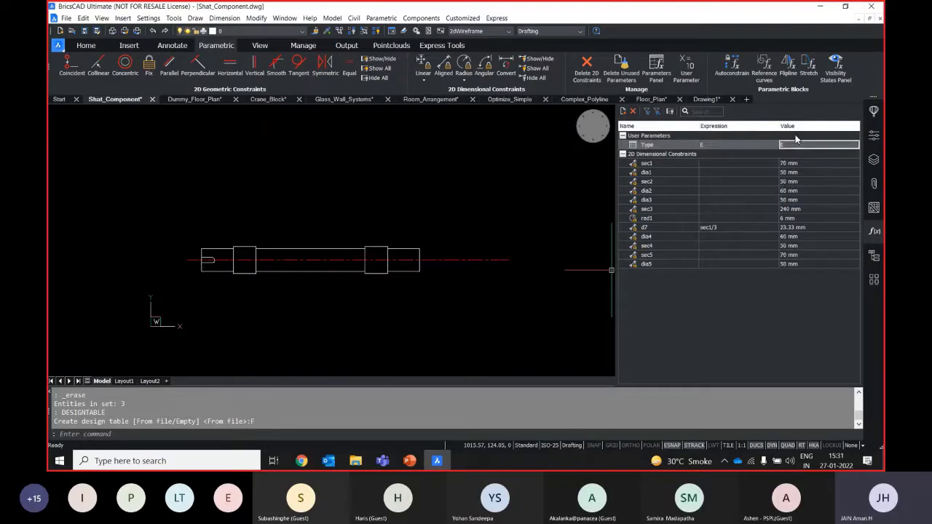
left_click(793, 146)
left_click(792, 146)
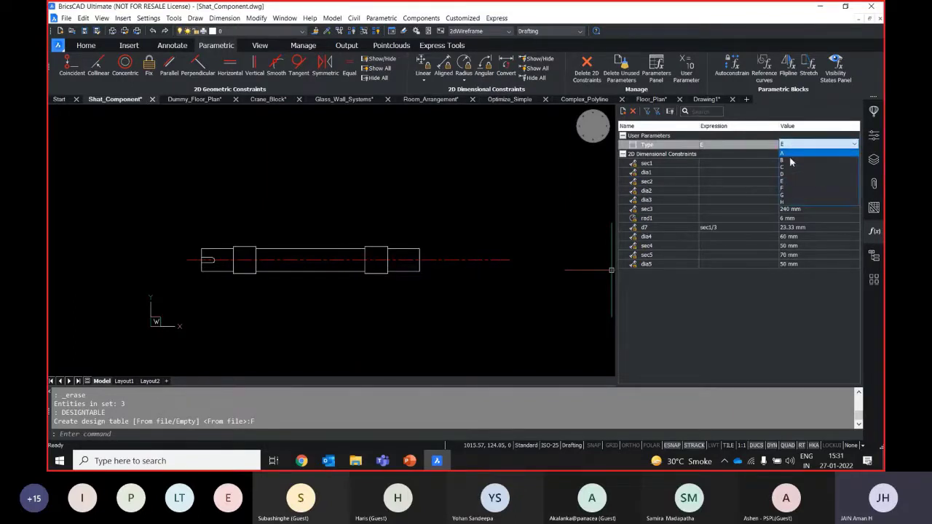
left_click(791, 189)
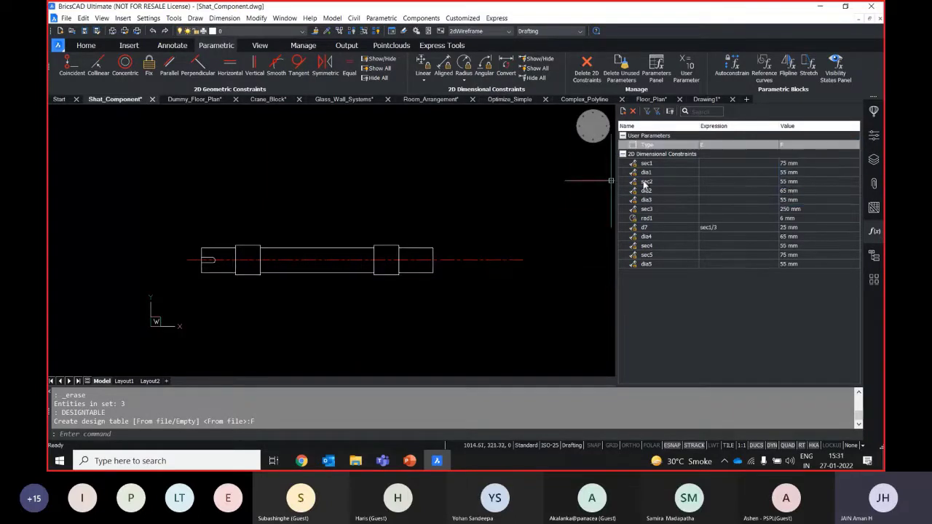
- Try Types G, B and D, then settle on Type F (sec1 75 mm, sec3 250 mm)
left_click(789, 146)
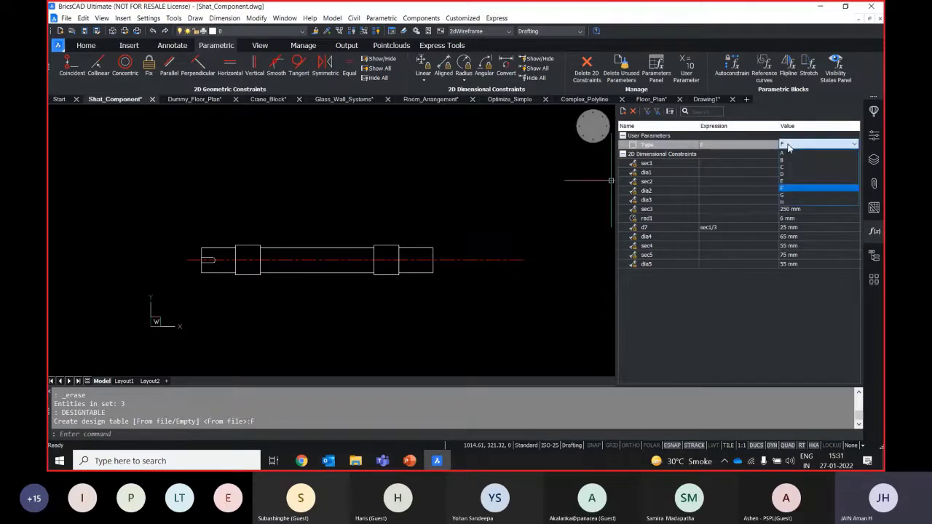
left_click(785, 196)
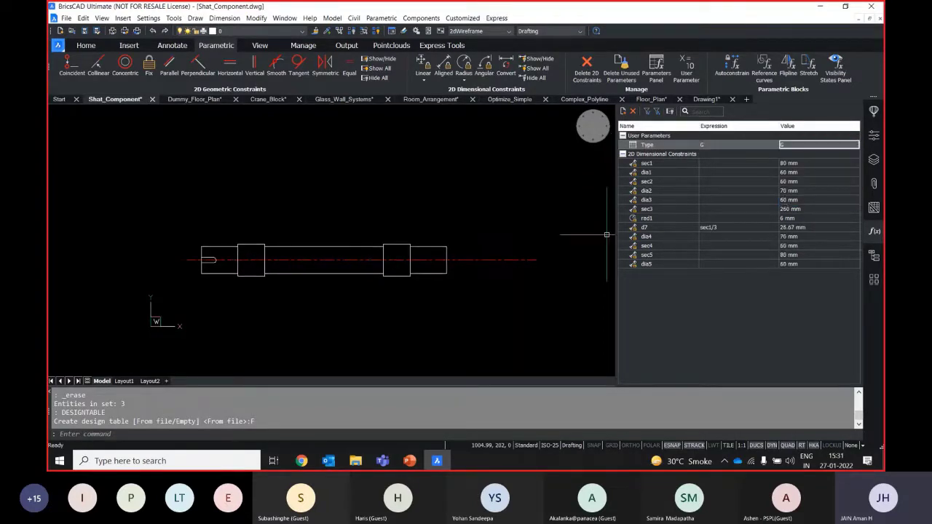
left_click(807, 147)
left_click(798, 160)
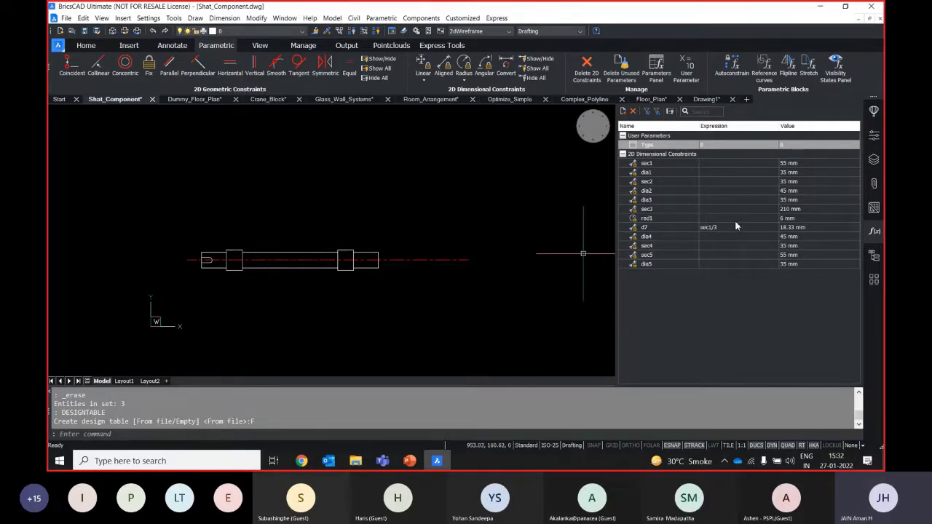
left_click(801, 144)
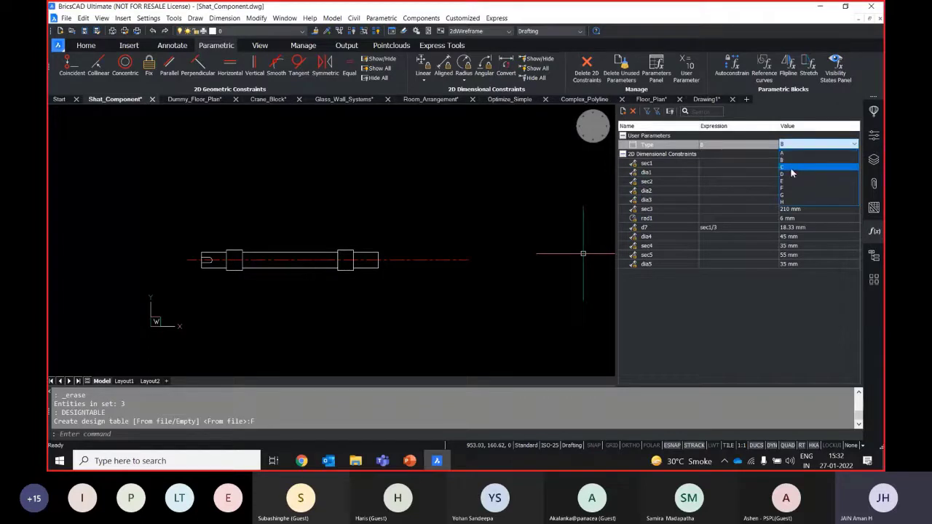
left_click(791, 174)
left_click(788, 146)
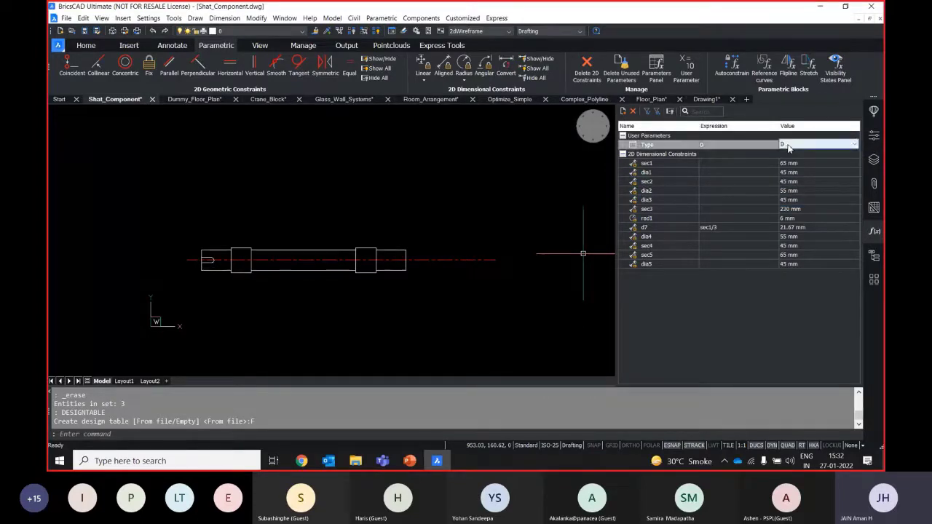
left_click(788, 146)
left_click(791, 192)
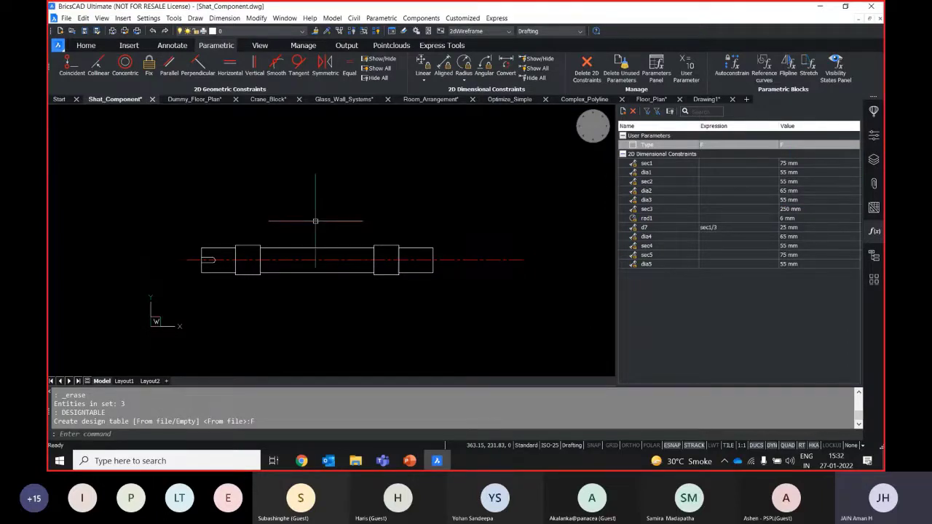
- Run INSERT and browse to M 48.0.dwg in the Hex Headed - Product Grade A & B folder
type("insert")
key("Return")
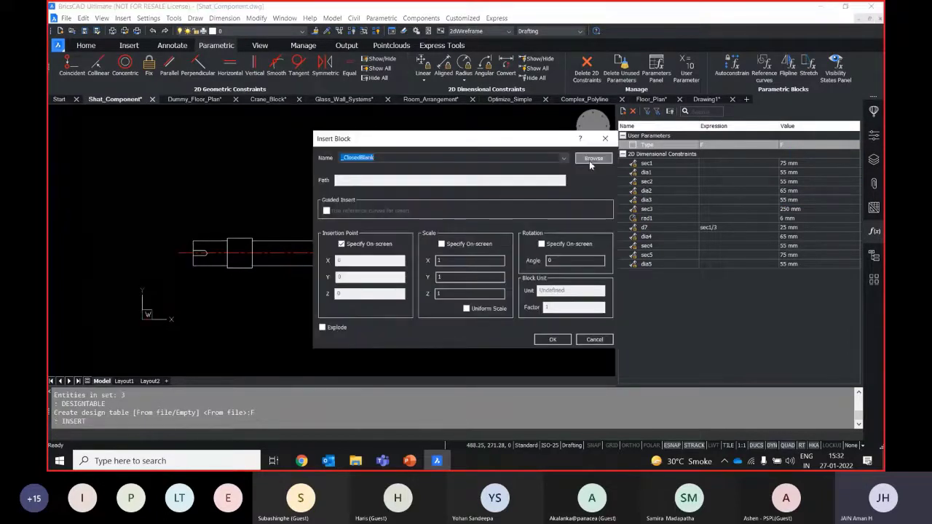
left_click(592, 158)
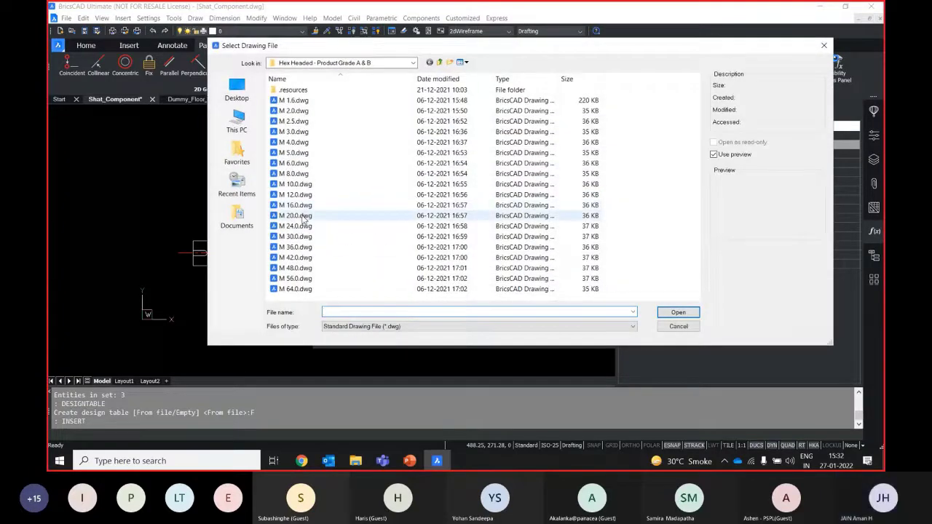
double_click(296, 268)
- Insert the M 48.0 bolt below the shaft and set its DesignTable_1 size to M48.0 x 460
left_click(560, 342)
scroll(222, 345, "up", 3)
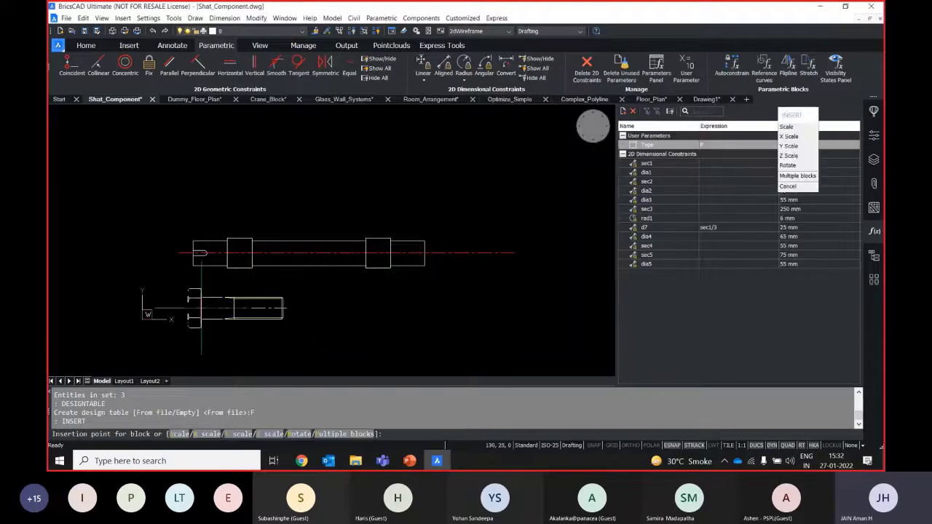
left_click(874, 134)
scroll(777, 294, "down", 5)
scroll(776, 310, "down", 3)
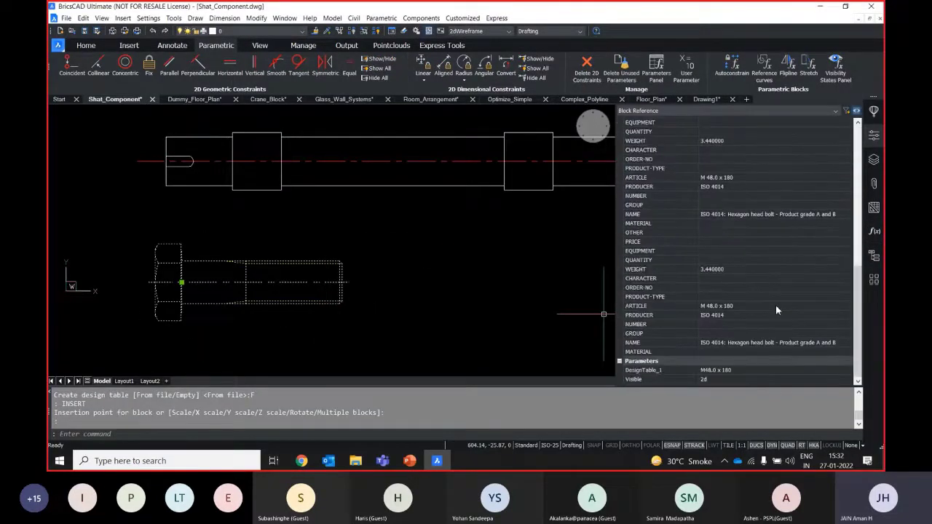
left_click(721, 370)
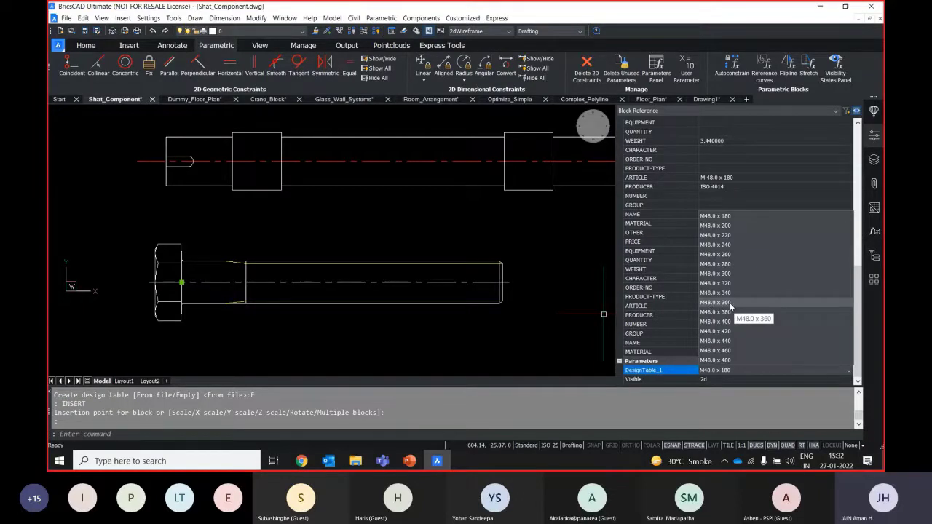
left_click(730, 352)
key("Escape")
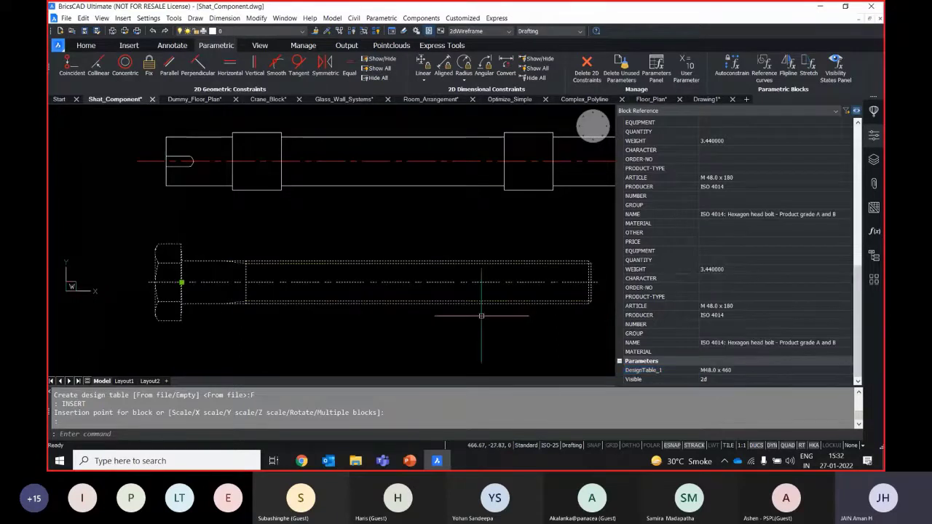
scroll(394, 290, "down", 2)
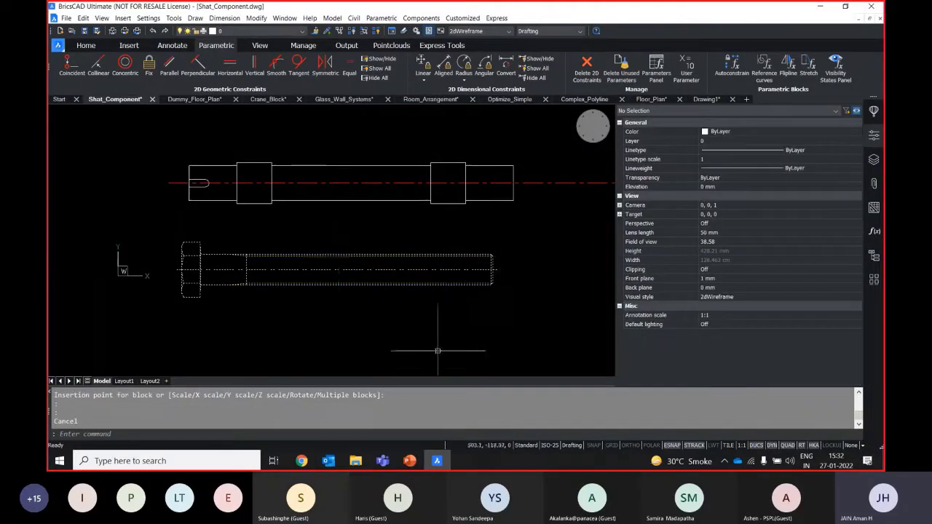
- Select the bolt and toggle its Visible state between Head and 2d
left_click(284, 285)
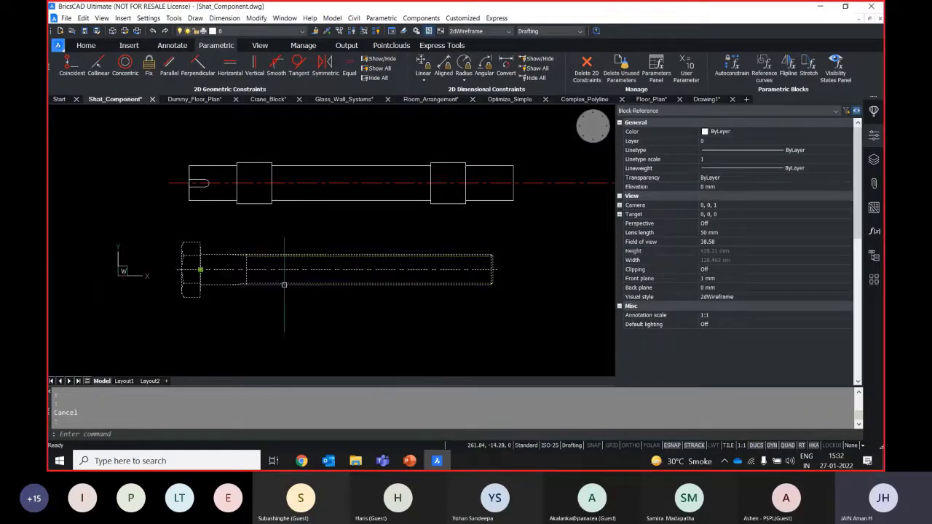
scroll(832, 345, "down", 10)
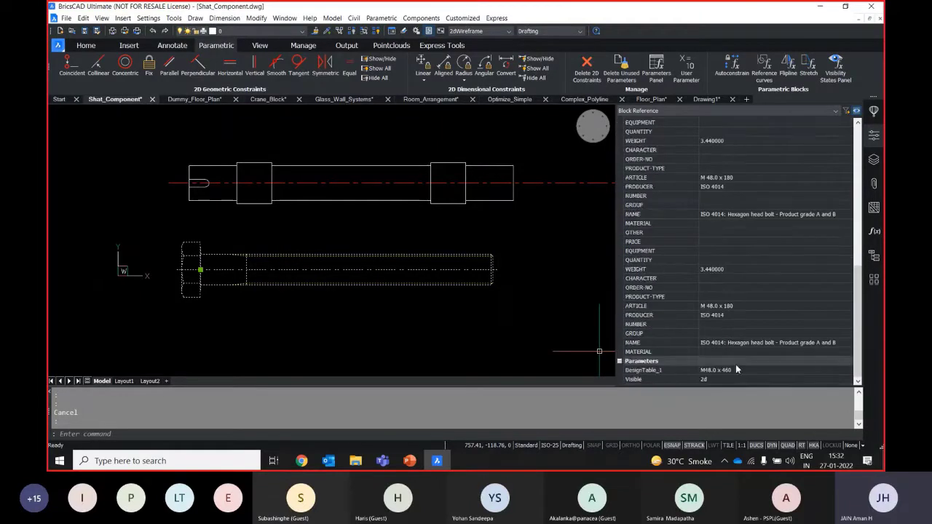
left_click(713, 380)
left_click(713, 384)
left_click(710, 399)
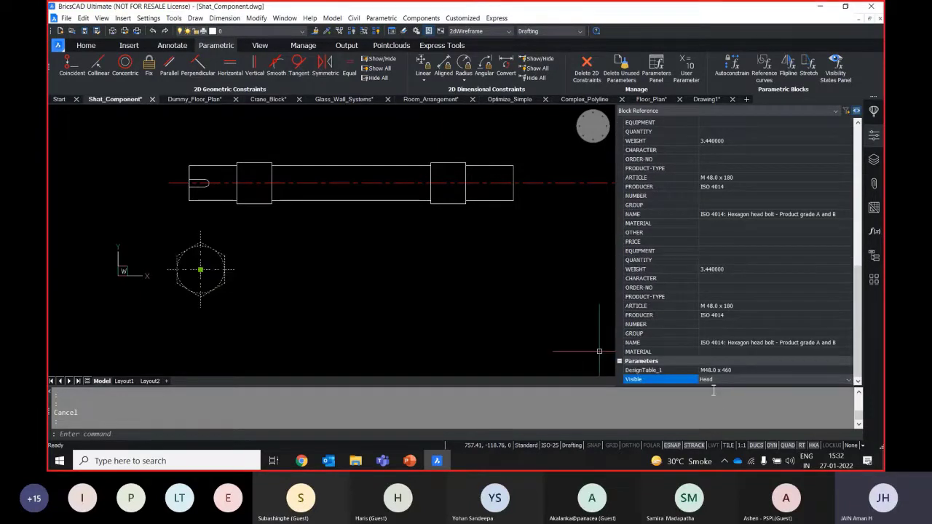
left_click(715, 381)
left_click(710, 389)
left_click(713, 380)
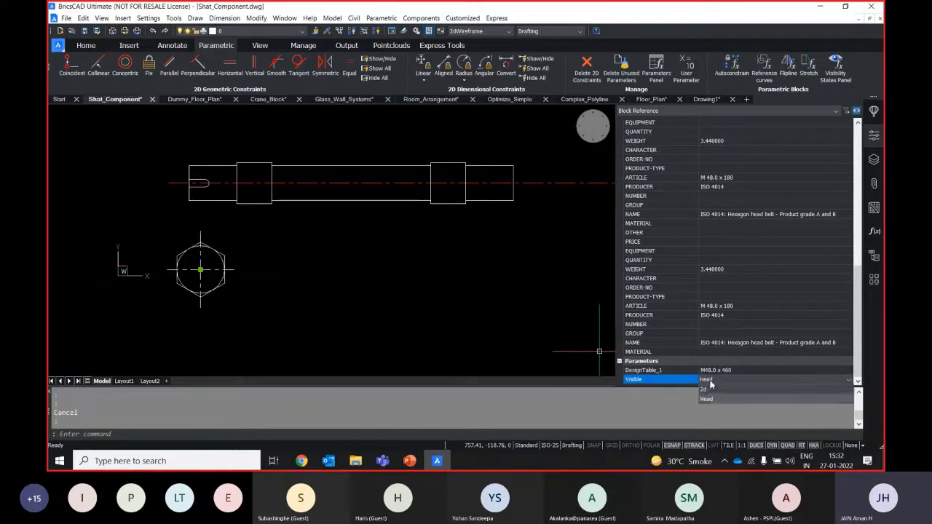
left_click(707, 390)
- Leave the bolt's Visible state on Head, then switch to the Dummy_Floor_Plan drawing
left_click(718, 385)
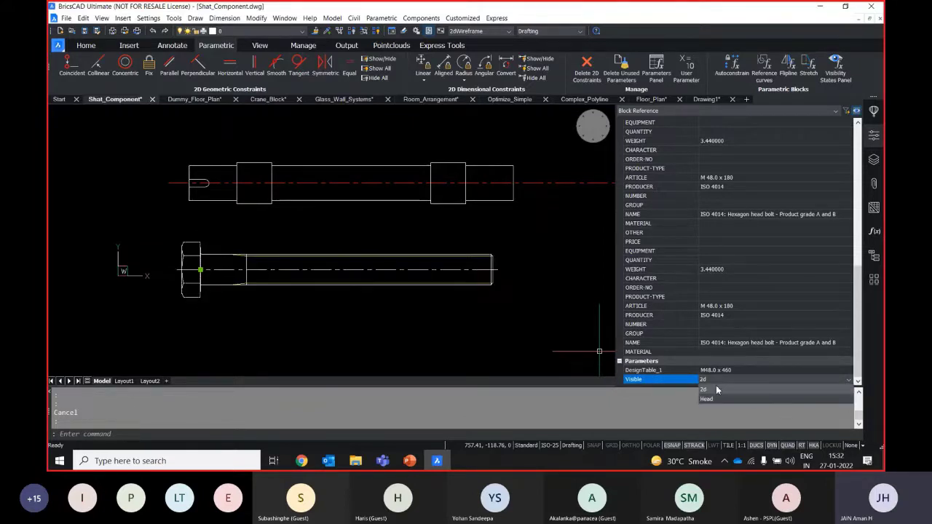
left_click(714, 396)
left_click(715, 383)
left_click(708, 399)
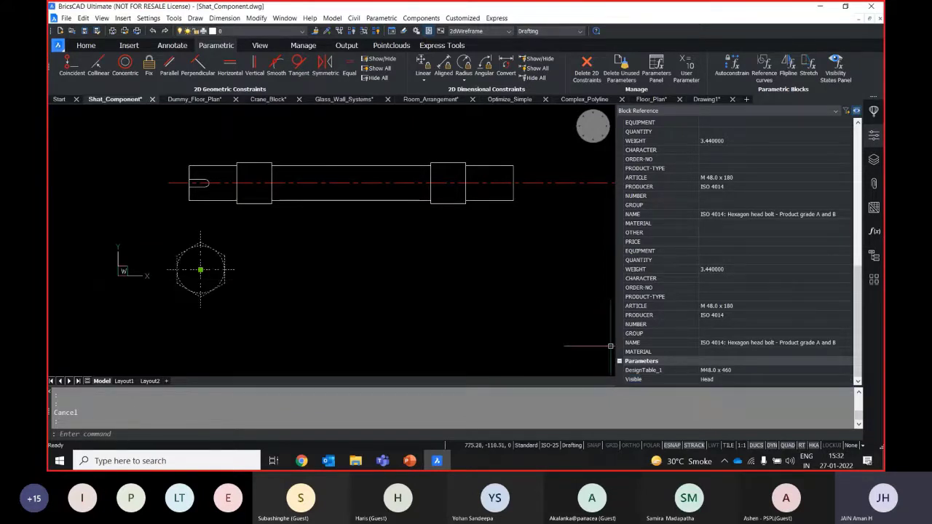
key("Escape")
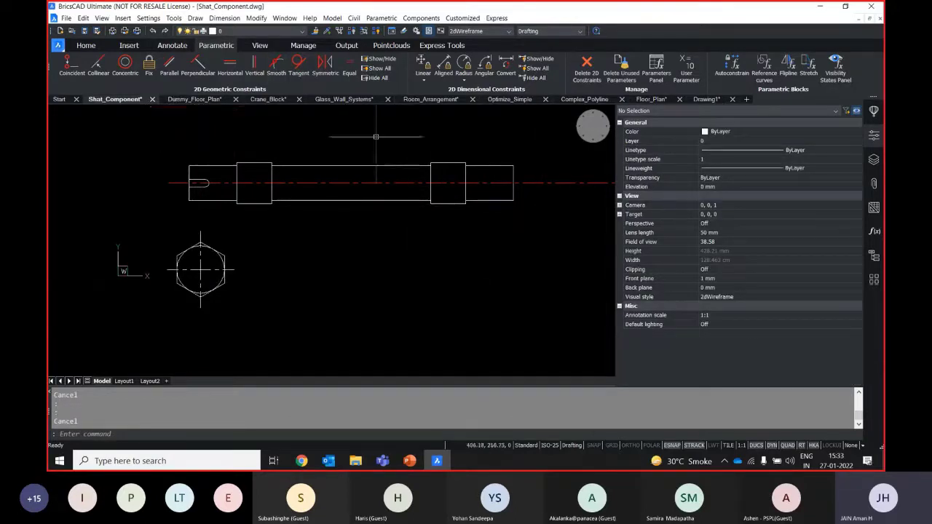
left_click(187, 100)
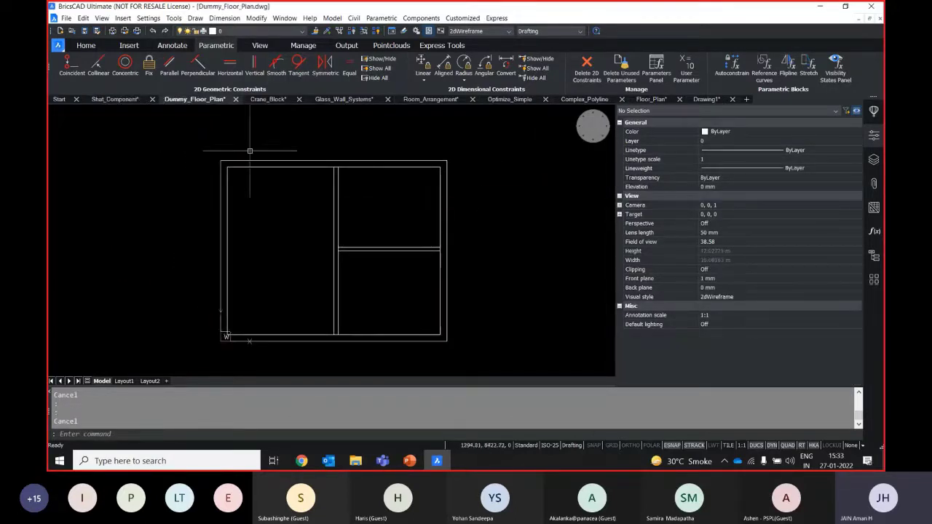
- Close Properties and start inserting Door_Visibility_RefCurves_Flip_Stretch_Fuzzy from the Library's Doors category
left_click(874, 136)
left_click(880, 113)
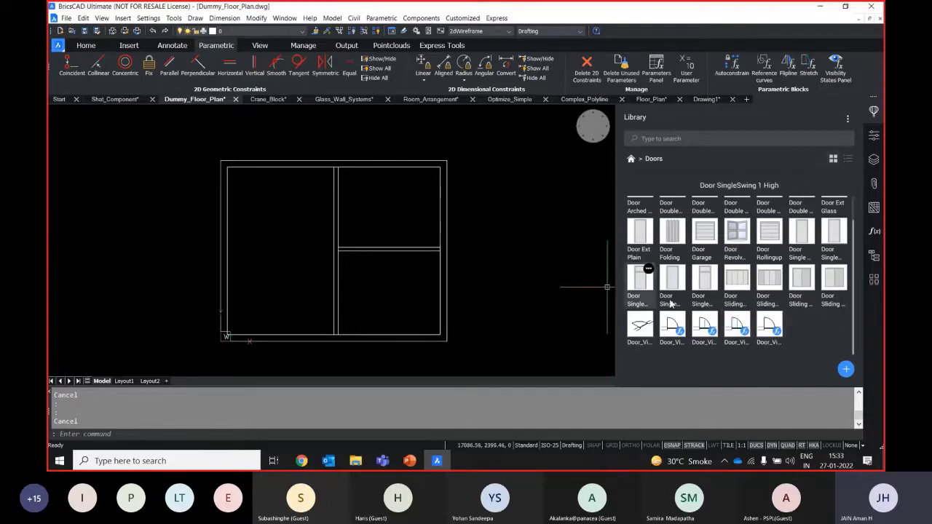
left_click(765, 342)
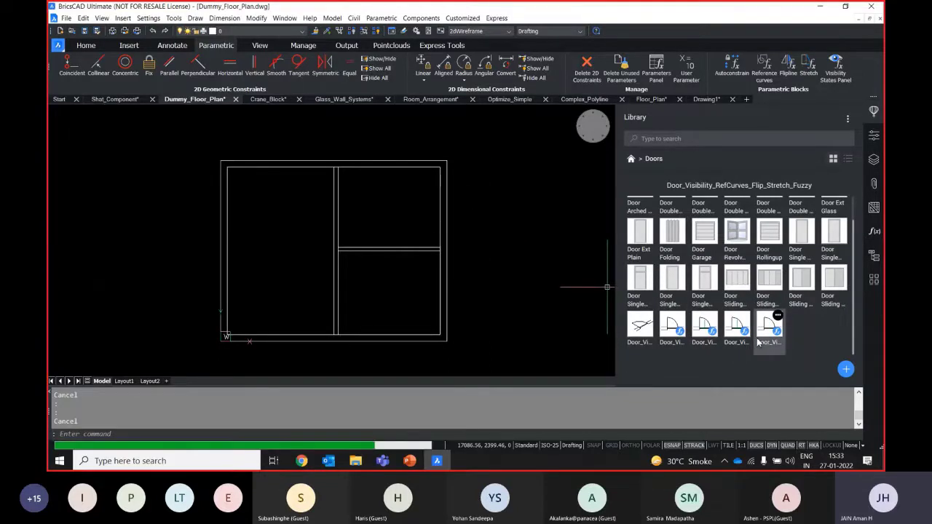
scroll(373, 159, "up", 3)
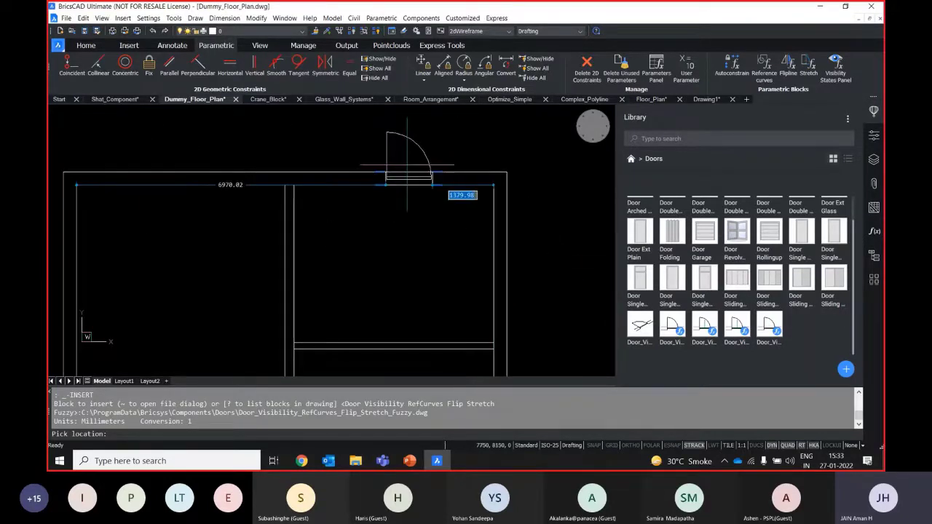
- End the door insertion, zoom and pan to the door in the upper wall opening, and select it
scroll(399, 166, "up", 5)
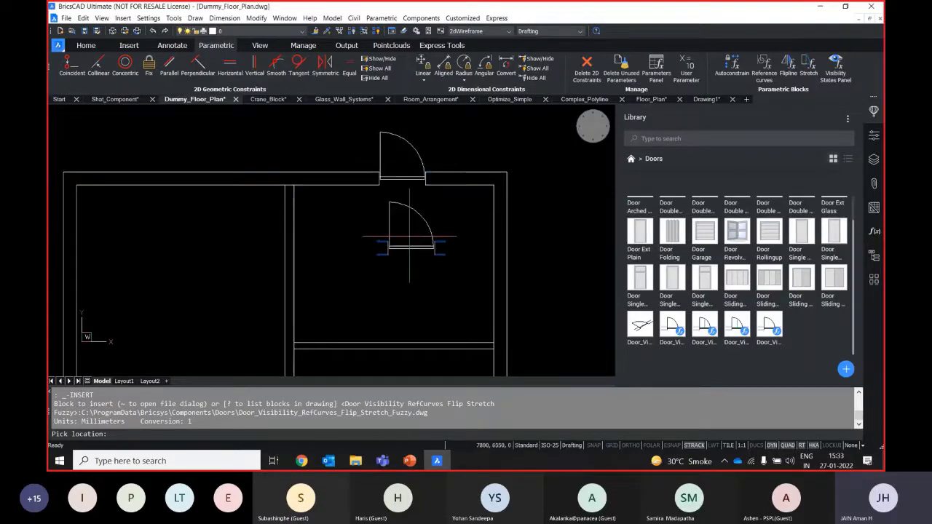
key("Escape")
scroll(388, 290, "up", 2)
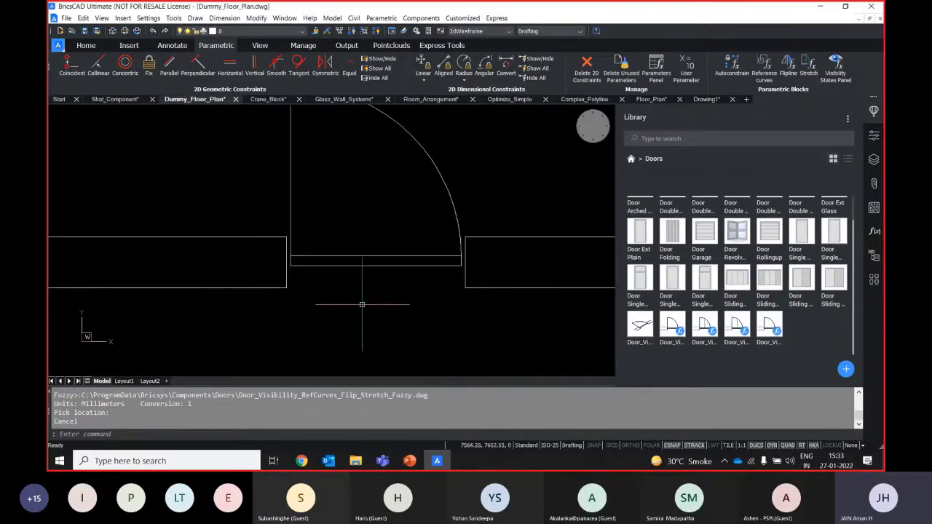
scroll(370, 285, "down", 1)
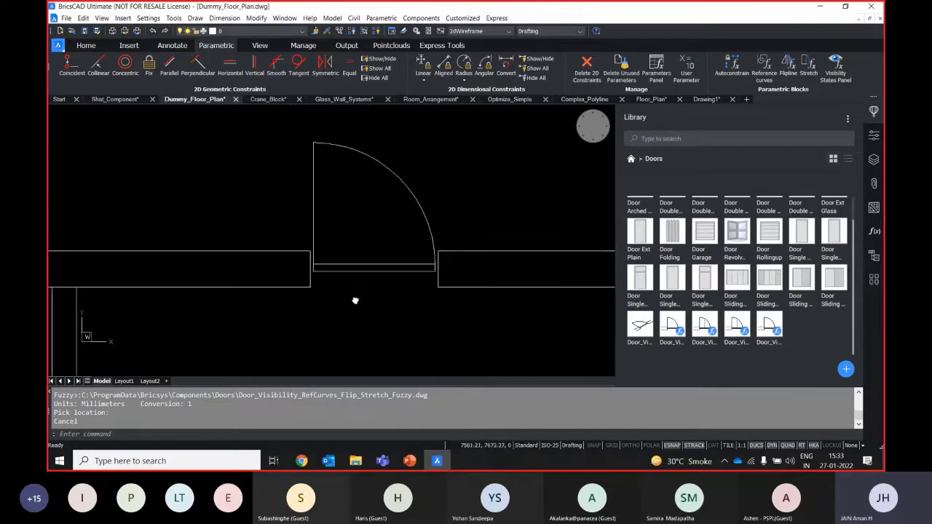
middle_click_drag(354, 301, 308, 308)
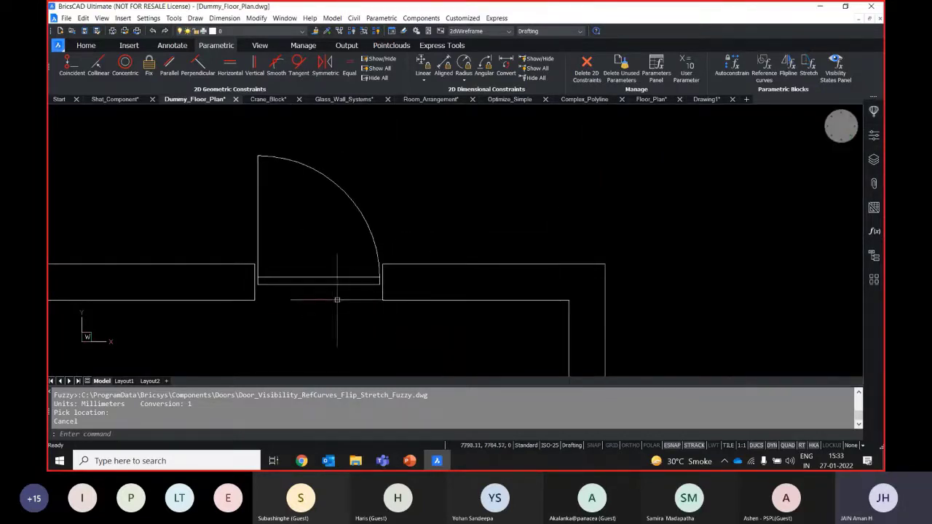
scroll(280, 291, "up", 1)
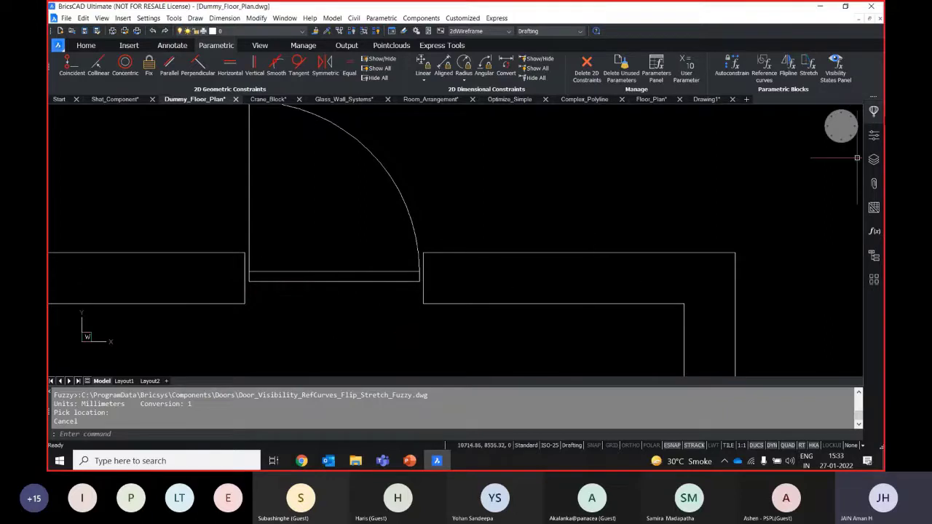
left_click(368, 276)
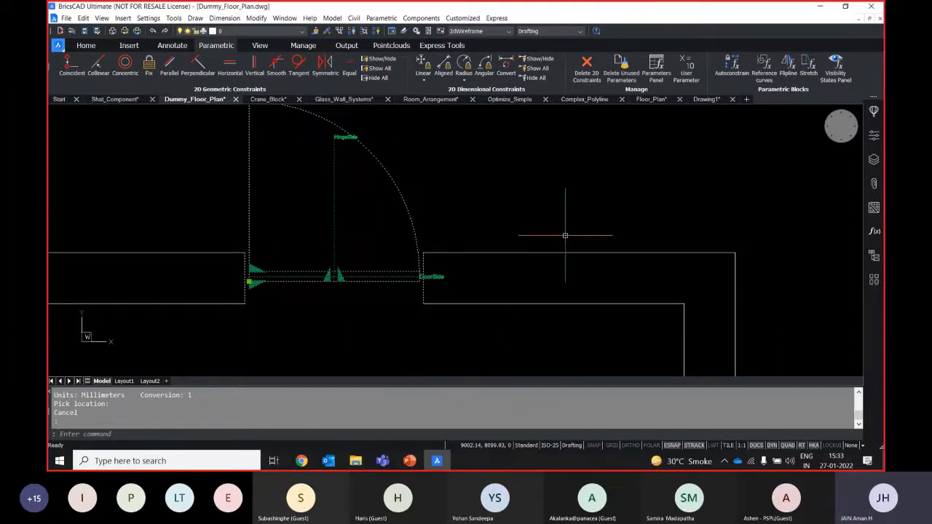
scroll(431, 208, "down", 3)
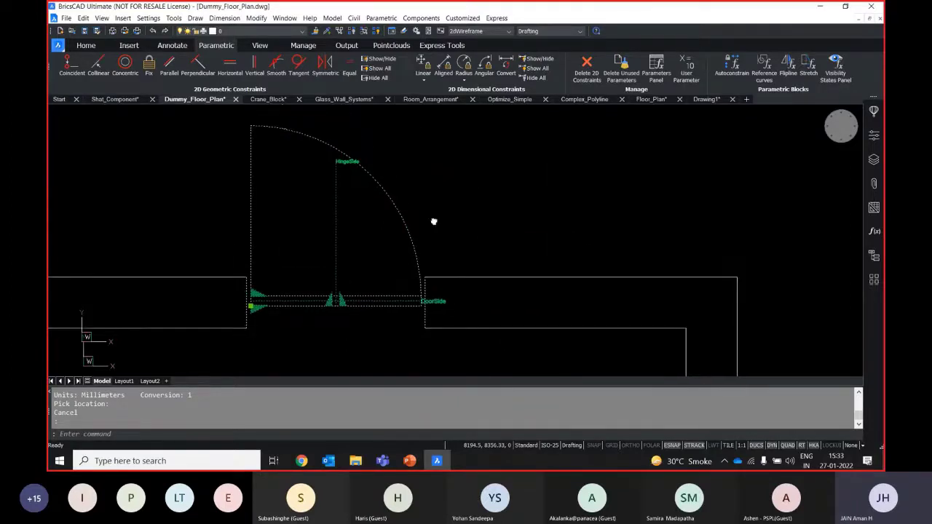
- Show the door's properties and cycle its Swing through Closed and HalfOpen back to Open
left_click(874, 136)
scroll(791, 371, "down", 5)
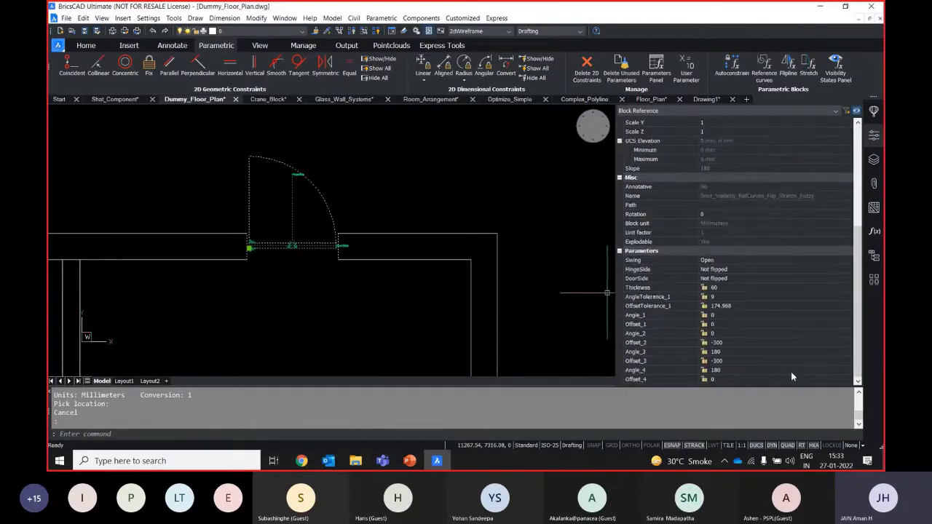
left_click(720, 261)
left_click(718, 270)
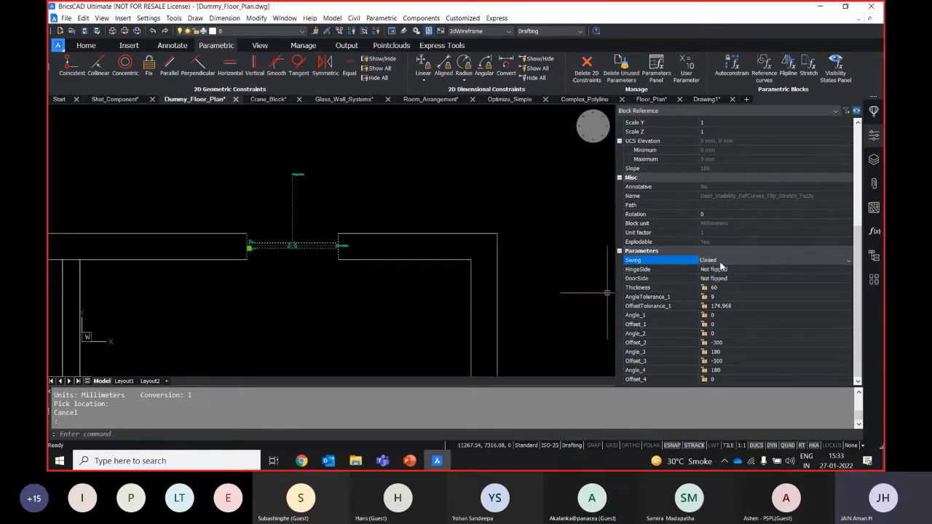
left_click(720, 262)
left_click(712, 279)
left_click(725, 262)
left_click(713, 289)
- Flip the door's HingeSide, then set it back to Not flipped
left_click(730, 268)
left_click(730, 268)
left_click(721, 288)
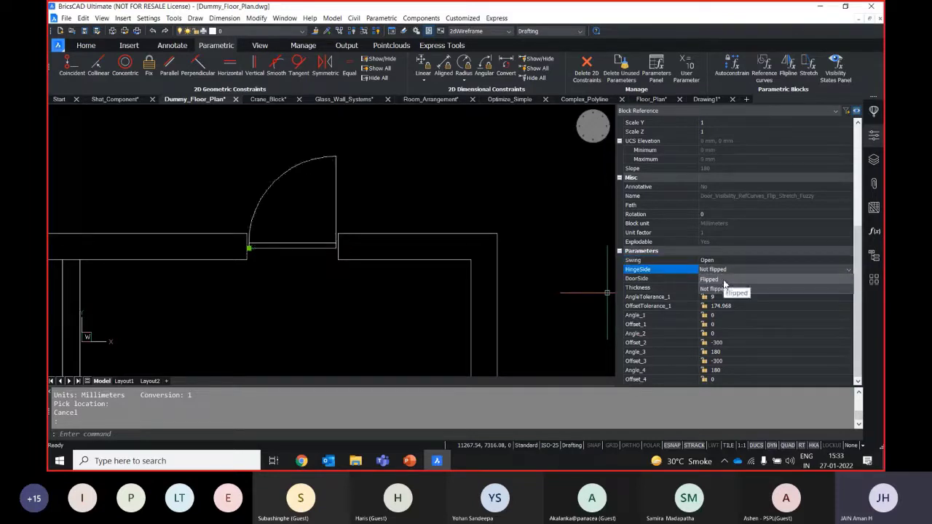
left_click(725, 270)
left_click(721, 279)
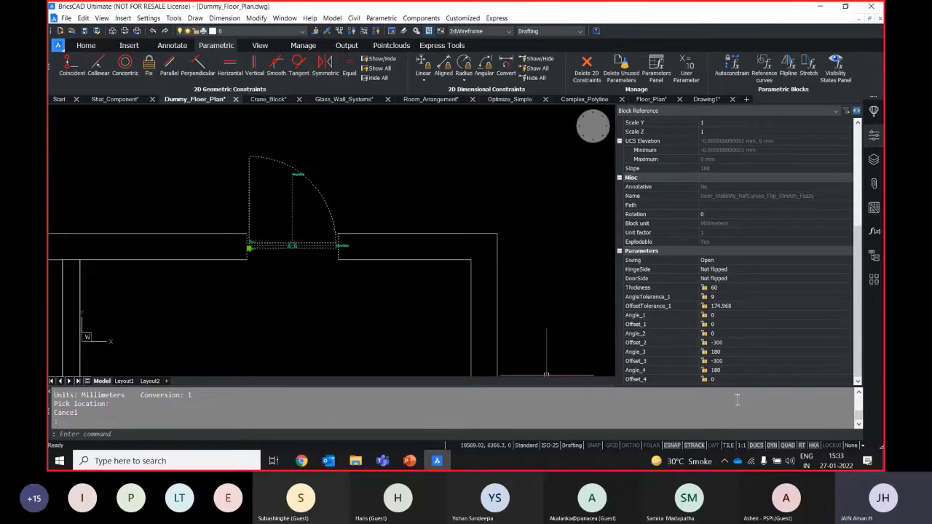
- Flip DoorSide to swing the door downward, flip it back upward, and reselect the door
left_click(717, 278)
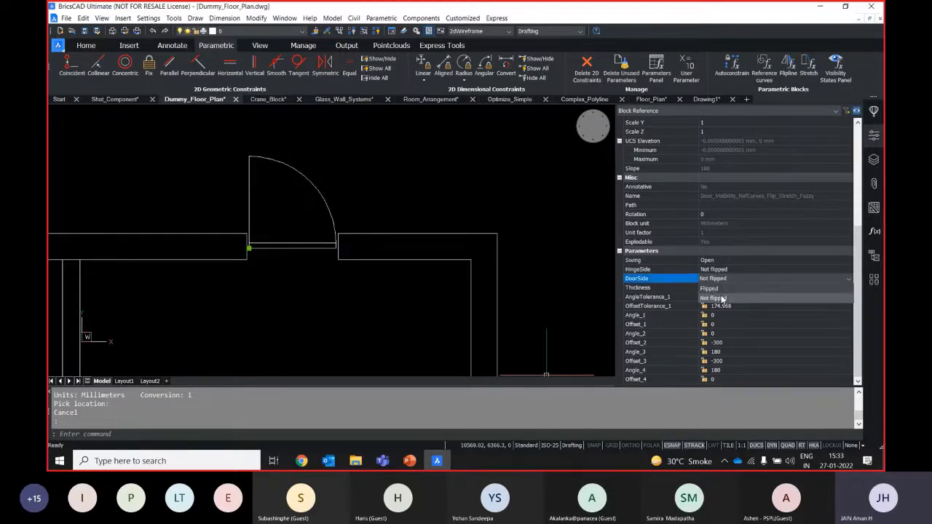
left_click(719, 289)
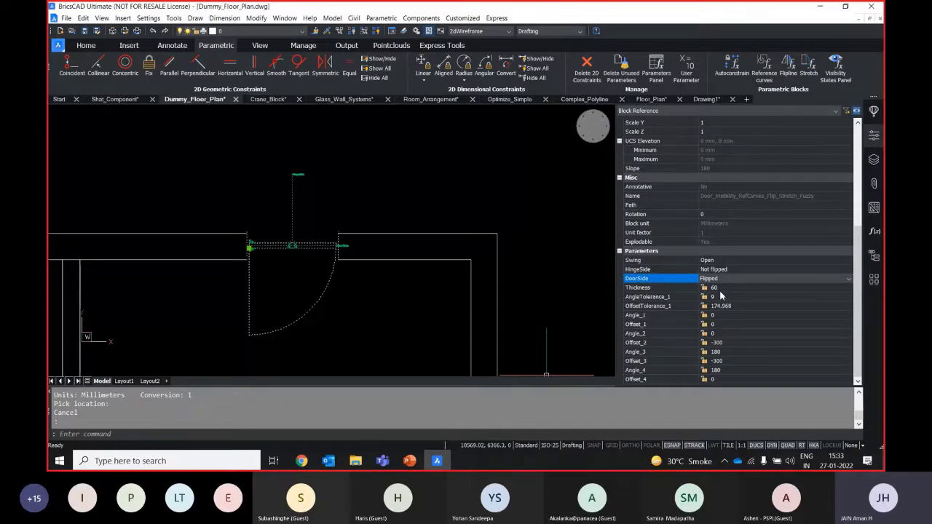
key("Escape")
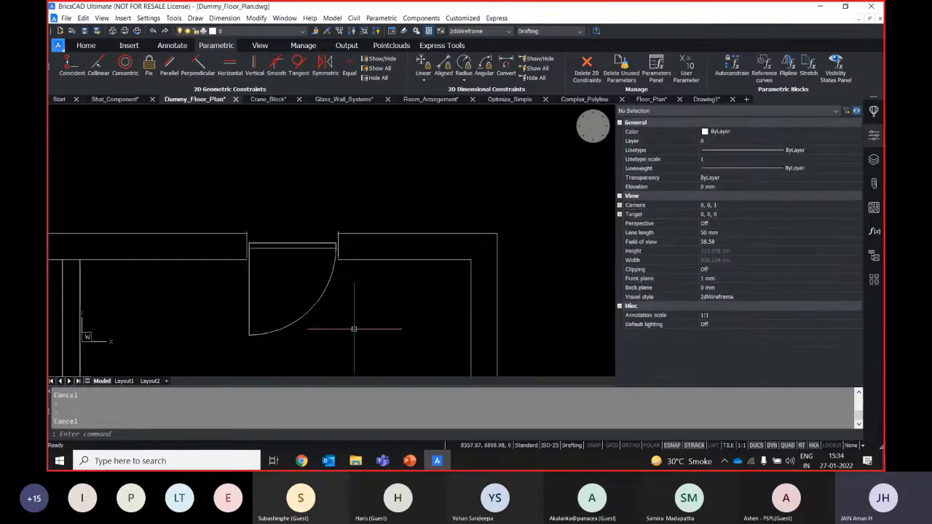
mouse_move(321, 297)
scroll(749, 339, "down", 3)
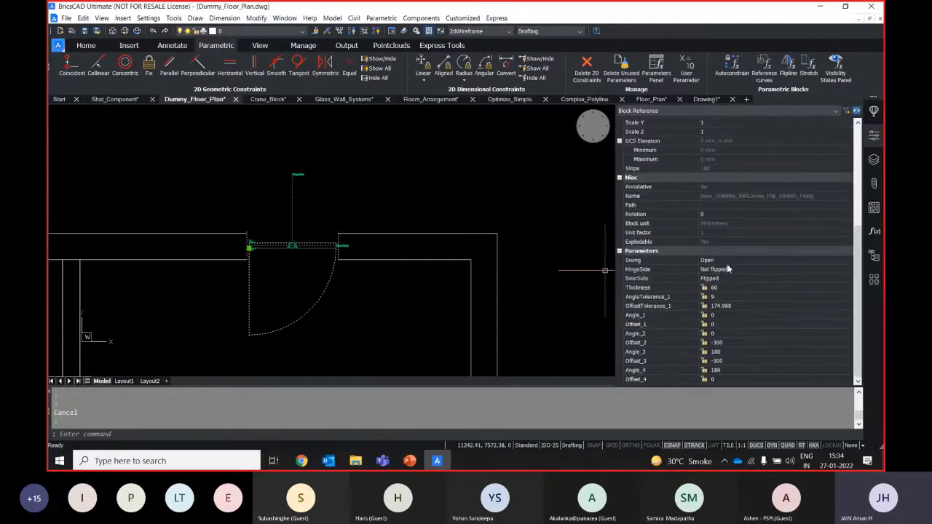
left_click(720, 278)
left_click(720, 279)
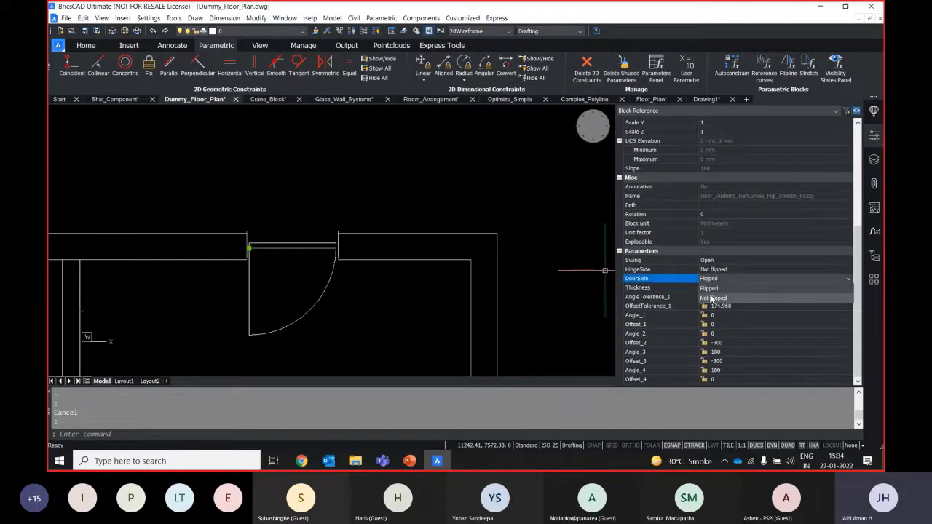
left_click(712, 297)
key("Escape")
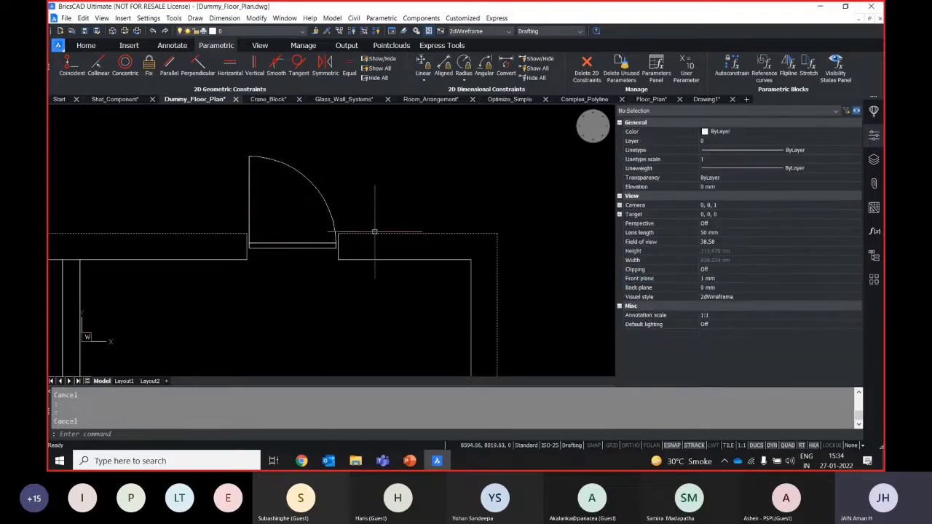
left_click(334, 222)
scroll(299, 251, "up", 5)
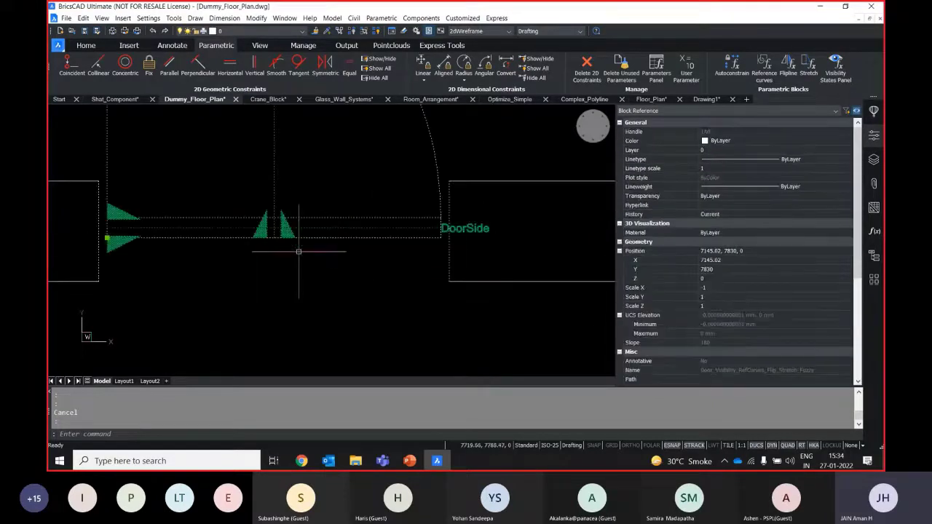
scroll(831, 321, "down", 5)
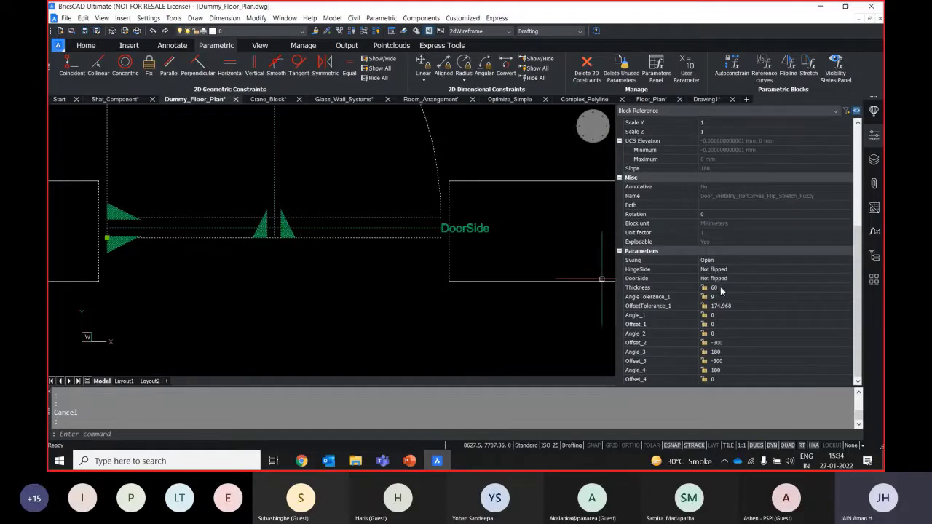
- Change the door's Thickness from 60 to 100 and deselect it
left_click(724, 290)
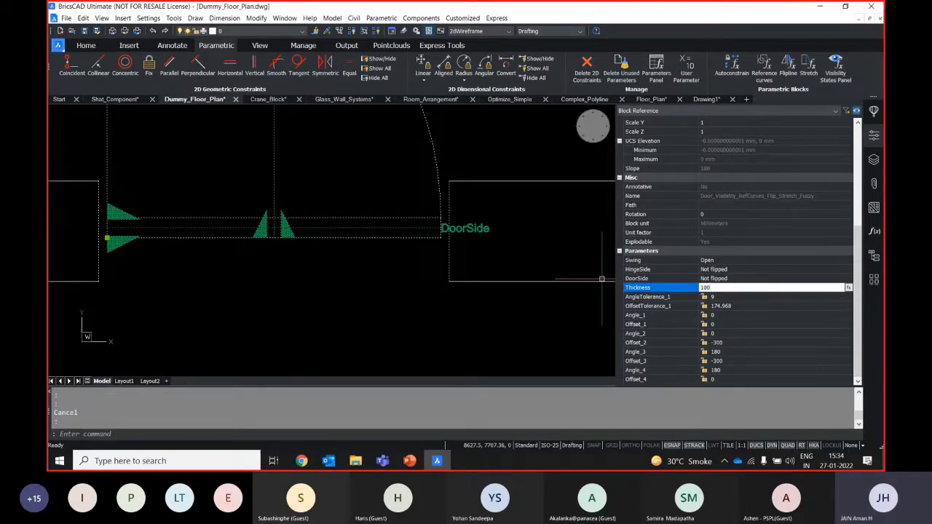
key("Return")
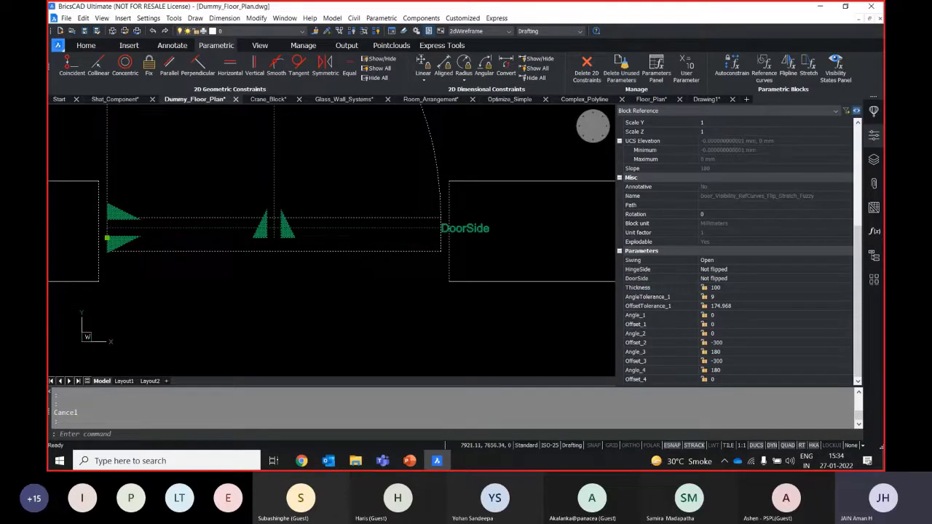
scroll(362, 295, "down", 5)
middle_click_drag(362, 295, 411, 226)
key("Escape")
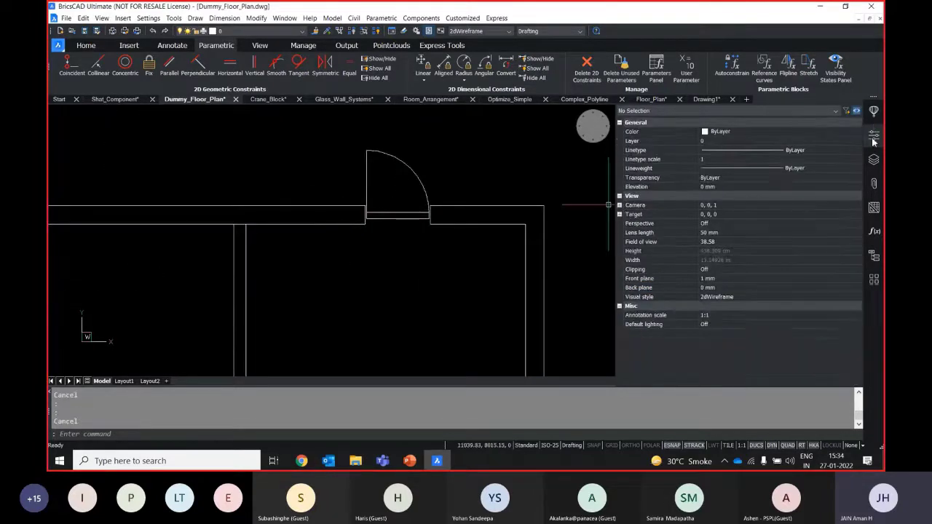
- Place the Door_Visibility door from the Doors library on the top wall, left of the existing door
left_click(873, 113)
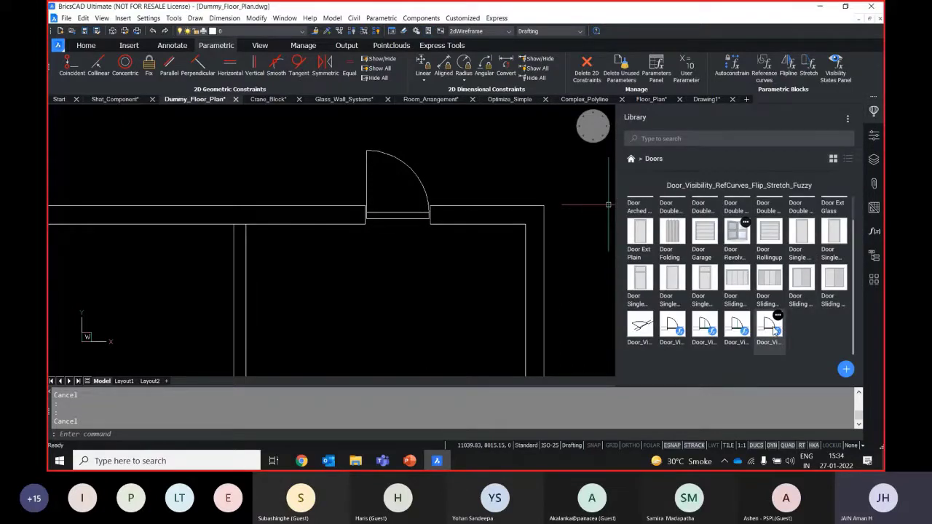
left_click_drag(776, 331, 105, 200)
middle_click_drag(105, 200, 235, 192)
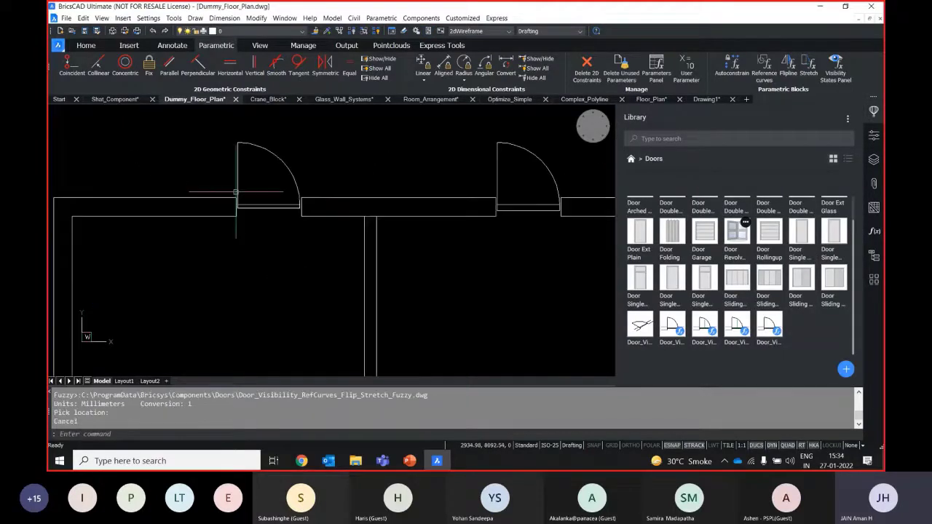
scroll(235, 192, "up", 3)
left_click(268, 205)
- Review the floor plan around the new door, then switch to the Crane_Block drawing
scroll(255, 320, "down", 1)
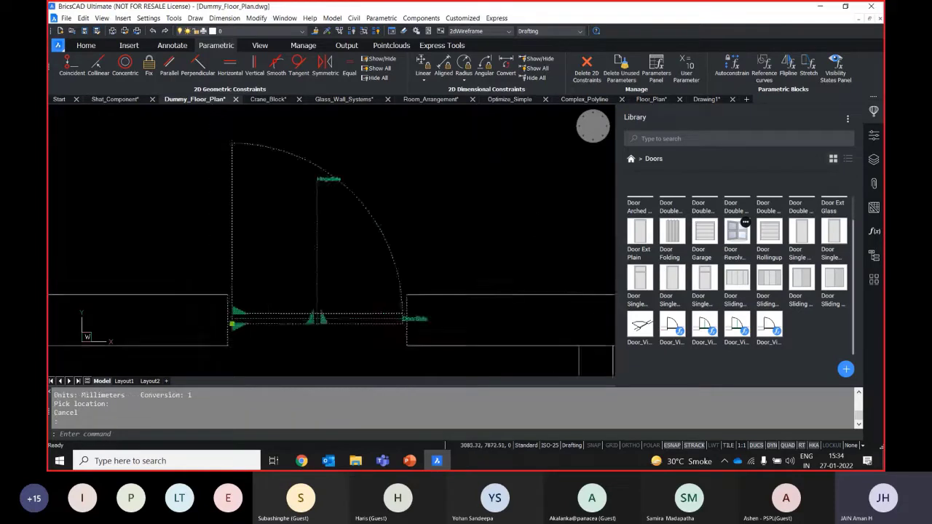
scroll(255, 317, "down", 5)
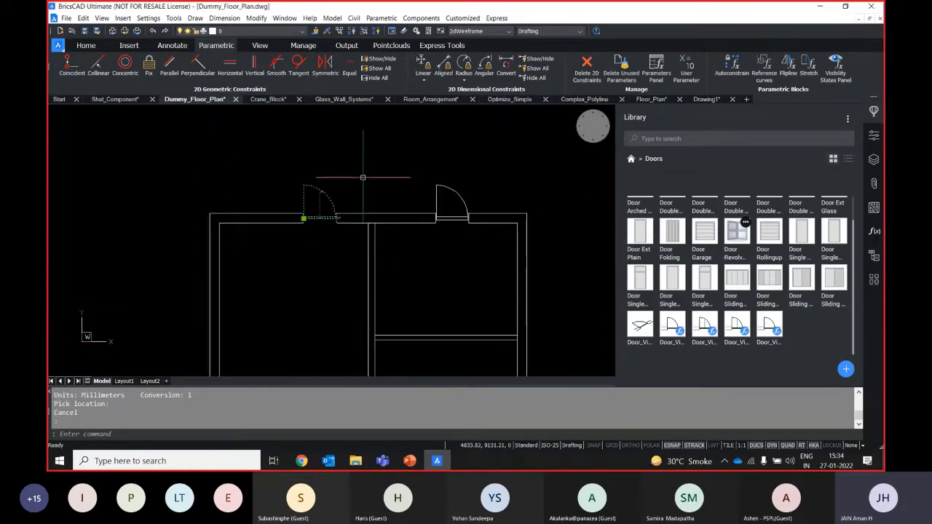
key("Escape")
middle_click_drag(363, 177, 329, 144)
scroll(324, 160, "down", 2)
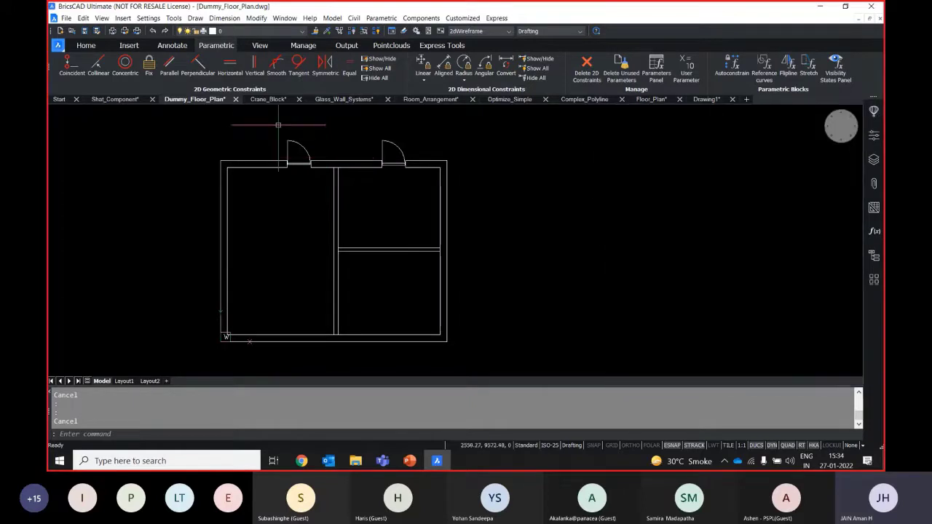
middle_click_drag(236, 110, 266, 132)
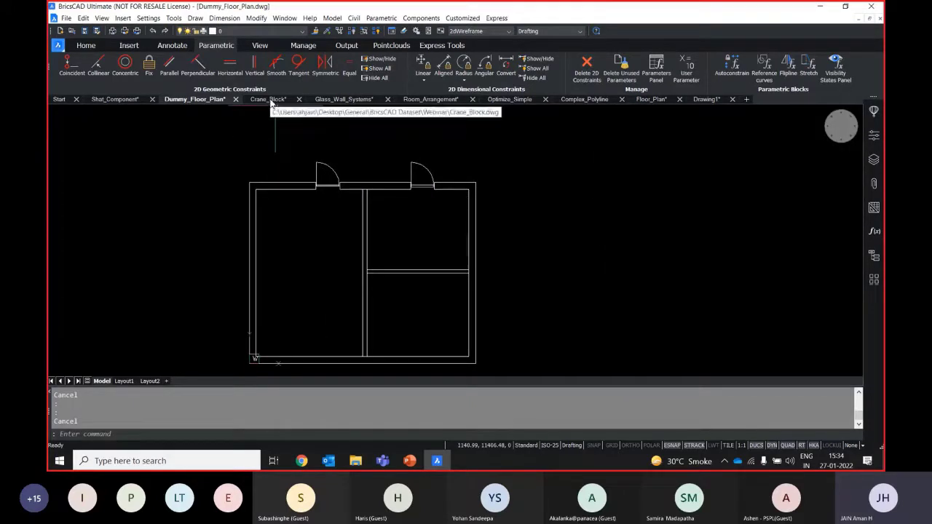
left_click(269, 100)
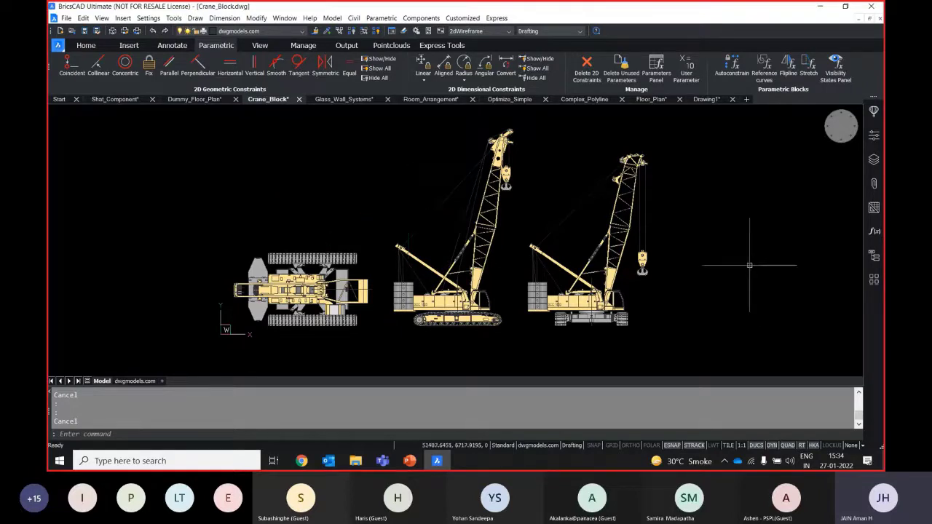
- Select the right-hand crane and give its boom a longer length
left_click(614, 256)
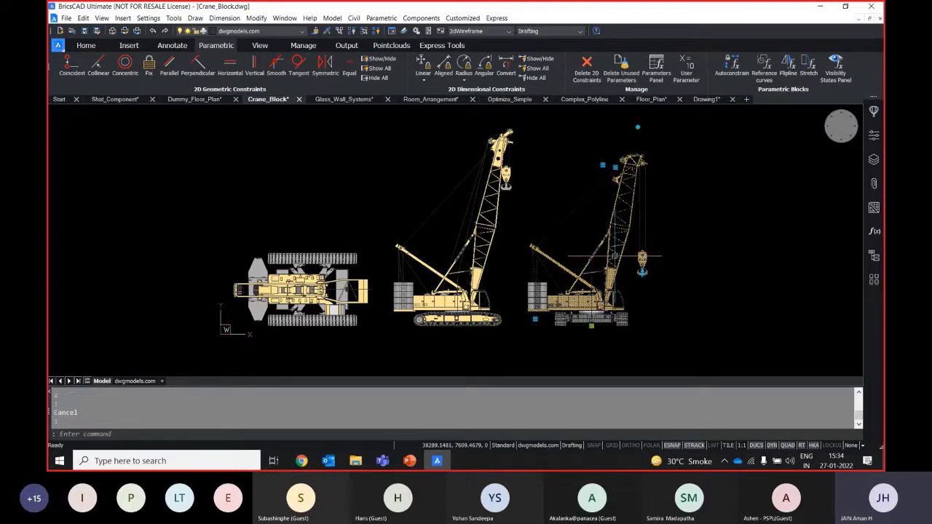
left_click(615, 167)
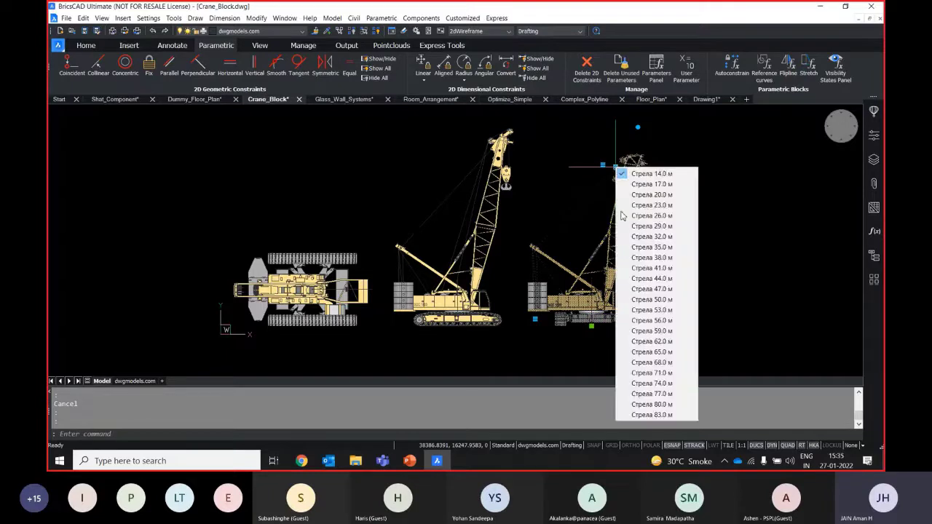
left_click(662, 235)
scroll(757, 233, "down", 1)
scroll(613, 142, "up", 3)
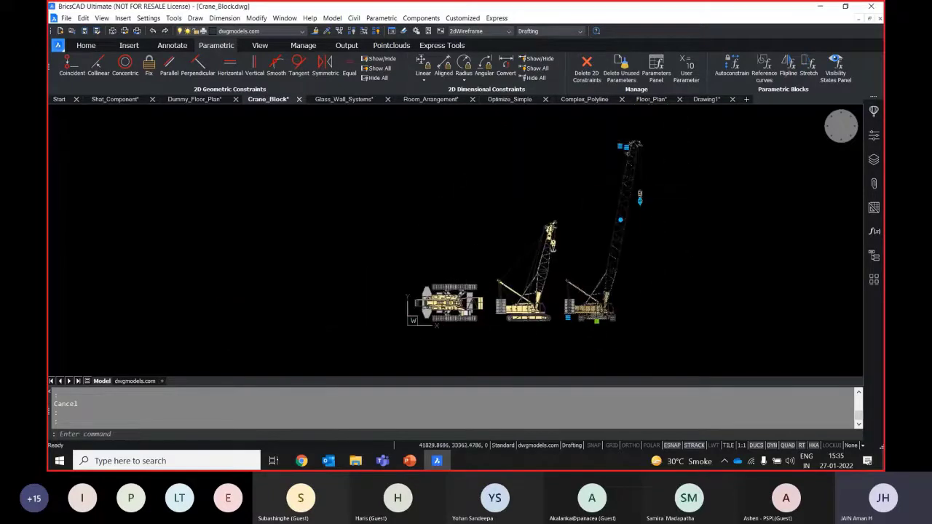
- Switch the right crane's boom to the fixed-jib FJ configuration, leaving the length unchanged
left_click(614, 143)
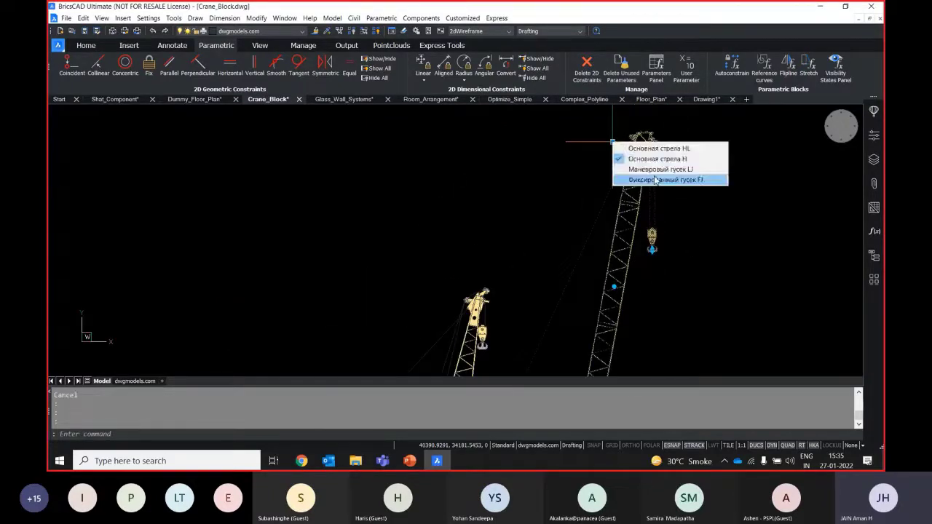
left_click(665, 181)
scroll(656, 225, "down", 3)
middle_click_drag(697, 225, 657, 203)
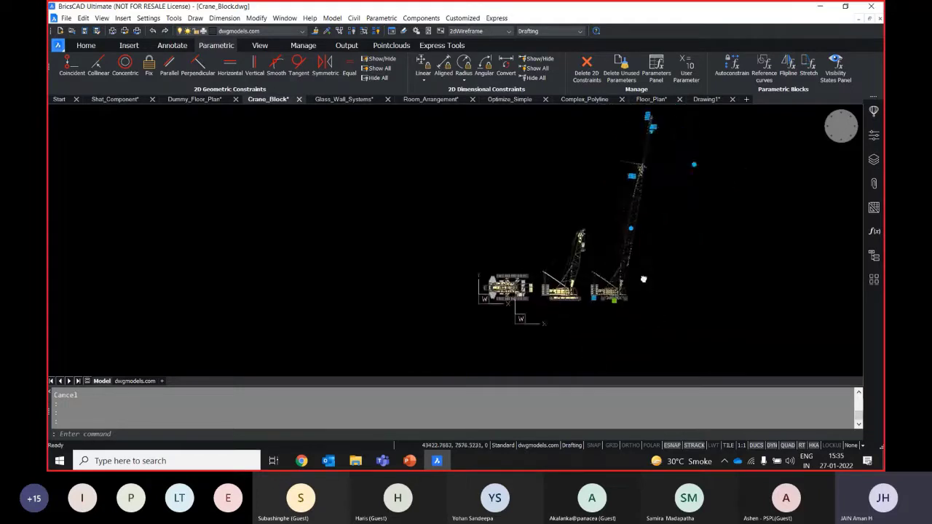
left_click(631, 176)
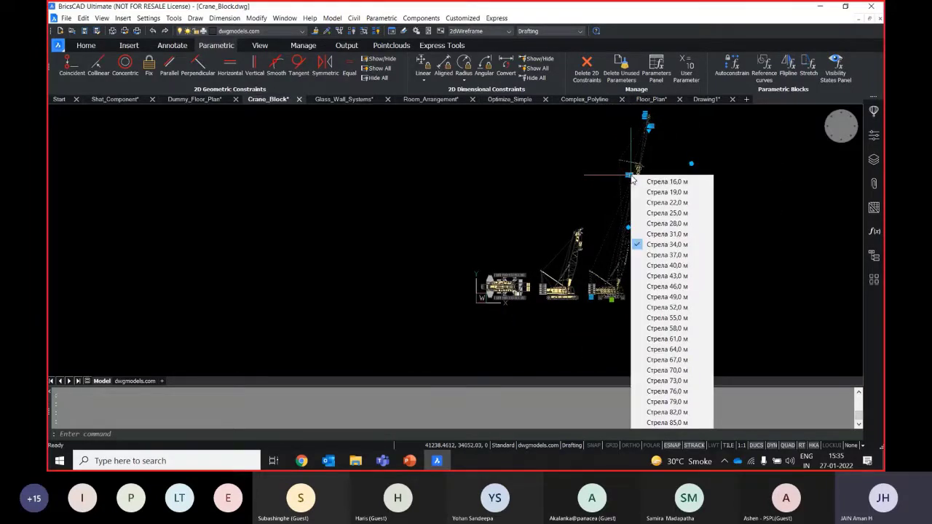
key("Escape")
- Window-select the cranes, pan the crane views right, then clear the selection
scroll(629, 315, "up", 6)
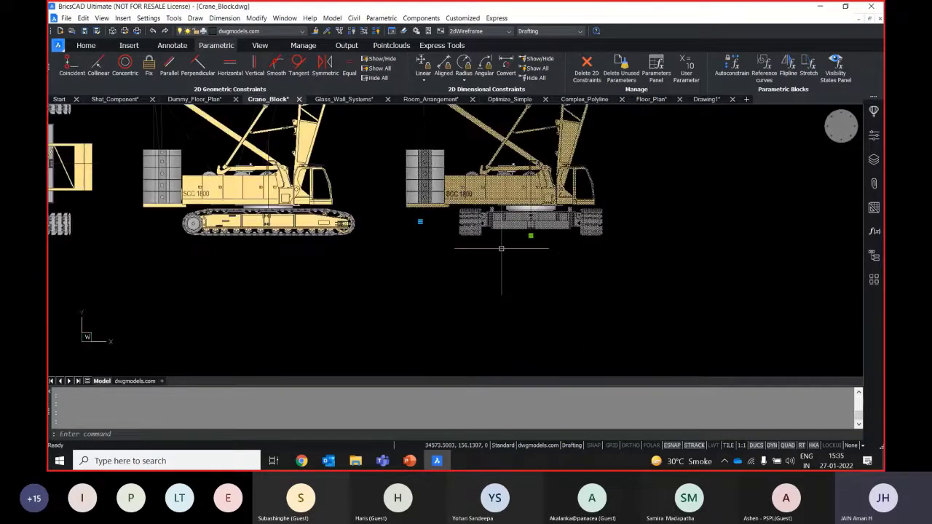
scroll(462, 237, "up", 2)
left_click(381, 208)
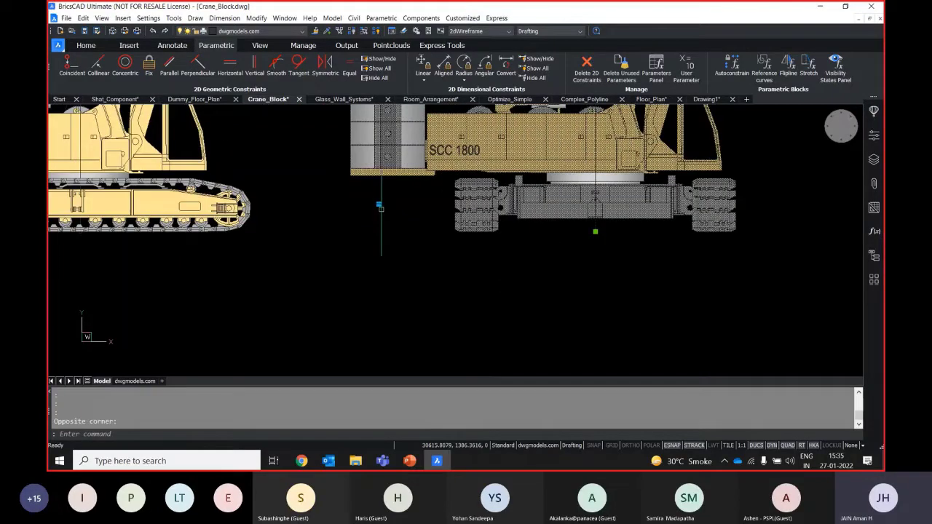
left_click(431, 257)
scroll(431, 257, "down", 5)
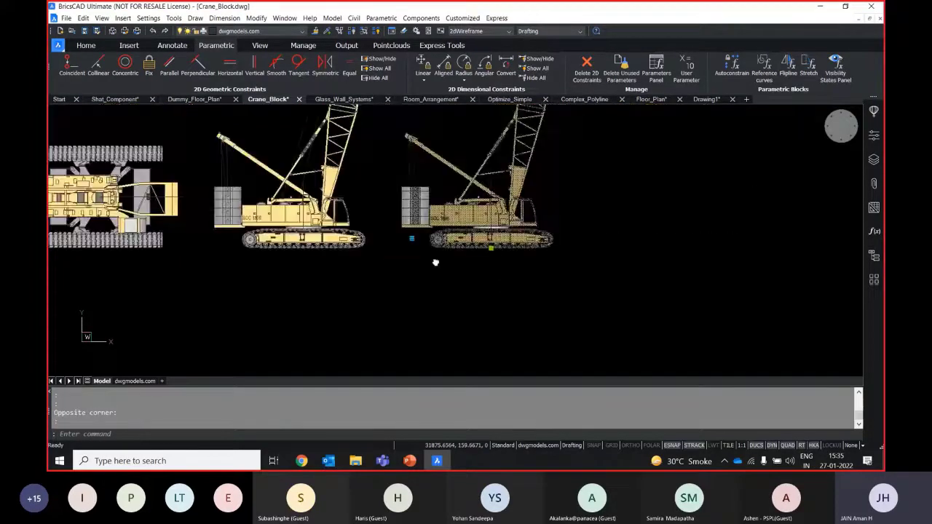
middle_click_drag(369, 282, 401, 281)
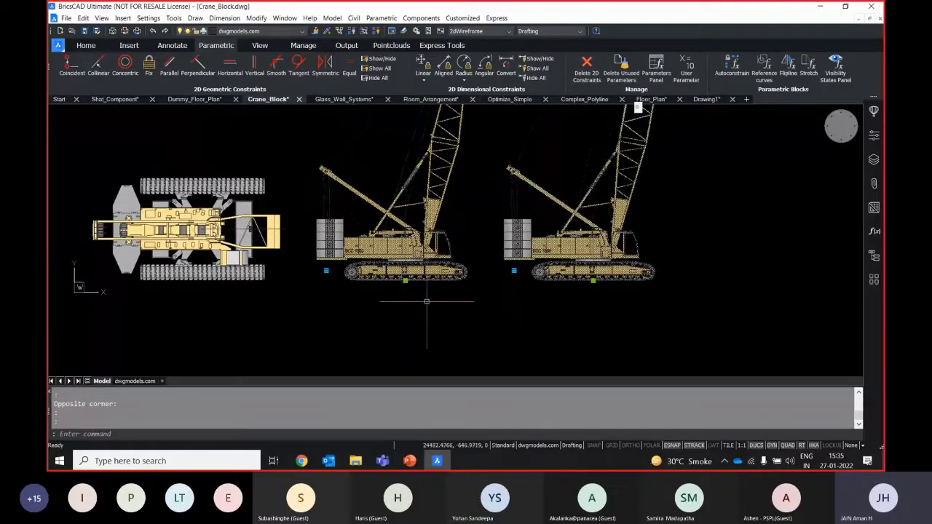
key("Escape")
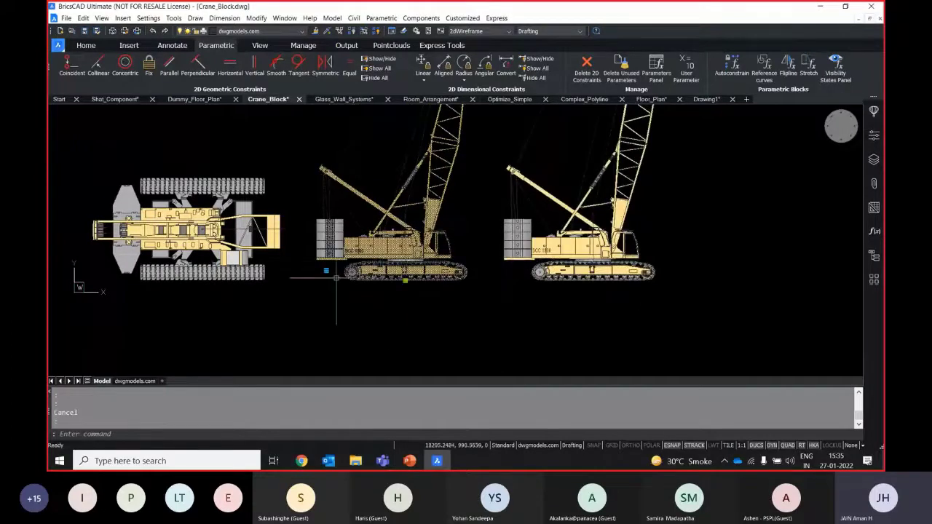
- Set the middle crane's base to crosswise and switch to the Glass_Wall_Systems drawing
left_click(326, 270)
left_click(357, 288)
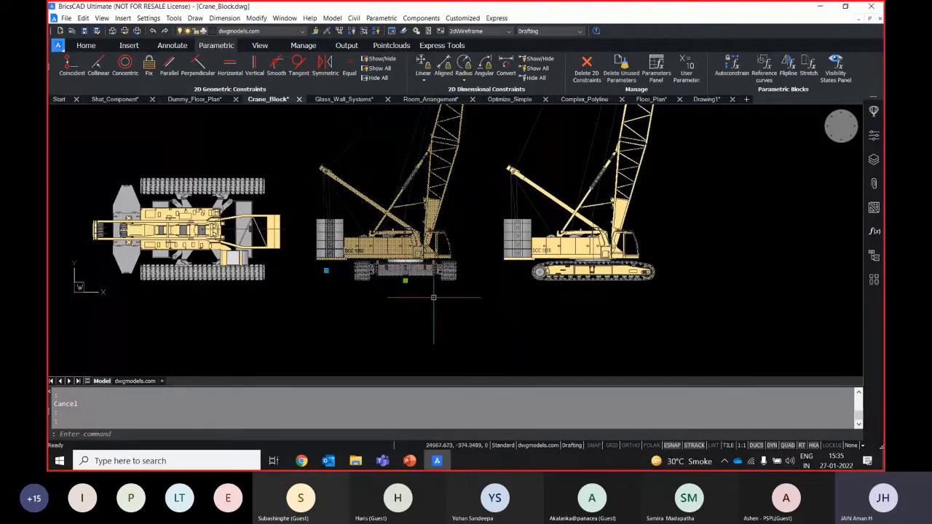
scroll(372, 320, "down", 3)
middle_click_drag(372, 320, 439, 346)
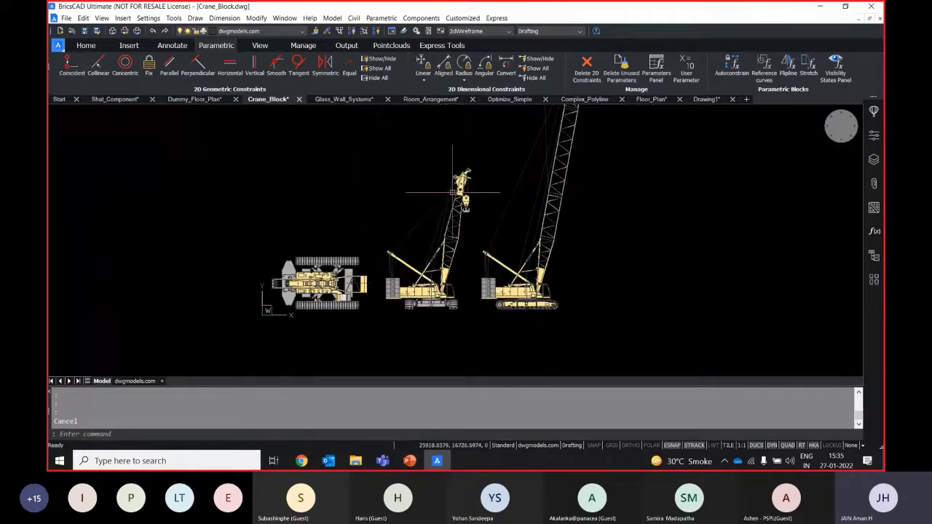
scroll(472, 195, "up", 1)
scroll(472, 195, "up", 1)
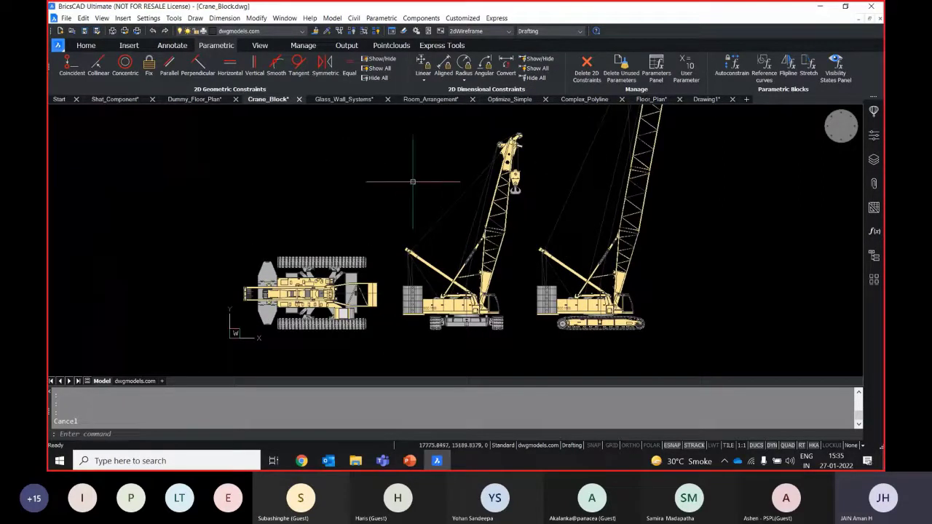
left_click(348, 101)
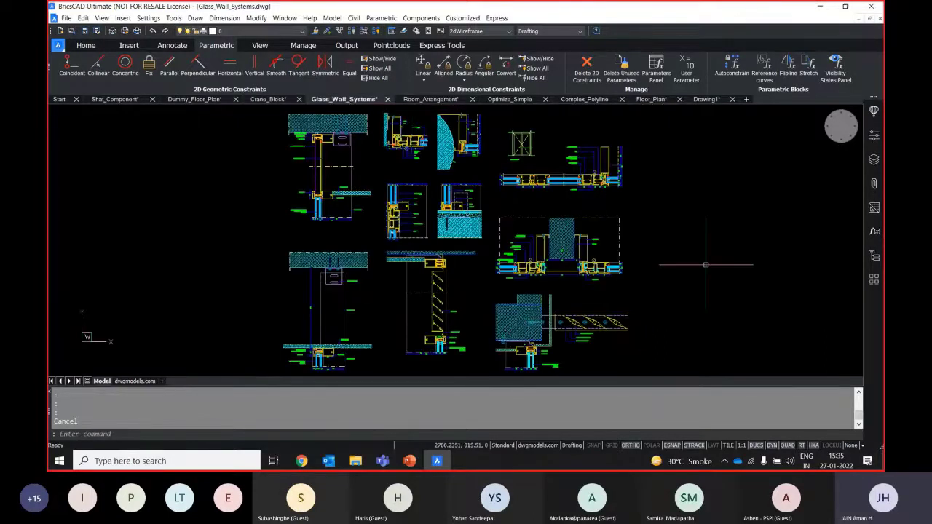
left_click(86, 45)
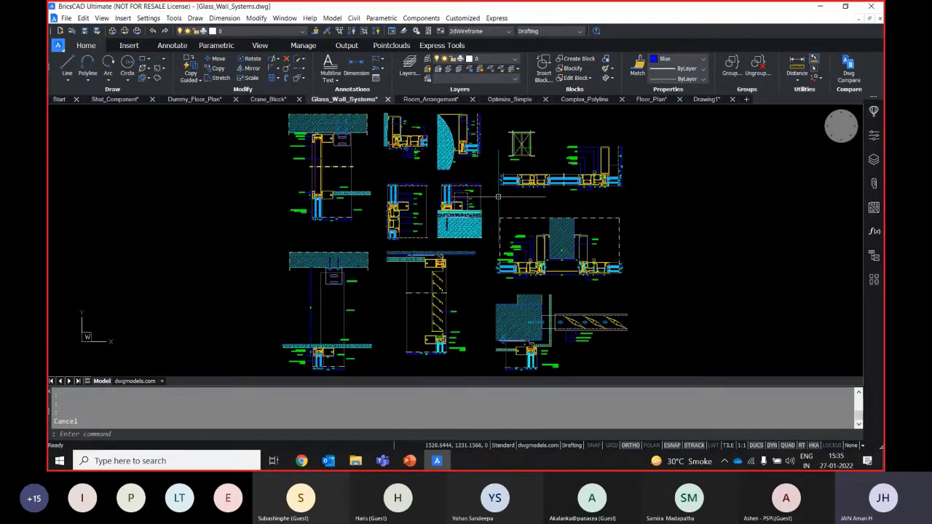
scroll(441, 214, "up", 2)
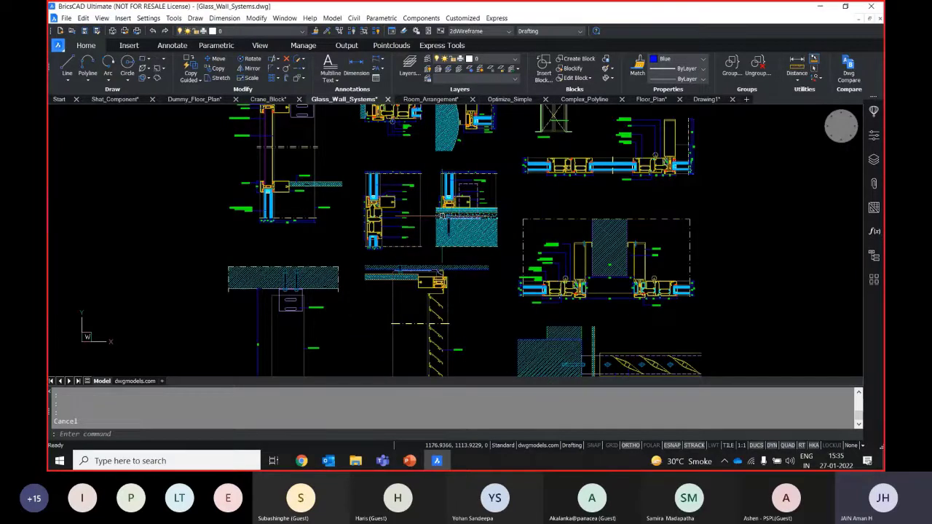
scroll(442, 216, "up", 2)
scroll(379, 291, "down", 6)
middle_click_drag(364, 291, 383, 261)
scroll(383, 304, "up", 5)
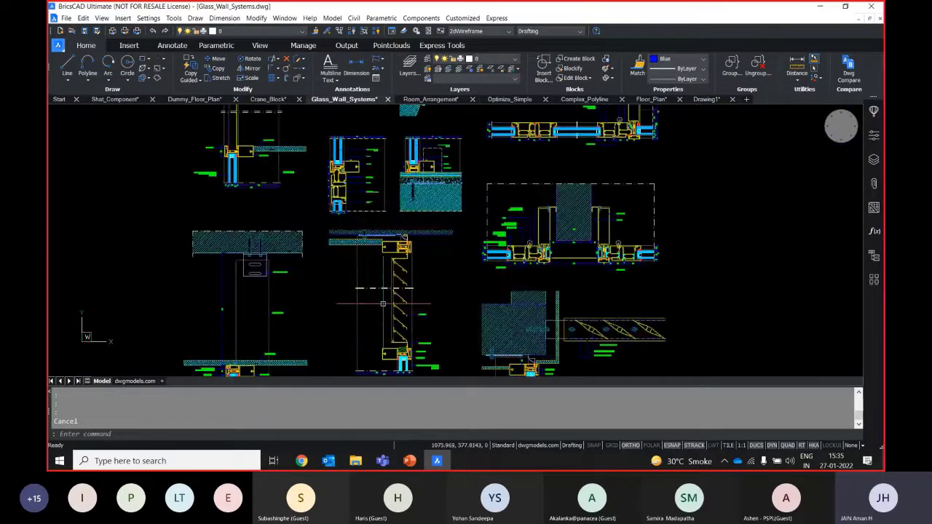
scroll(383, 303, "up", 3)
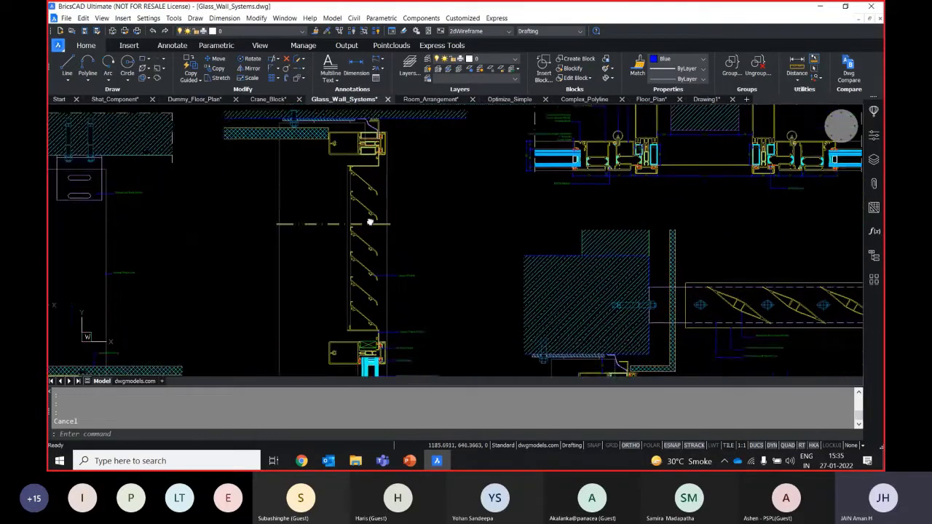
scroll(370, 222, "down", 2)
scroll(320, 189, "up", 5)
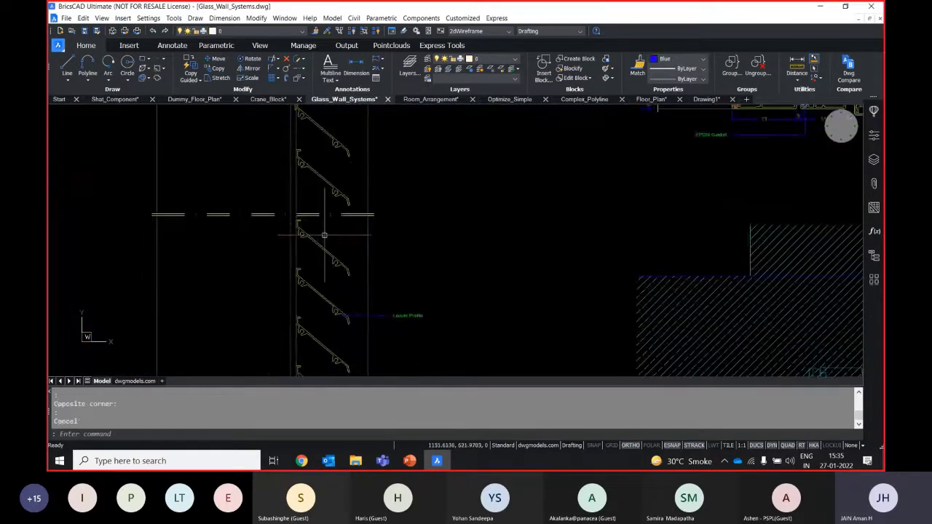
scroll(320, 178, "up", 4)
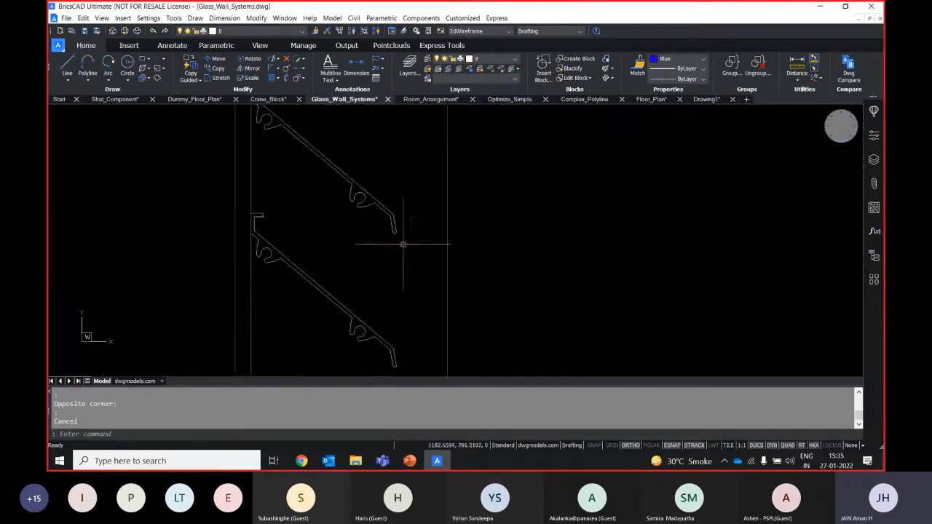
left_click(403, 244)
left_click(314, 150)
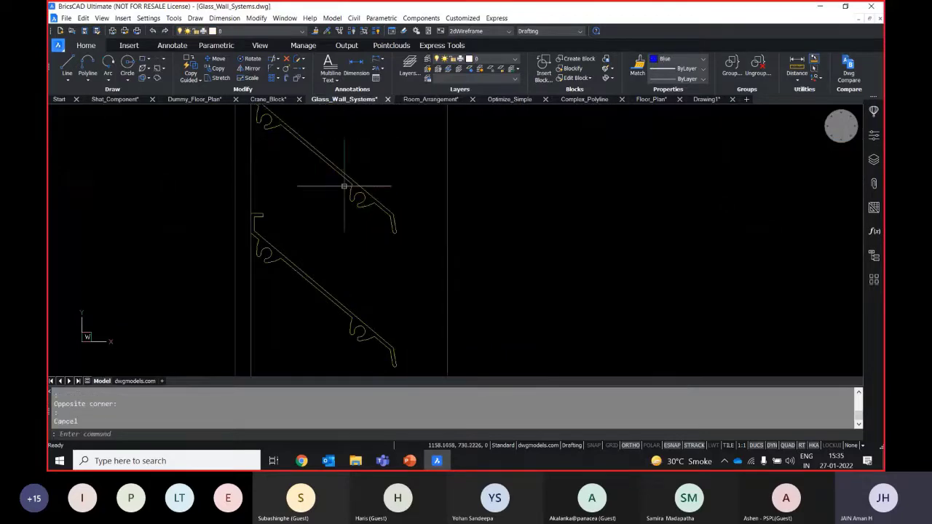
scroll(344, 186, "down", 3)
middle_click_drag(344, 186, 350, 233)
scroll(350, 232, "down", 5)
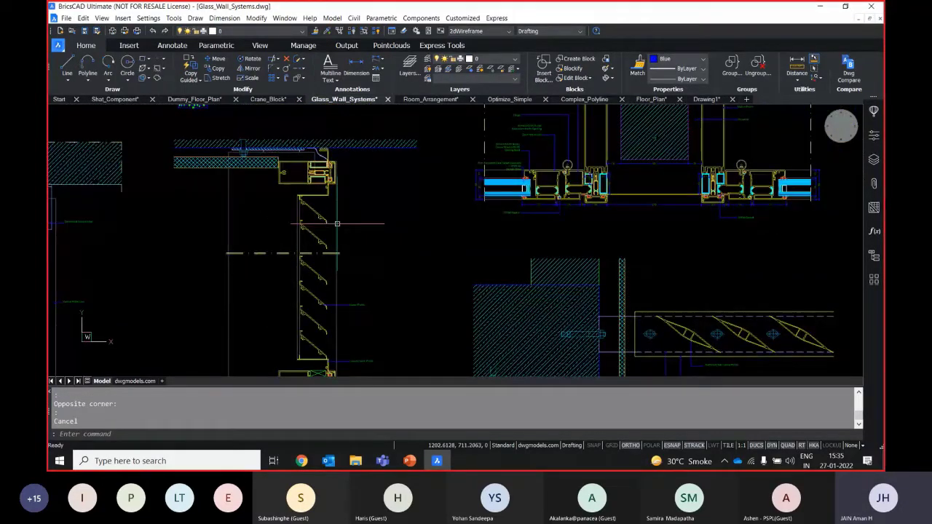
scroll(421, 239, "down", 5)
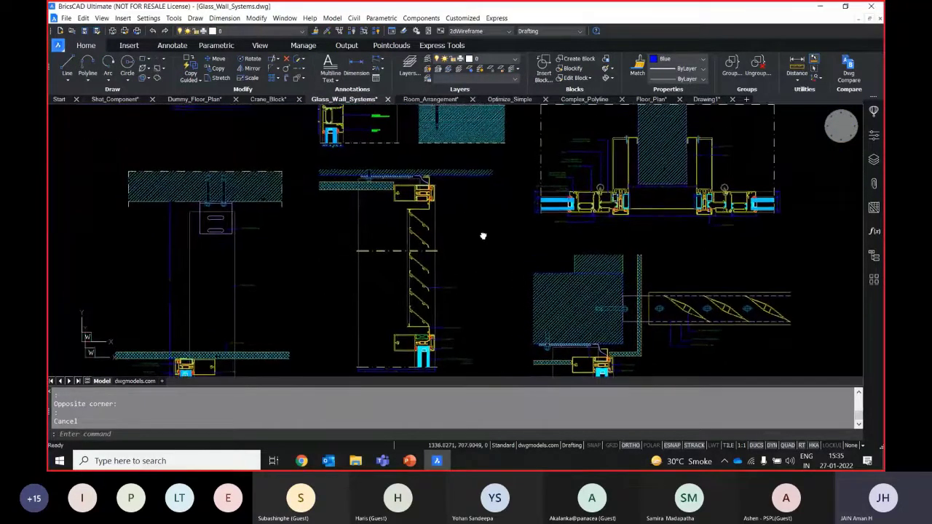
scroll(478, 284, "up", 6)
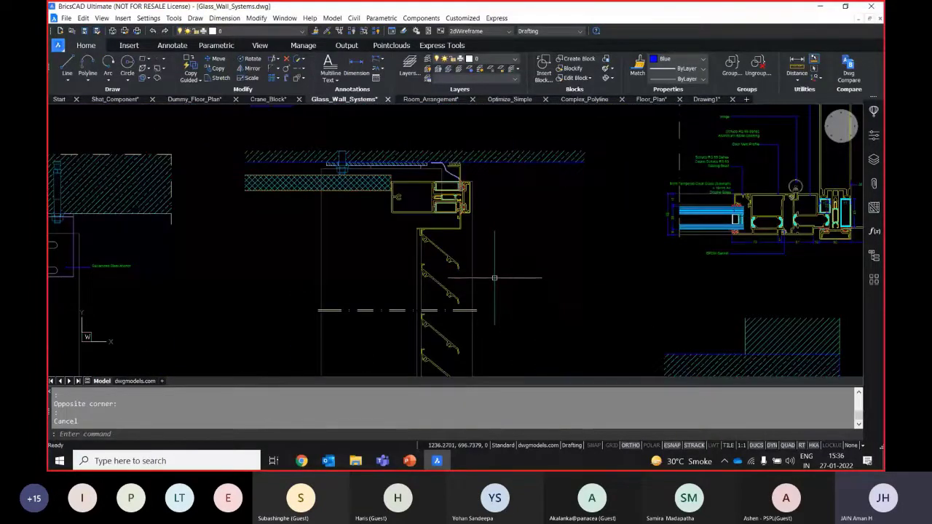
scroll(462, 277, "up", 3)
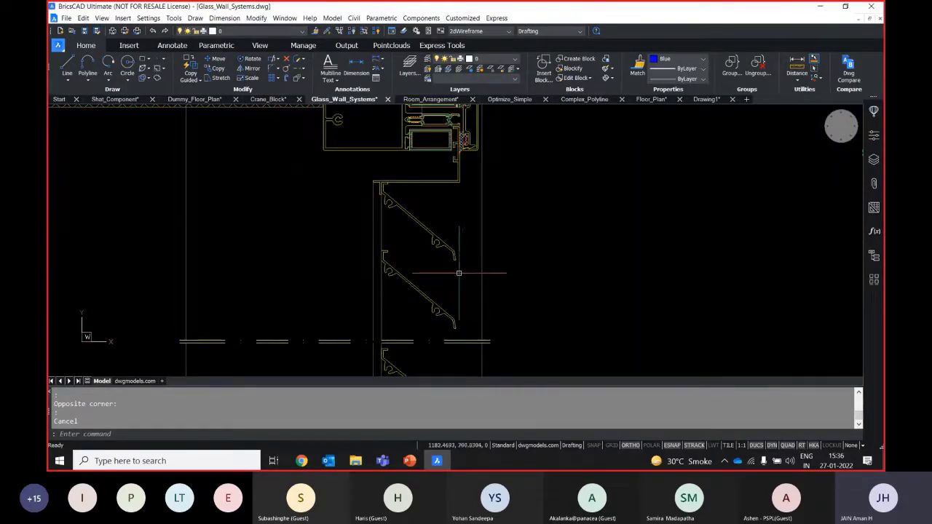
scroll(464, 275, "up", 3)
left_click(471, 273)
left_click(410, 183)
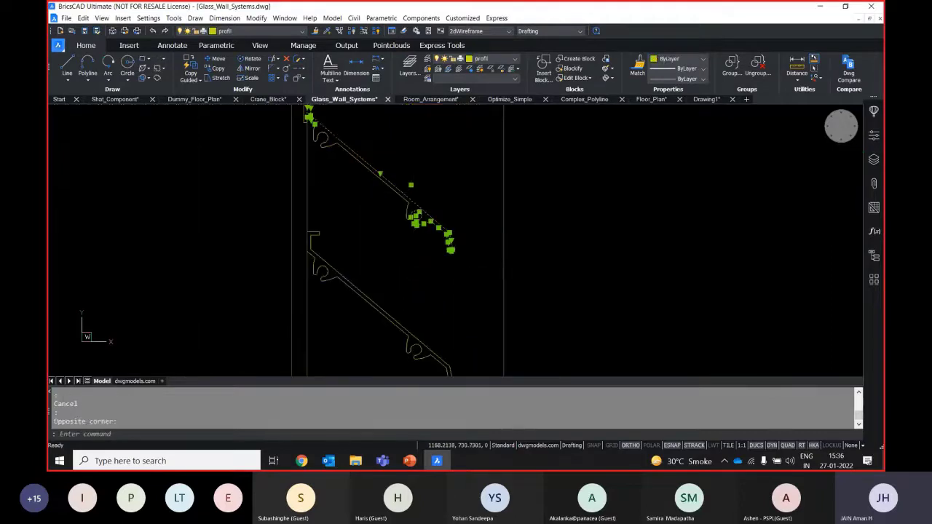
key("Escape")
scroll(434, 274, "down", 4)
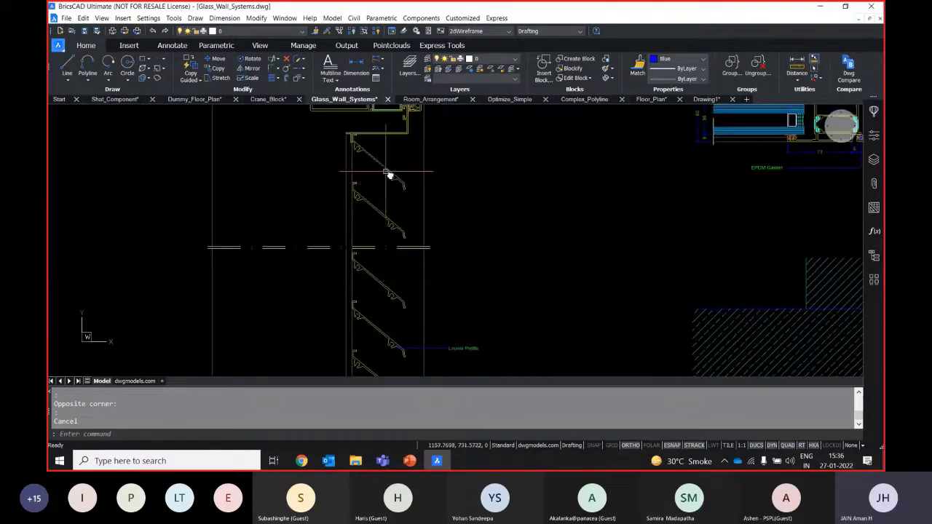
scroll(386, 186, "down", 2)
scroll(484, 272, "down", 2)
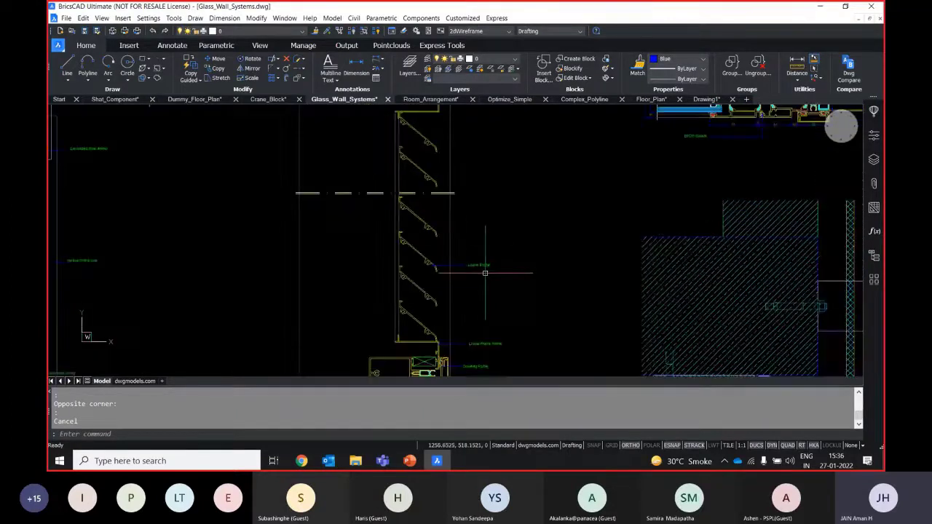
mouse_move(420, 180)
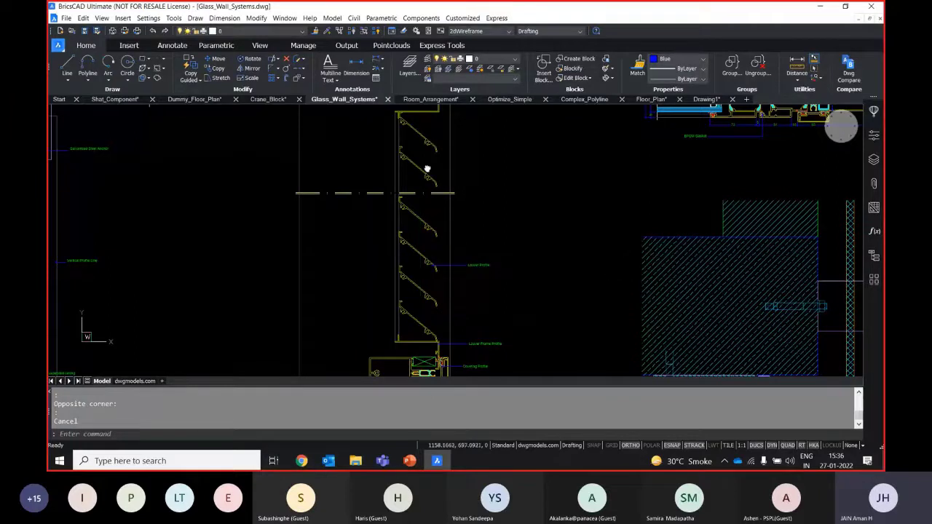
scroll(397, 172, "up", 4)
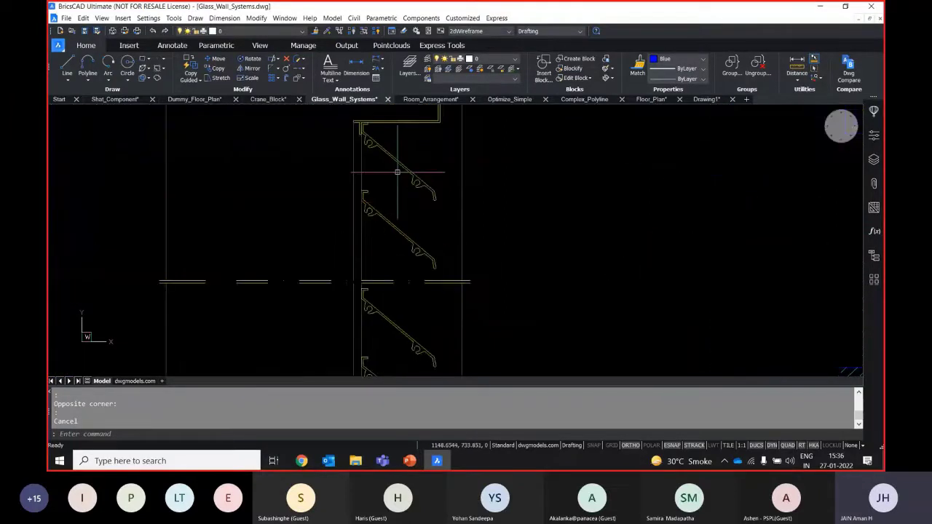
scroll(398, 172, "up", 2)
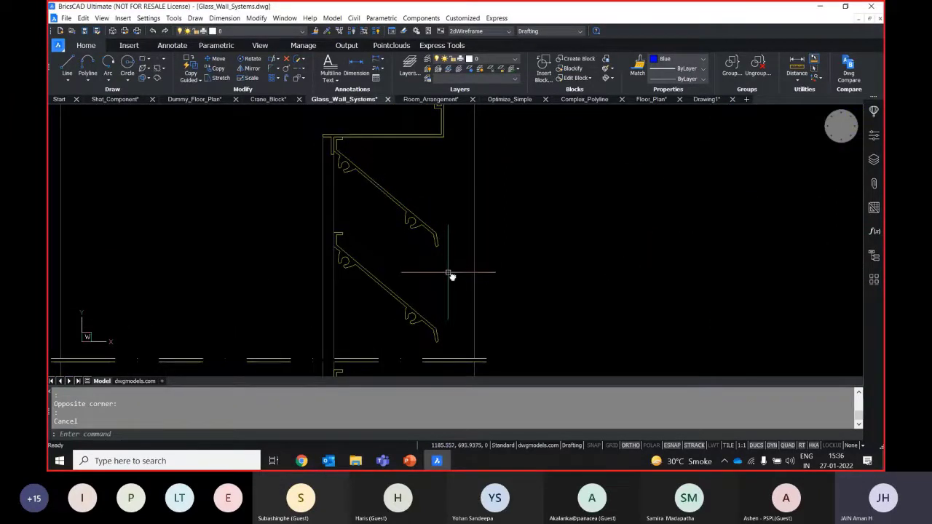
mouse_move(452, 274)
middle_mouse_down()
mouse_move(452, 233)
mouse_move(437, 214)
mouse_move(439, 156)
mouse_move(456, 202)
middle_mouse_up()
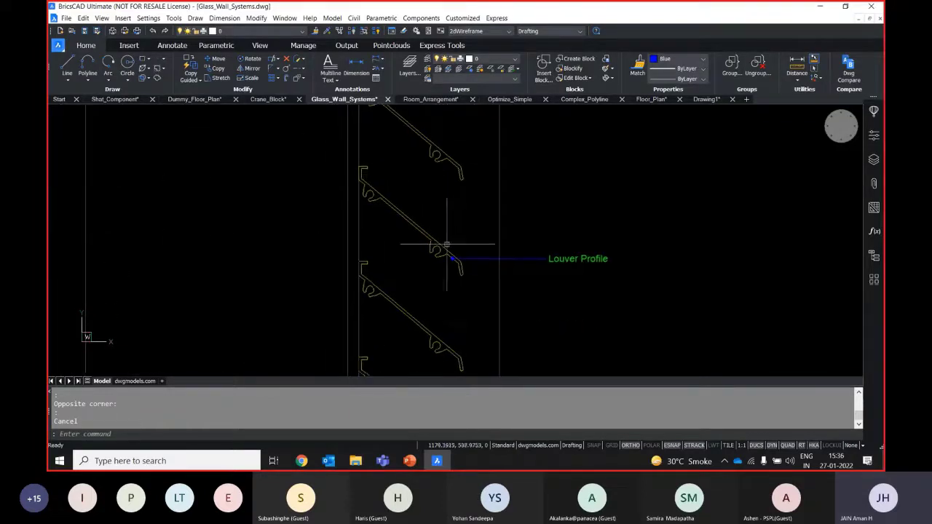
middle_click_drag(446, 245, 458, 198)
scroll(455, 233, "down", 3)
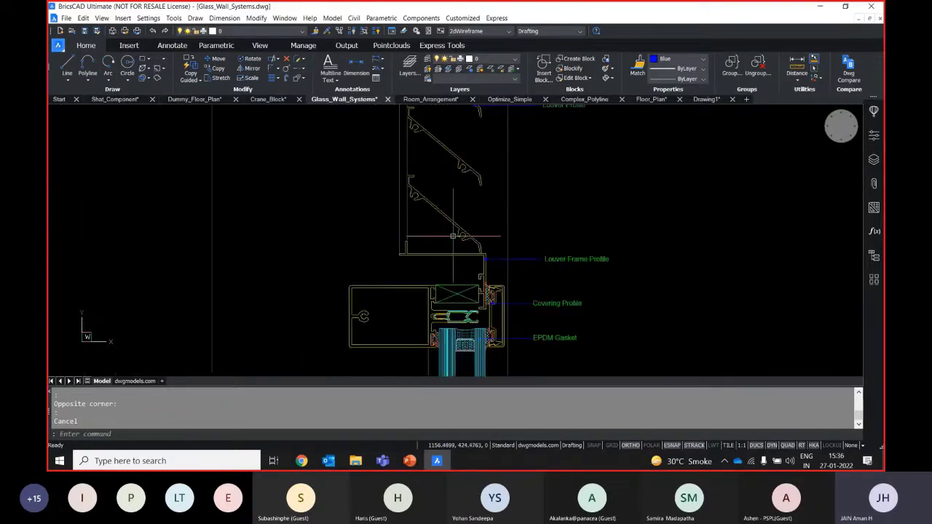
mouse_move(453, 236)
middle_mouse_down()
mouse_move(444, 291)
mouse_move(433, 250)
middle_mouse_up()
scroll(408, 279, "up", 3)
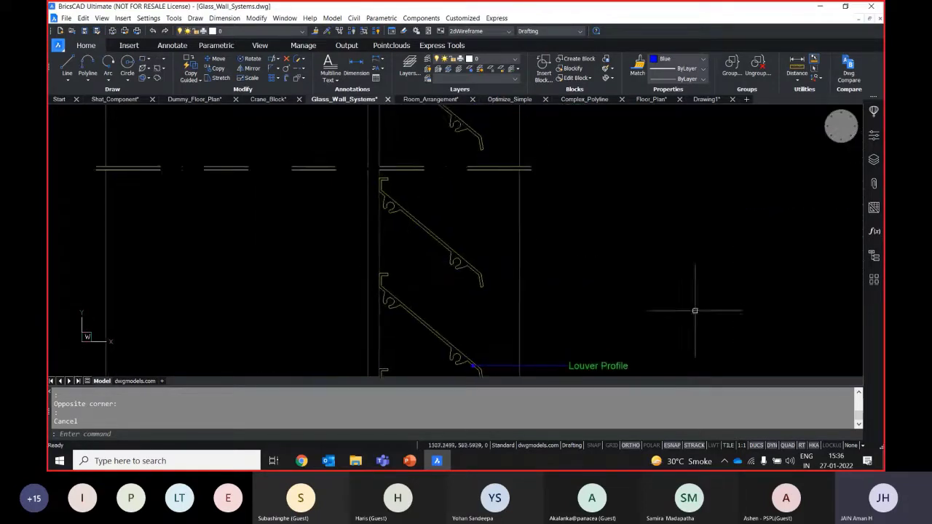
middle_click_drag(517, 245, 527, 277)
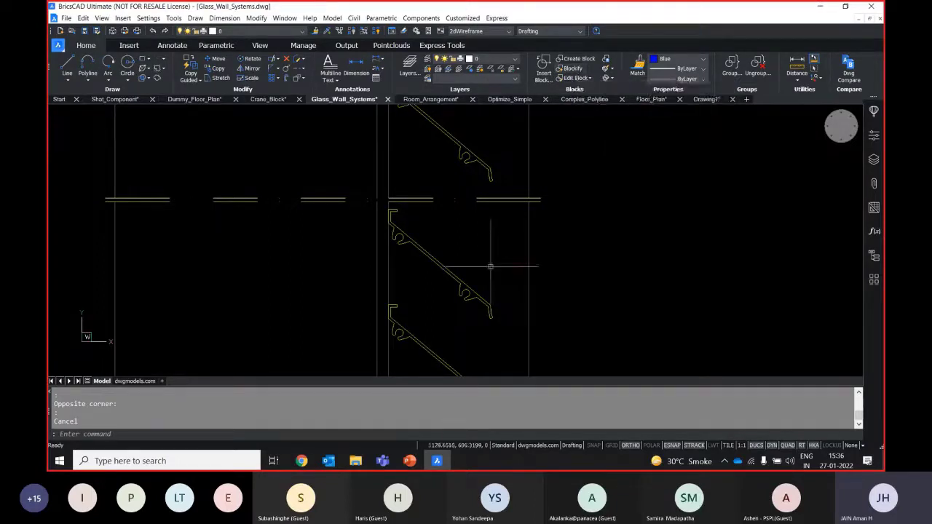
left_click_drag(479, 333, 458, 249)
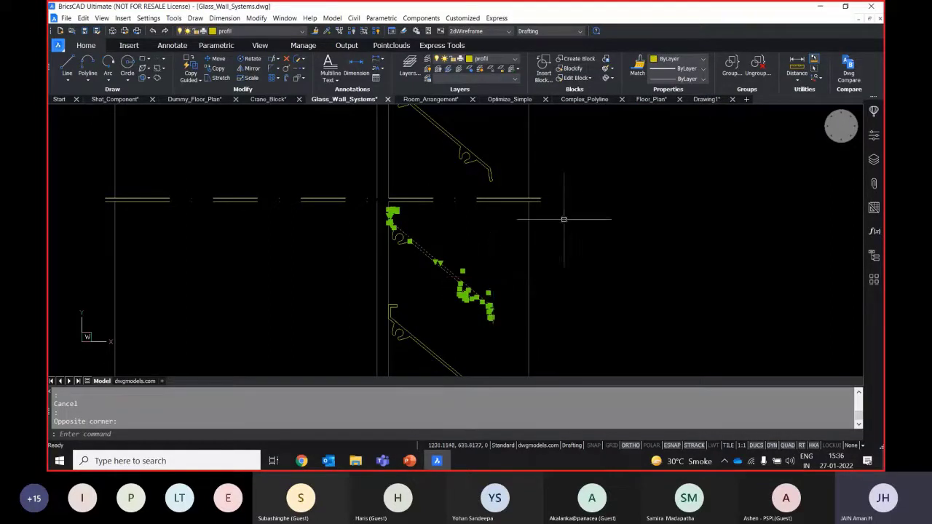
key("Escape")
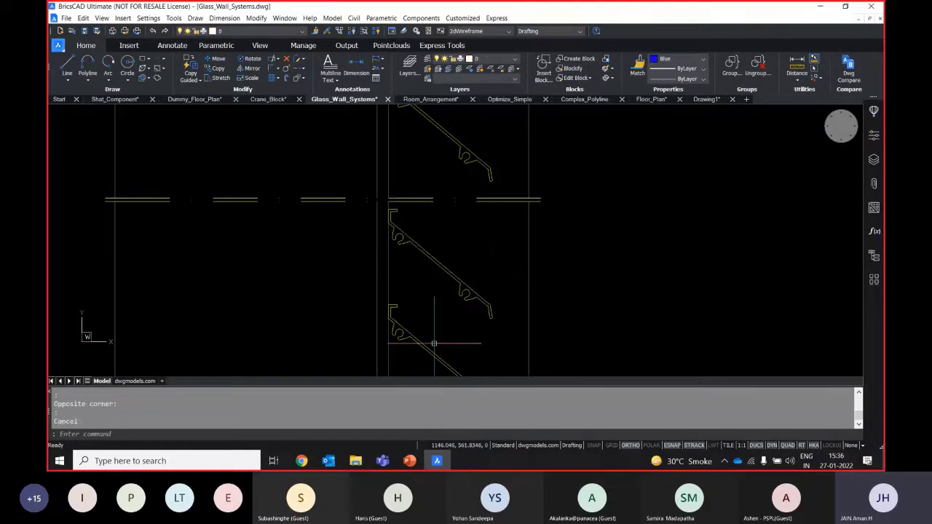
left_click(500, 343)
key("Escape")
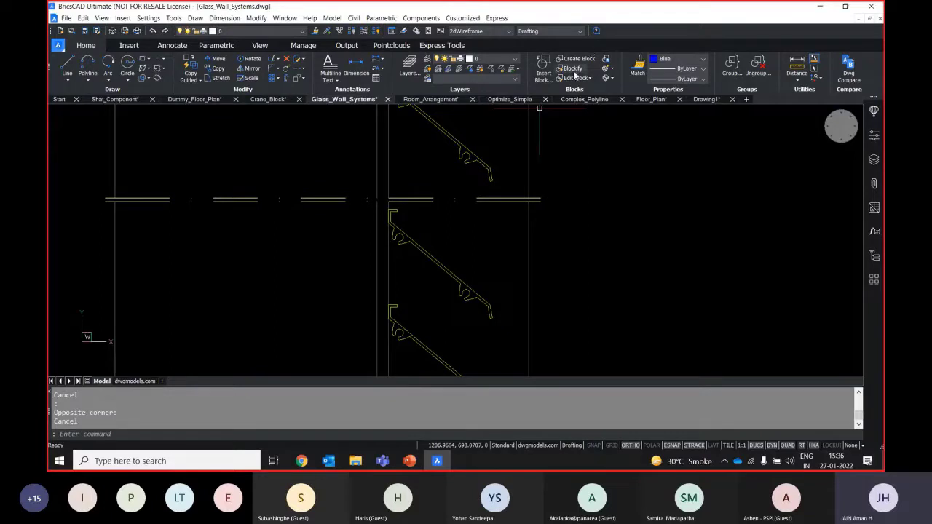
- Run Blockify and select the louver profile pieces as the source geometry
left_click(573, 67)
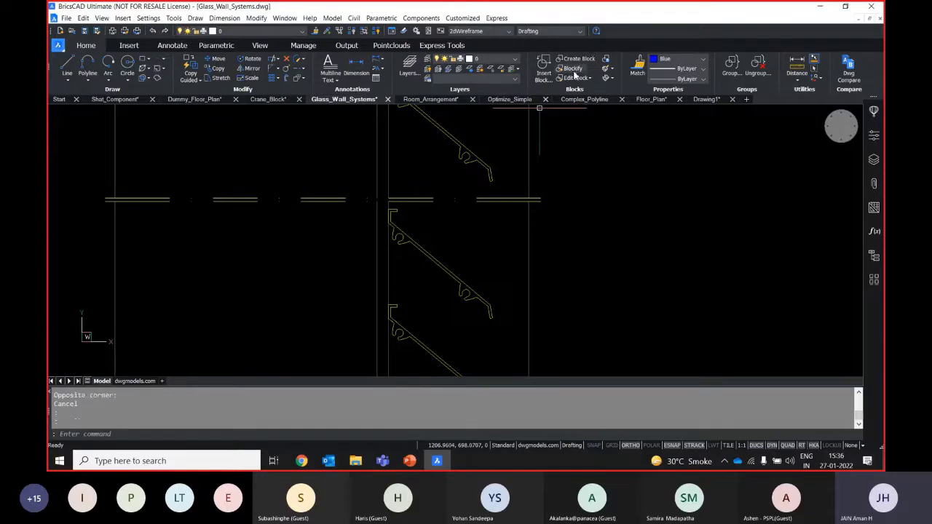
left_click(505, 327)
left_click(406, 210)
scroll(407, 210, "up", 4)
left_click(360, 267)
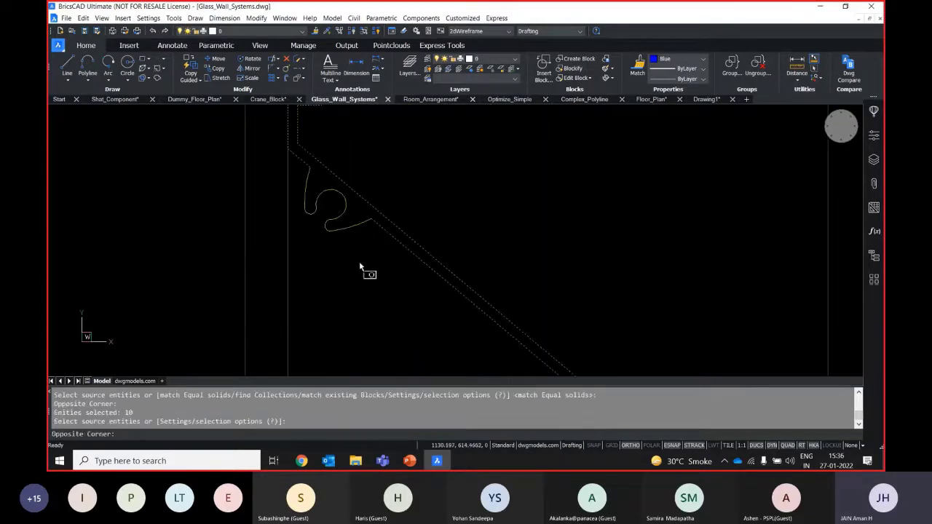
left_click(300, 169)
scroll(377, 223, "down", 3)
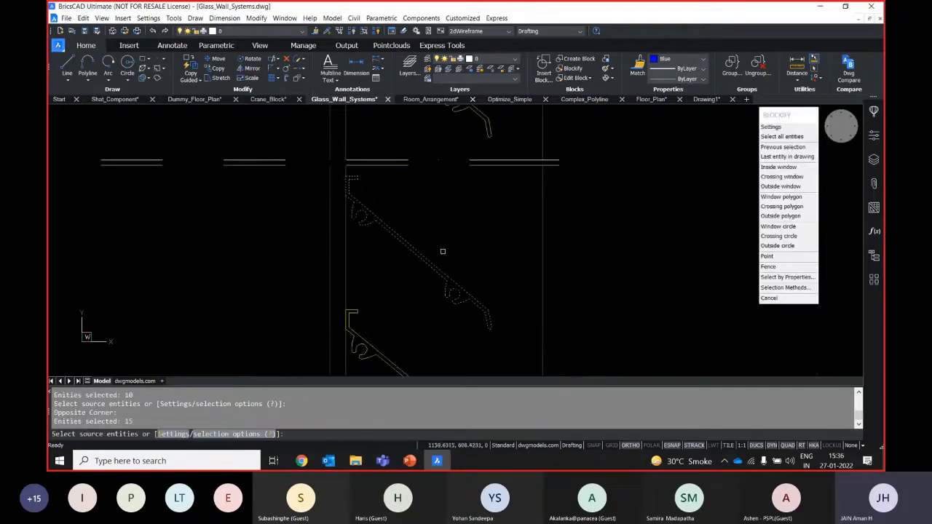
scroll(486, 273, "down", 3)
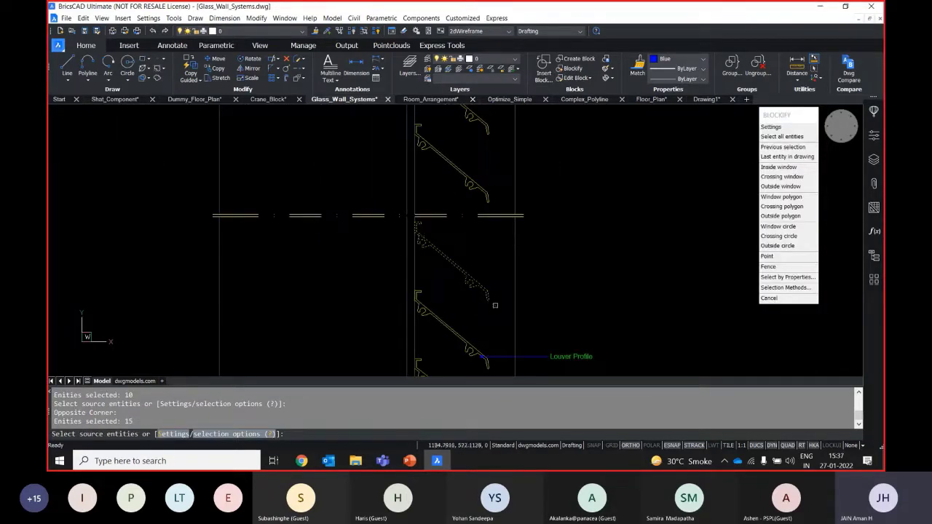
scroll(504, 310, "up", 2)
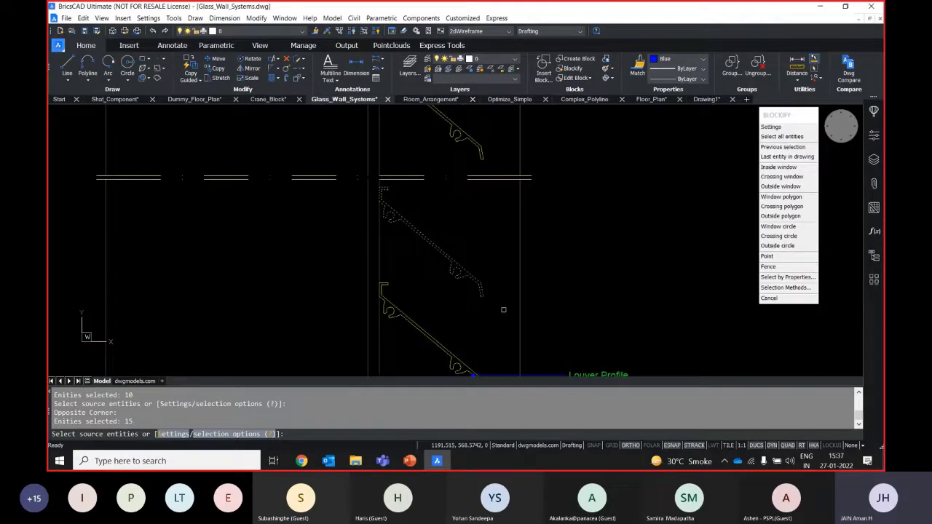
key("Return")
- Accept the default insertion point and Entire drawing, naming the block Louver
scroll(500, 313, "up", 4)
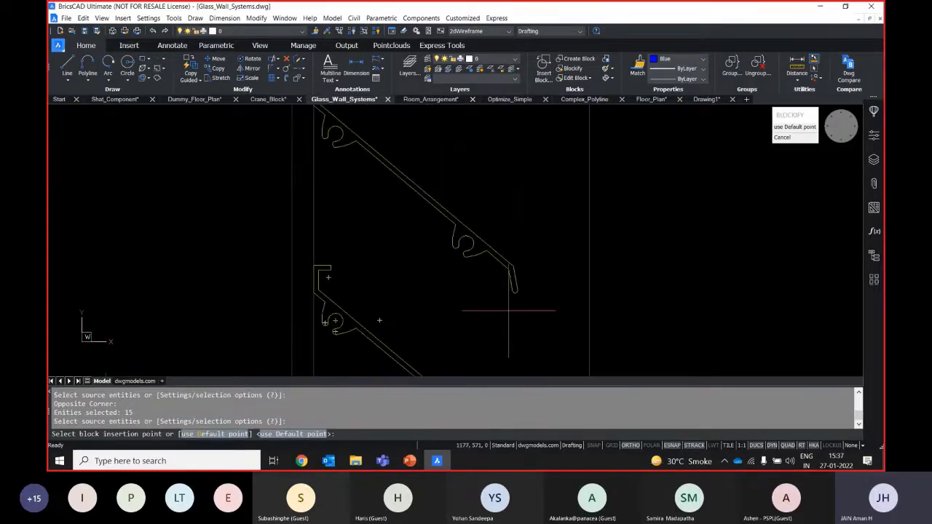
key("Return")
scroll(394, 310, "down", 3)
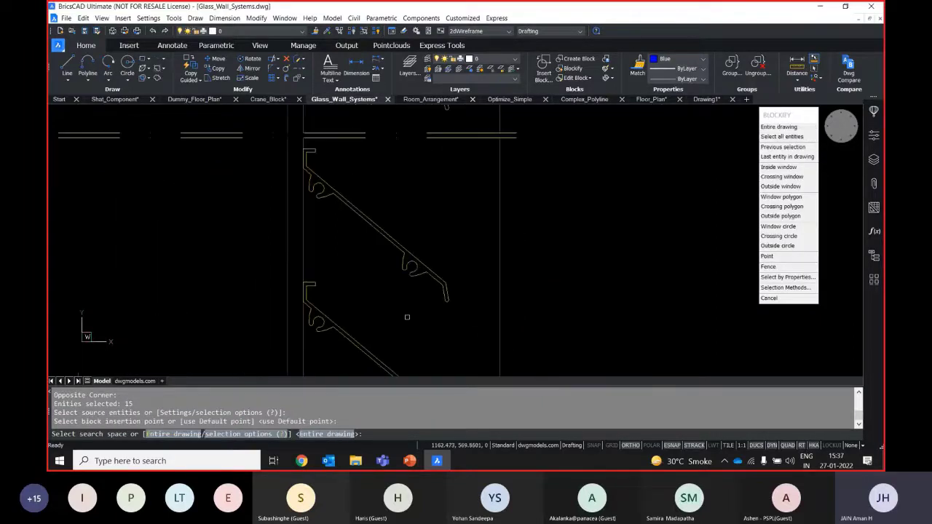
scroll(395, 307, "down", 4)
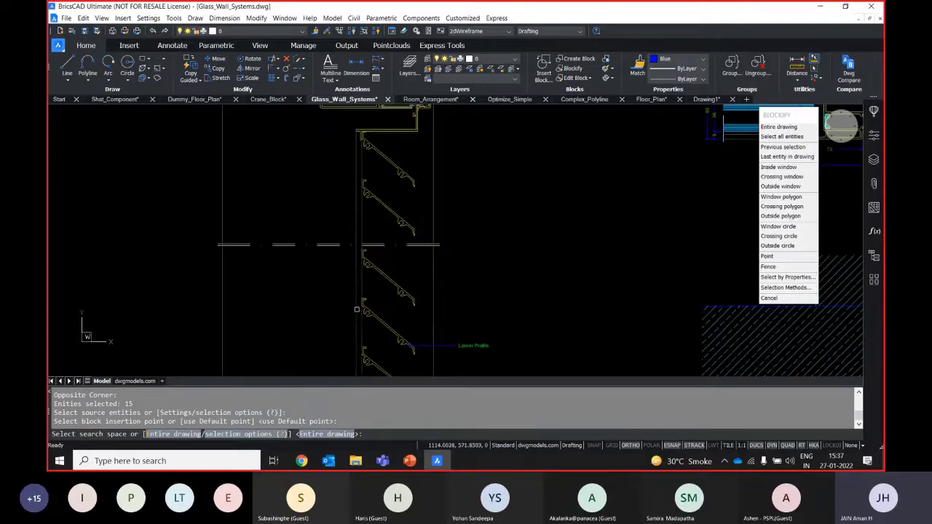
scroll(357, 310, "down", 5)
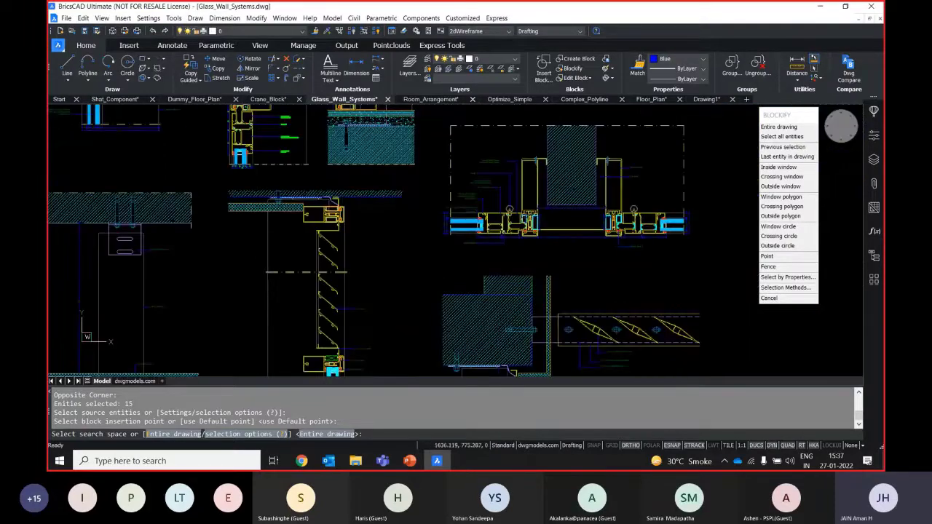
scroll(310, 282, "up", 6)
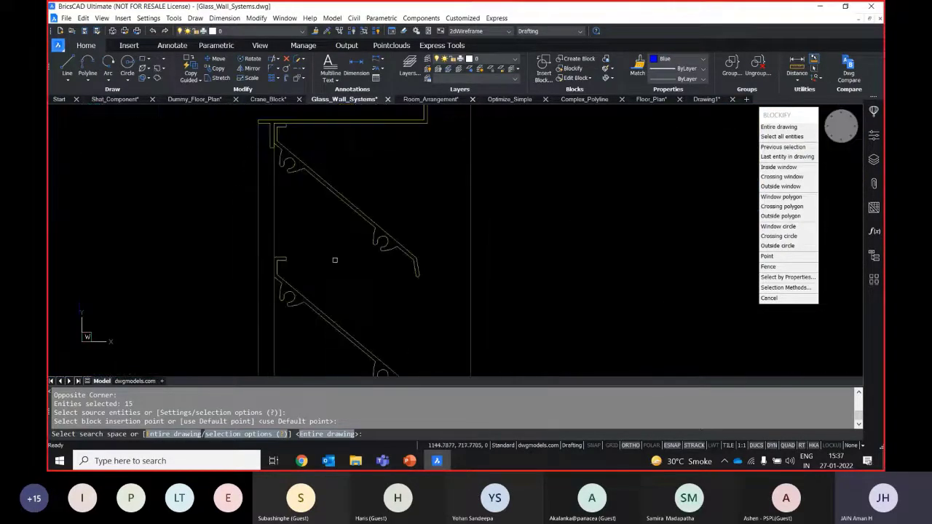
middle_click_drag(317, 291, 328, 201)
key("Return")
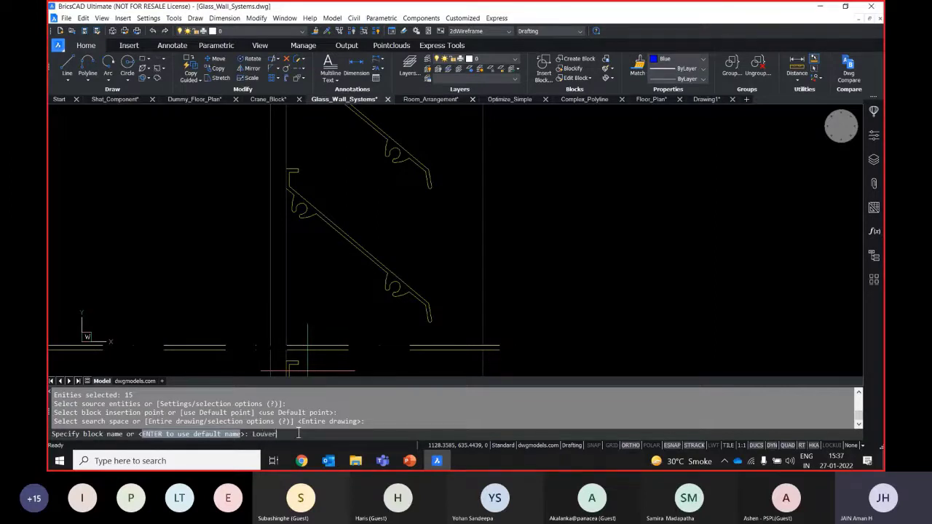
key("Return")
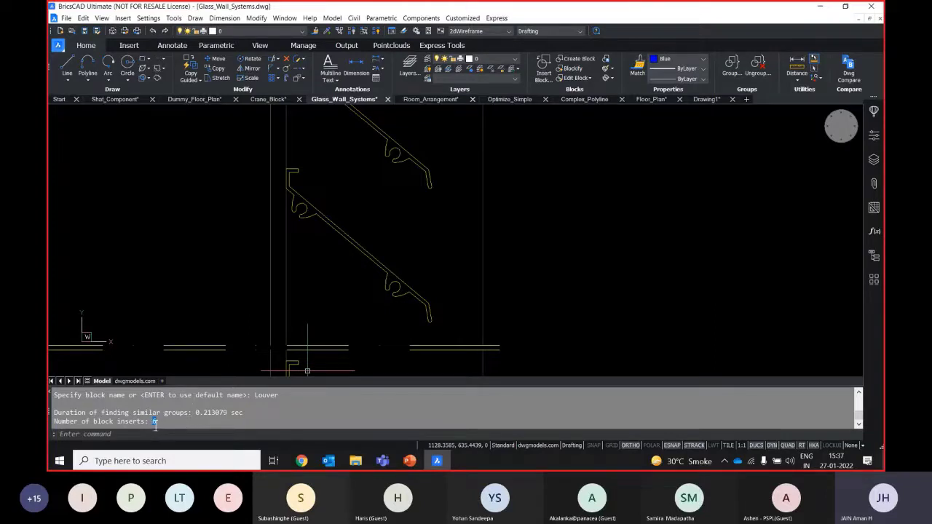
key("Escape")
scroll(379, 247, "up", 2)
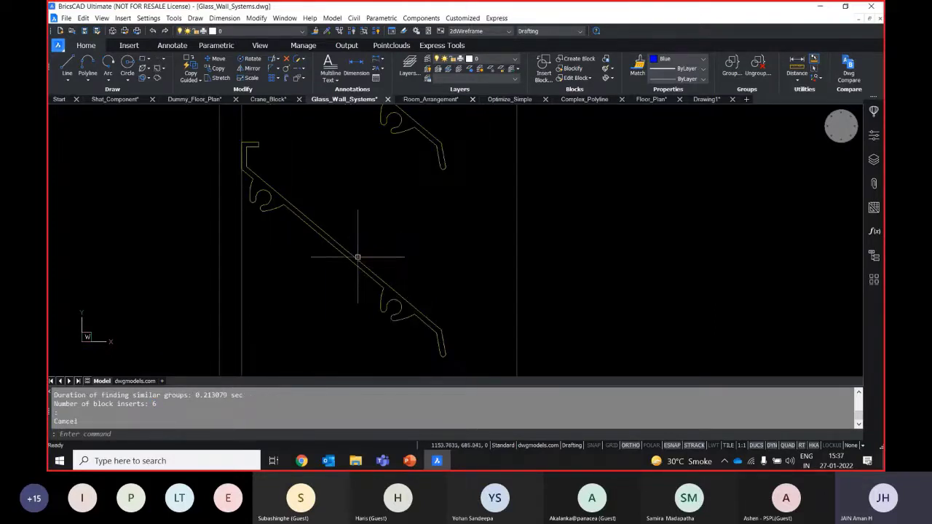
mouse_move(358, 257)
middle_click_drag(366, 211, 364, 279)
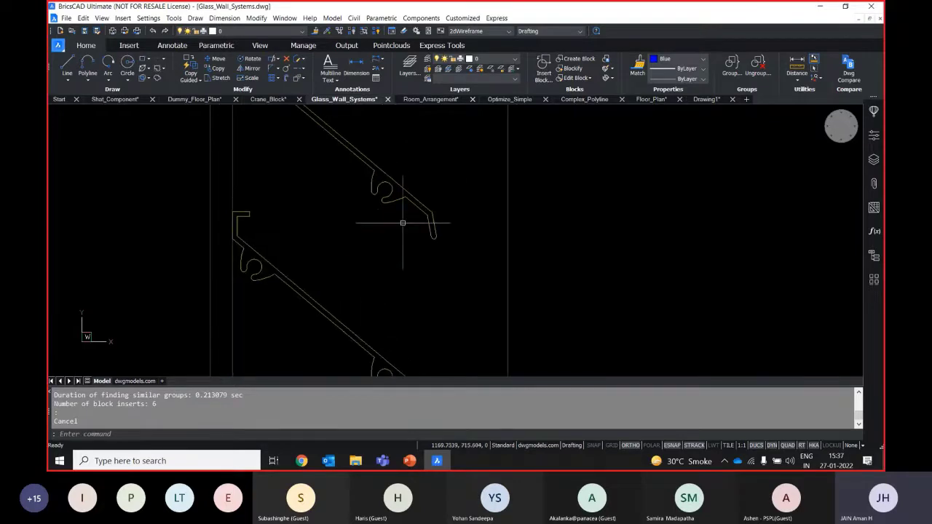
scroll(415, 218, "down", 4)
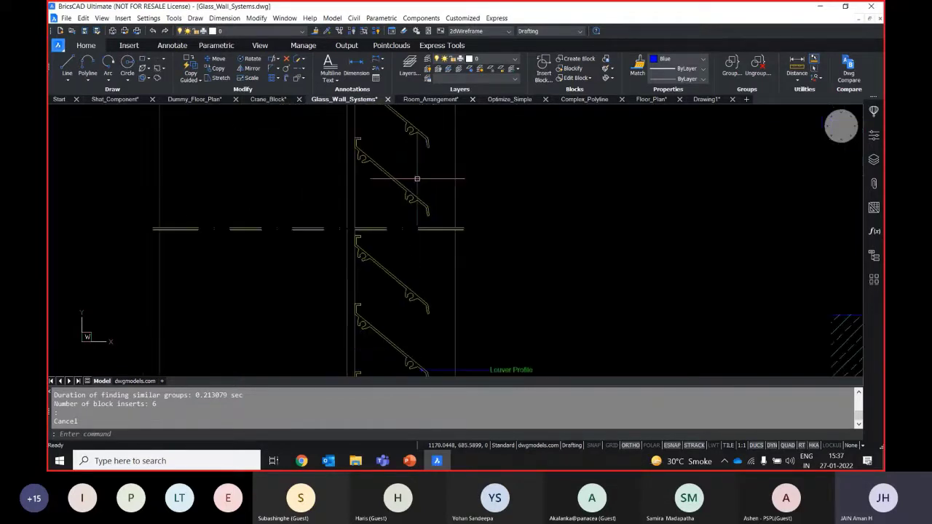
mouse_move(396, 277)
middle_mouse_down()
mouse_move(369, 274)
mouse_move(400, 275)
mouse_move(386, 203)
middle_mouse_up()
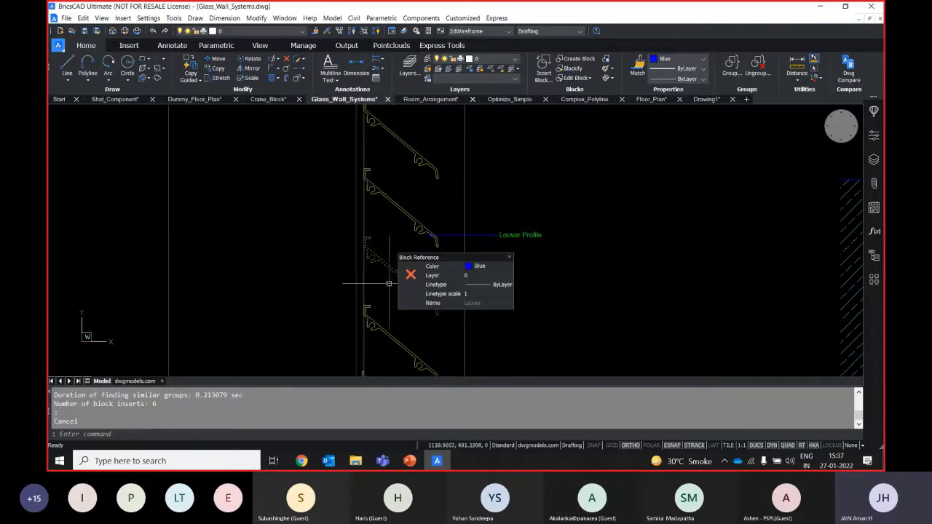
middle_click_drag(409, 282, 375, 317)
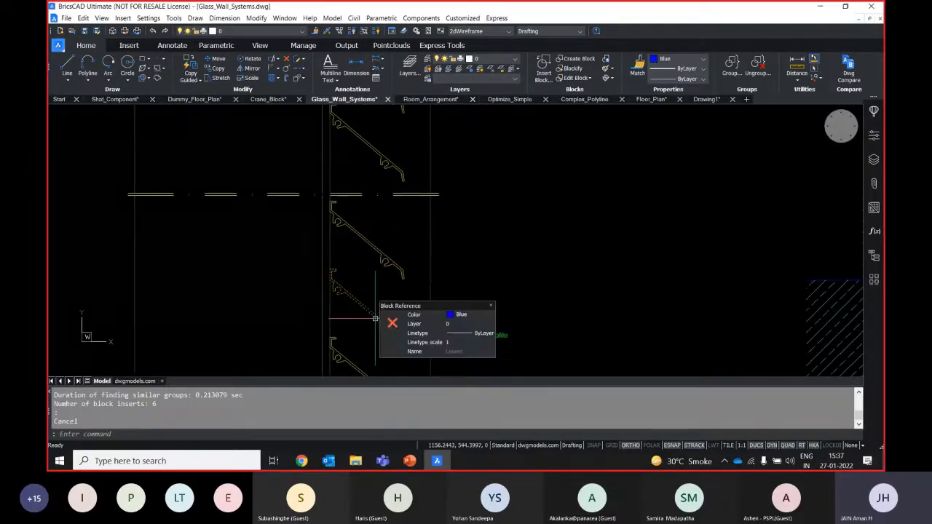
- Open the Louver block in the Block Editor and draw a line along its sloped blade
double_click(375, 319)
key("Return")
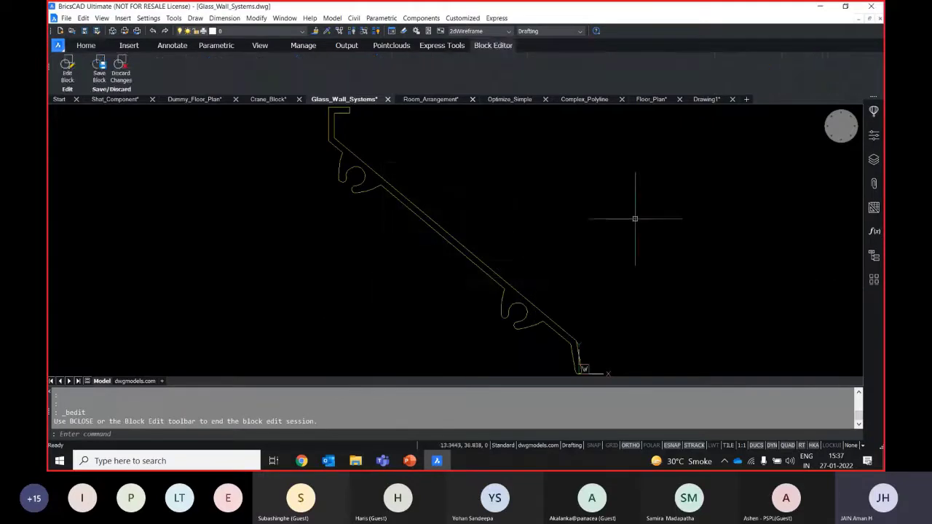
type("l")
key("Return")
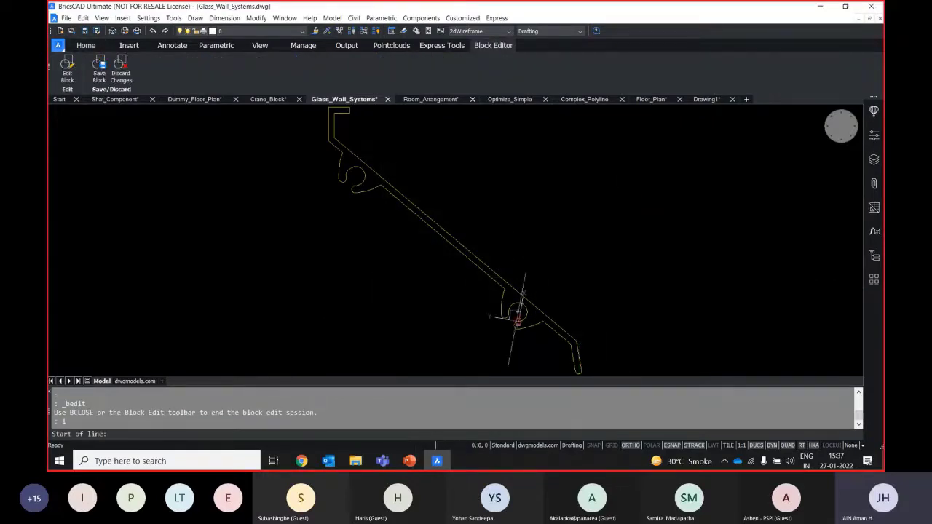
left_click(517, 313)
left_click(354, 188)
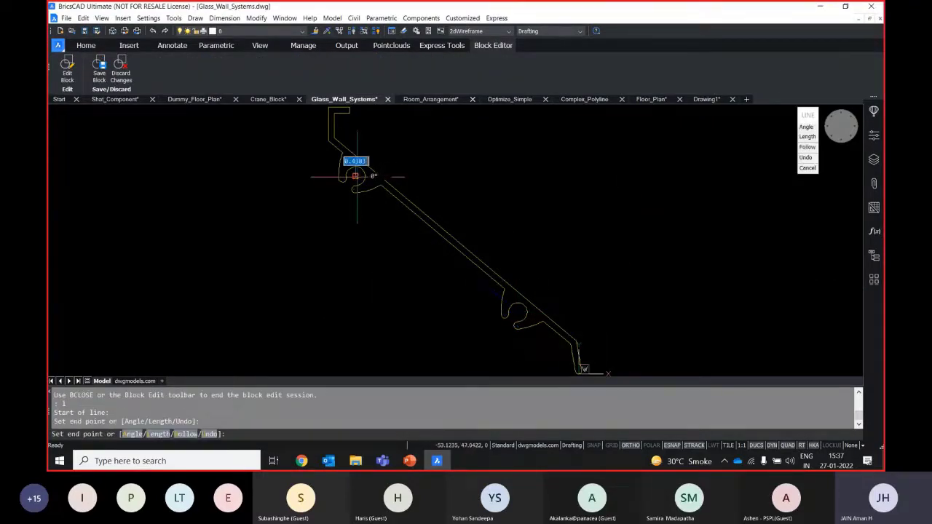
key("Escape")
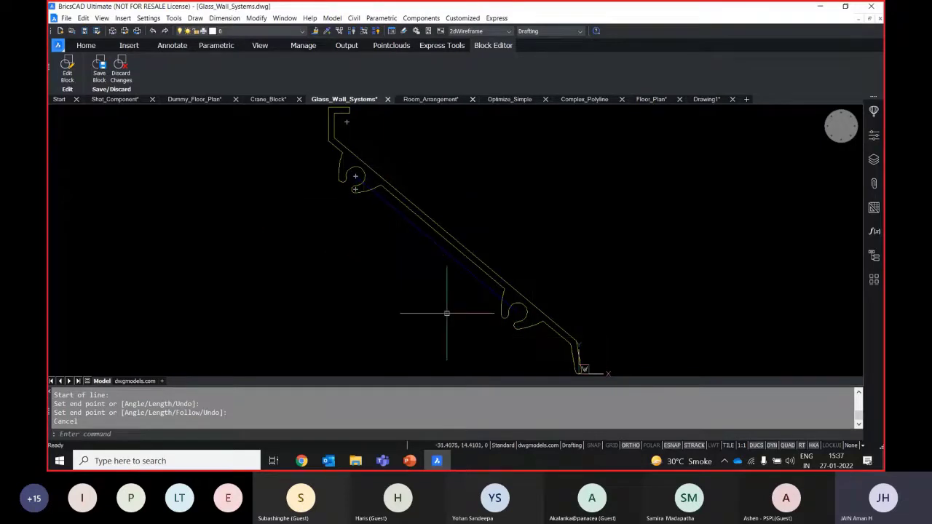
left_click(99, 73)
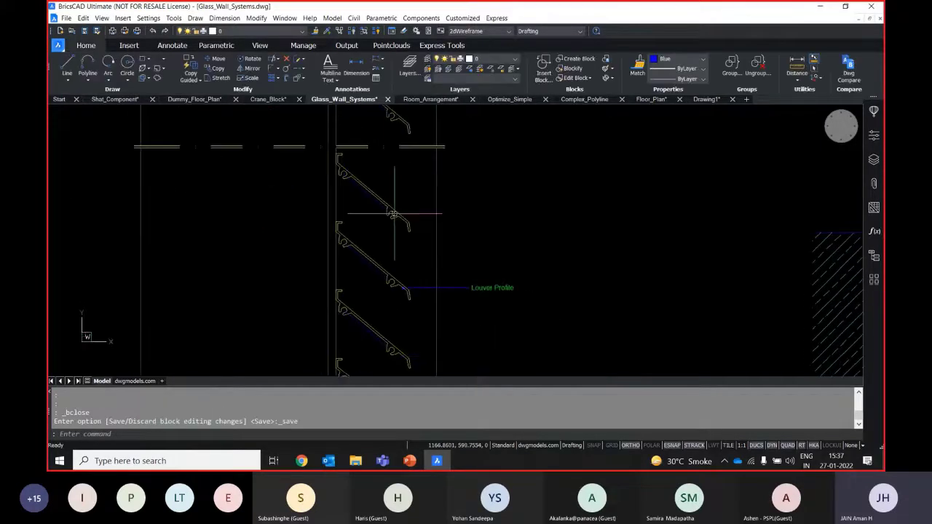
scroll(342, 163, "up", 3)
scroll(353, 163, "down", 4)
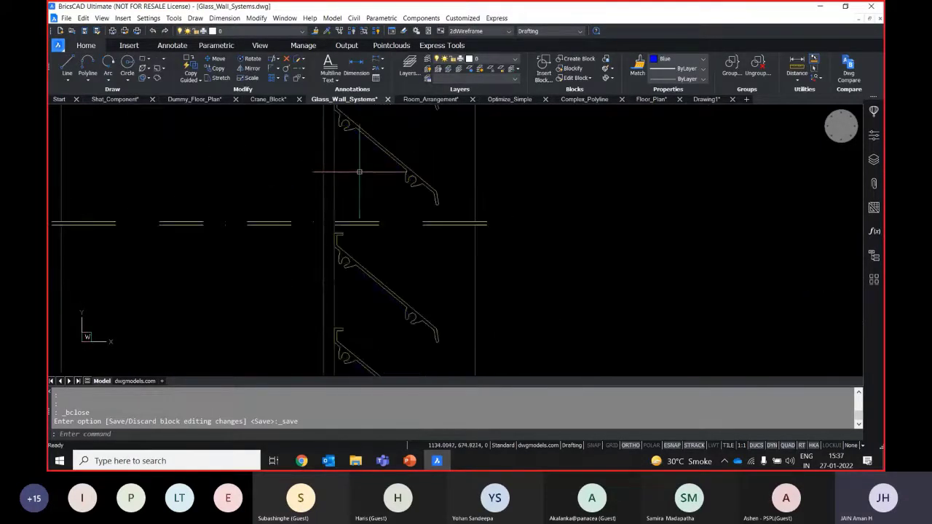
scroll(394, 271, "up", 4)
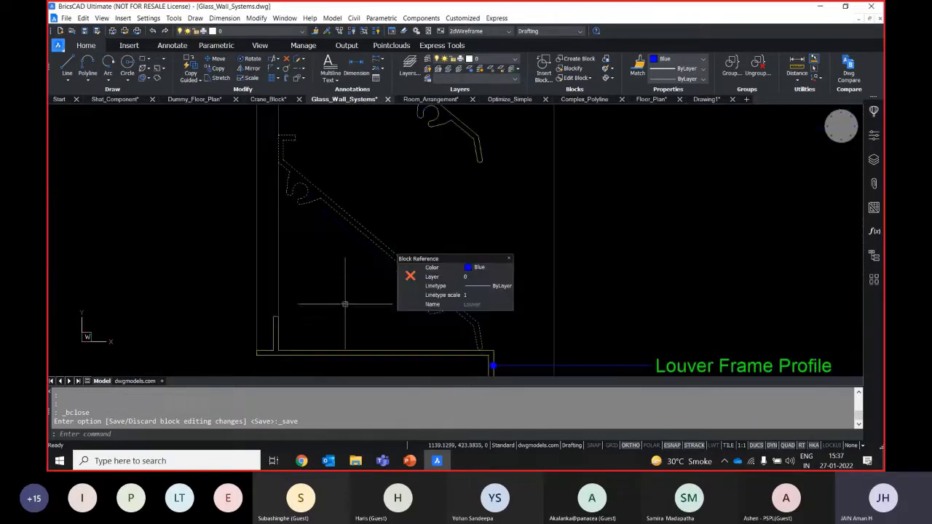
scroll(327, 269, "down", 1)
scroll(321, 265, "down", 3)
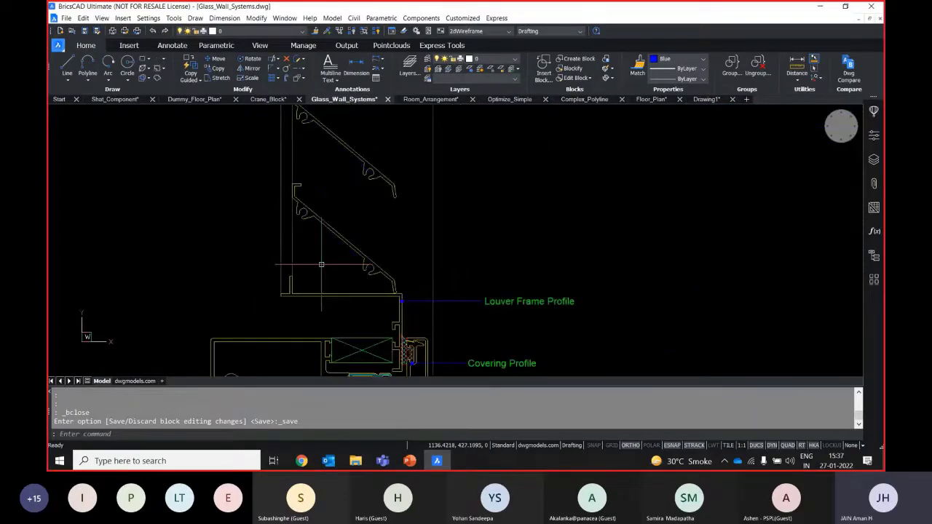
scroll(321, 265, "down", 3)
scroll(266, 275, "down", 3)
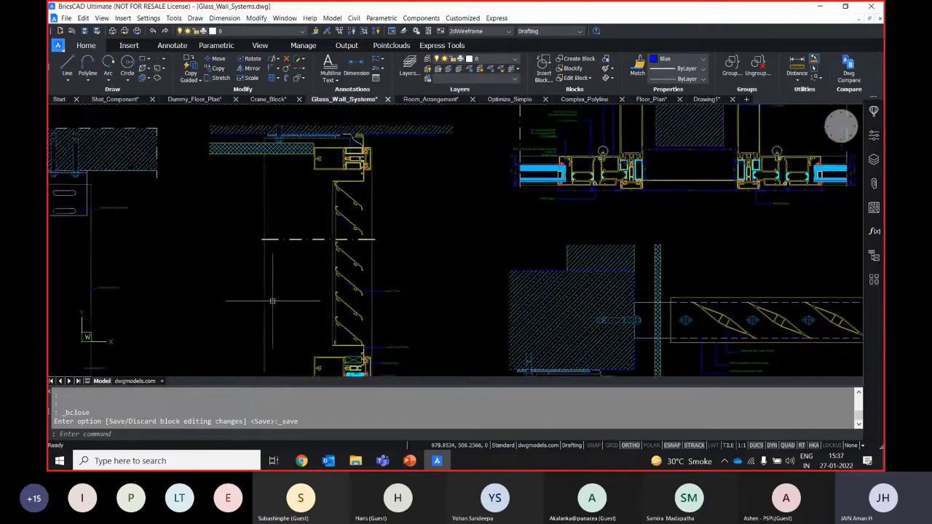
mouse_move(411, 227)
middle_mouse_down()
mouse_move(360, 191)
mouse_move(303, 170)
middle_mouse_up()
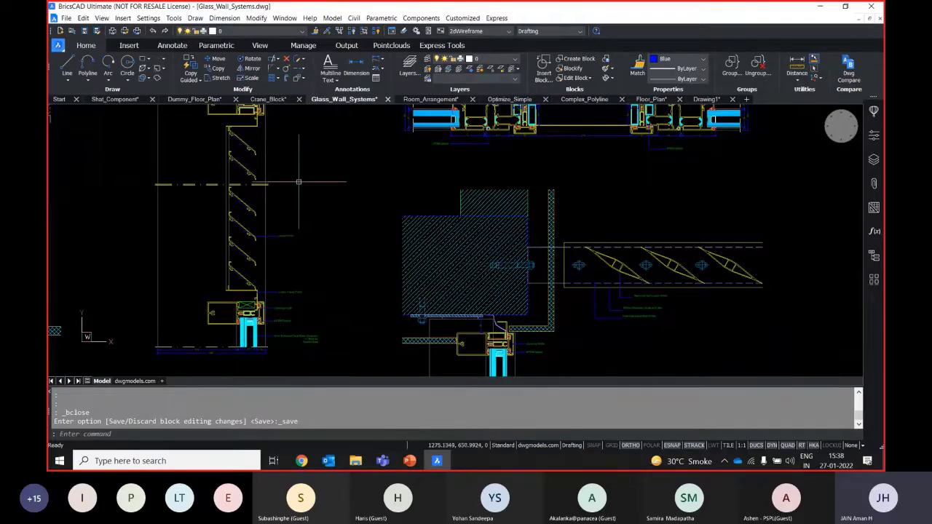
middle_click_drag(306, 212, 317, 226)
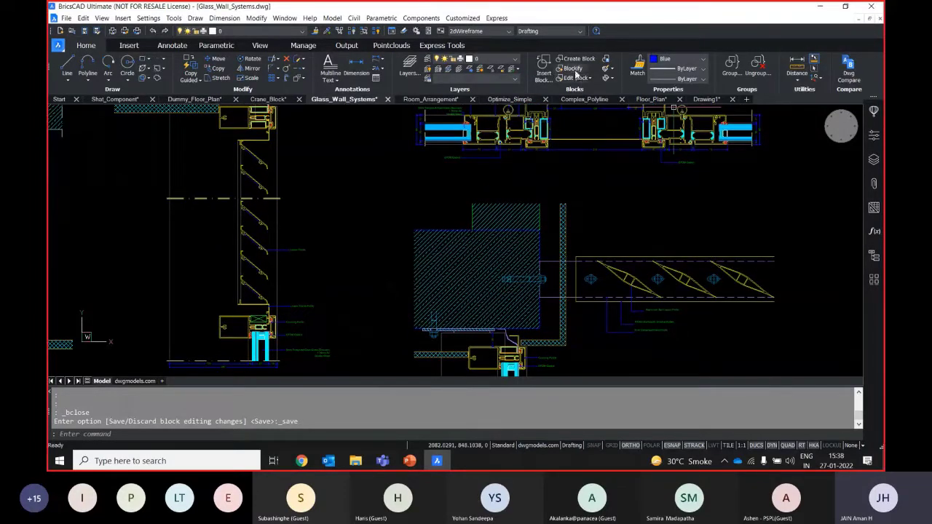
scroll(706, 306, "up", 3)
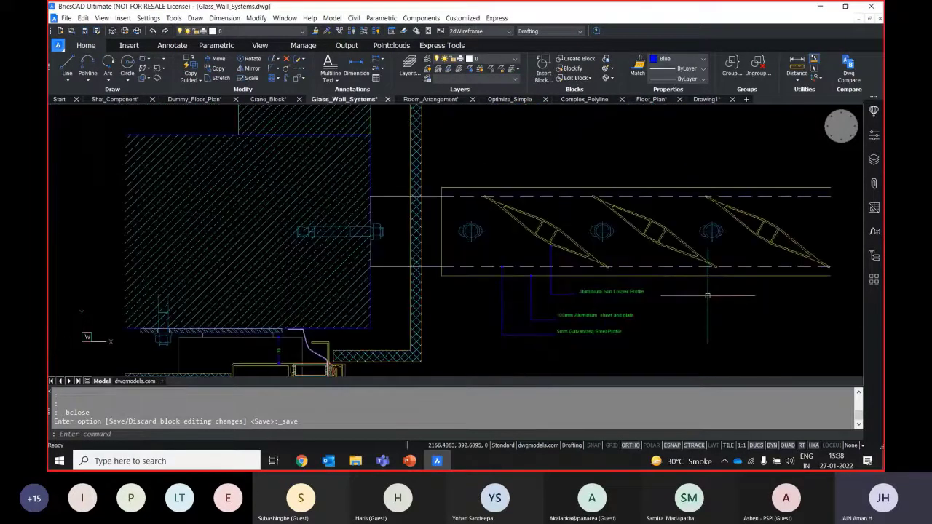
scroll(706, 295, "up", 4)
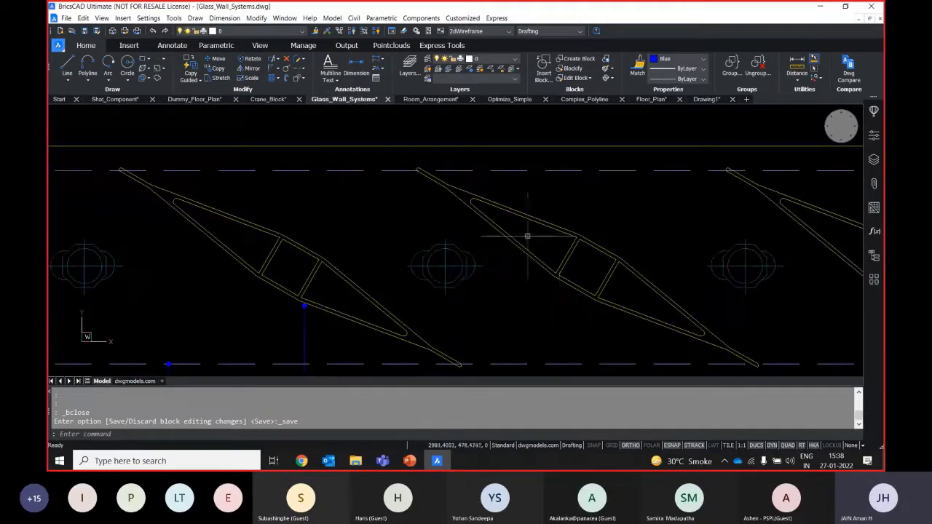
- Start Blockify, cancel it, and restart the command
left_click(582, 69)
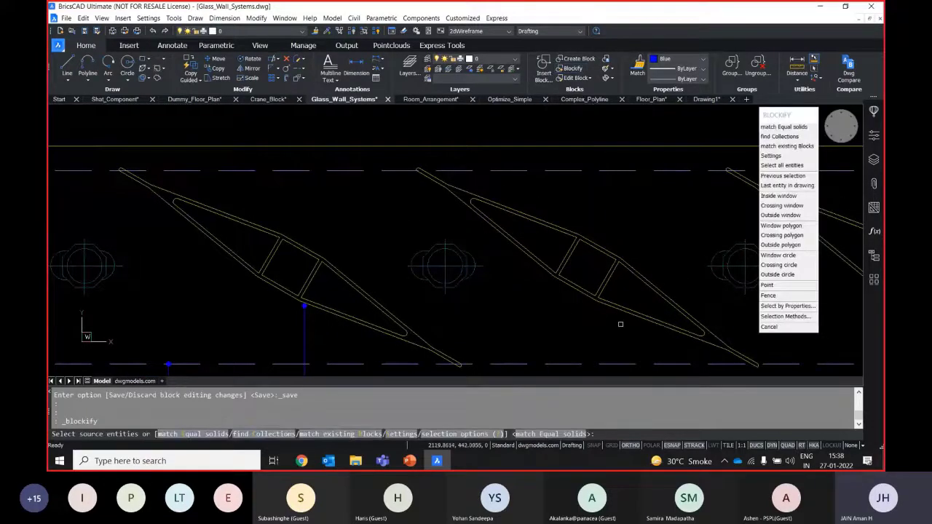
key("Escape")
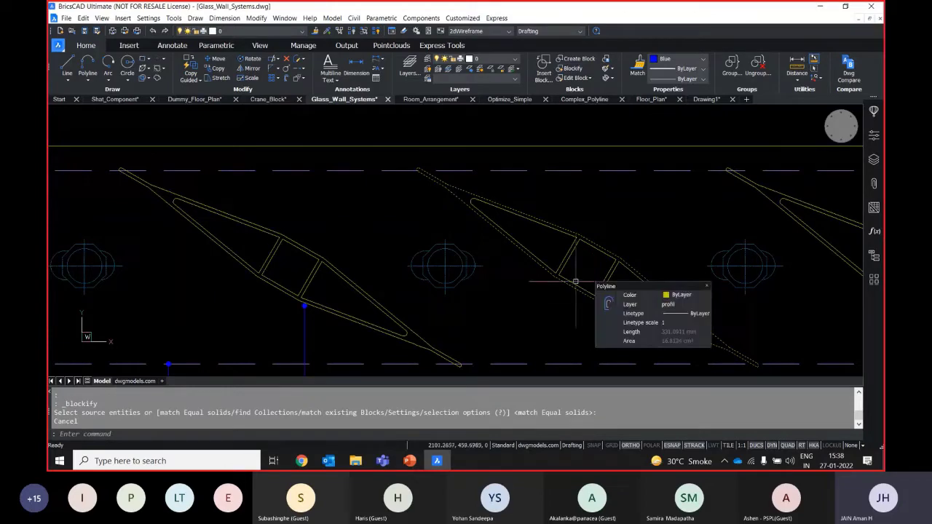
scroll(473, 288, "down", 2)
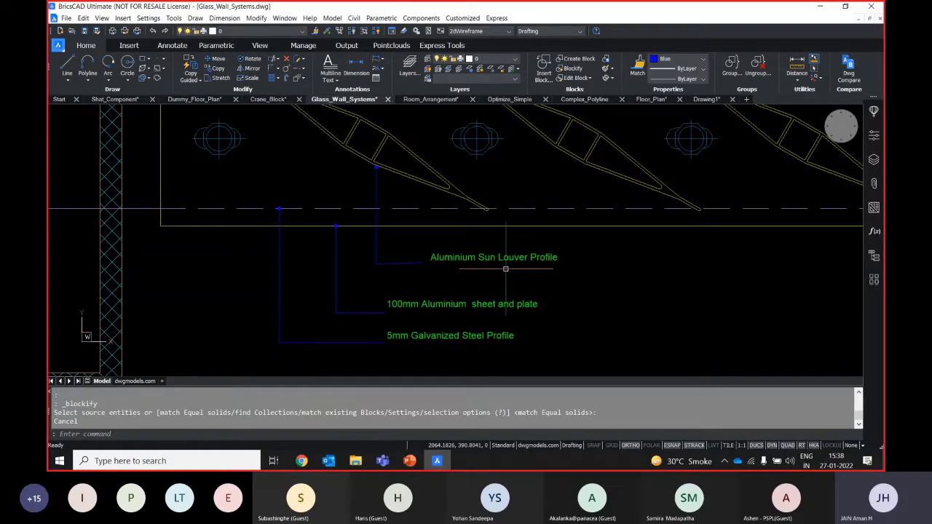
scroll(398, 227, "up", 2)
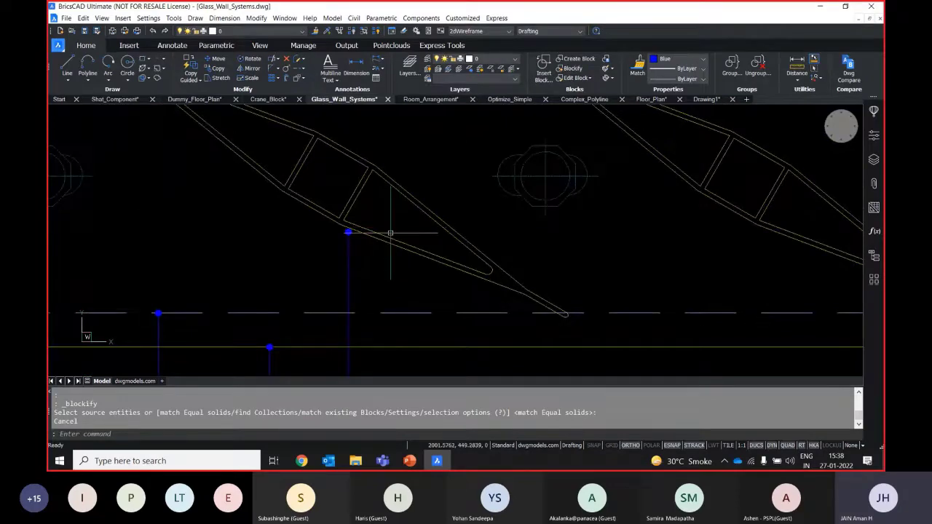
key("Return")
scroll(98, 273, "down", 2)
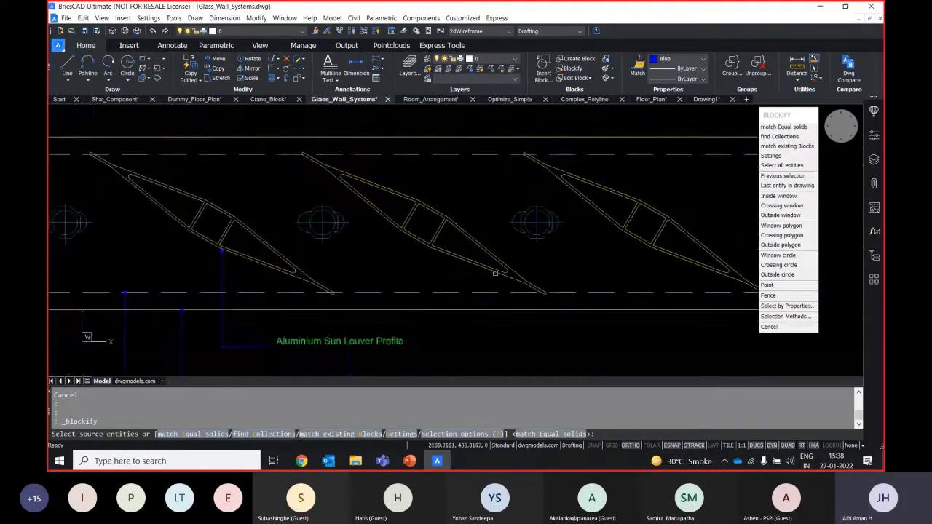
- Select the middle aluminium louver's outline and inner parts as the Blockify source
left_click(531, 271)
left_click(471, 267)
scroll(470, 266, "up", 2)
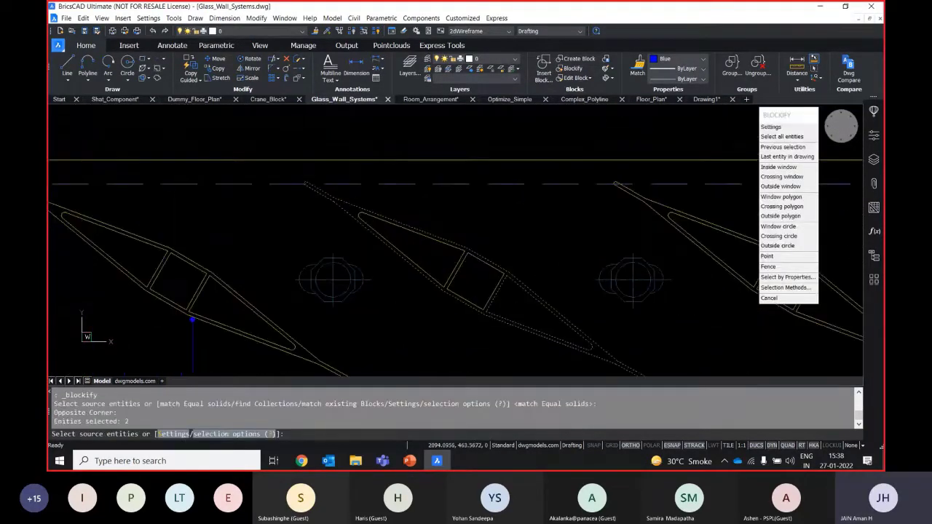
left_click(516, 344)
left_click(418, 202)
middle_click_drag(512, 242, 444, 191)
key("Return")
- Accept the default insertion point and Entire drawing, naming the block Aluminium
middle_click_drag(467, 266, 446, 241)
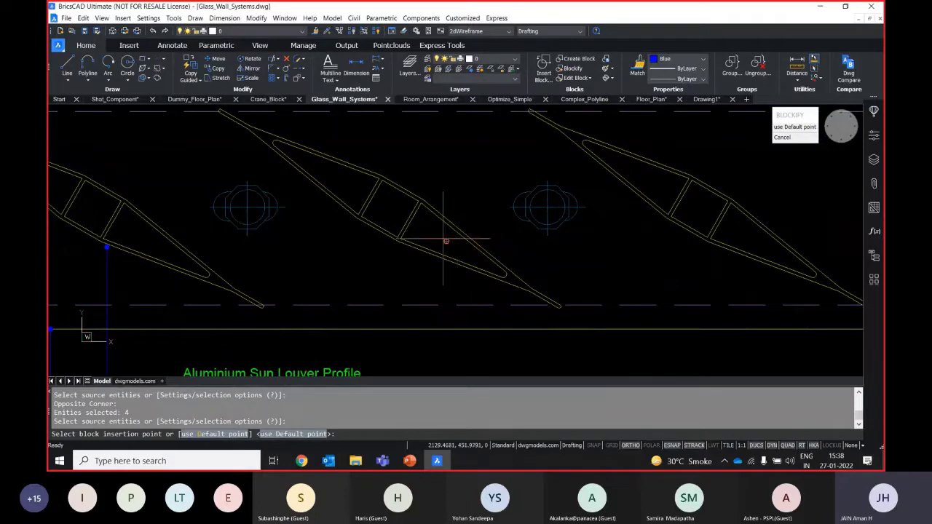
left_click(445, 241)
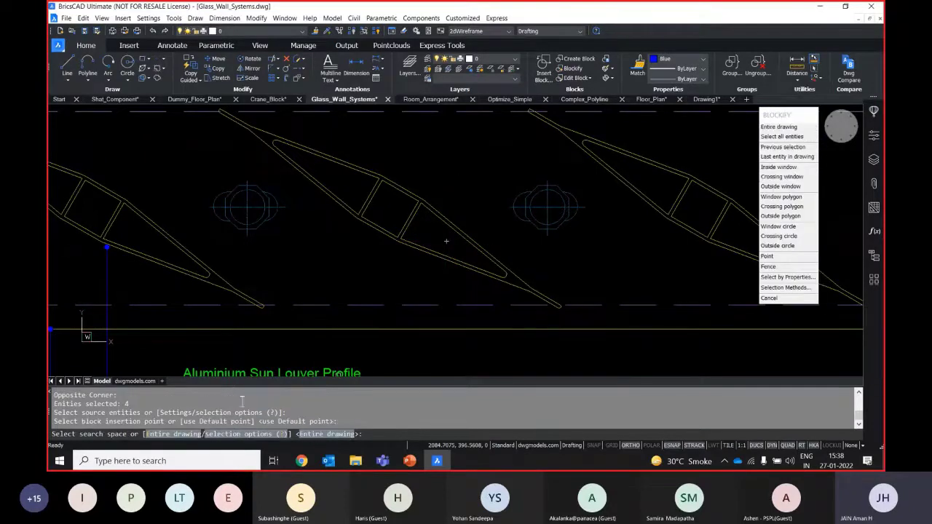
key("Return")
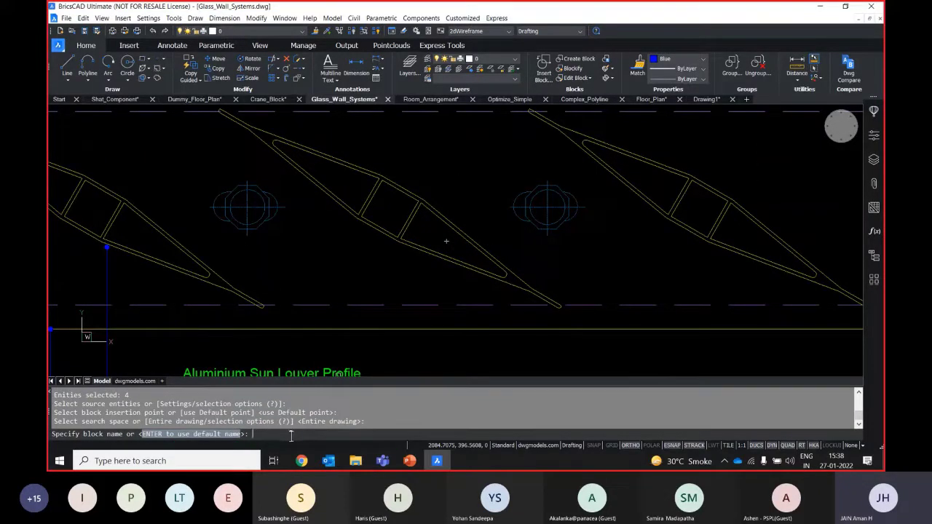
type("Aluminium")
key("Return")
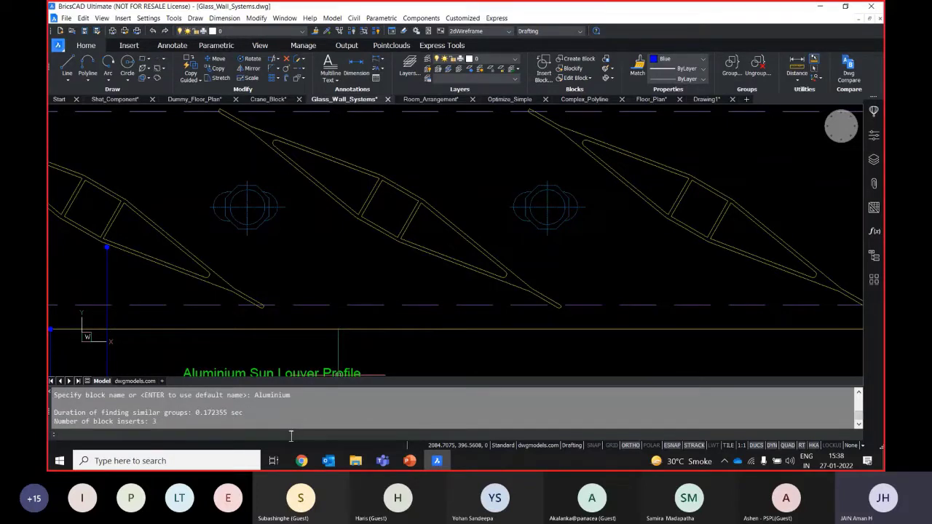
mouse_move(448, 218)
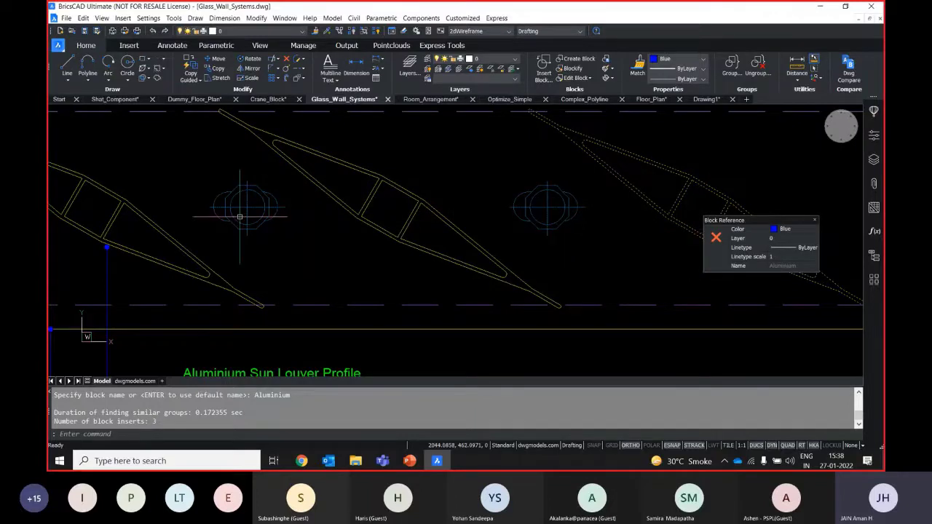
scroll(176, 238, "down", 5)
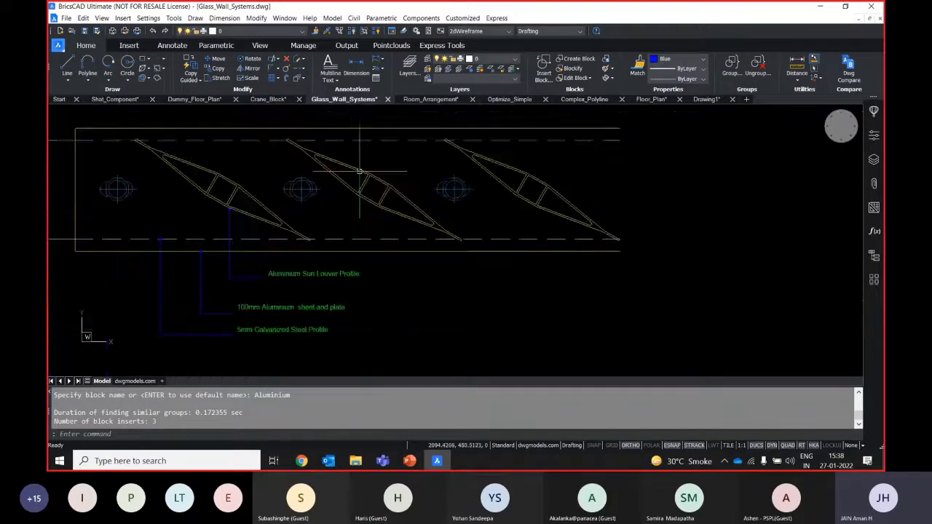
scroll(391, 218, "down", 2)
middle_click_drag(392, 218, 428, 211)
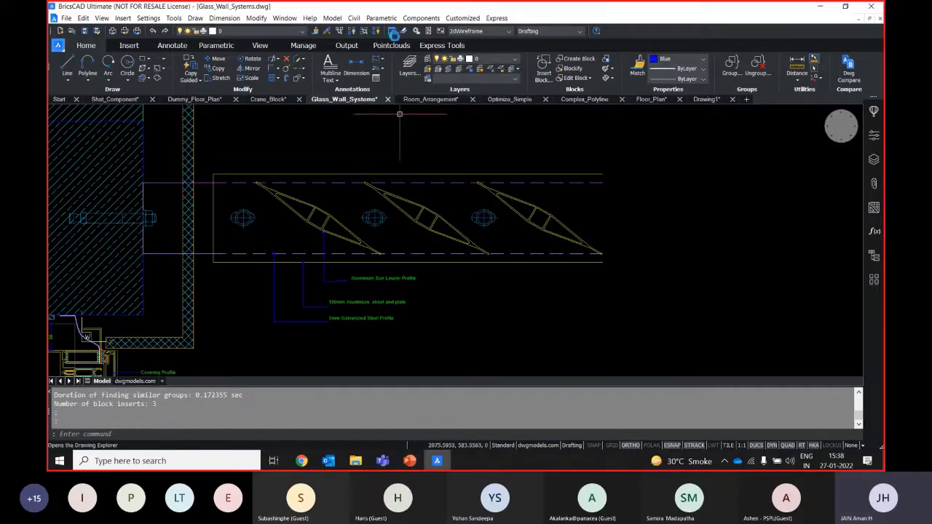
- In Drawing Explorer, copy the Aluminium block from Glass_Wall_Systems' blocks
left_click(392, 30)
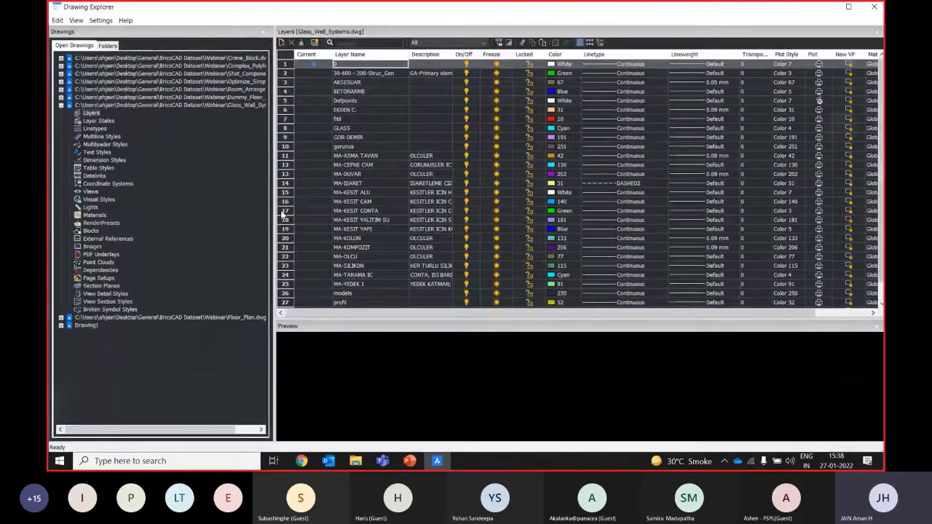
left_click(90, 230)
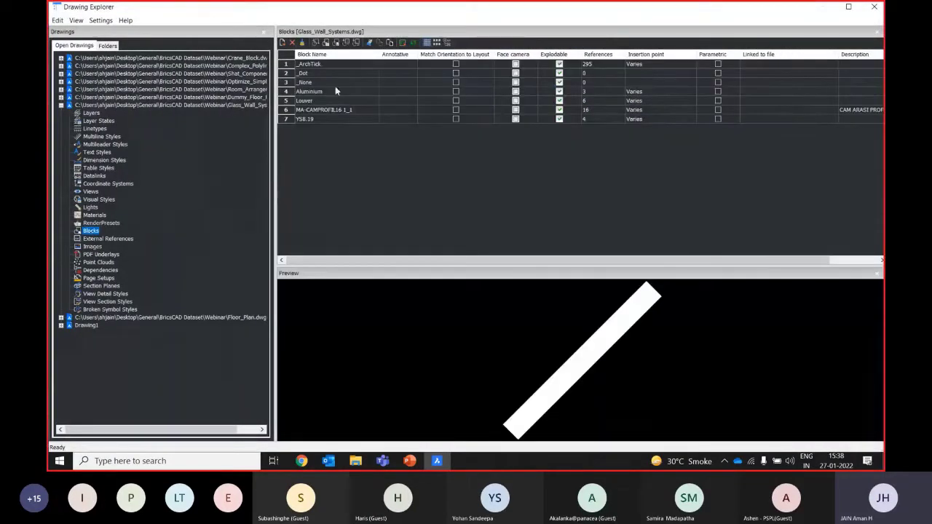
left_click(318, 91)
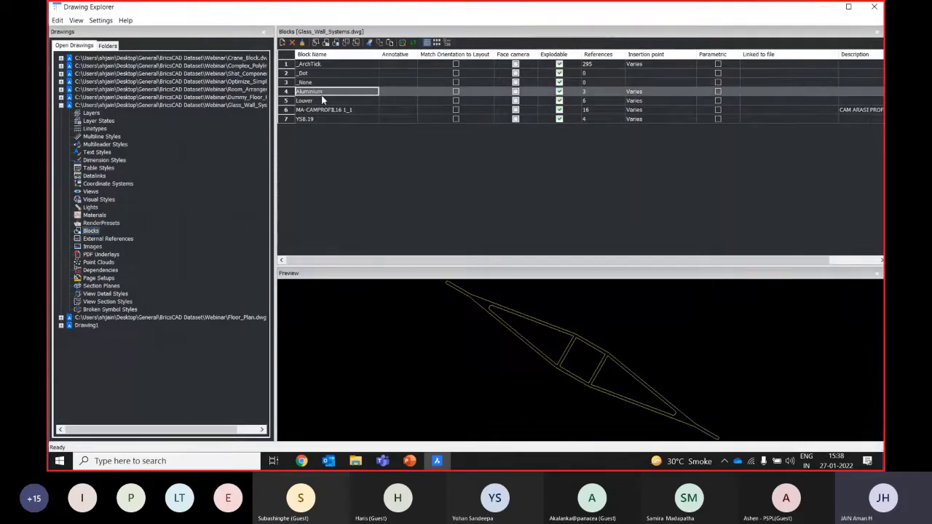
right_click(327, 95)
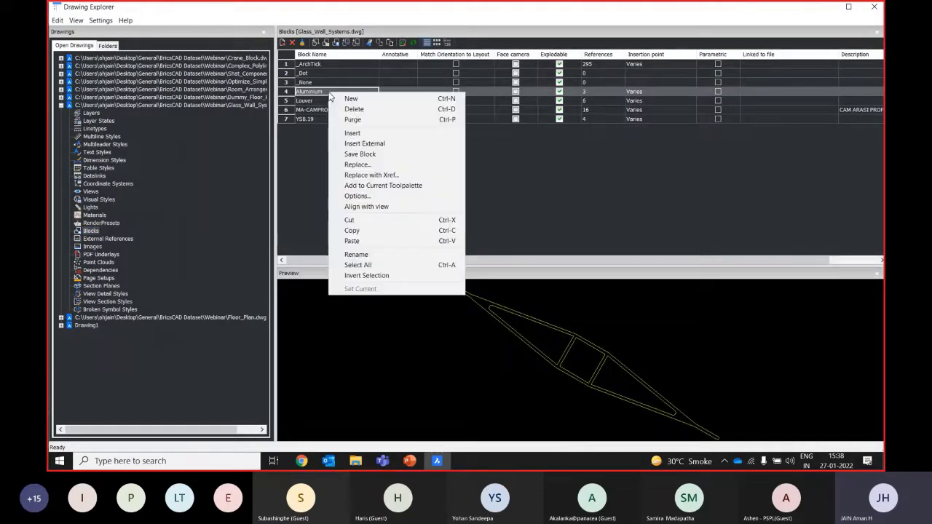
left_click(363, 231)
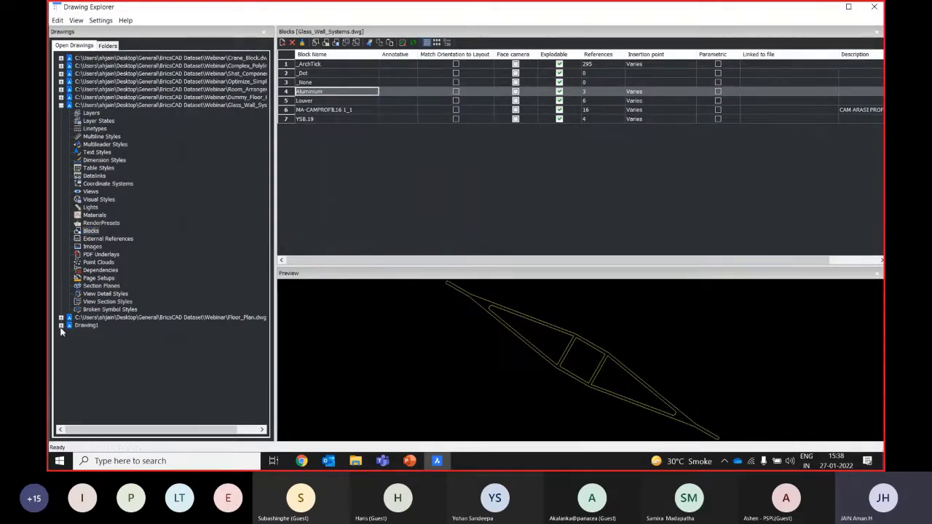
- Paste the Aluminium block into Drawing1's Blocks list
left_click(61, 326)
left_click(90, 341)
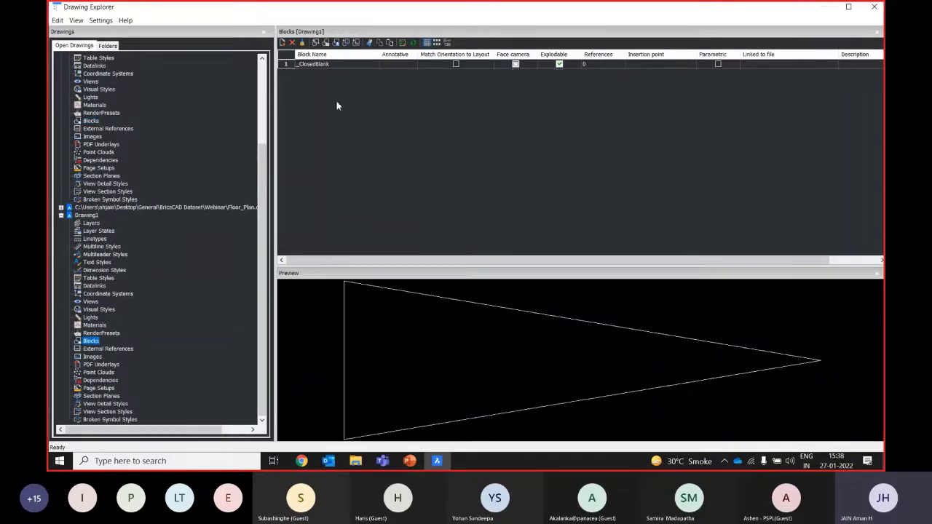
key("ctrl+v")
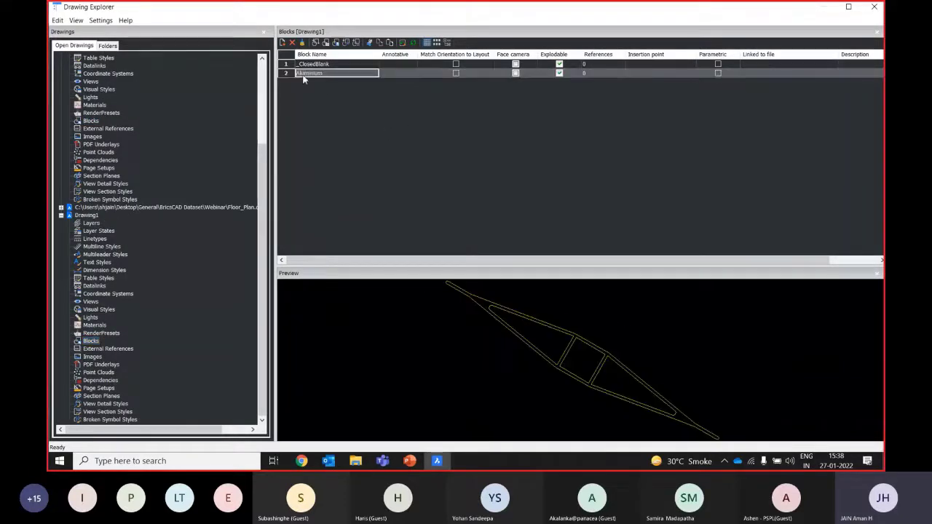
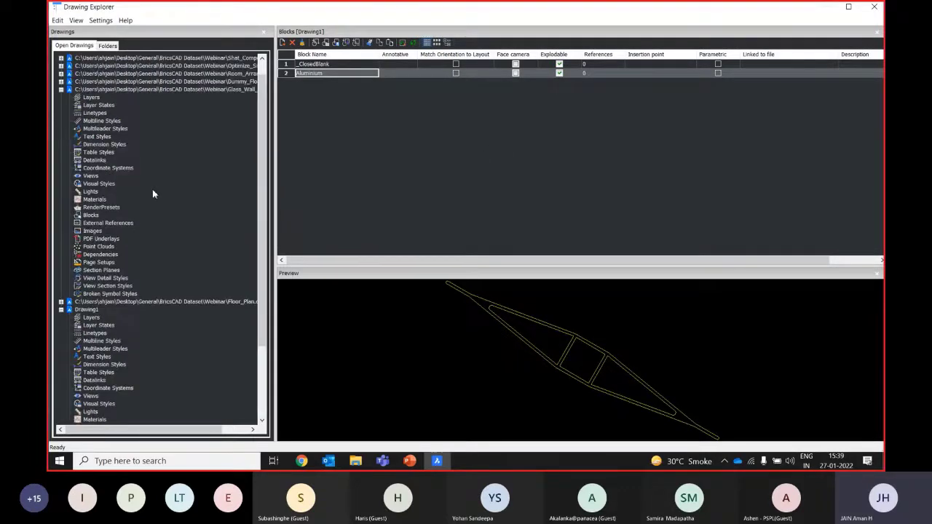
- In Glass_Wall_Systems, open the Aluminium louver block definition for editing
left_click(874, 7)
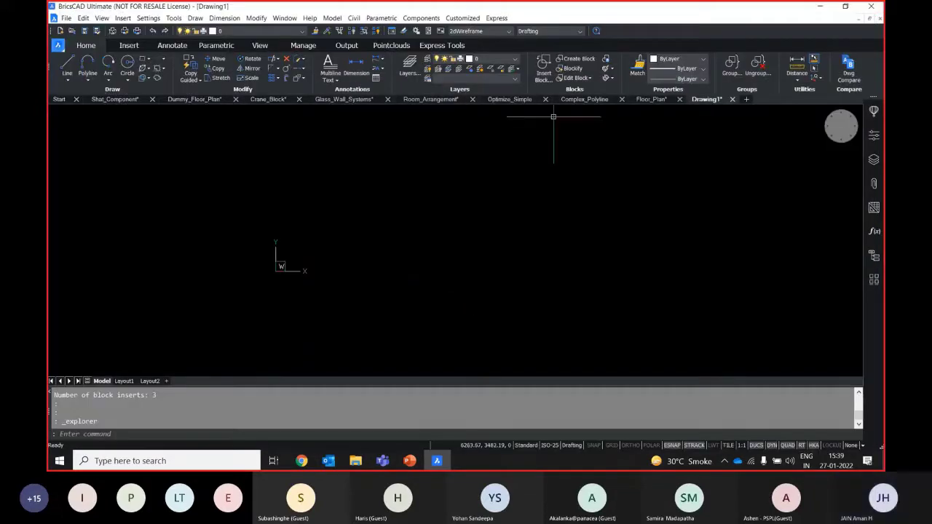
left_click(362, 103)
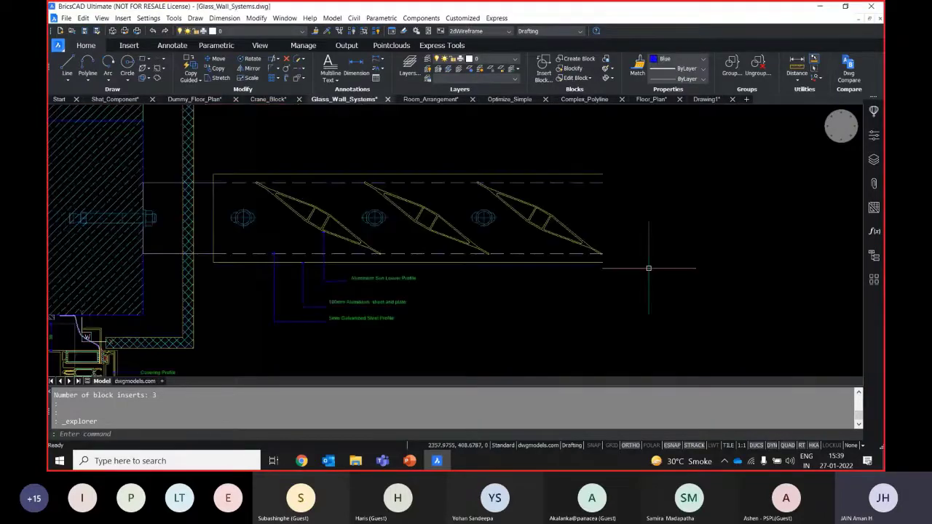
double_click(580, 266)
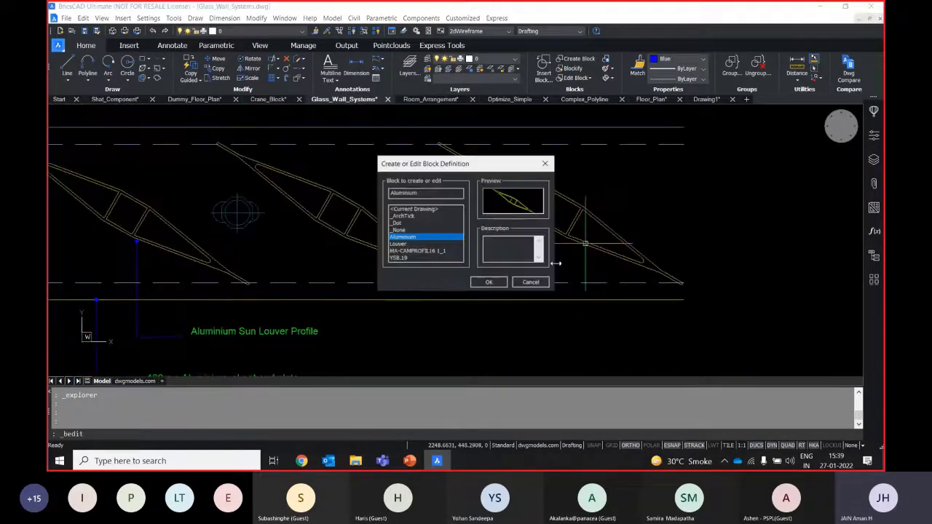
left_click(486, 282)
- Draw a circle in the louver's middle cell
type("c")
key("Return")
left_click(453, 241)
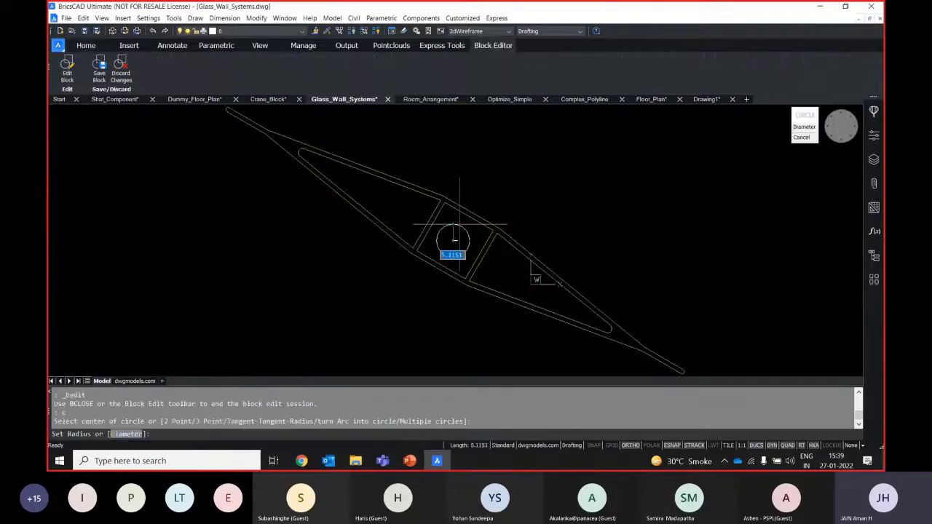
left_click(459, 224)
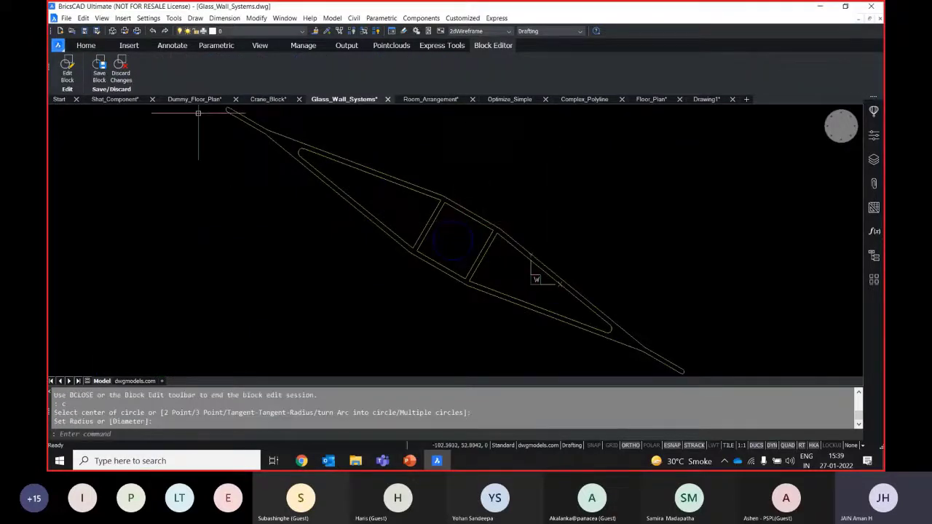
- Add a parametric radius constraint rad1 to the circle
left_click(222, 47)
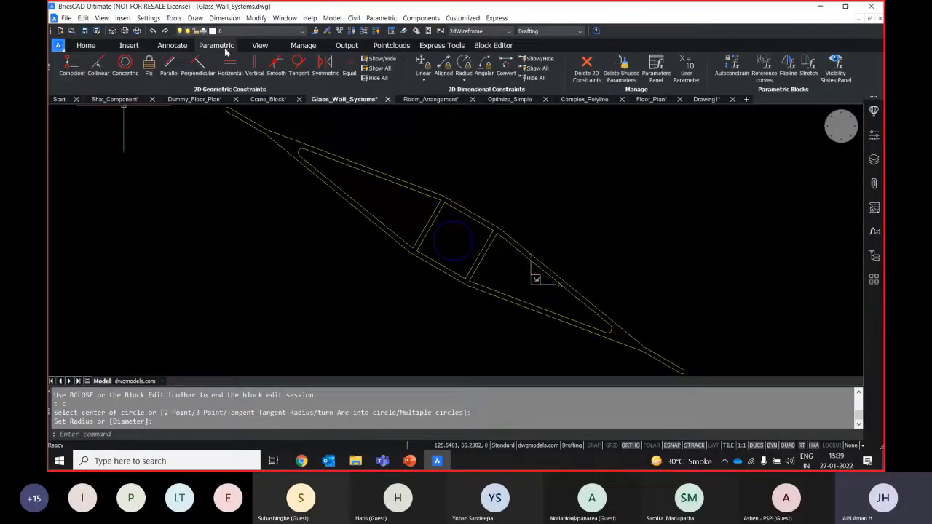
left_click(464, 65)
left_click(468, 229)
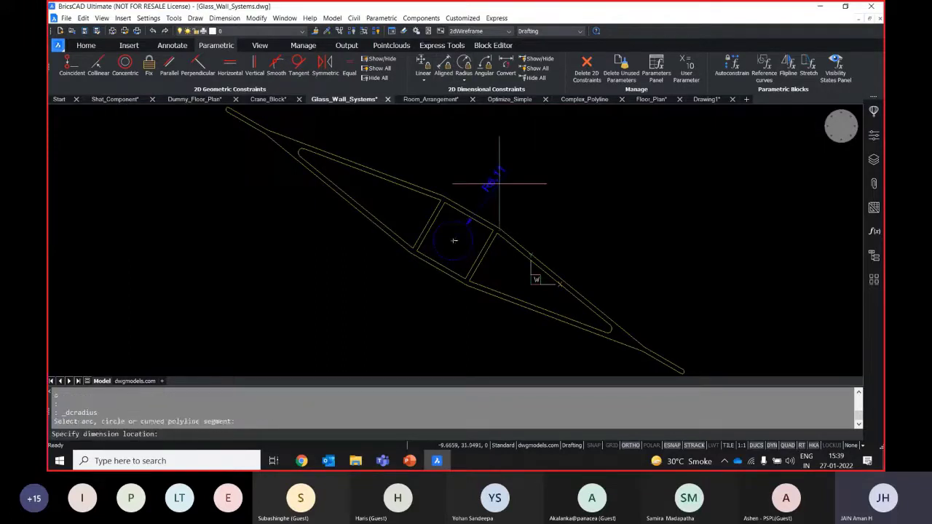
left_click(500, 183)
key("Return")
key("Return")
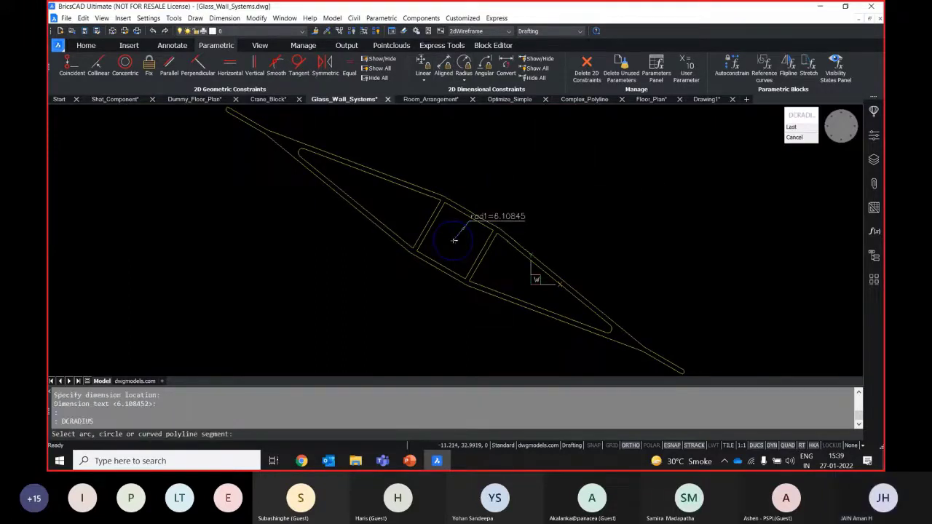
scroll(501, 175, "up", 3)
key("Escape")
scroll(501, 175, "down", 2)
scroll(500, 208, "up", 2)
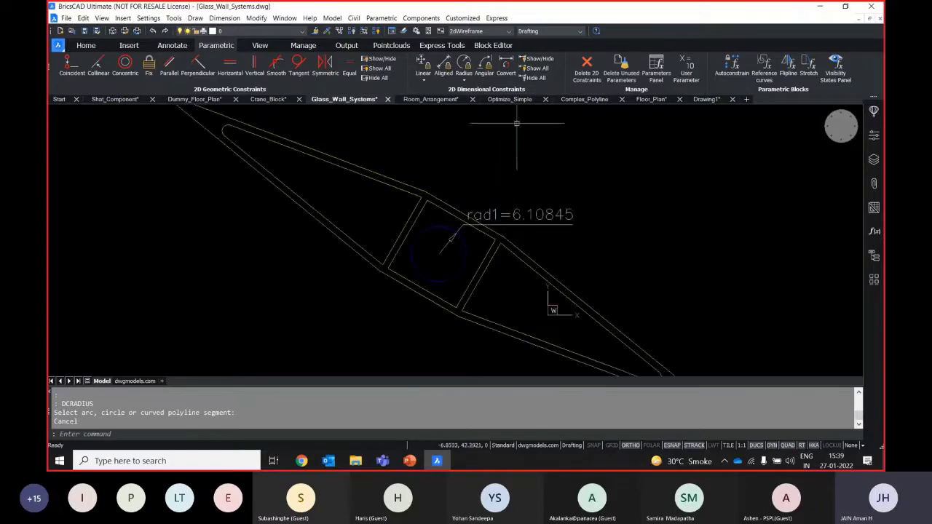
left_click(493, 45)
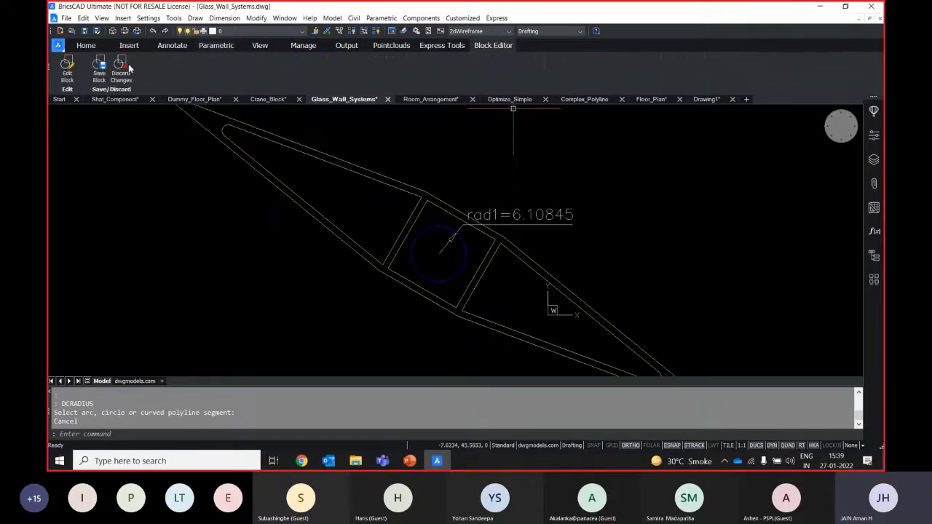
- Save the block, then select the middle louver and show its properties
left_click(99, 73)
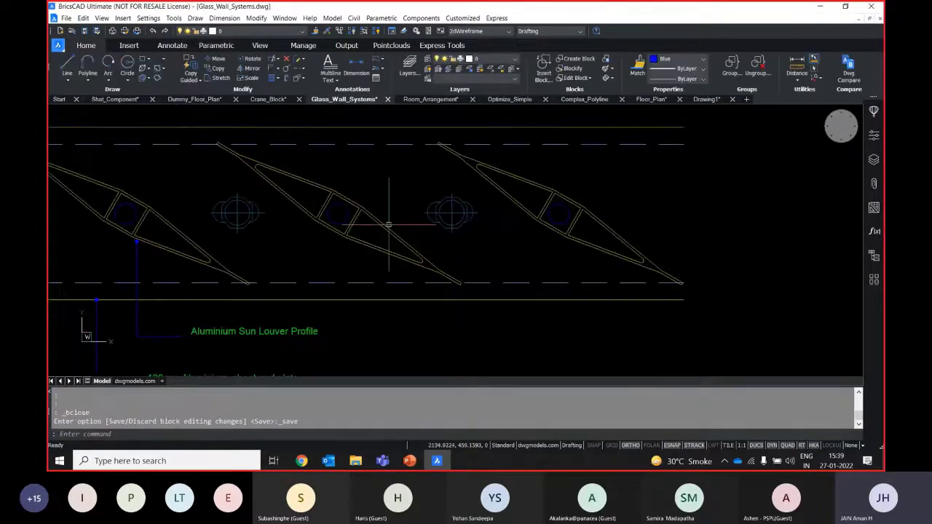
scroll(284, 255, "up", 1)
scroll(455, 257, "up", 2)
middle_click_drag(459, 258, 430, 241)
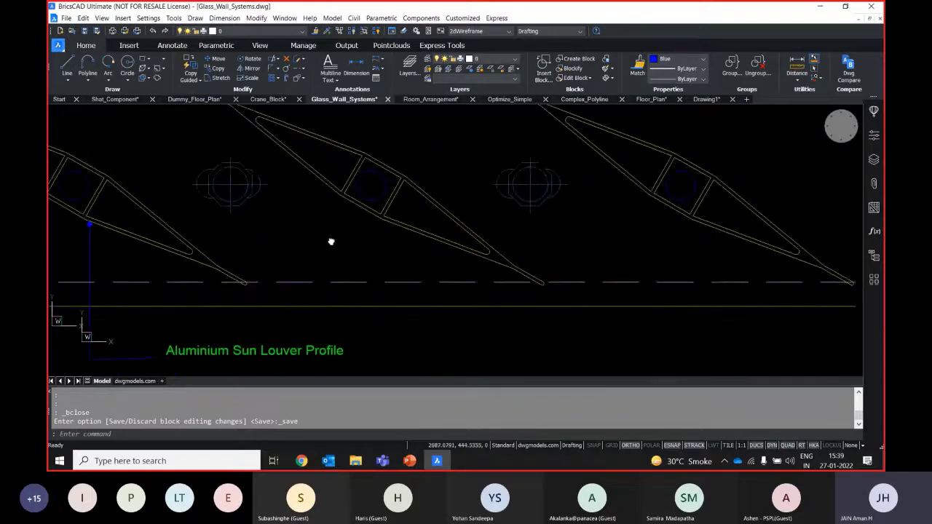
left_click(386, 195)
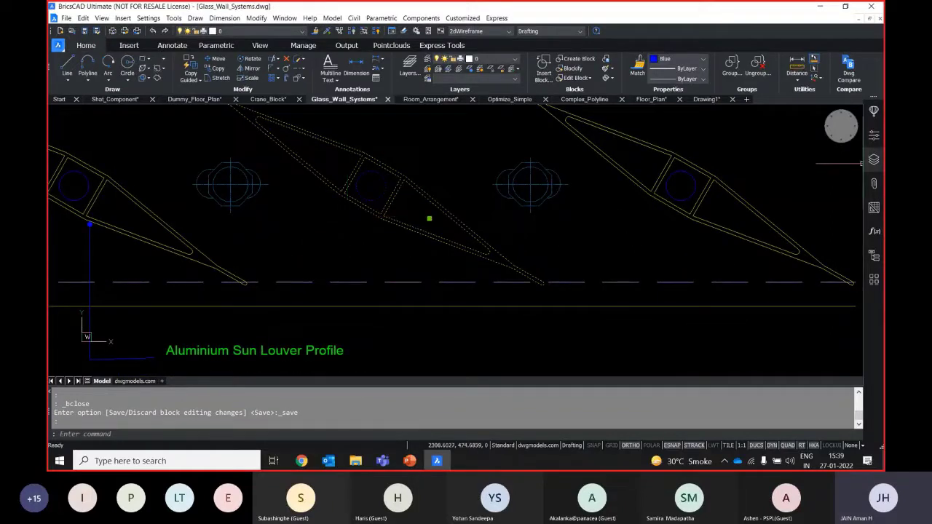
left_click(879, 136)
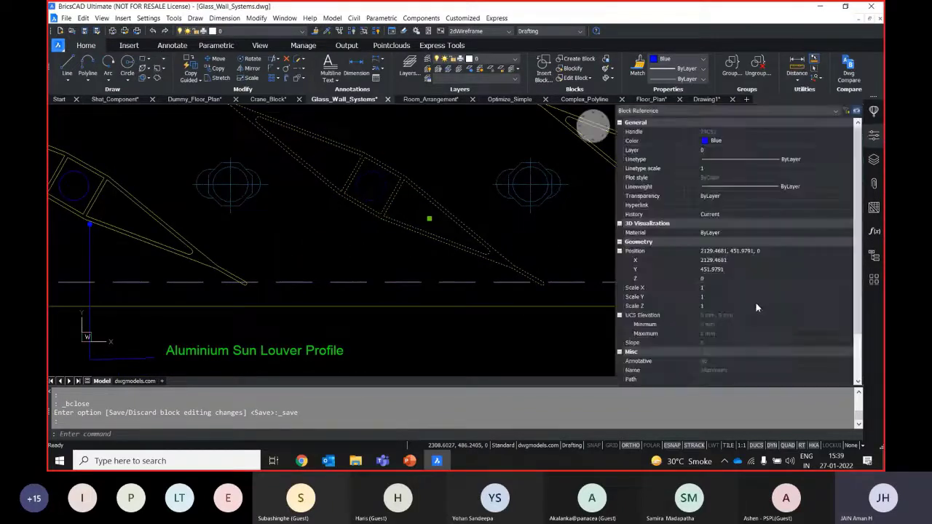
scroll(755, 301, "down", 5)
middle_click_drag(466, 255, 351, 225)
scroll(403, 263, "down", 2)
mouse_move(403, 263)
middle_mouse_down()
mouse_move(419, 300)
mouse_move(409, 246)
middle_mouse_up()
key("Escape")
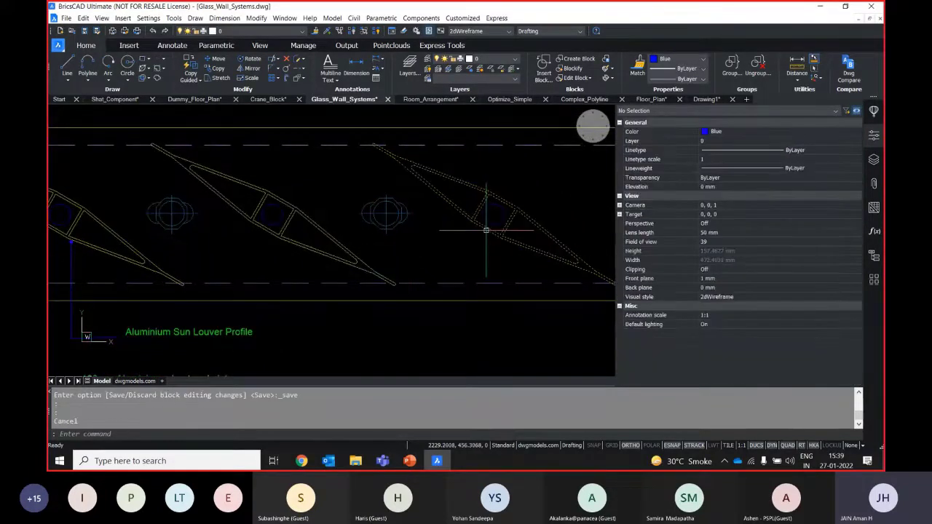
- Select the left louver block and set its rad1 parameter to 4 mm
left_click(535, 235)
key("Escape")
left_click(313, 236)
key("Escape")
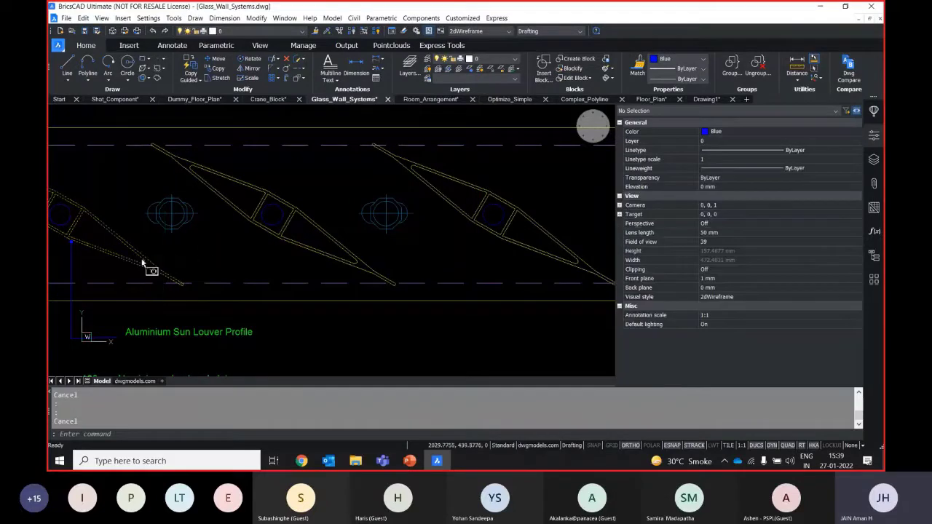
left_click(146, 263)
middle_click_drag(129, 240, 338, 243)
scroll(804, 315, "down", 2)
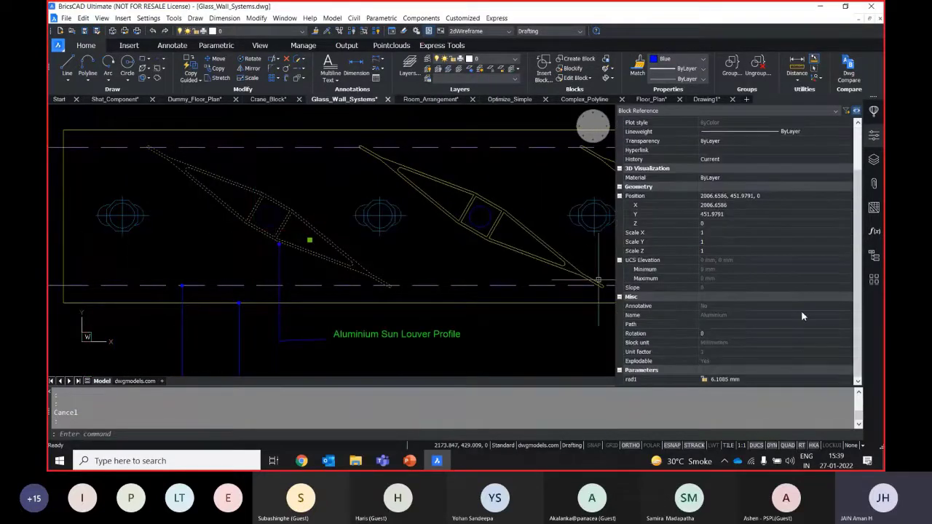
left_click(728, 379)
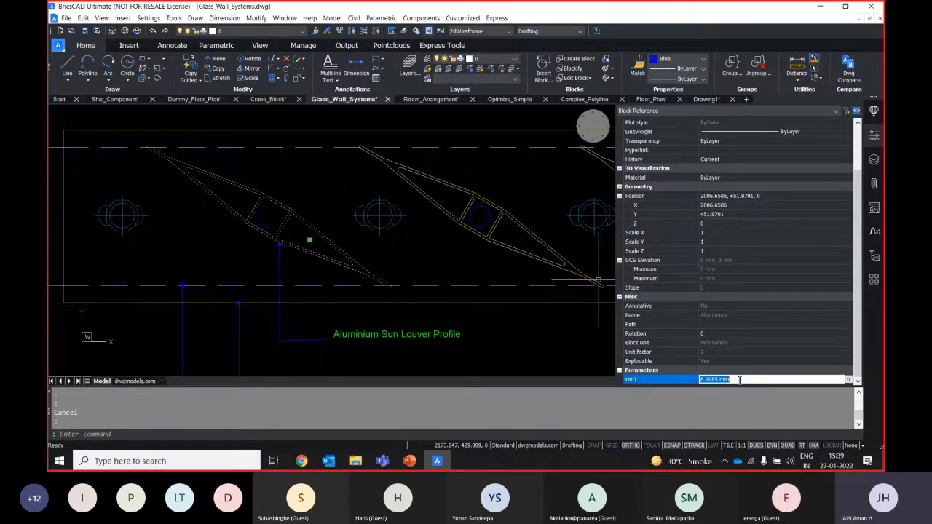
type("4 mm")
key("Return")
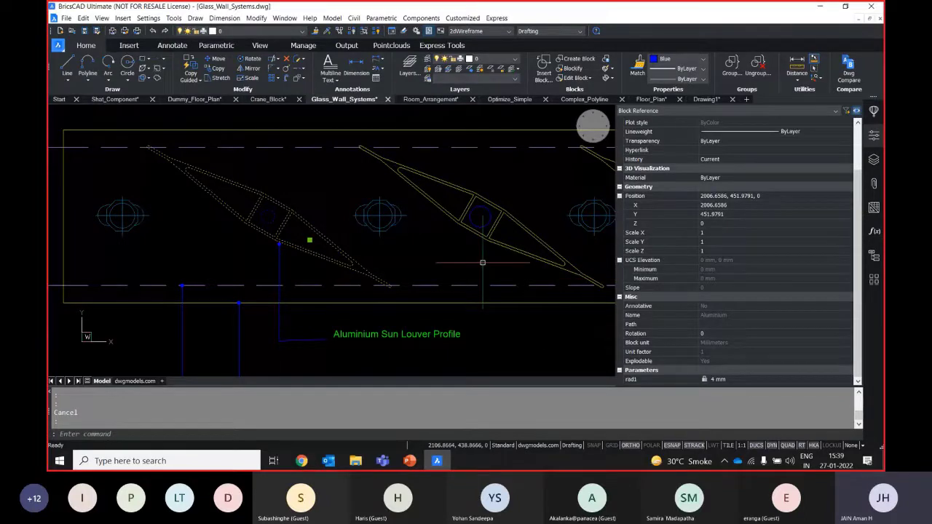
key("Escape")
- Select the next louver block to inspect its parameters
middle_click_drag(291, 218, 262, 217)
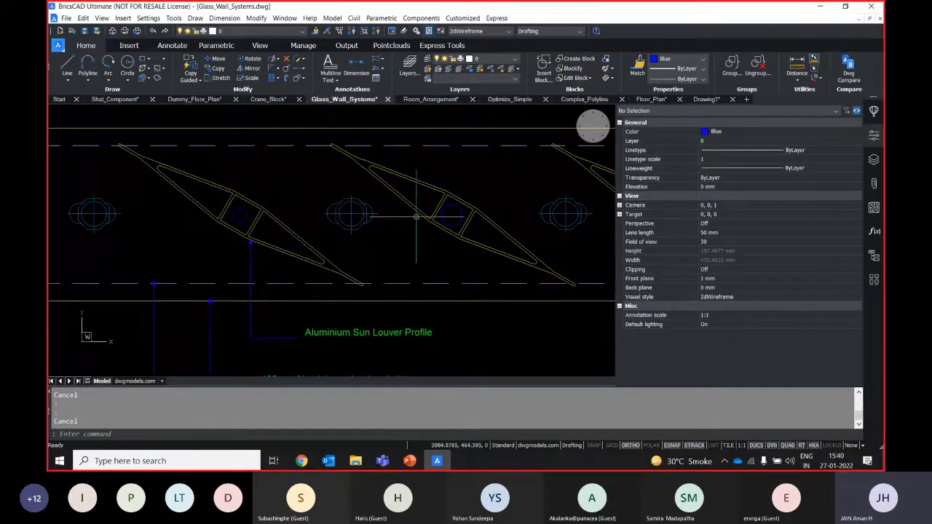
scroll(237, 213, "up", 3)
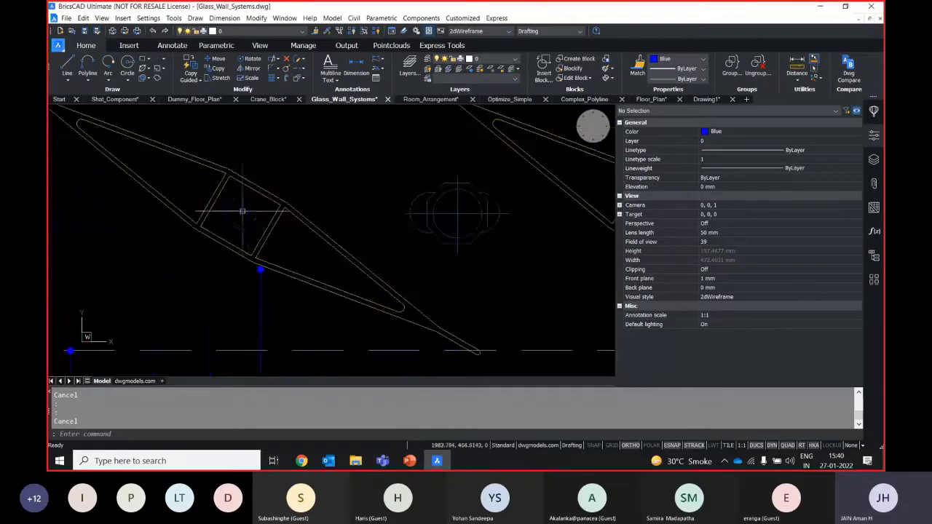
mouse_move(226, 248)
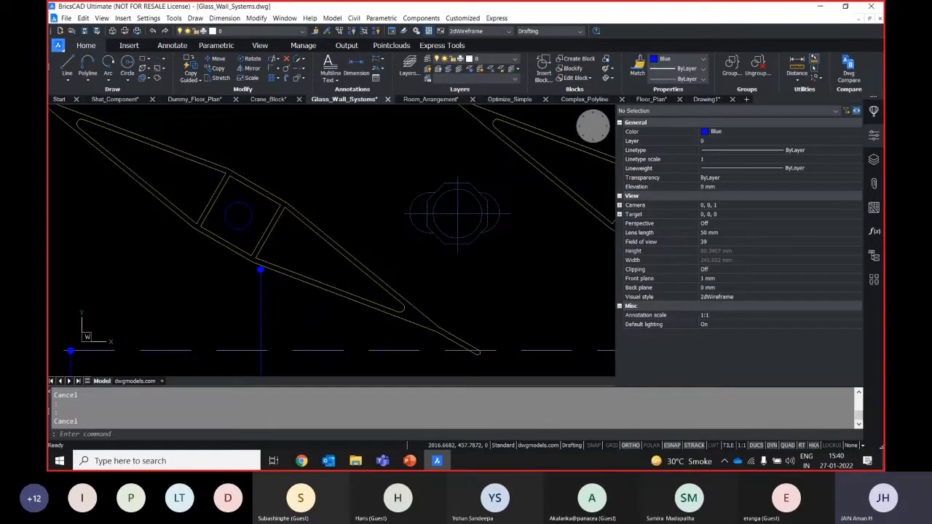
middle_click_drag(260, 255, 390, 255)
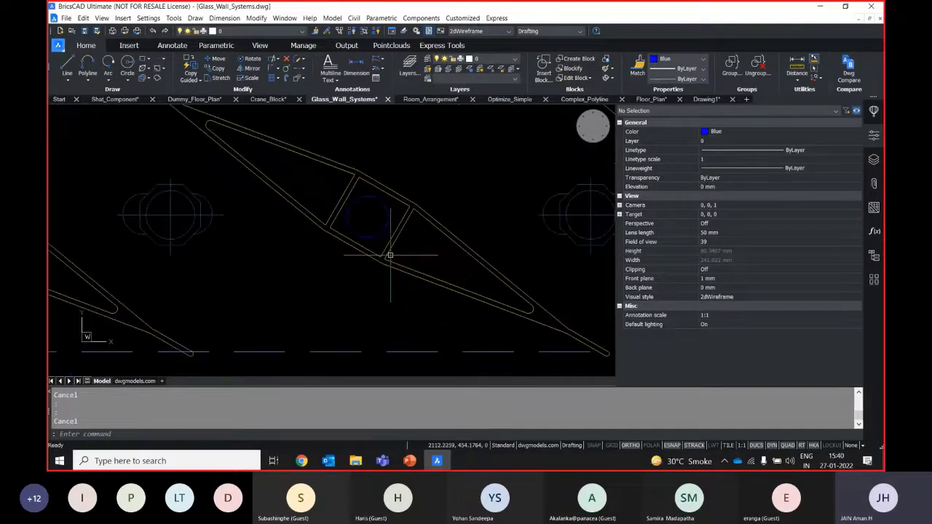
middle_click_drag(45, 247, 125, 233)
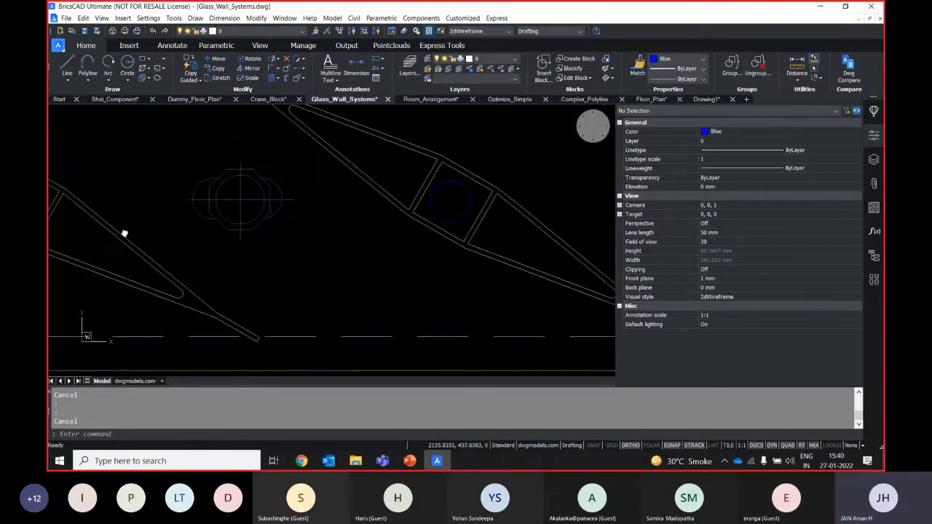
left_click(458, 240)
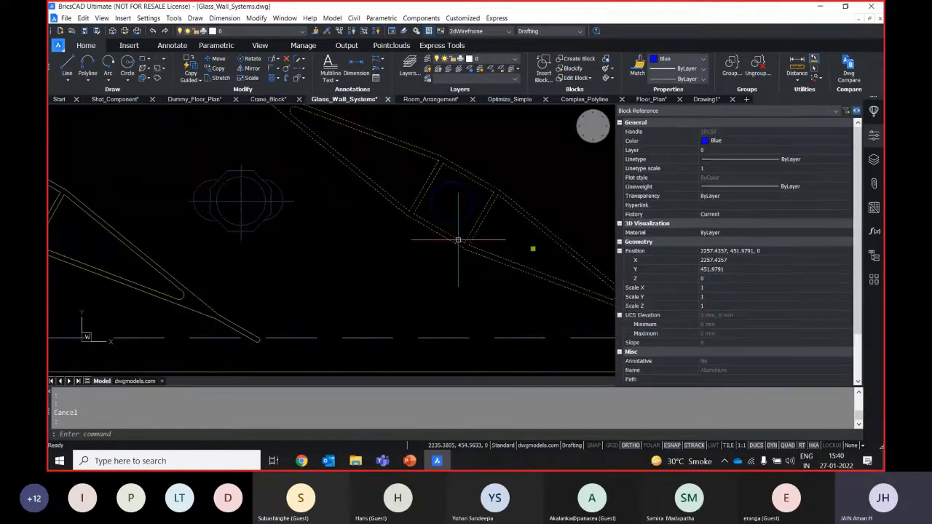
scroll(692, 364, "down", 3)
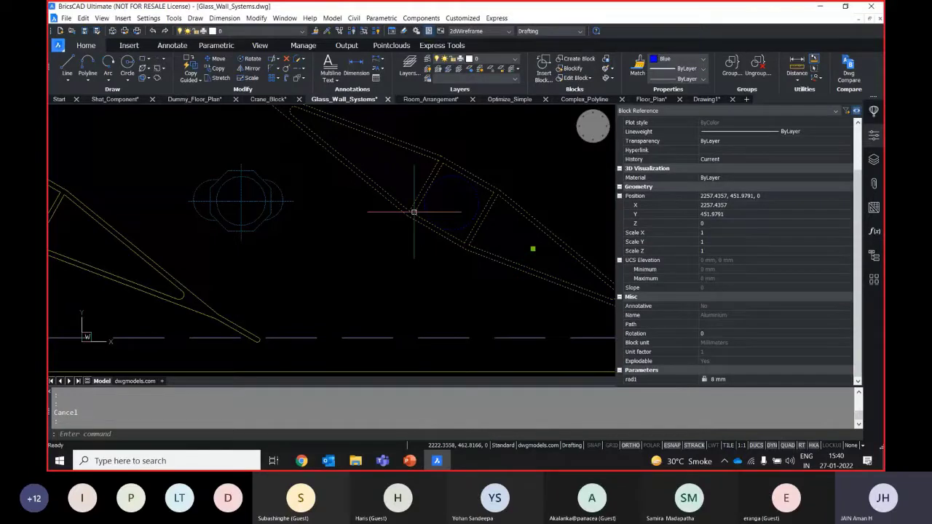
key("Escape")
scroll(430, 211, "down", 4)
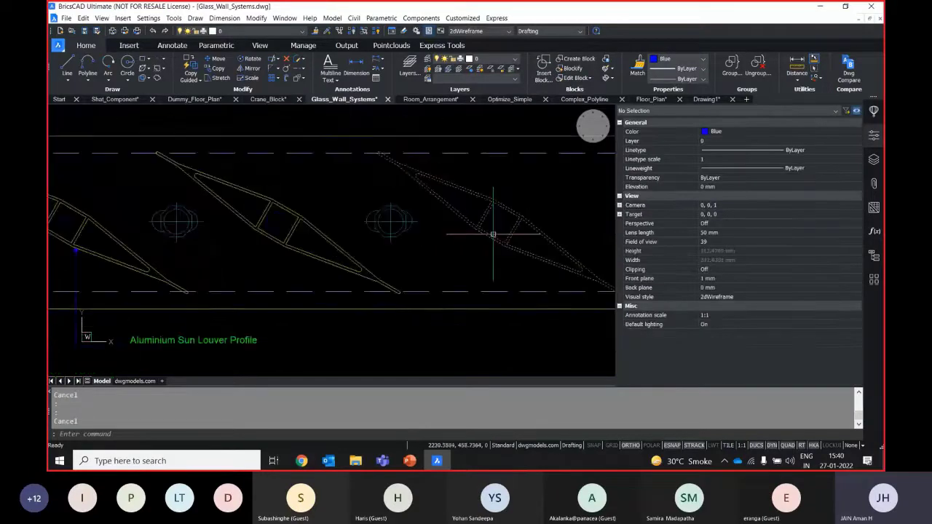
scroll(487, 239, "down", 2)
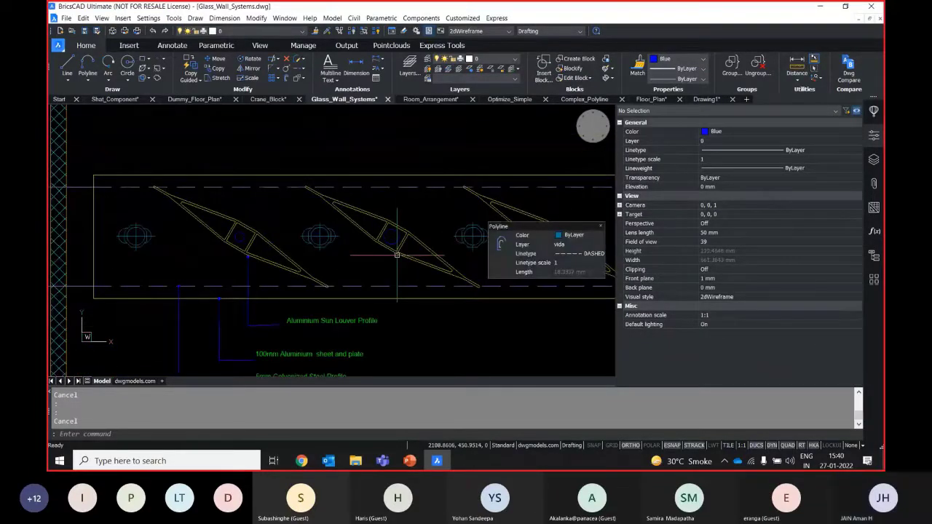
scroll(468, 207, "down", 3)
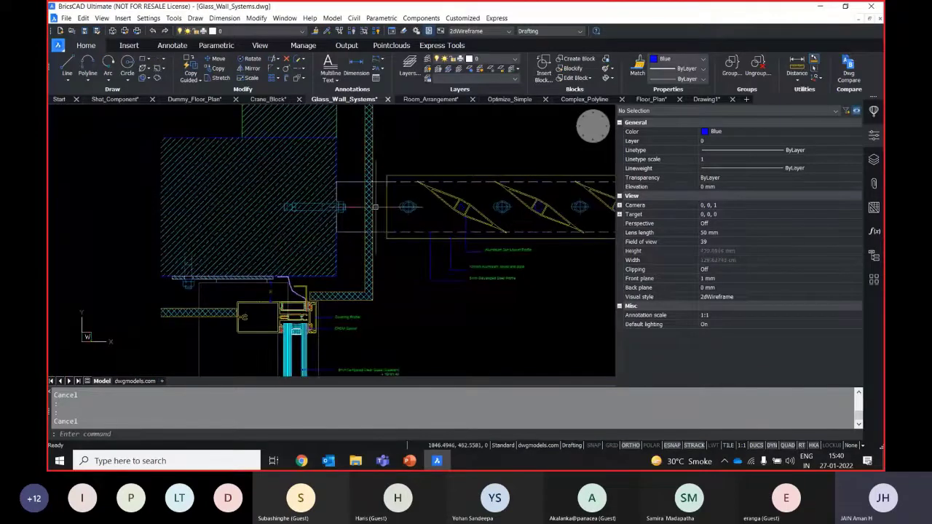
- Close the Properties panel and switch to the Room_Arrangement drawing
key("ctrl+1")
scroll(525, 244, "down", 4)
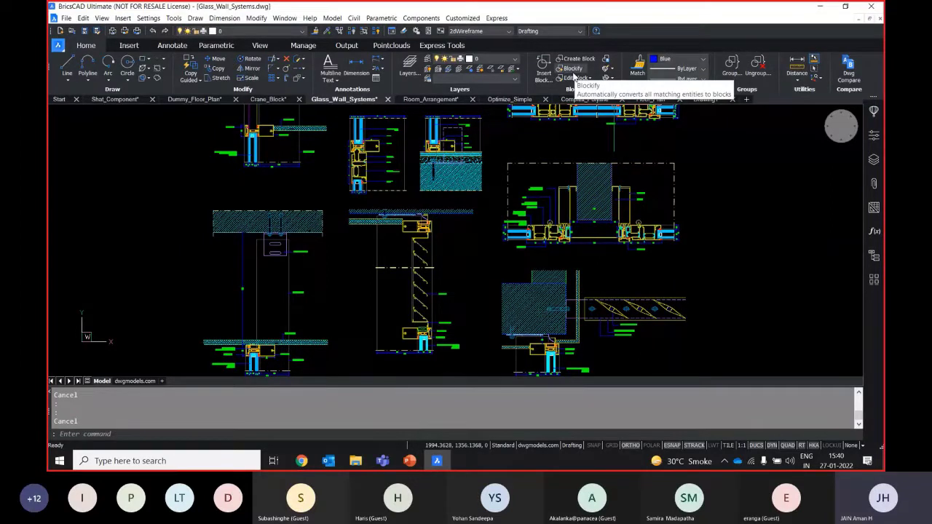
left_click(427, 101)
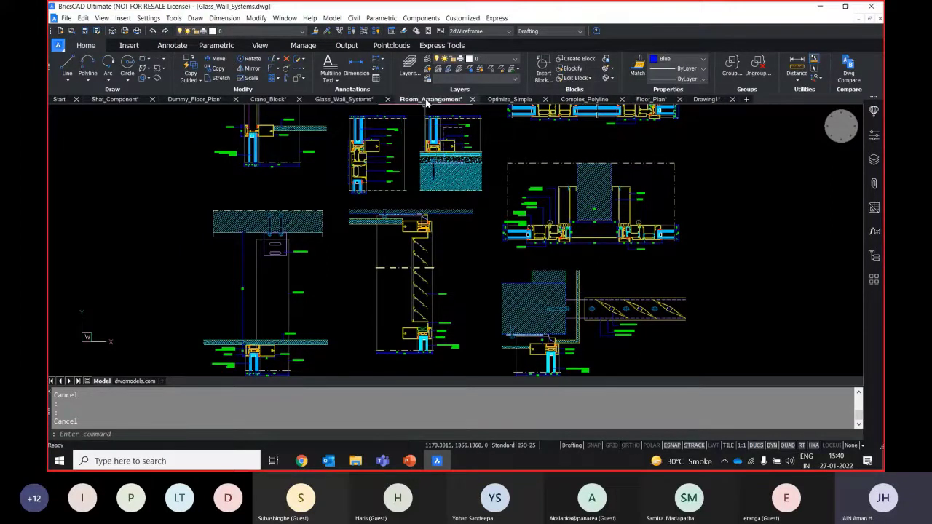
- Pan the floor plan over the office cubicles and show the copy/move options
middle_click_drag(660, 235, 566, 328)
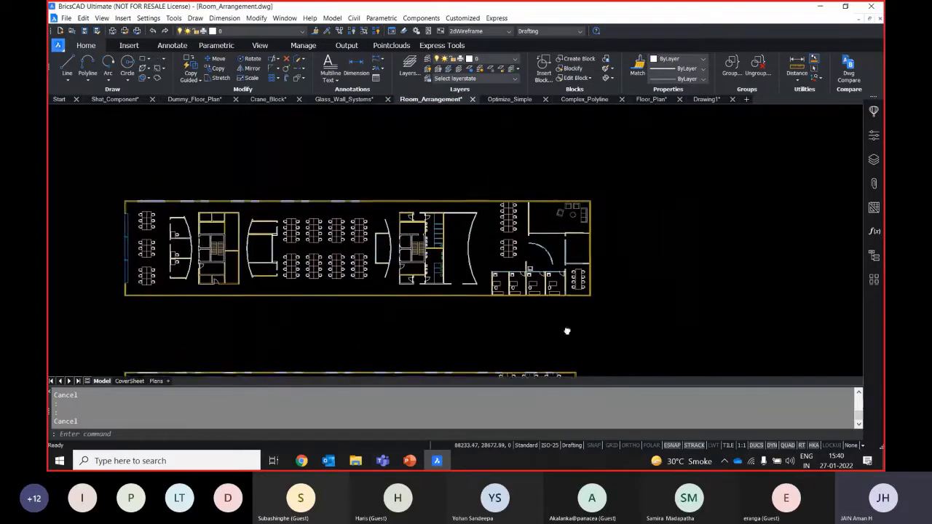
scroll(566, 328, "up", 1)
scroll(525, 290, "up", 2)
scroll(526, 236, "up", 3)
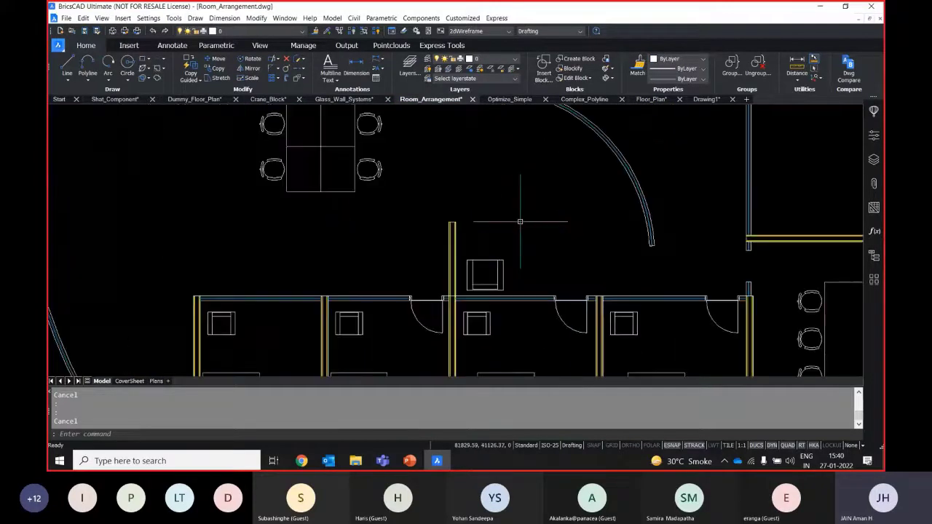
middle_click_drag(526, 237, 526, 130)
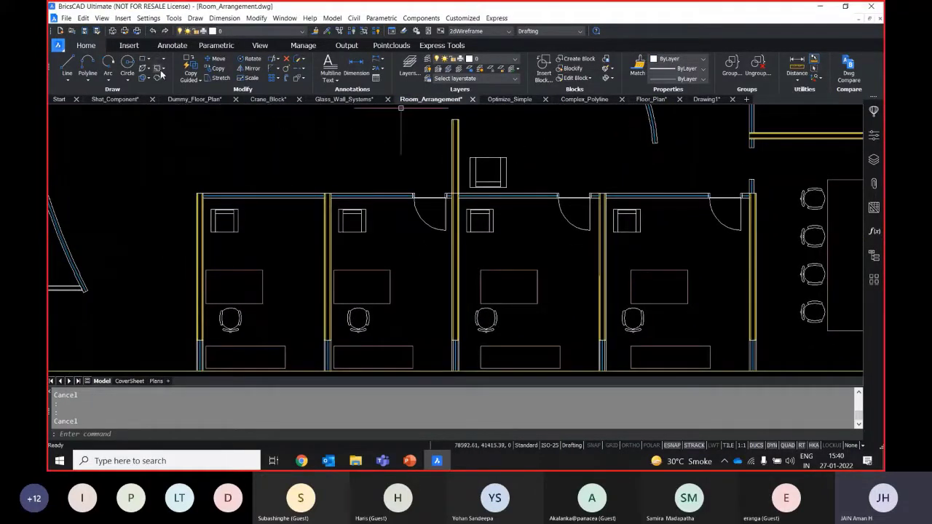
left_click(189, 80)
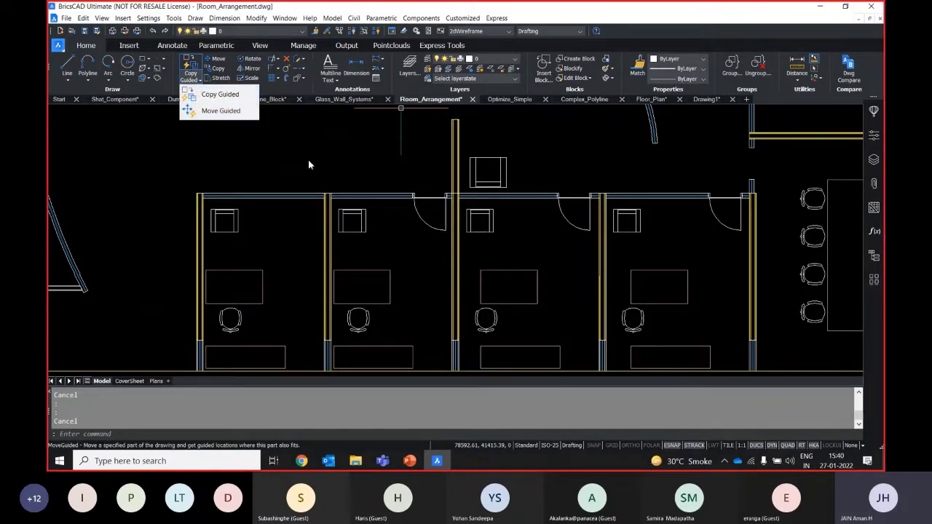
scroll(523, 169, "up", 3)
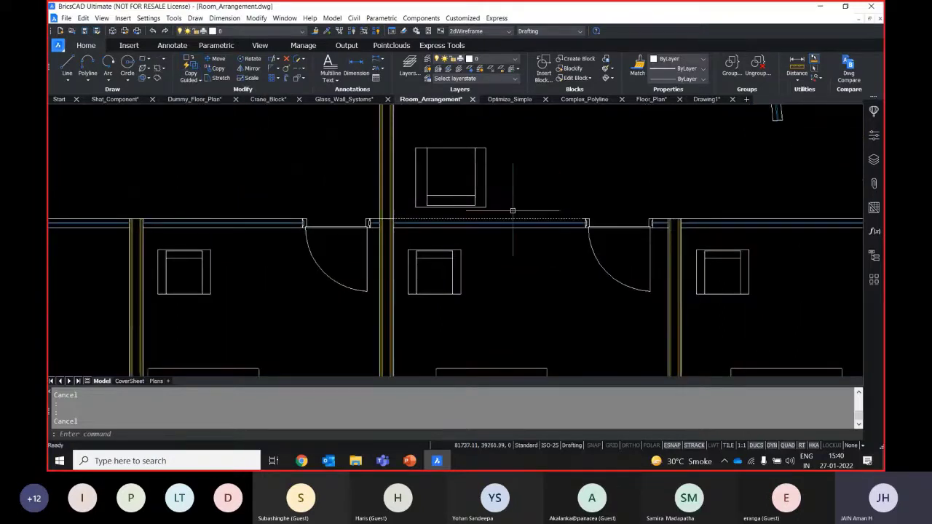
scroll(514, 262, "up", 2)
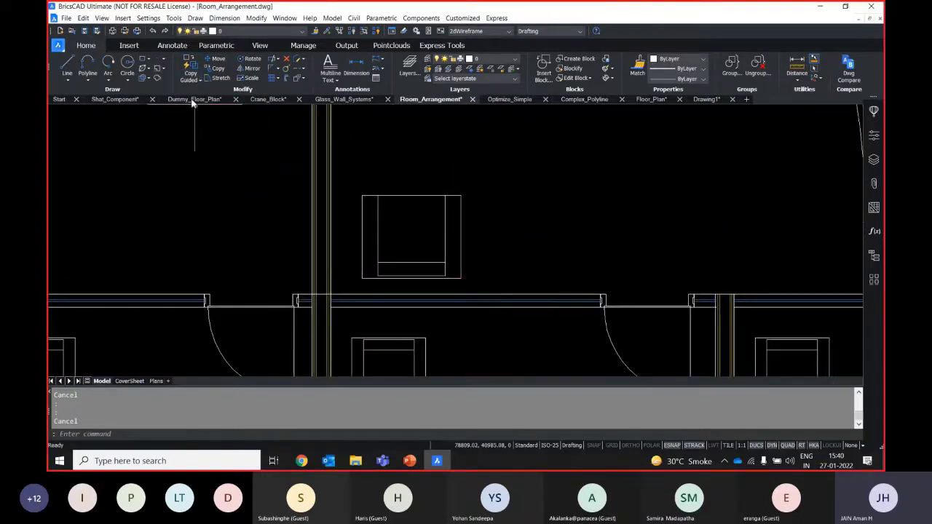
- Copy the office chair to a spot beside the curved wall
left_click(218, 67)
left_click_drag(491, 291, 342, 166)
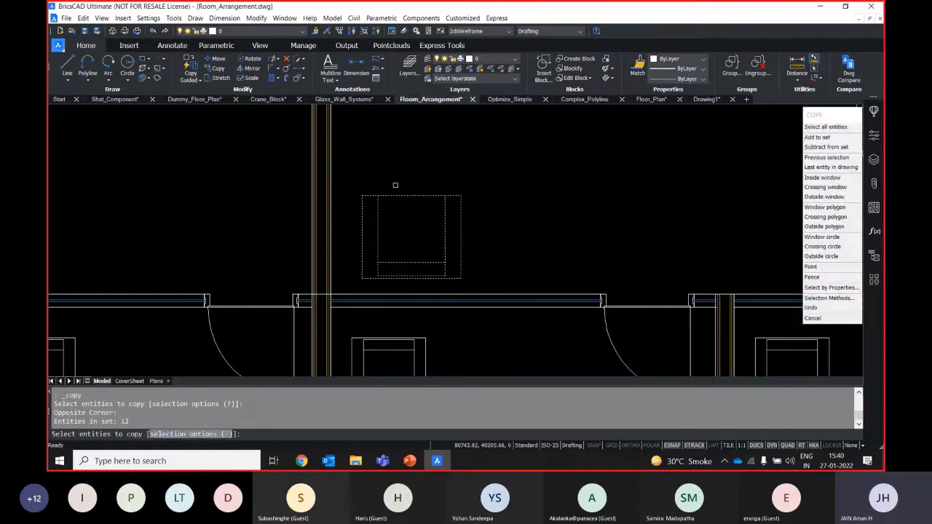
key("Return")
left_click(368, 265)
scroll(368, 264, "down", 2)
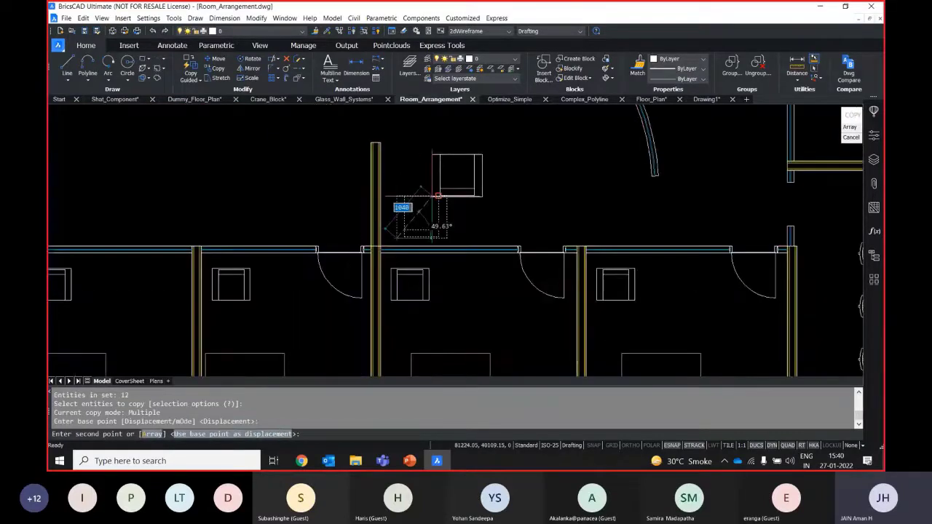
middle_click_drag(406, 204, 361, 272)
scroll(360, 272, "down", 2)
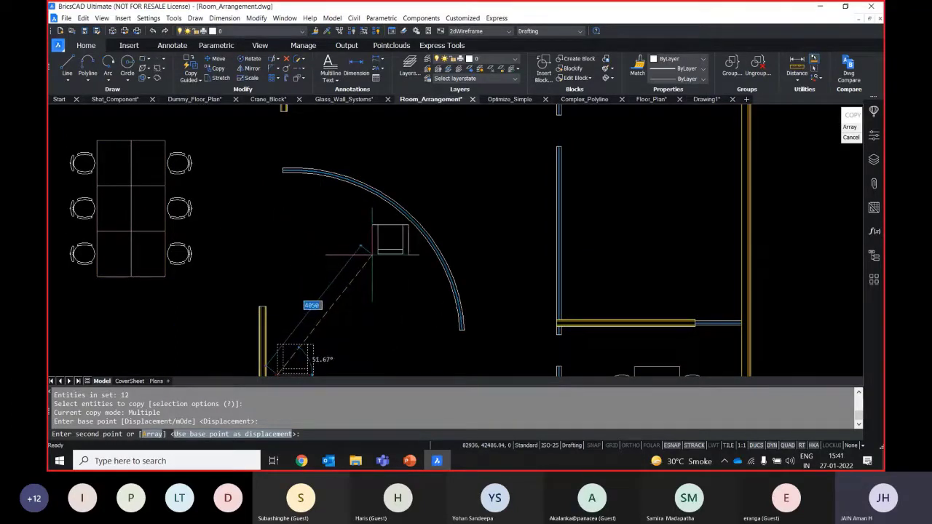
left_click(373, 252)
key("Escape")
- Erase the chair copy placed by the arc
scroll(397, 248, "up", 5)
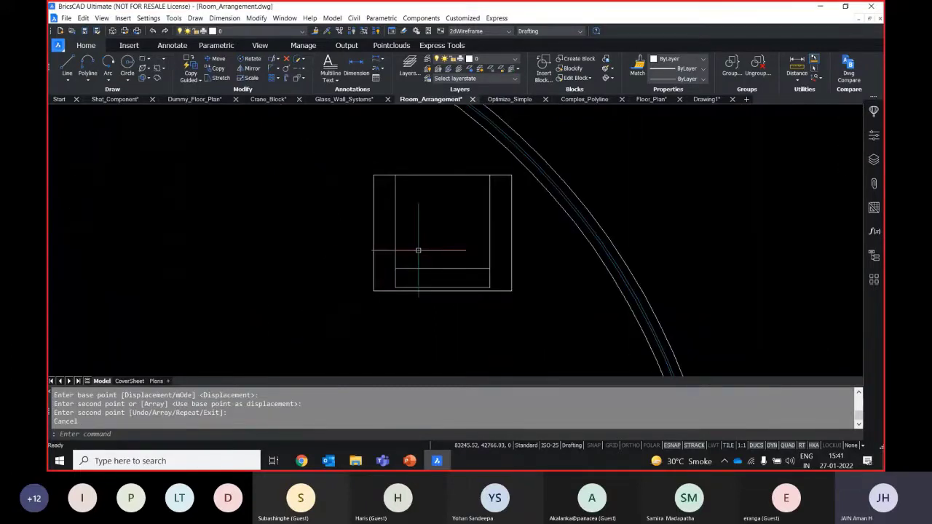
middle_click_drag(501, 198, 439, 231)
scroll(429, 273, "down", 2)
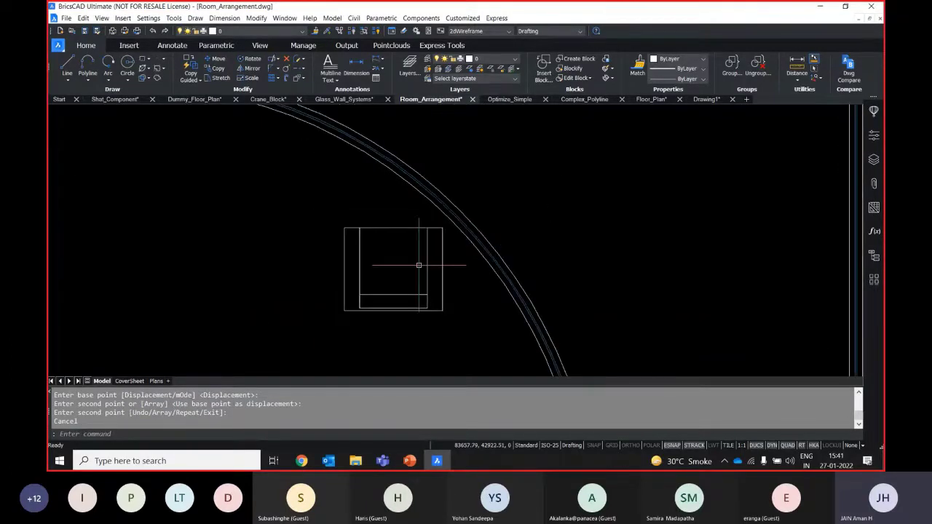
scroll(419, 265, "down", 2)
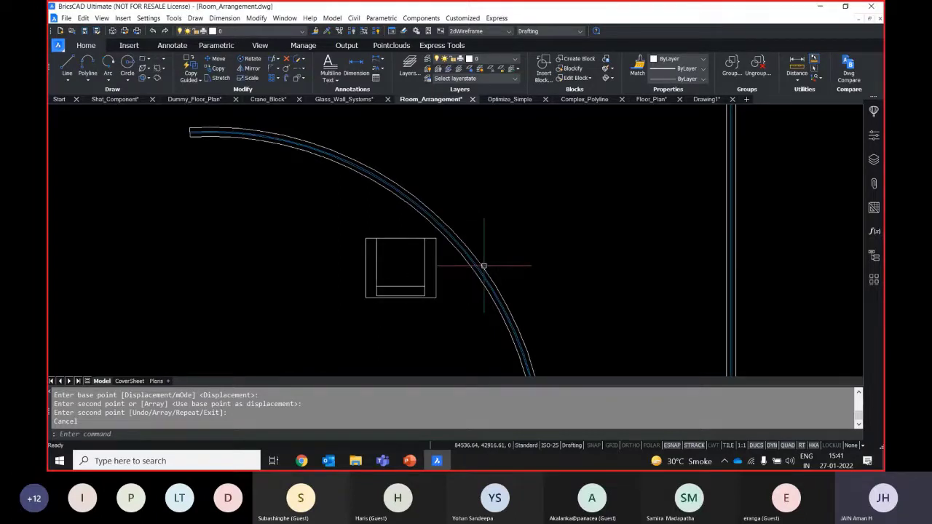
middle_click_drag(483, 323, 513, 195)
scroll(441, 185, "down", 3)
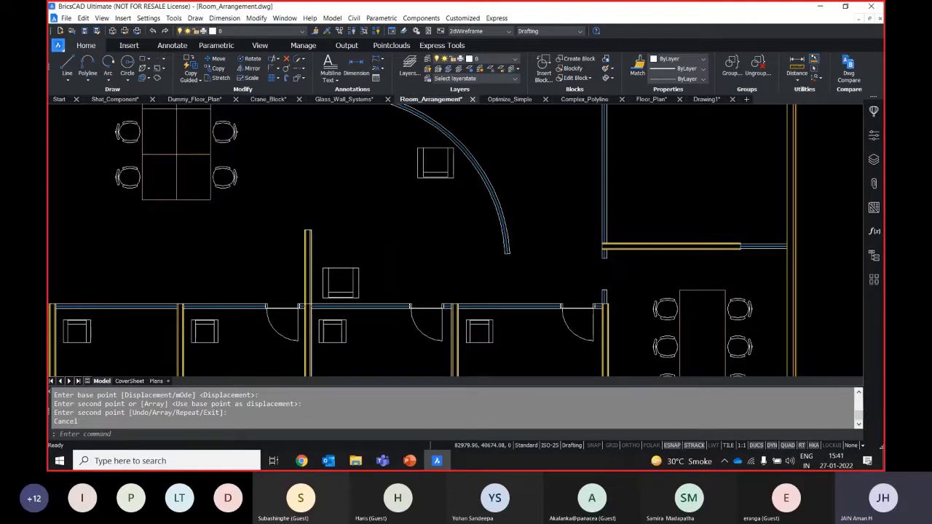
scroll(429, 216, "up", 4)
left_click(427, 223)
left_click(340, 186)
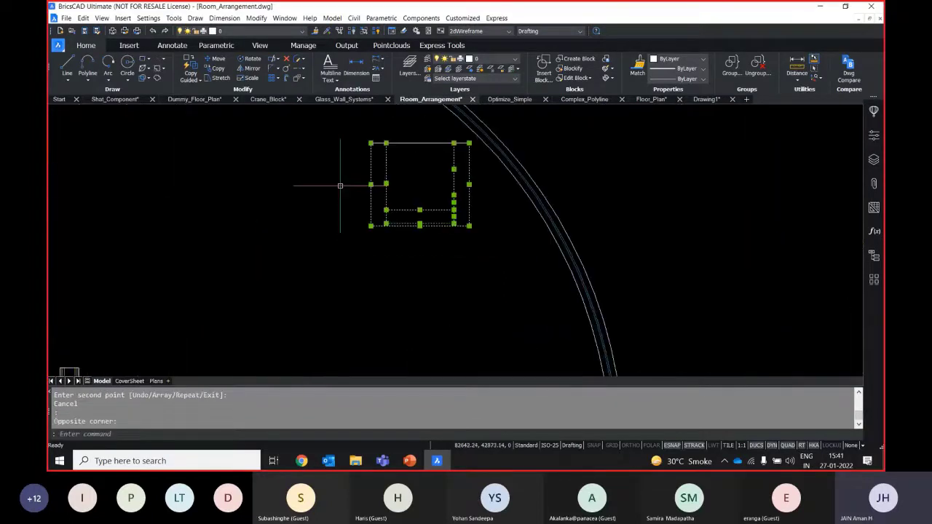
key("Delete")
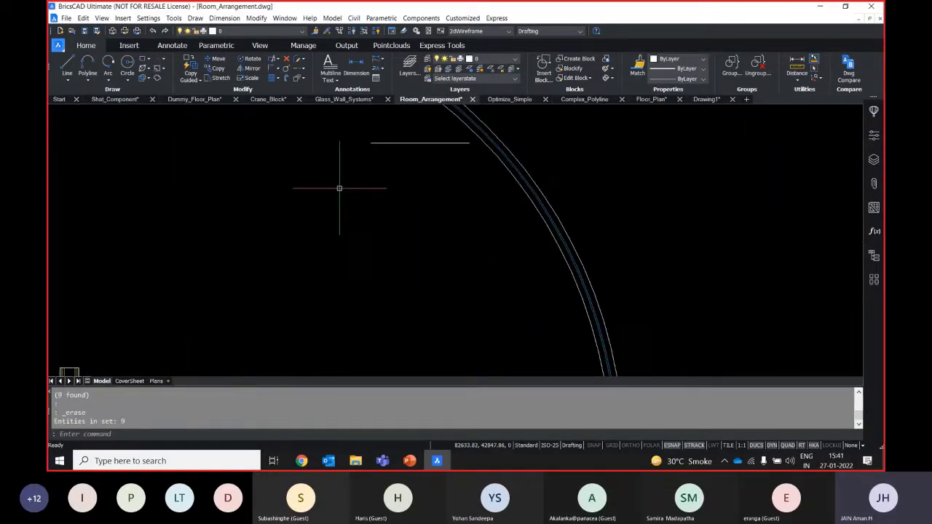
- Erase the leftover stray lines near the arc and start a guided copy
left_click(416, 161)
left_click(340, 115)
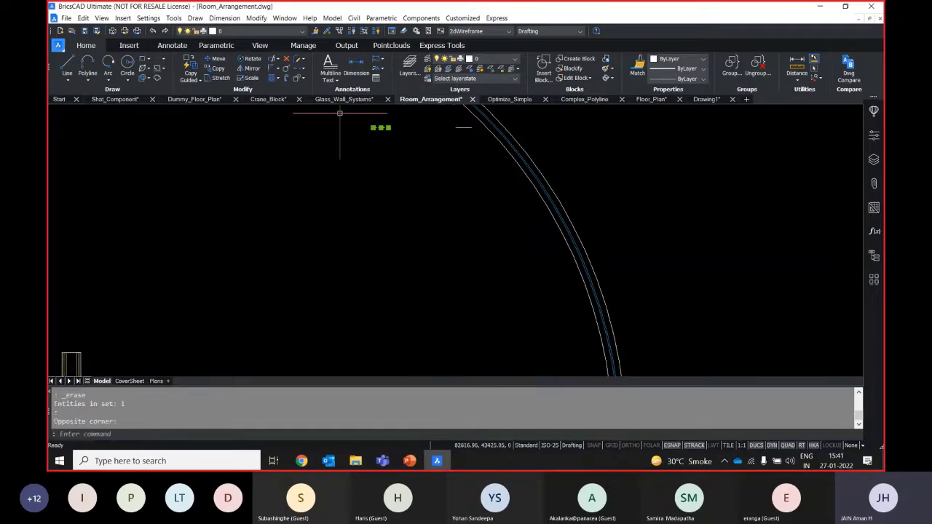
left_click(478, 175)
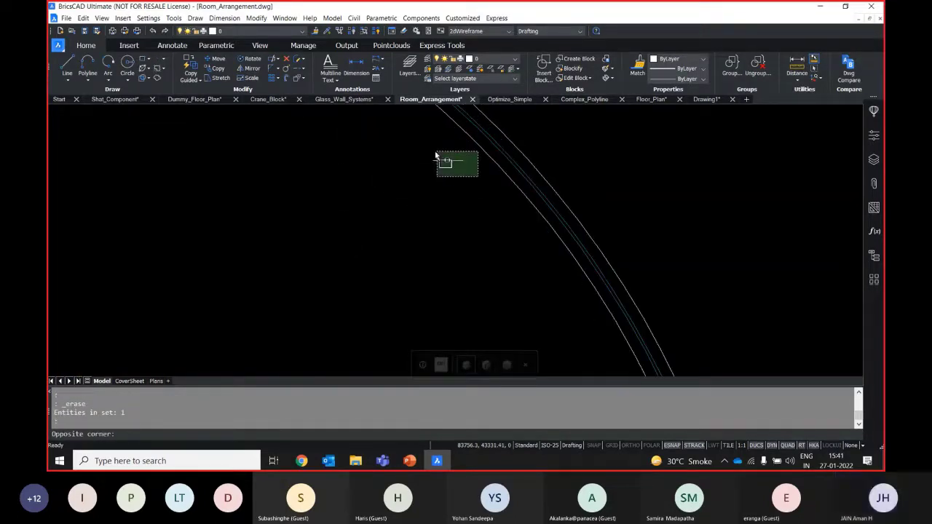
left_click(435, 150)
key("Delete")
scroll(408, 254, "down", 3)
middle_click_drag(408, 254, 321, 262)
scroll(321, 262, "down", 2)
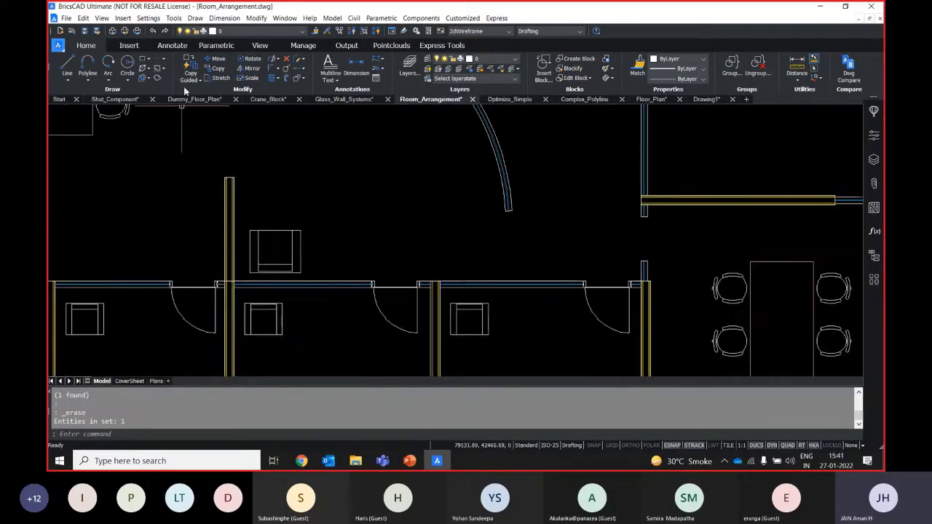
left_click(191, 76)
scroll(241, 222, "up", 3)
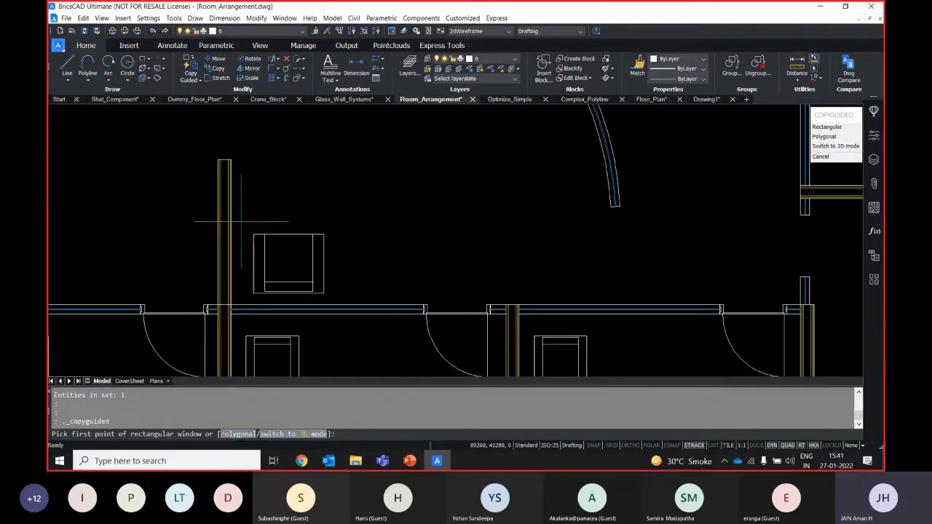
scroll(243, 221, "up", 2)
left_click(250, 225)
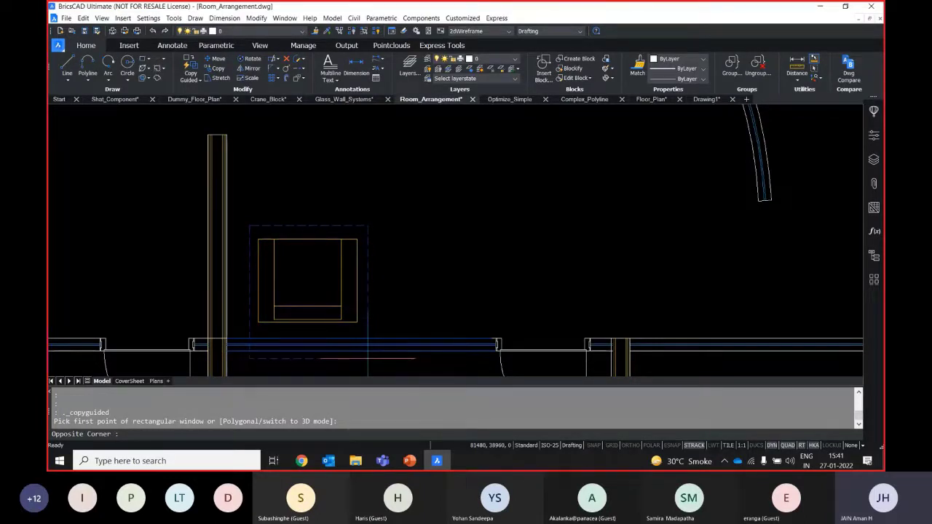
left_click(368, 357)
scroll(445, 277, "up", 3)
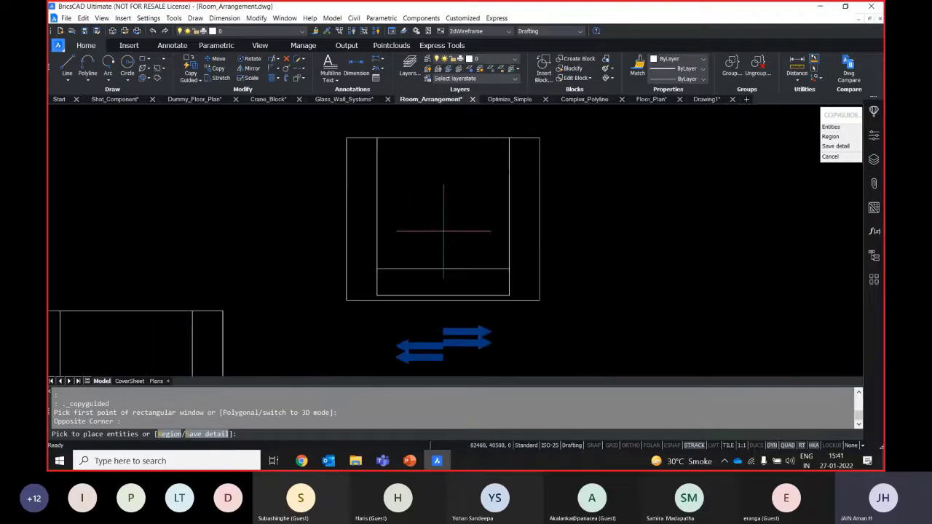
middle_click_drag(444, 231, 431, 215)
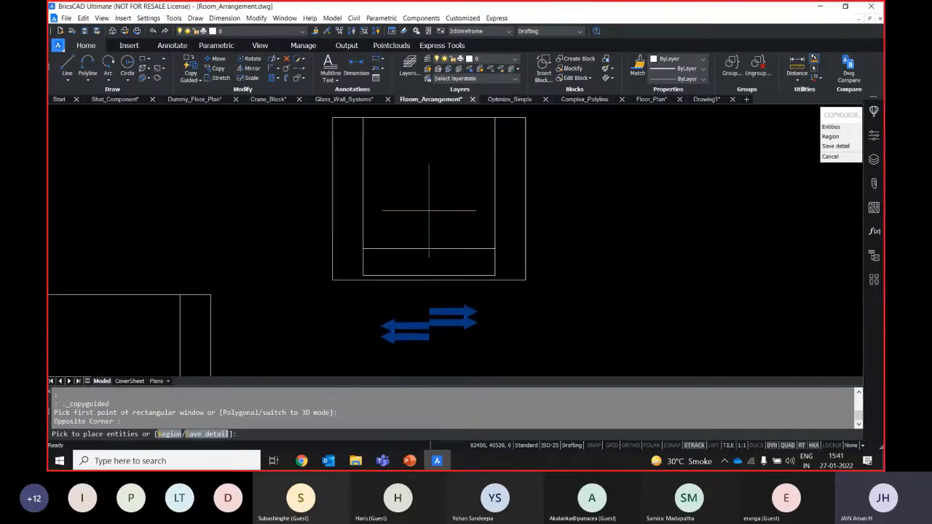
scroll(429, 211, "down", 3)
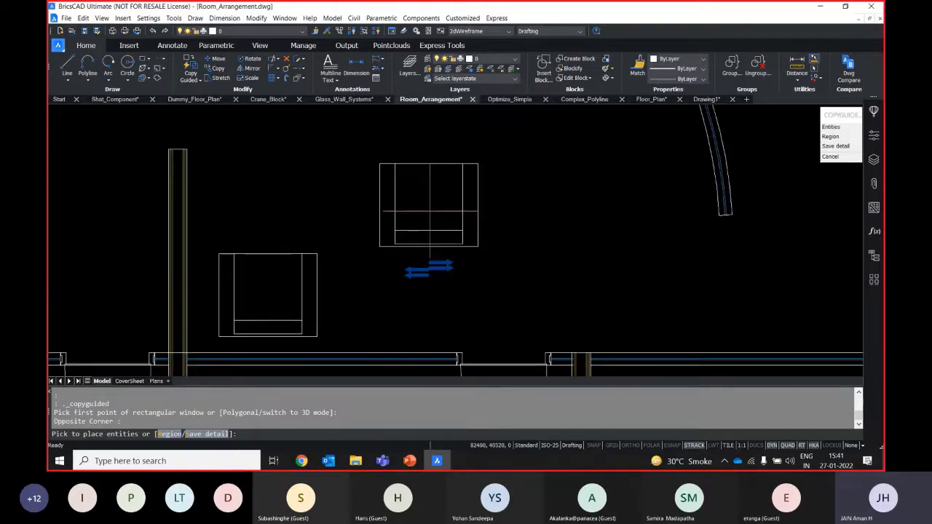
mouse_move(484, 193)
middle_mouse_down()
mouse_move(333, 328)
mouse_move(343, 312)
middle_mouse_up()
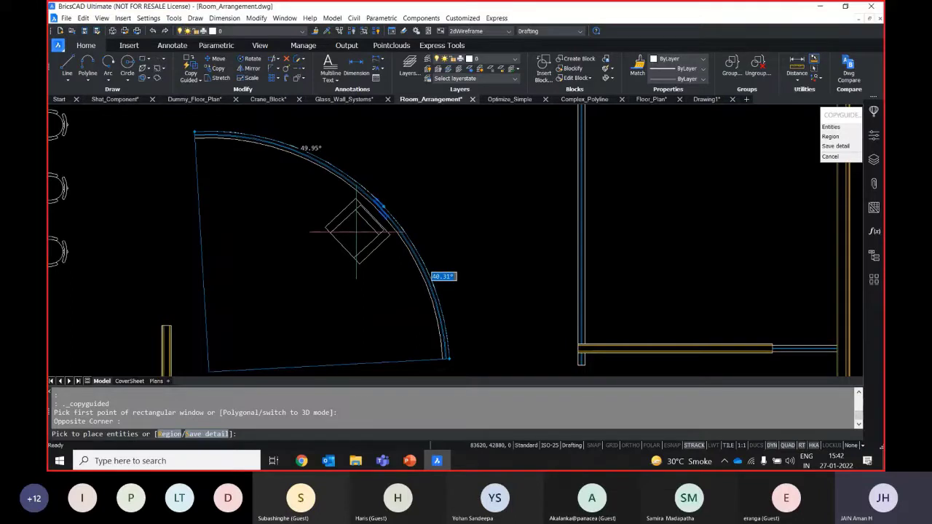
type("45")
key("Return")
key("Escape")
scroll(368, 243, "up", 3)
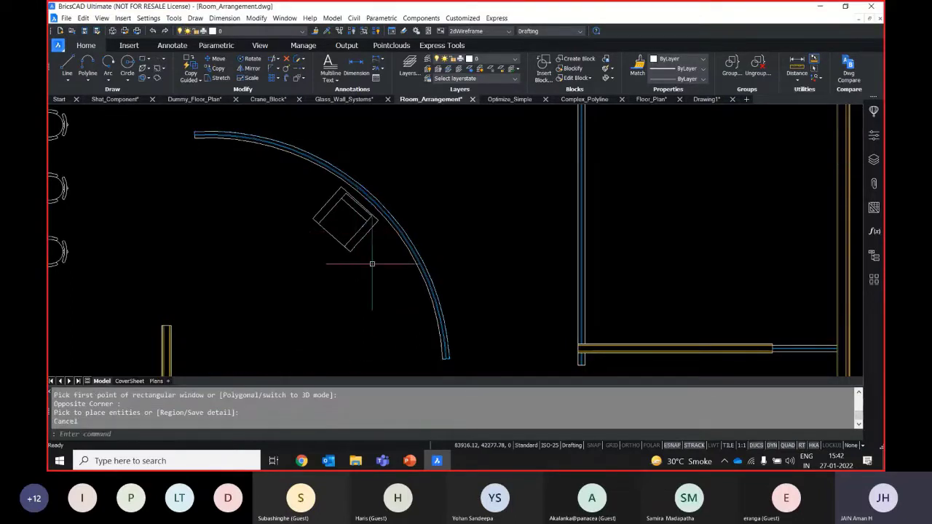
scroll(372, 250, "up", 4)
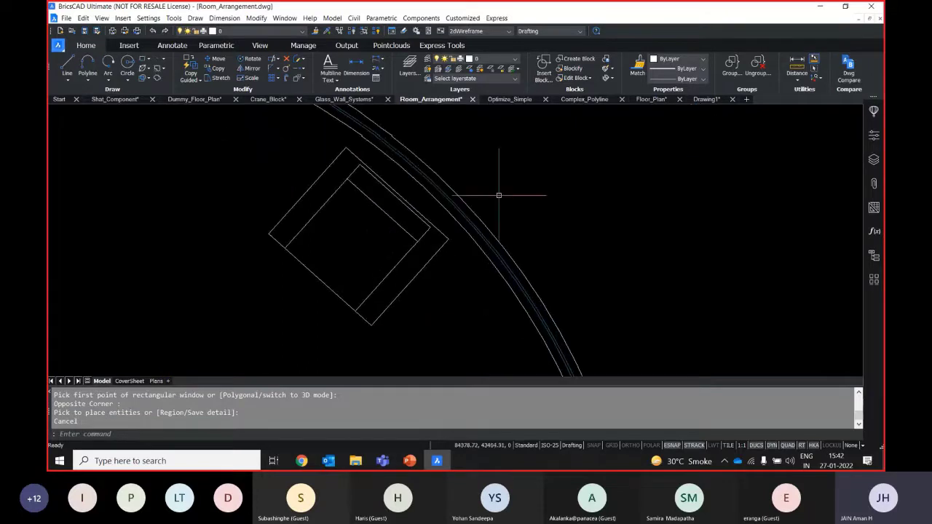
scroll(466, 208, "down", 2)
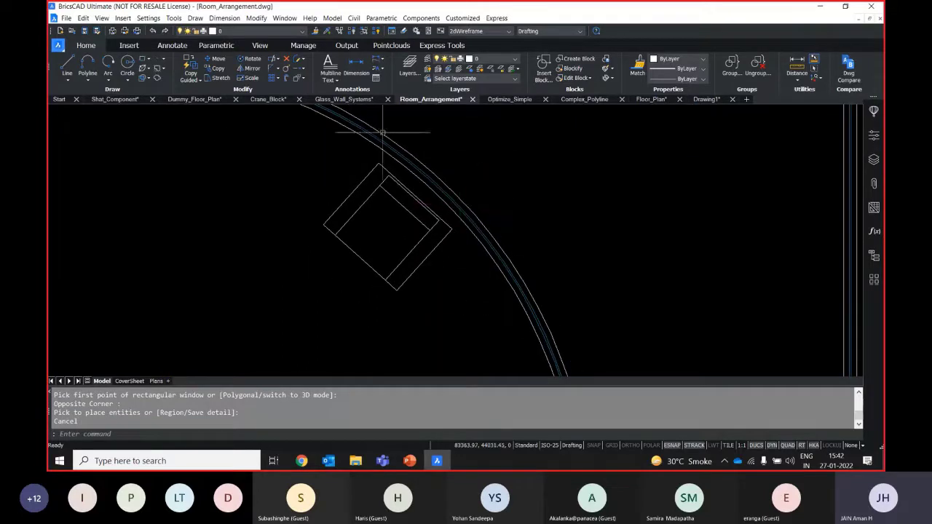
scroll(473, 219, "down", 2)
scroll(473, 218, "down", 5)
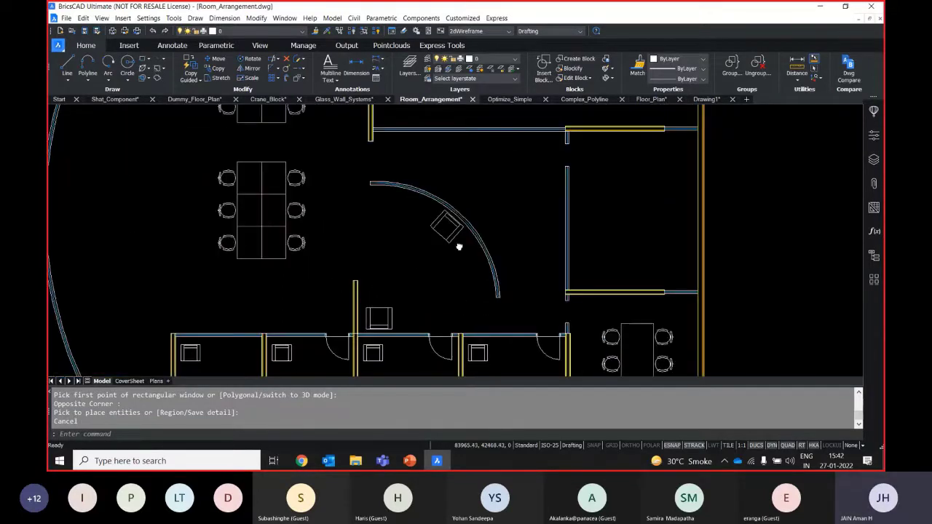
scroll(393, 197, "up", 2)
middle_click_drag(431, 183, 433, 211)
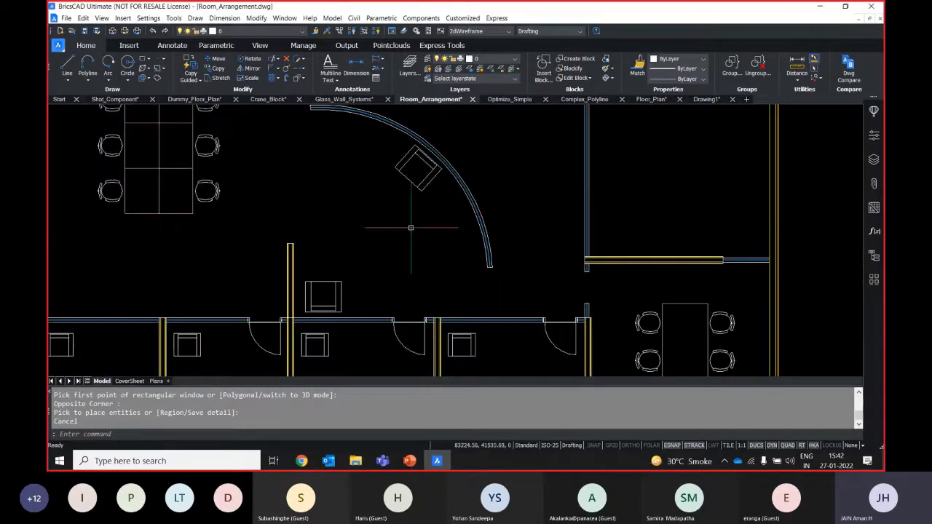
middle_click_drag(433, 214, 473, 184)
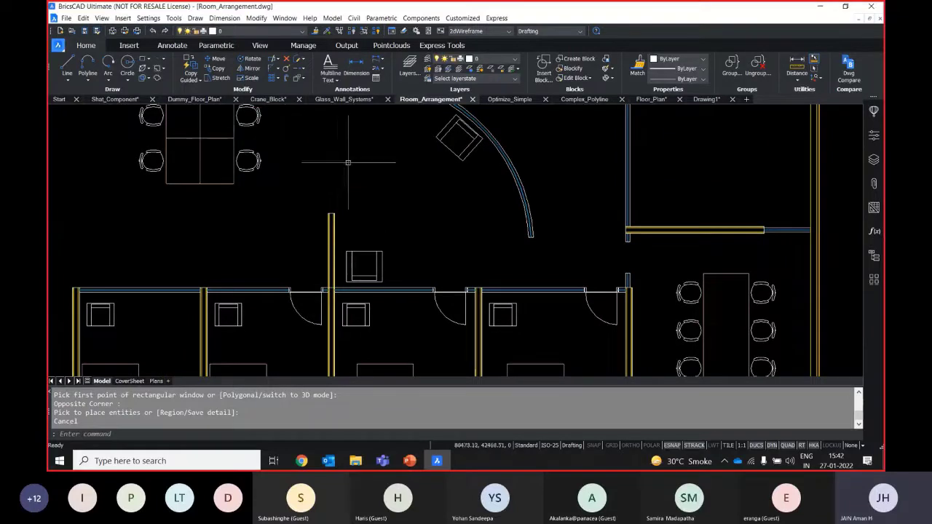
scroll(622, 328, "up", 3)
scroll(418, 310, "down", 4)
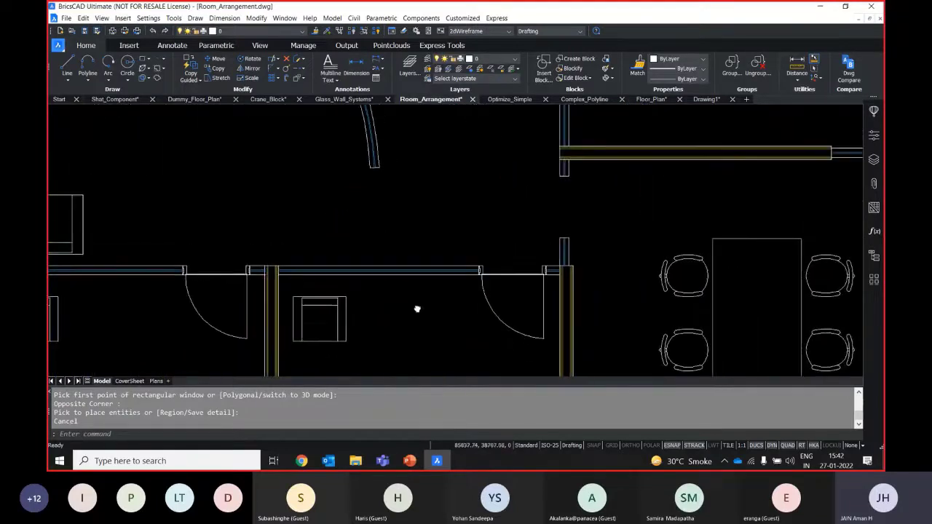
middle_click_drag(381, 327, 372, 270)
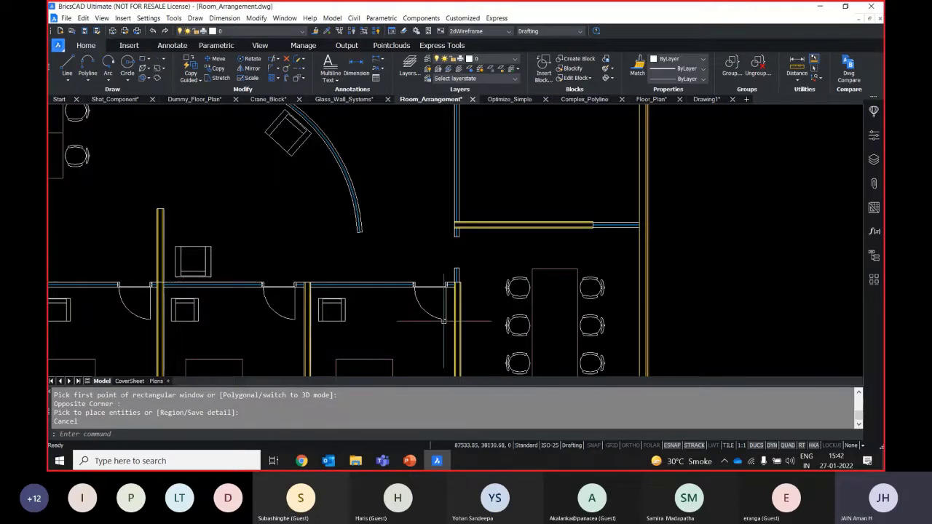
scroll(476, 306, "up", 4)
left_click(195, 81)
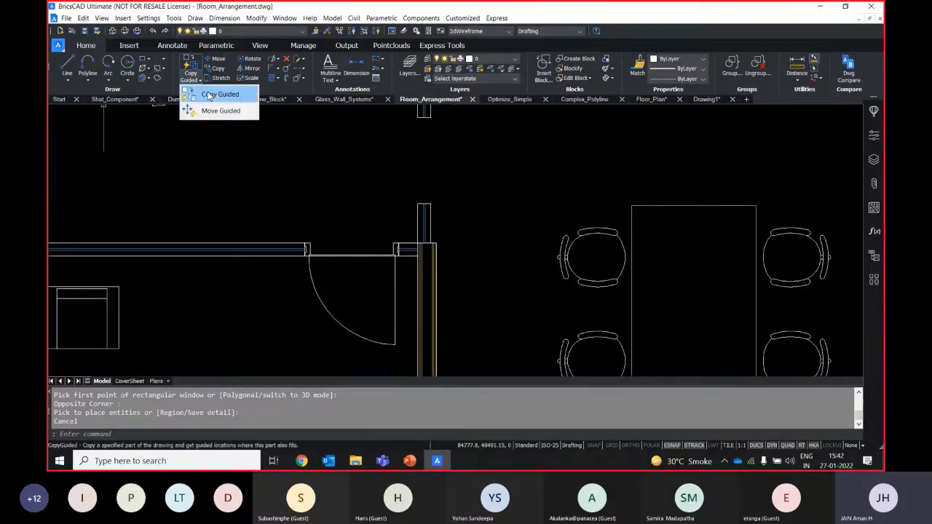
left_click(221, 94)
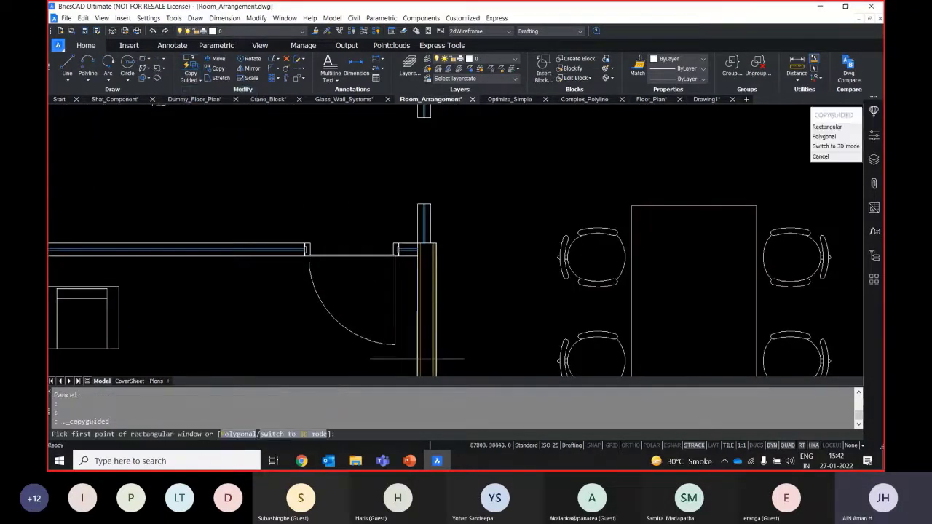
left_click(408, 356)
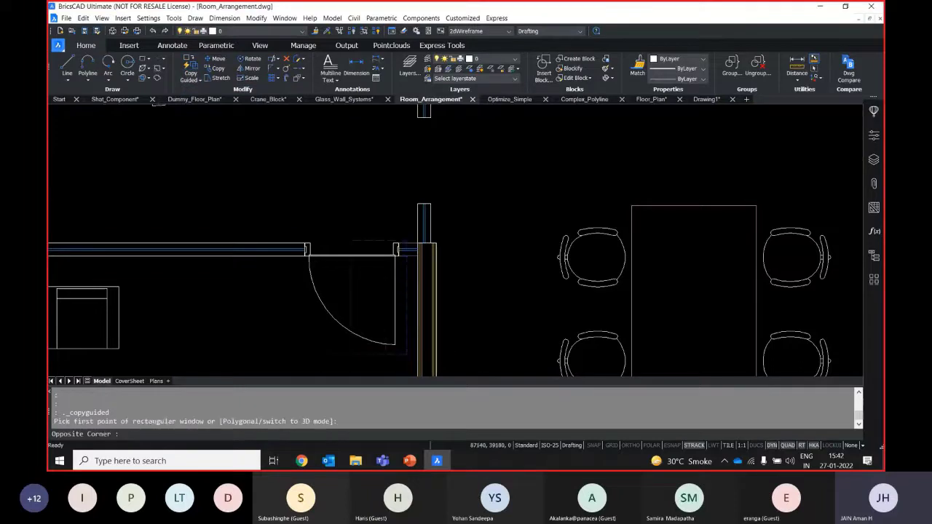
left_click(288, 212)
scroll(313, 219, "down", 3)
scroll(345, 218, "up", 3)
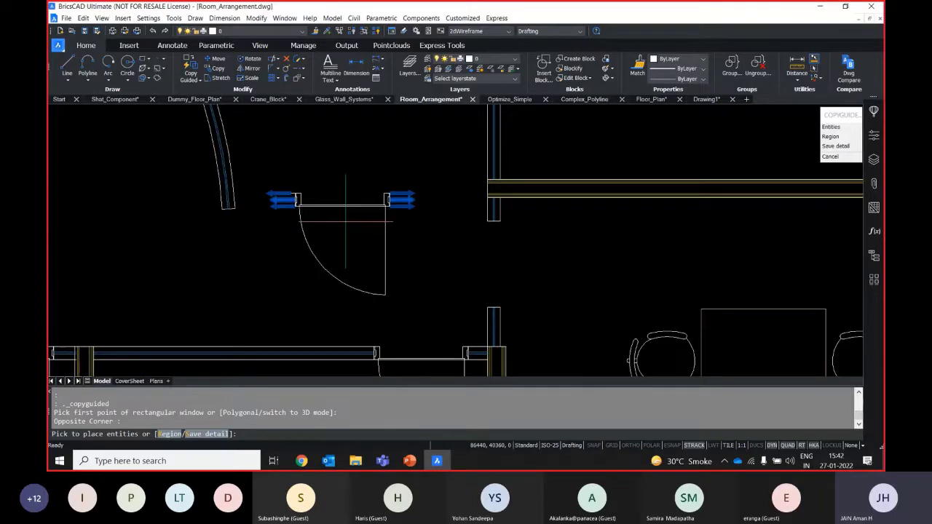
scroll(345, 219, "down", 5)
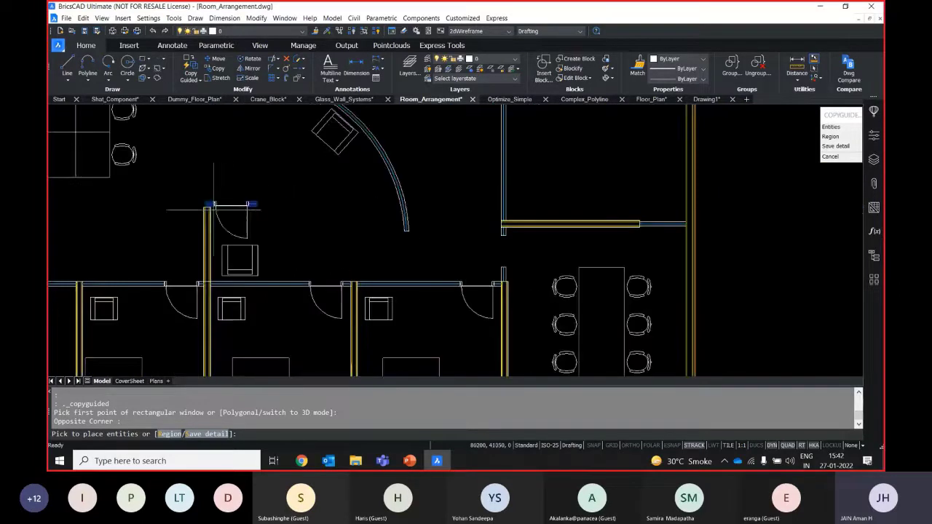
scroll(92, 187, "up", 4)
scroll(233, 243, "down", 4)
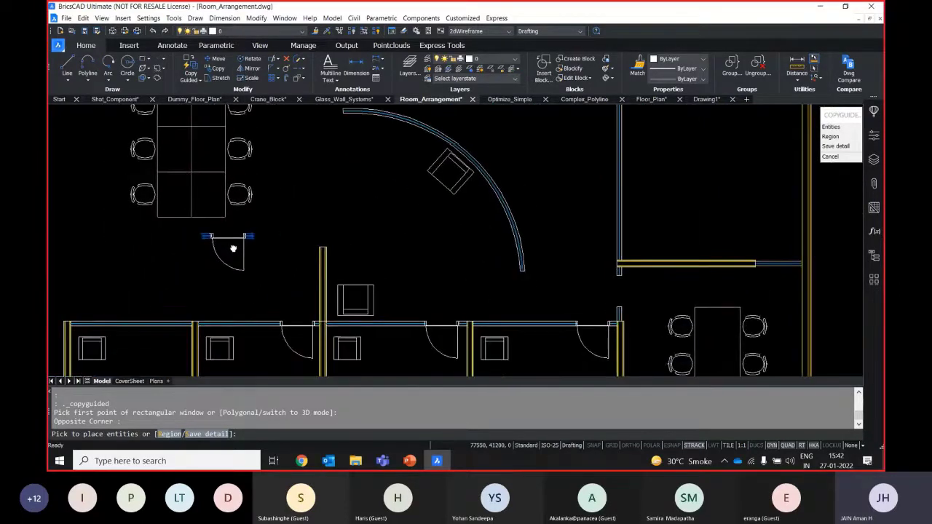
mouse_move(459, 219)
middle_mouse_down()
mouse_move(426, 250)
mouse_move(251, 310)
middle_mouse_up()
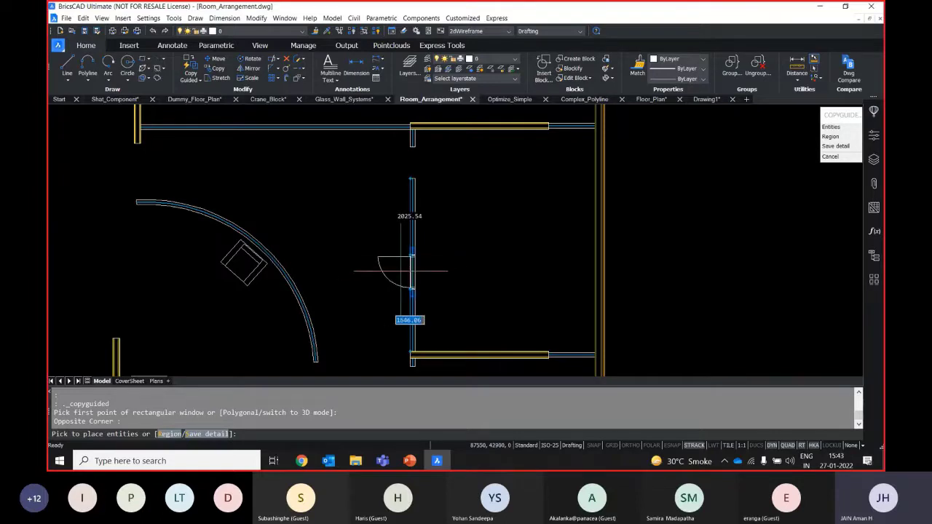
key("Escape")
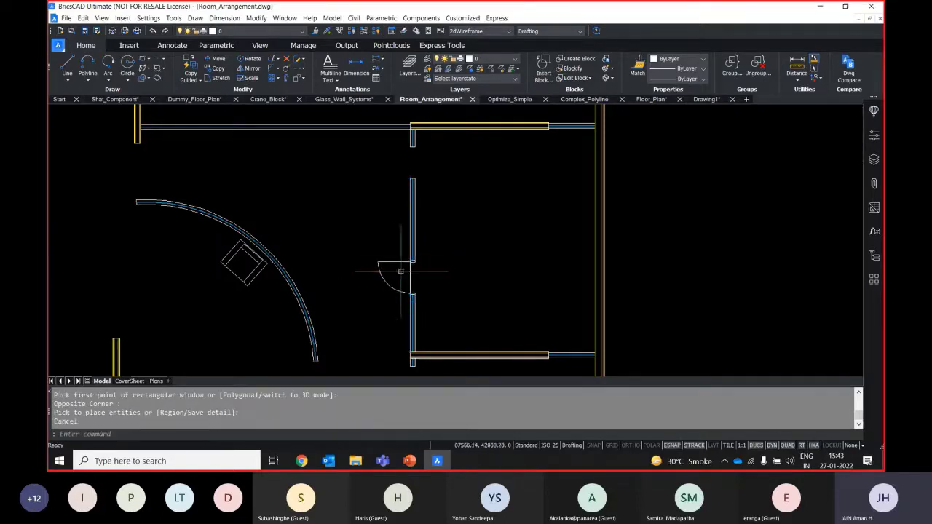
scroll(401, 271, "up", 6)
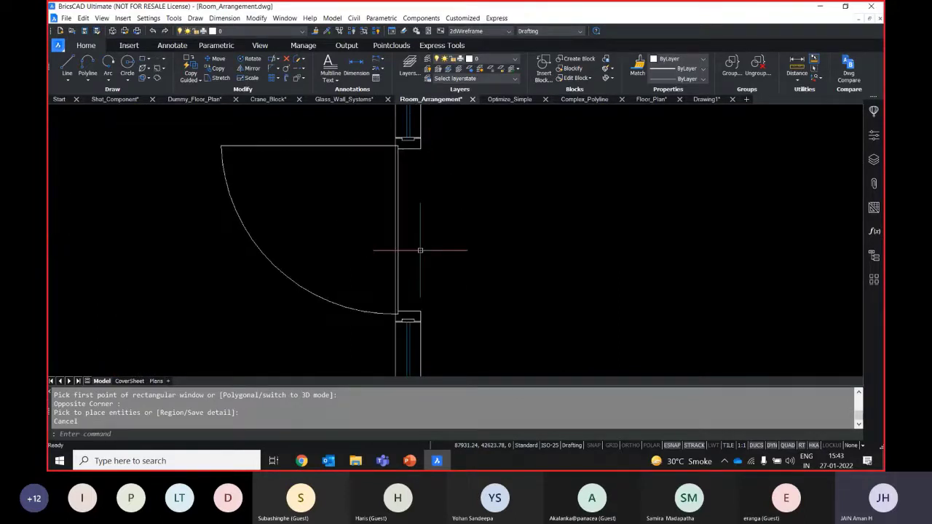
scroll(455, 302, "down", 8)
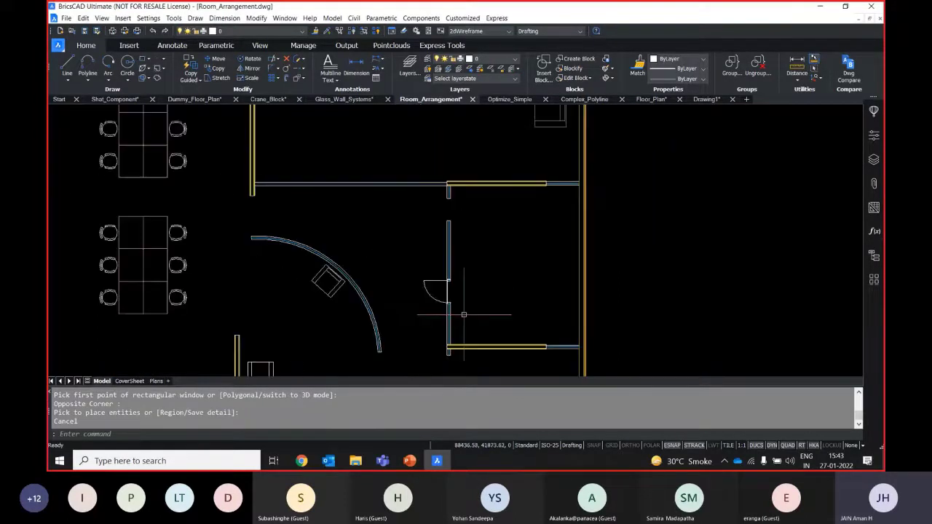
middle_click_drag(464, 314, 476, 262)
scroll(476, 262, "down", 4)
scroll(450, 308, "up", 6)
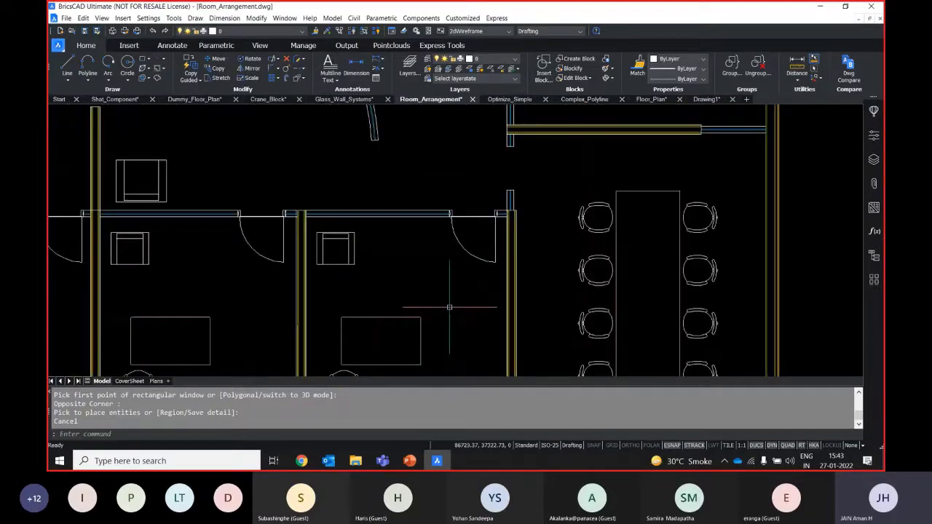
scroll(315, 174, "down", 2)
middle_click_drag(314, 174, 361, 214)
left_click(194, 80)
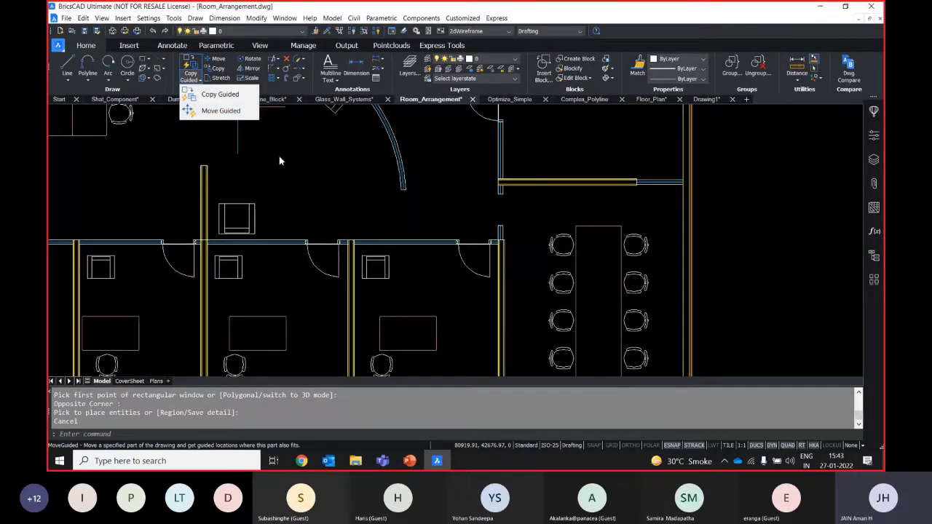
left_click(232, 116)
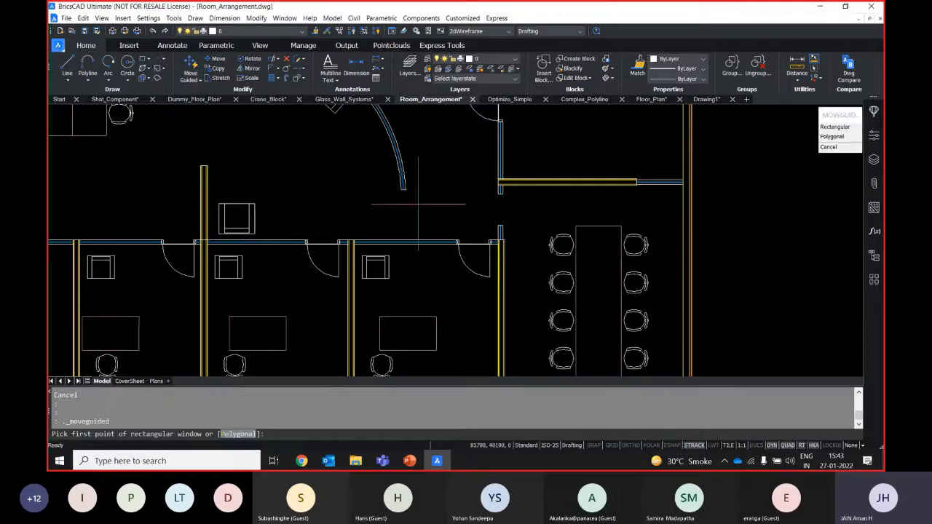
scroll(395, 308, "up", 3)
scroll(473, 207, "up", 4)
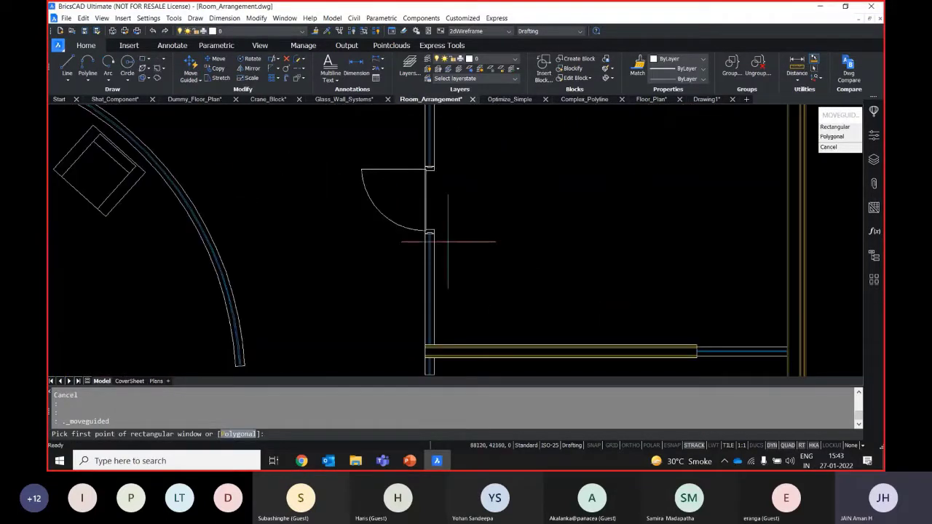
left_click(506, 319)
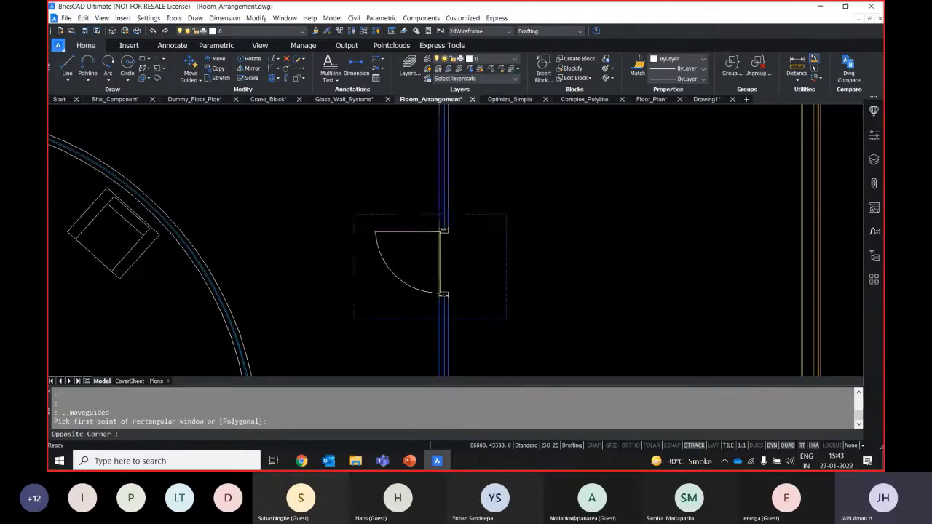
left_click(340, 202)
middle_click_drag(341, 202, 355, 274)
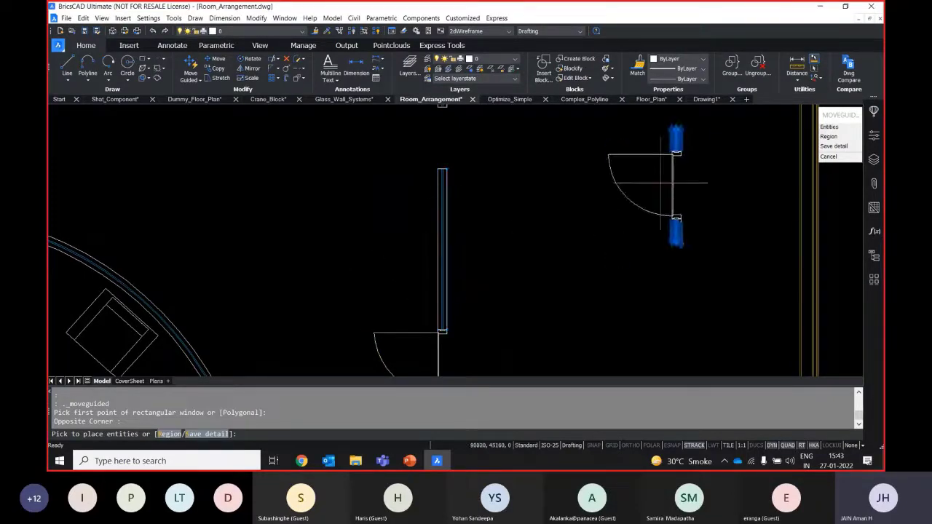
middle_click_drag(676, 182, 599, 218)
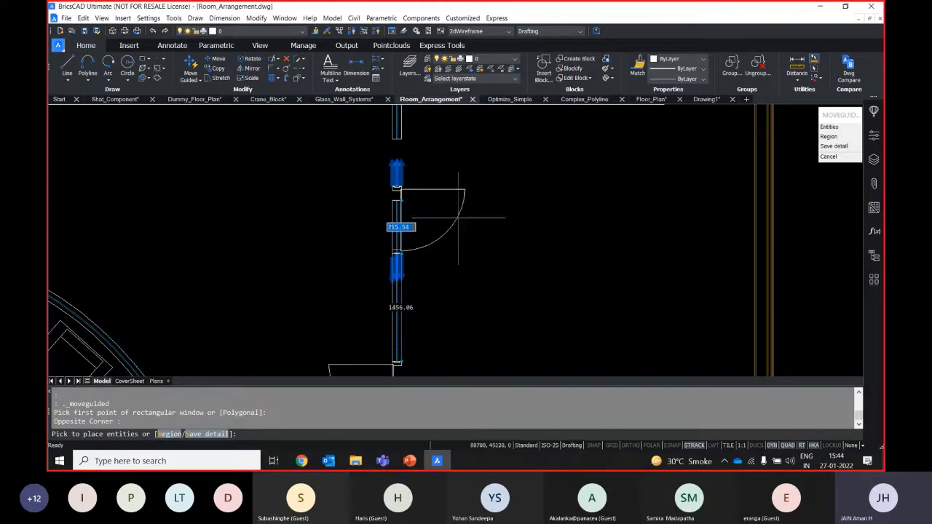
scroll(502, 266, "down", 3)
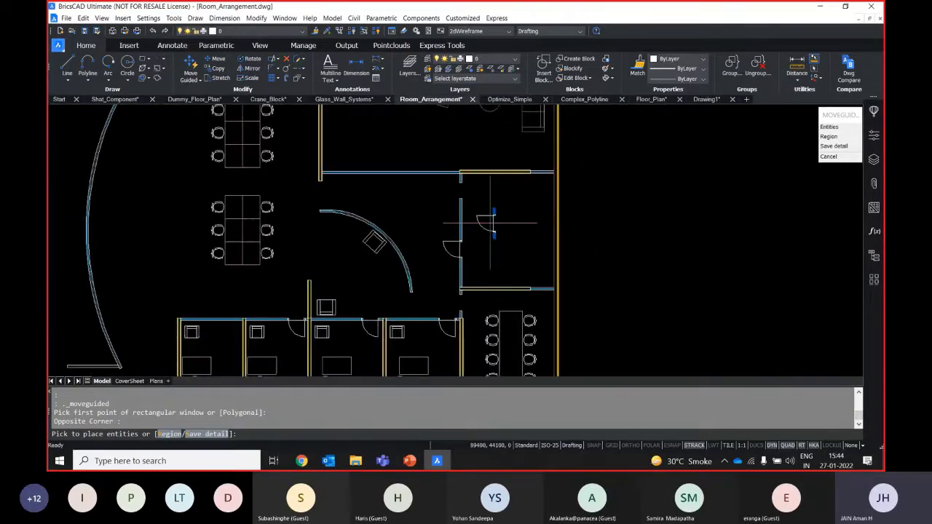
scroll(502, 218, "up", 4)
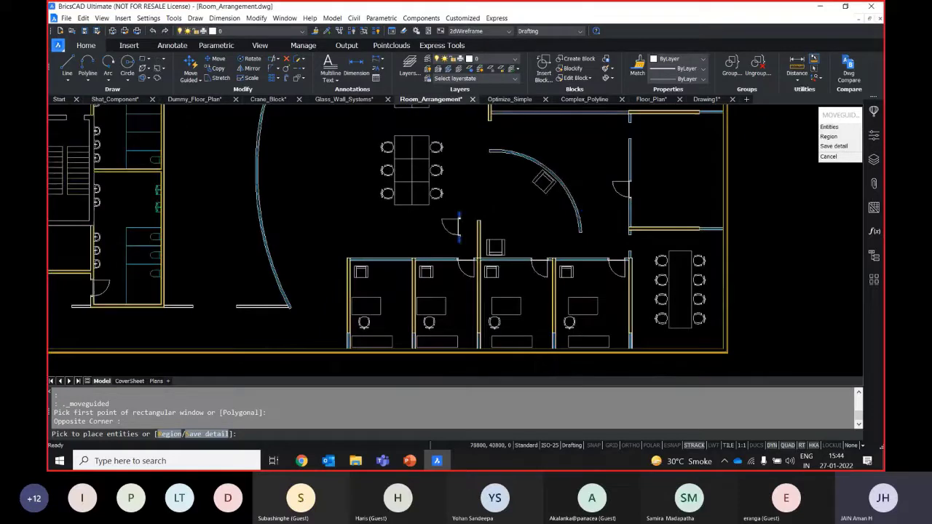
scroll(626, 189, "up", 3)
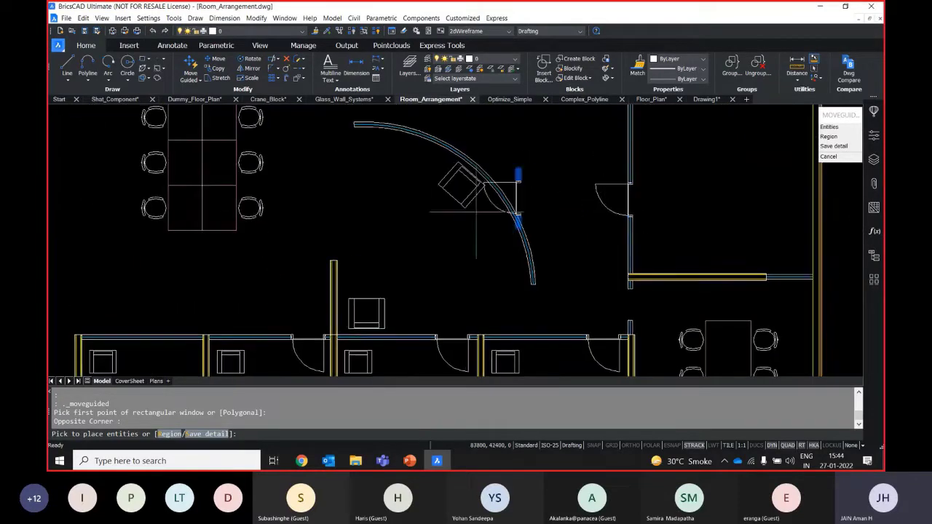
middle_click_drag(255, 268, 437, 251)
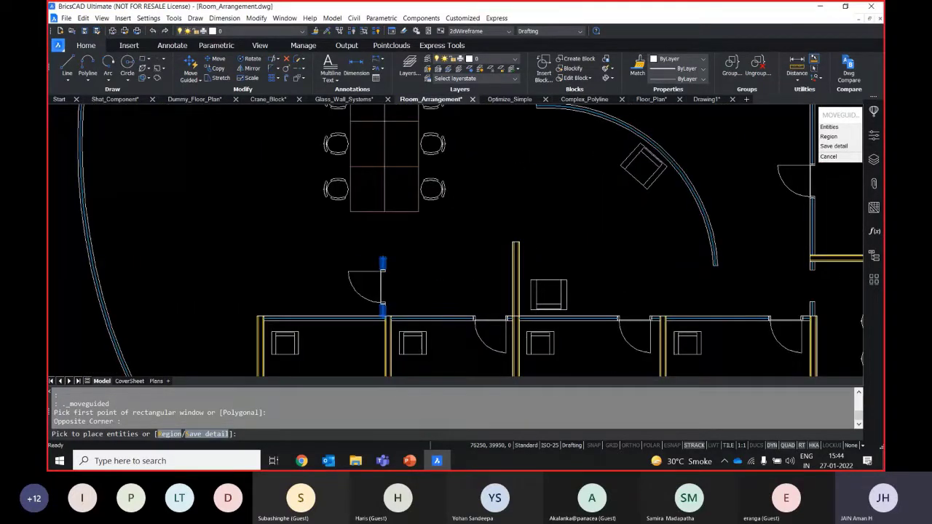
scroll(366, 299, "up", 2)
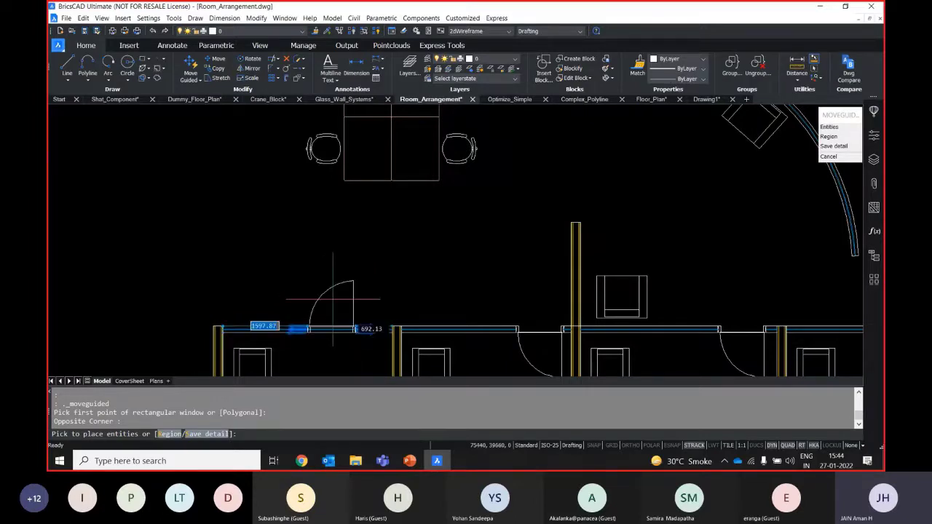
left_click(350, 299)
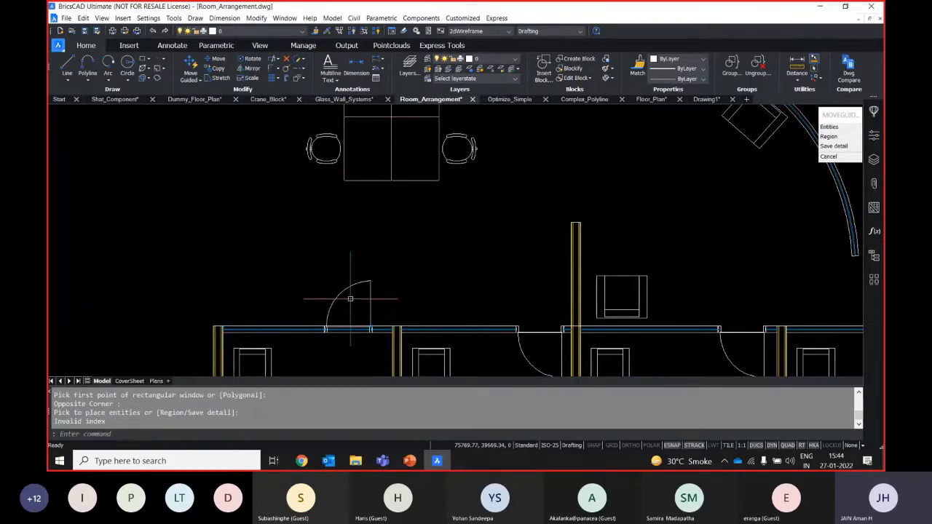
scroll(277, 241, "down", 3)
scroll(617, 255, "up", 5)
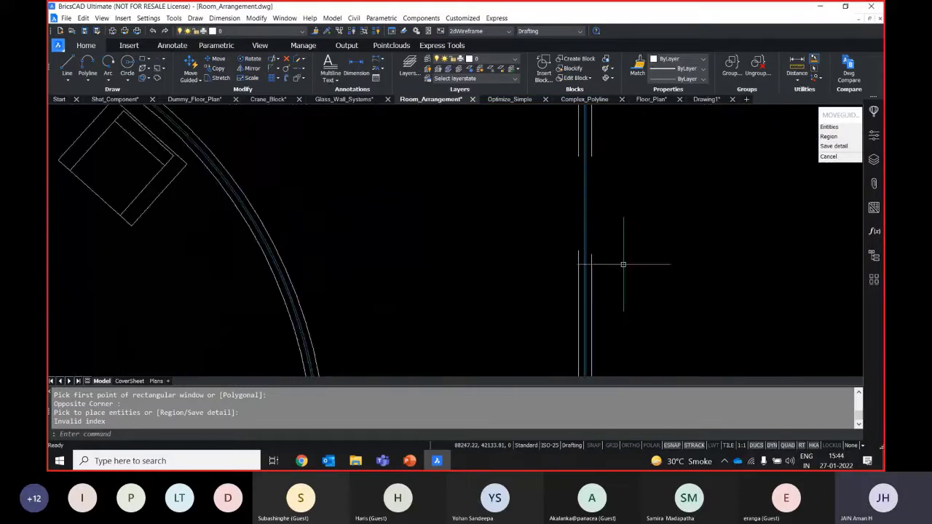
scroll(604, 231, "down", 3)
scroll(339, 239, "down", 3)
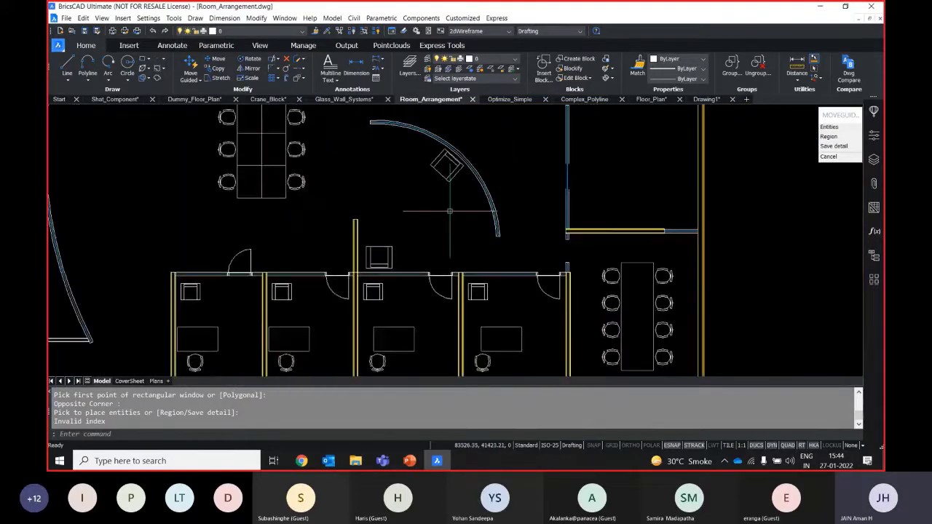
middle_click_drag(361, 261, 368, 272)
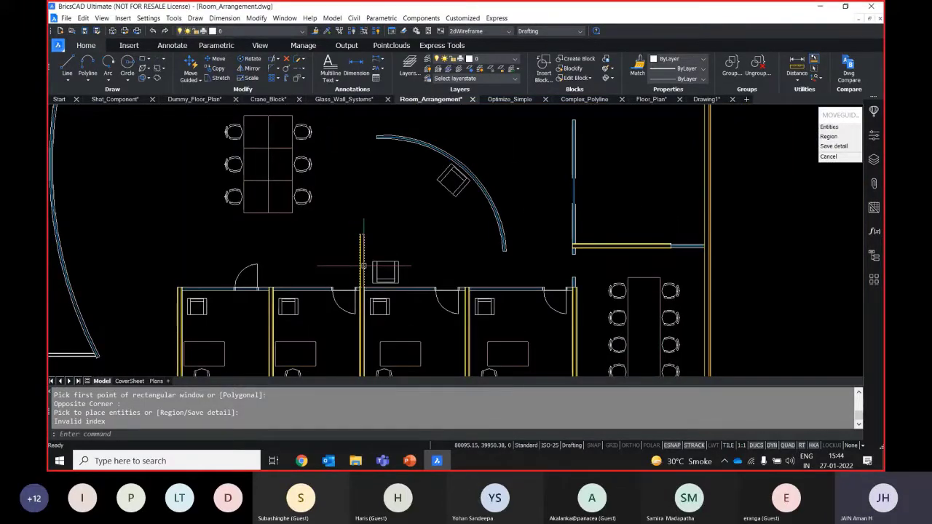
key("Escape")
key("ctrl+z")
key("ctrl+z")
key("ctrl+z")
key("ctrl+z")
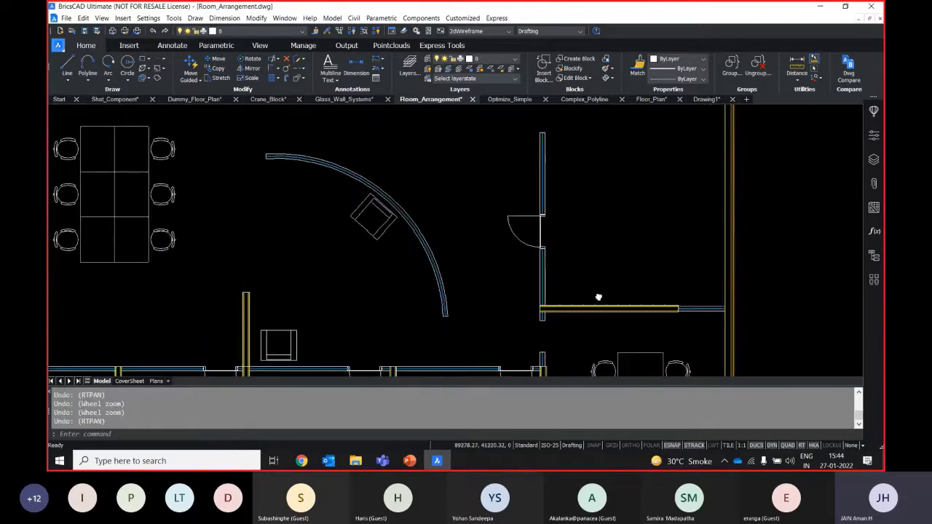
left_click(200, 82)
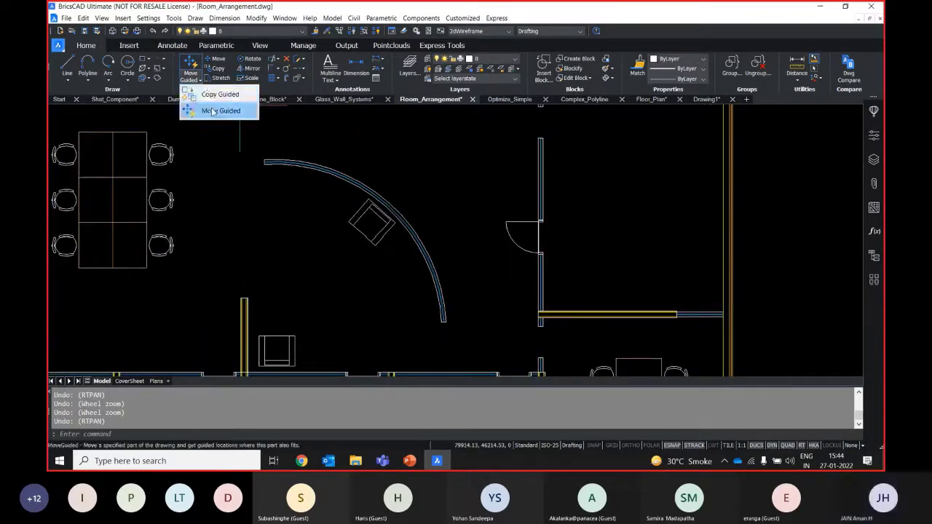
left_click(220, 110)
left_click(599, 274)
left_click(504, 135)
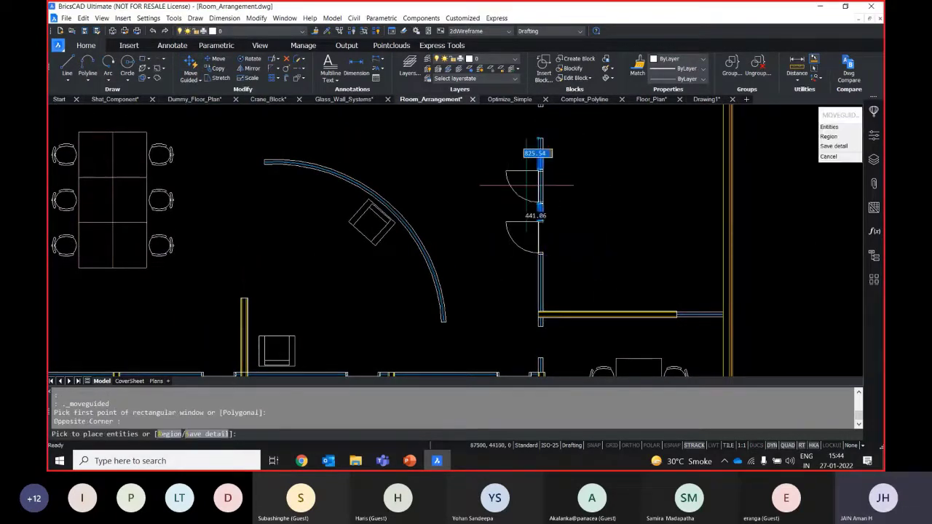
scroll(542, 228, "up", 2)
scroll(543, 321, "up", 3)
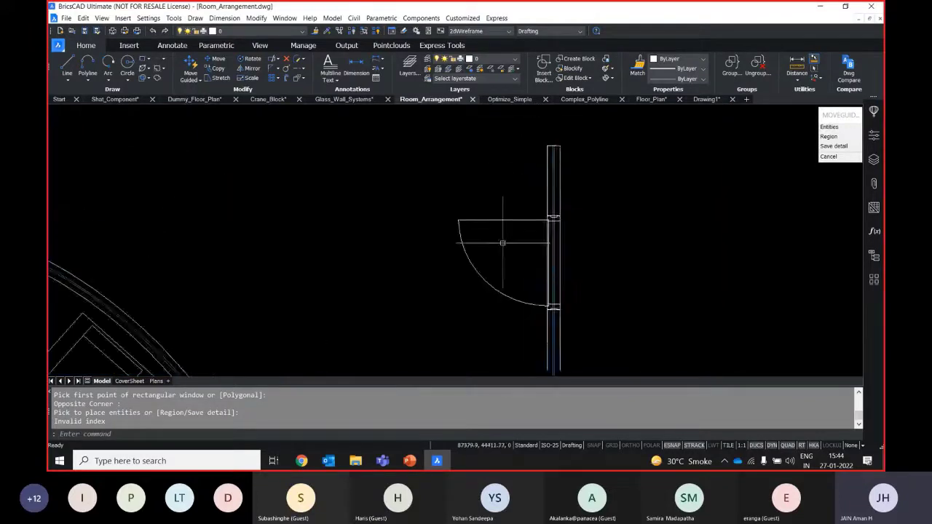
scroll(543, 256, "down", 6)
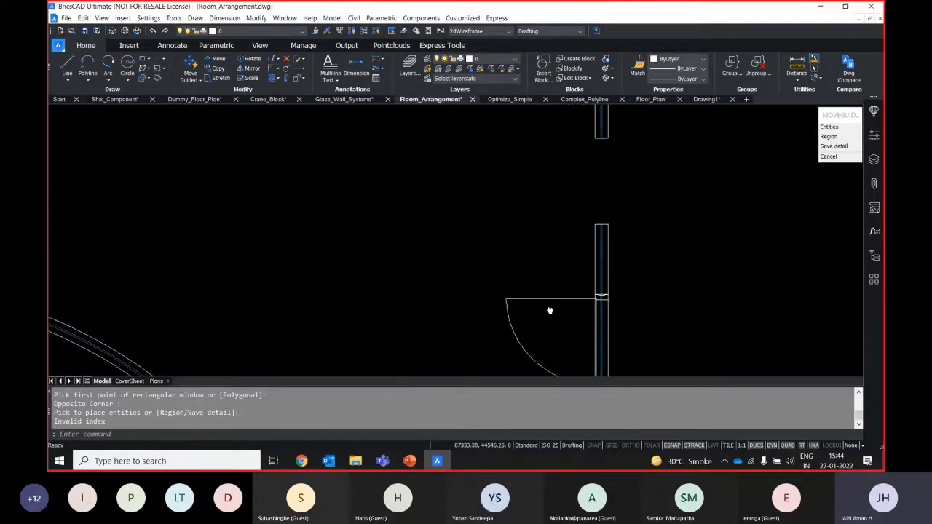
scroll(583, 280, "down", 4)
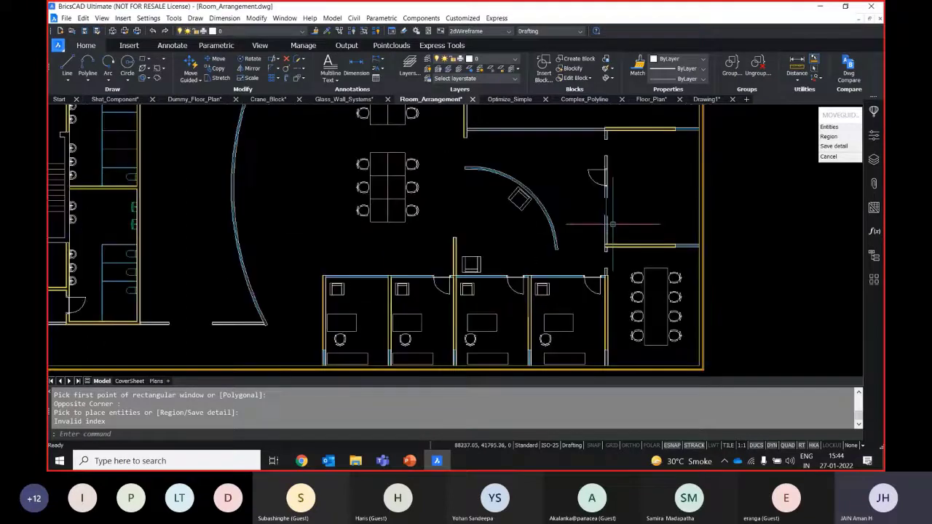
scroll(598, 292, "up", 4)
left_click(197, 79)
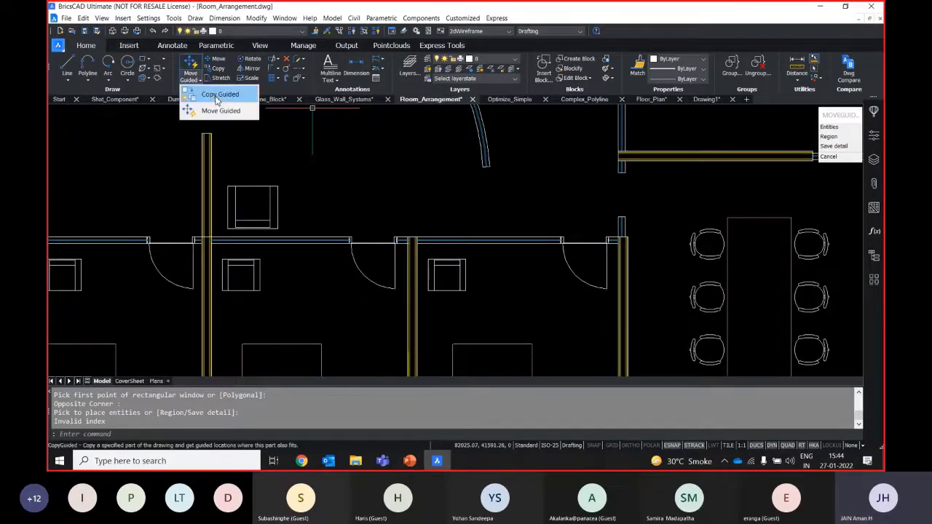
left_click(218, 94)
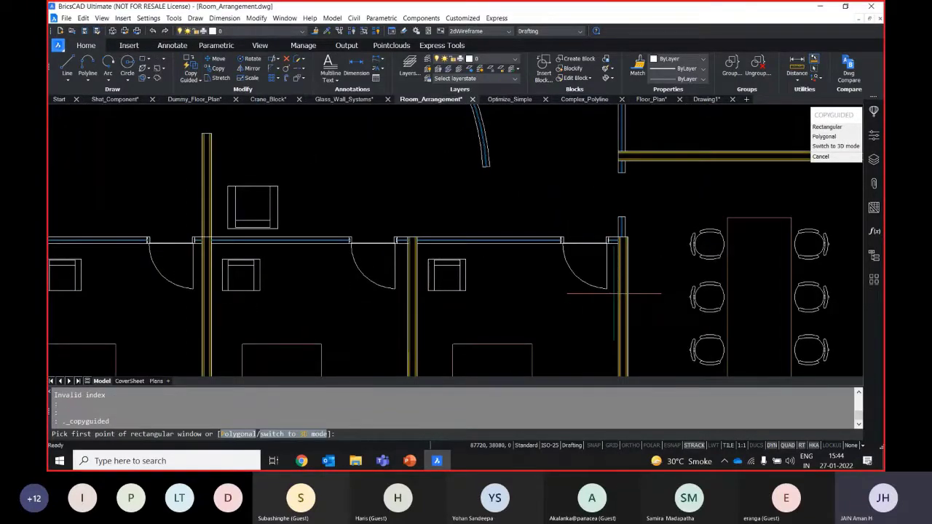
key("Escape")
middle_click_drag(536, 306, 612, 236)
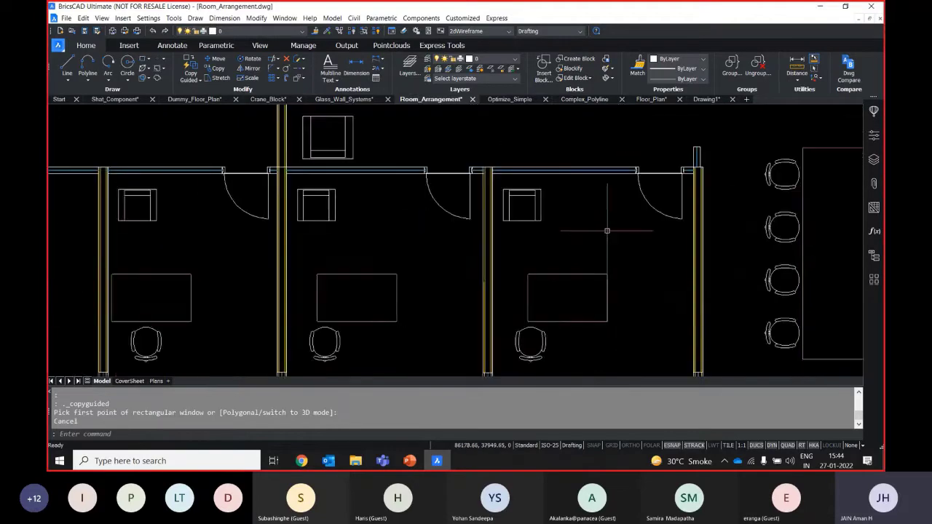
scroll(622, 117, "down", 3)
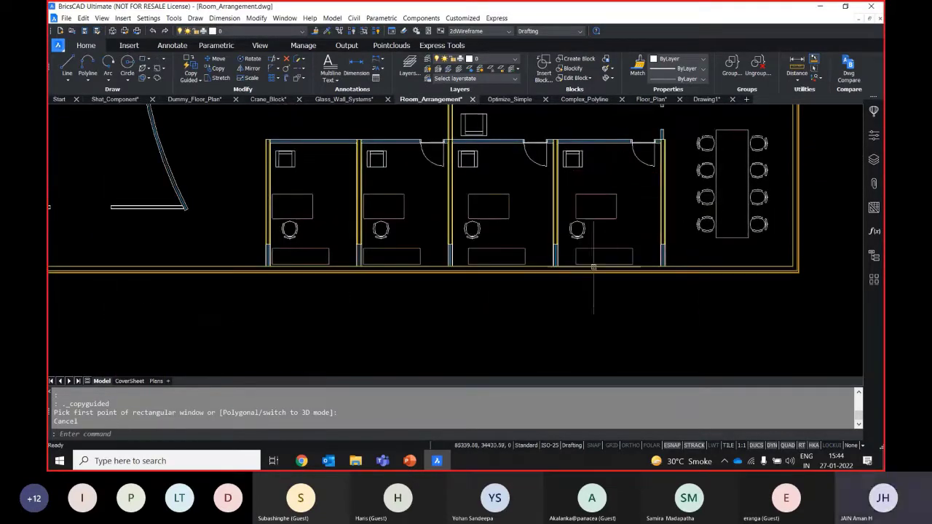
middle_click_drag(427, 271, 426, 348)
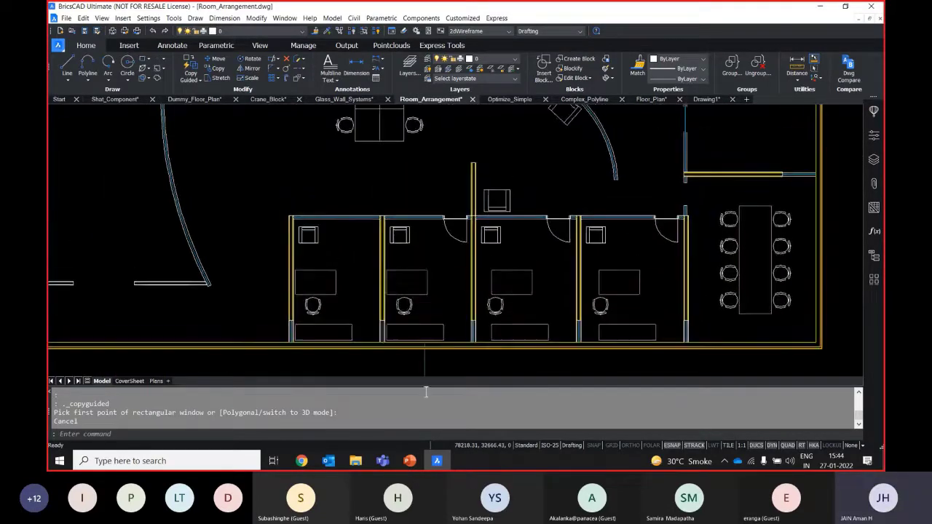
mouse_move(521, 247)
middle_mouse_down()
mouse_move(536, 276)
mouse_move(598, 285)
mouse_move(465, 256)
middle_mouse_up()
middle_click_drag(684, 327, 624, 328)
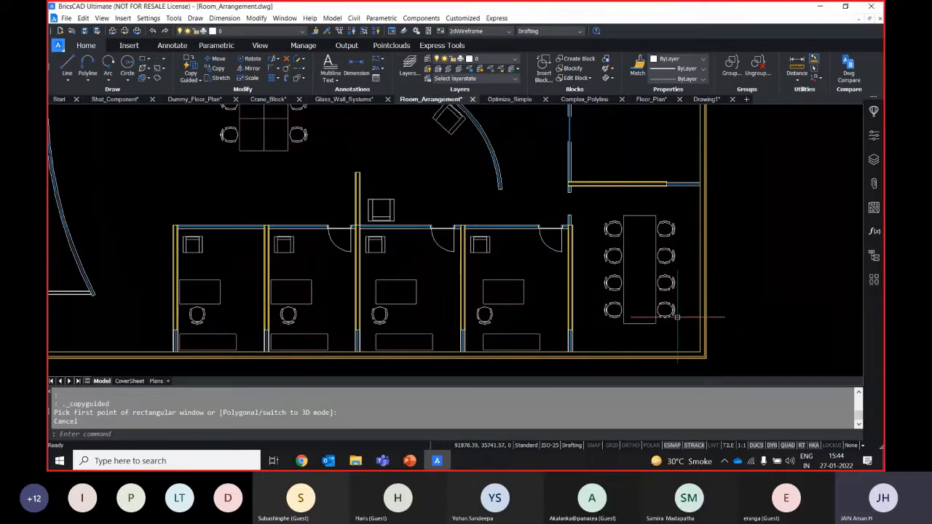
mouse_move(672, 315)
key("Escape")
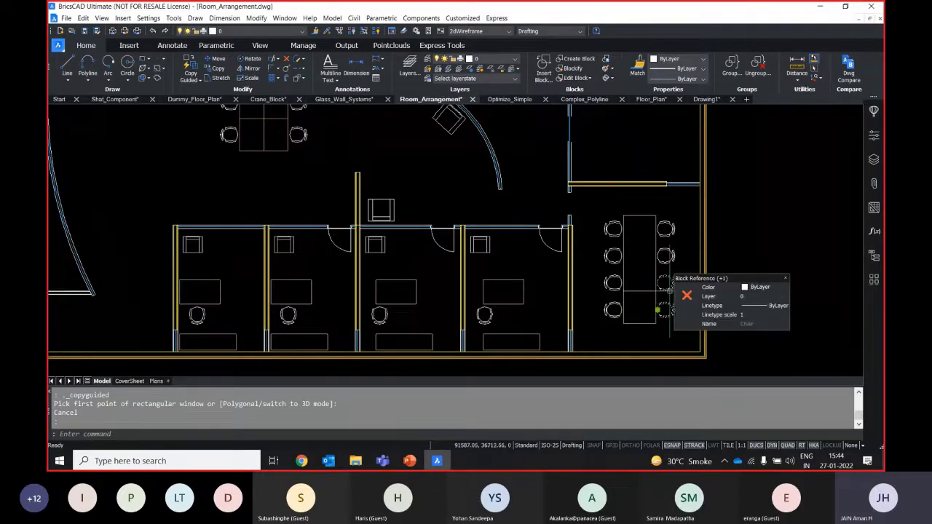
- Set the gap between the two right-side chairs to 500
key("Escape")
scroll(685, 301, "up", 5)
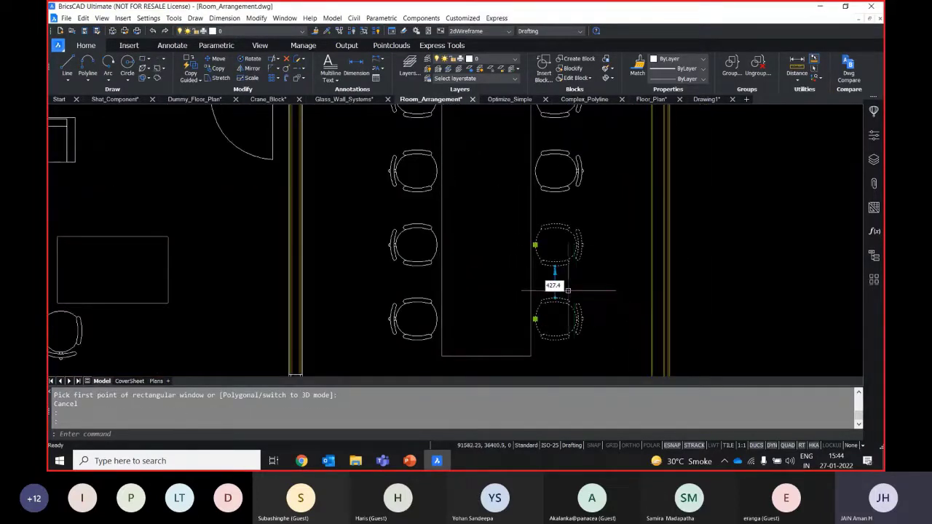
scroll(567, 275, "up", 3)
middle_click_drag(572, 279, 559, 215)
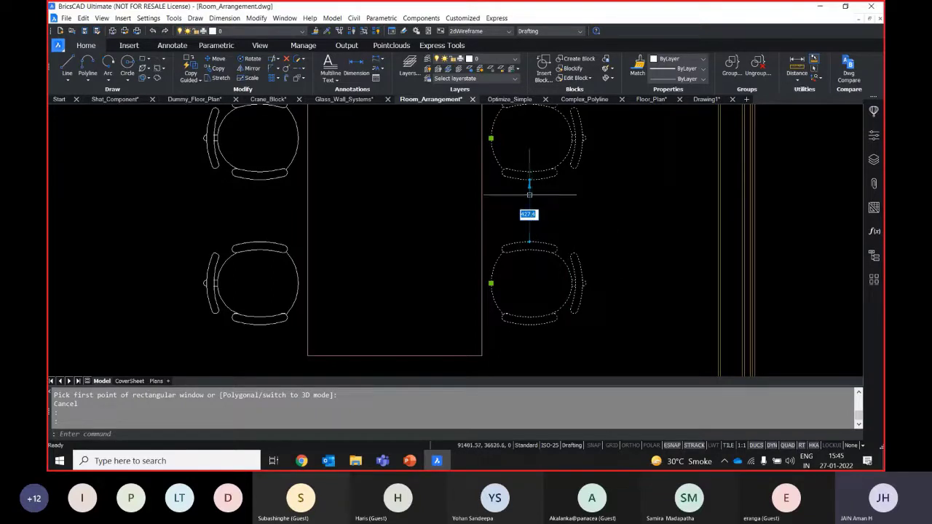
scroll(542, 264, "up", 3)
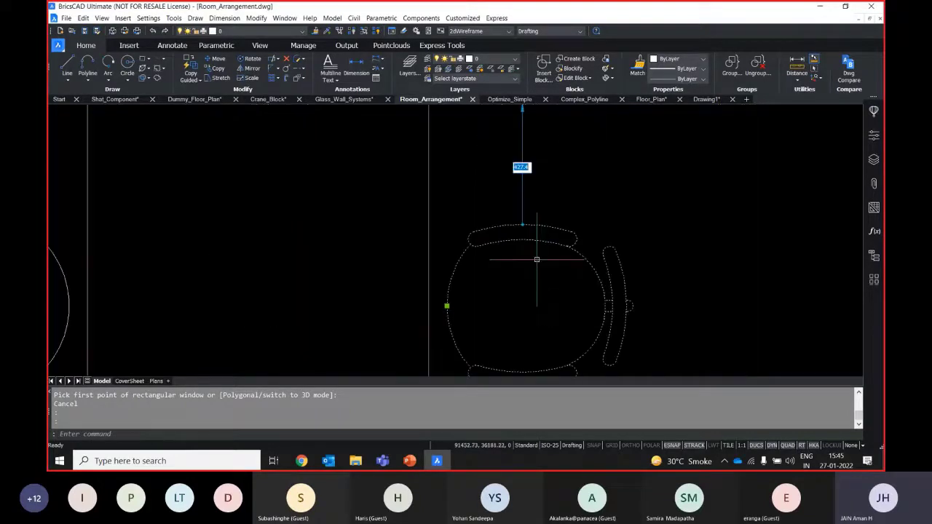
middle_click_drag(522, 223, 511, 258)
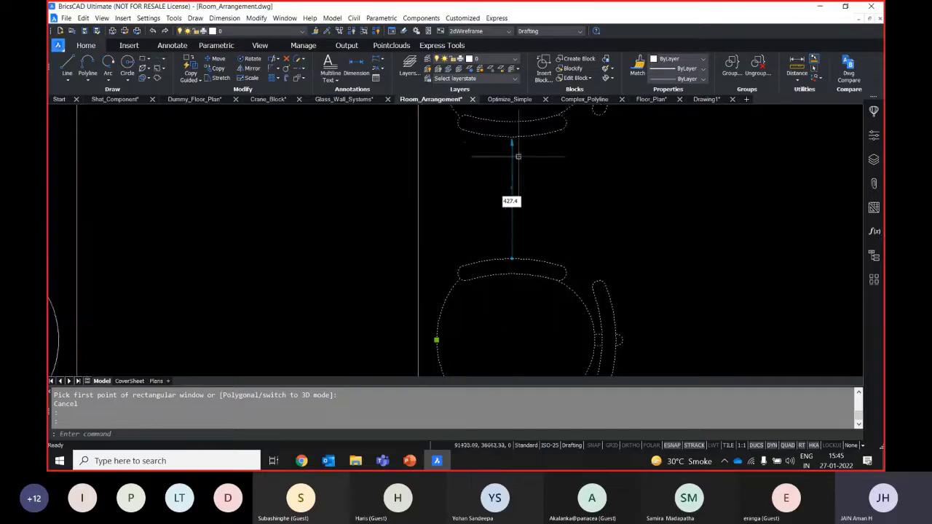
scroll(572, 236, "down", 3)
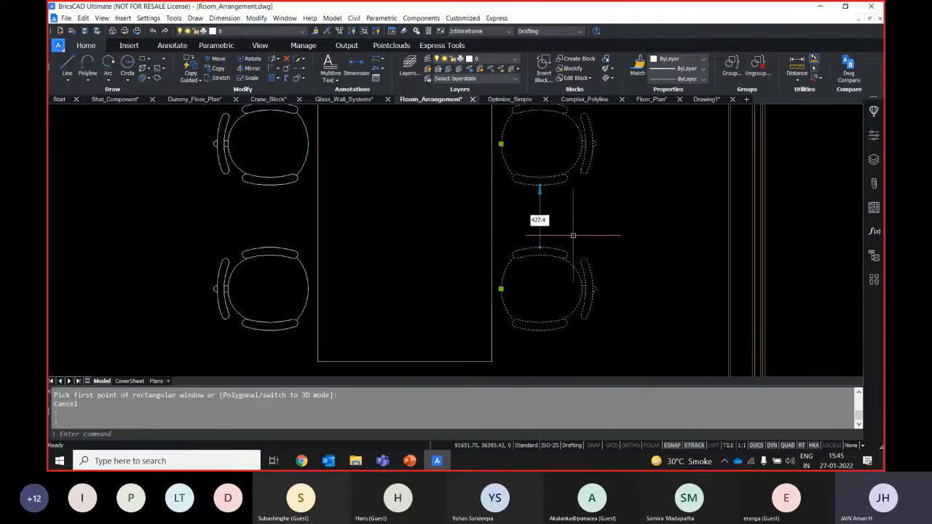
key("Escape")
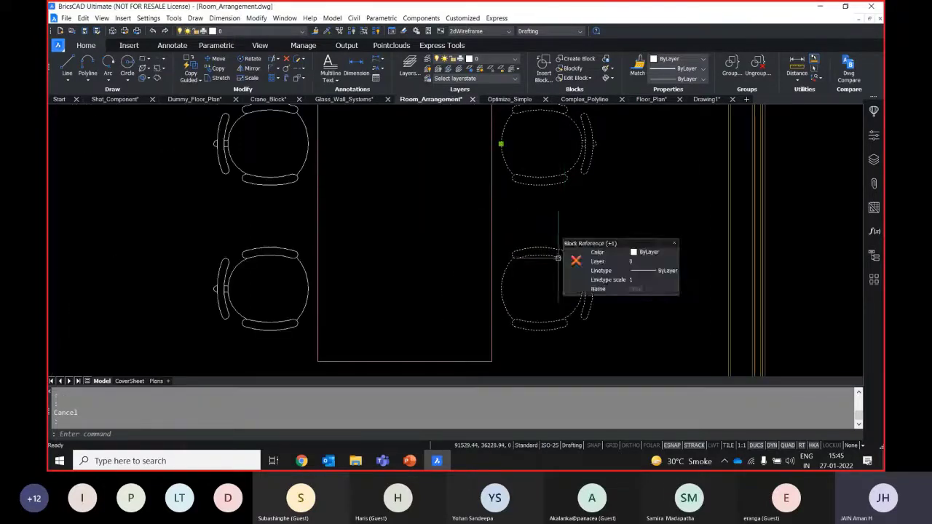
scroll(546, 219, "up", 2)
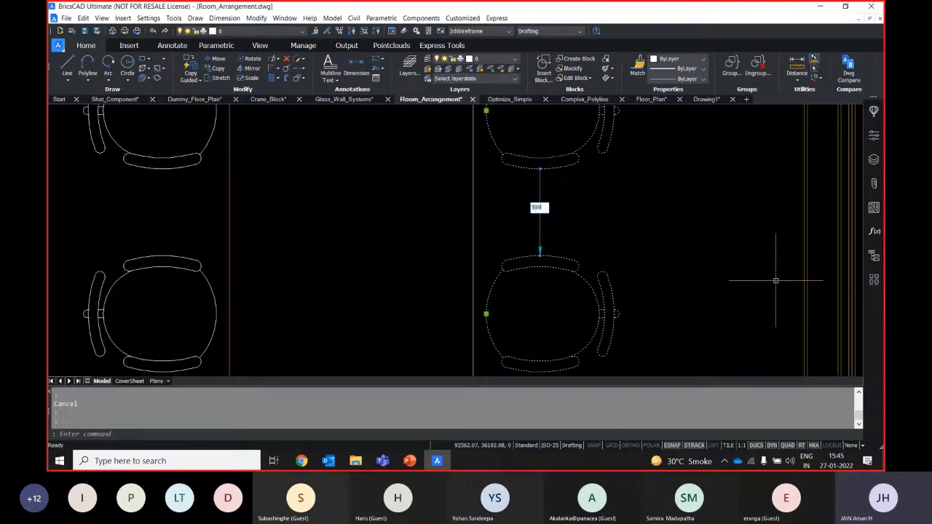
key("Return")
key("Escape")
scroll(661, 225, "down", 3)
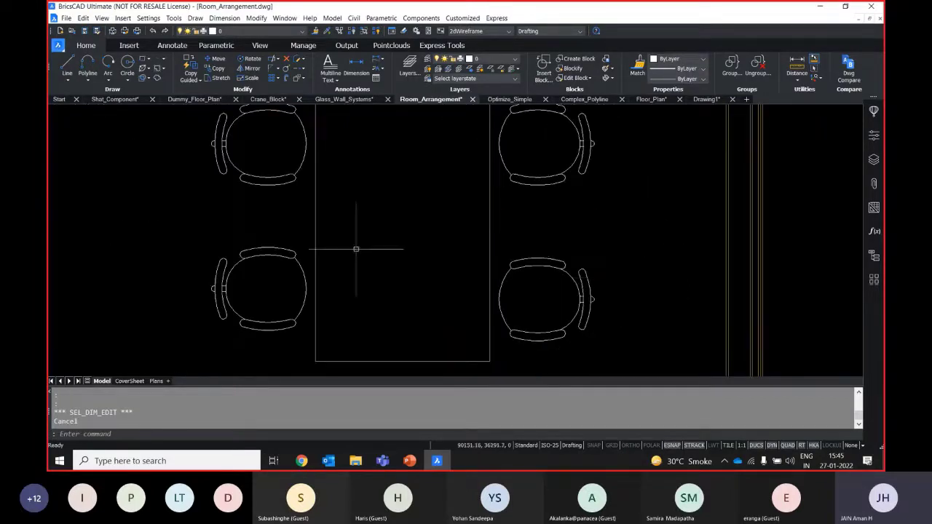
- Space the two left-side chairs 500 apart and reselect them to check
left_click(304, 143)
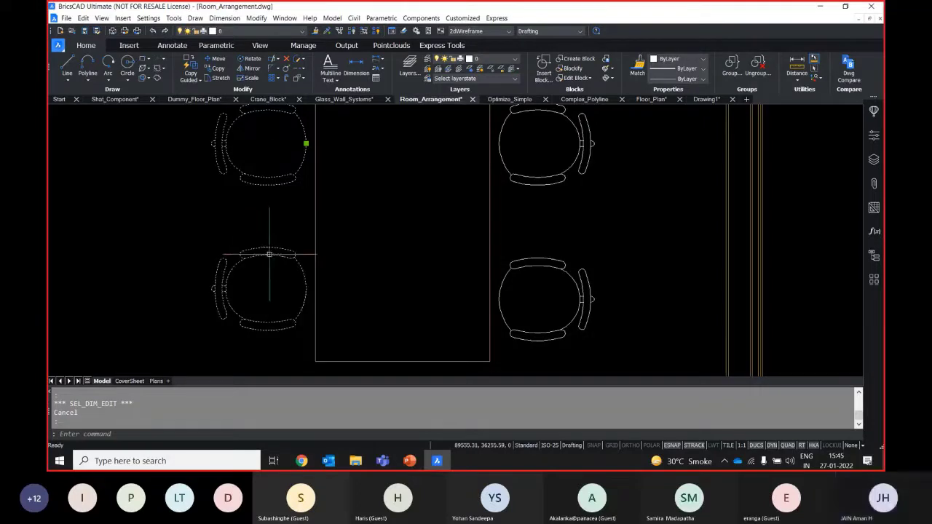
left_click(271, 256)
left_click(271, 217)
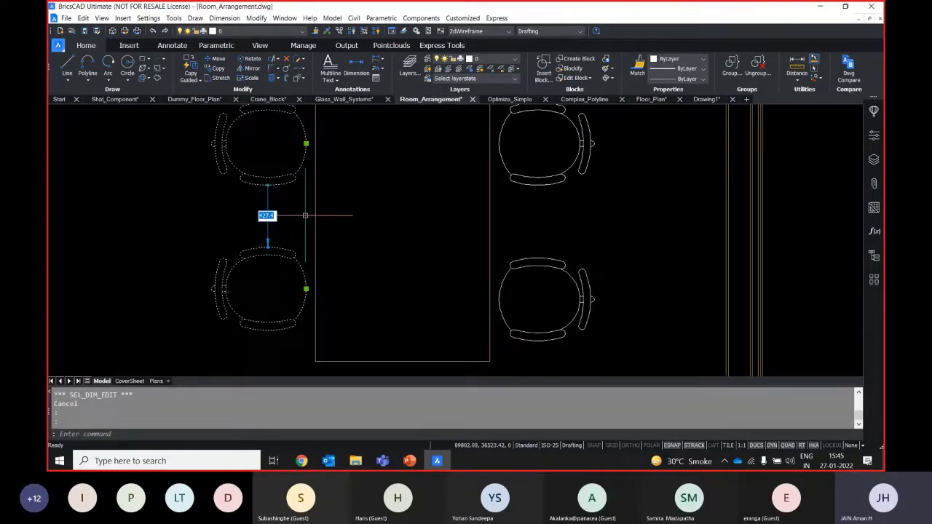
type("500")
key("Return")
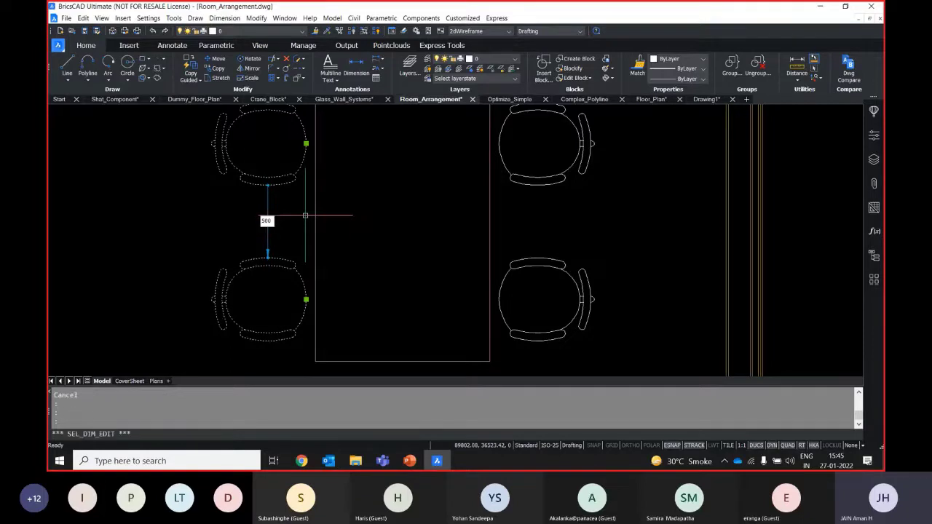
key("Escape")
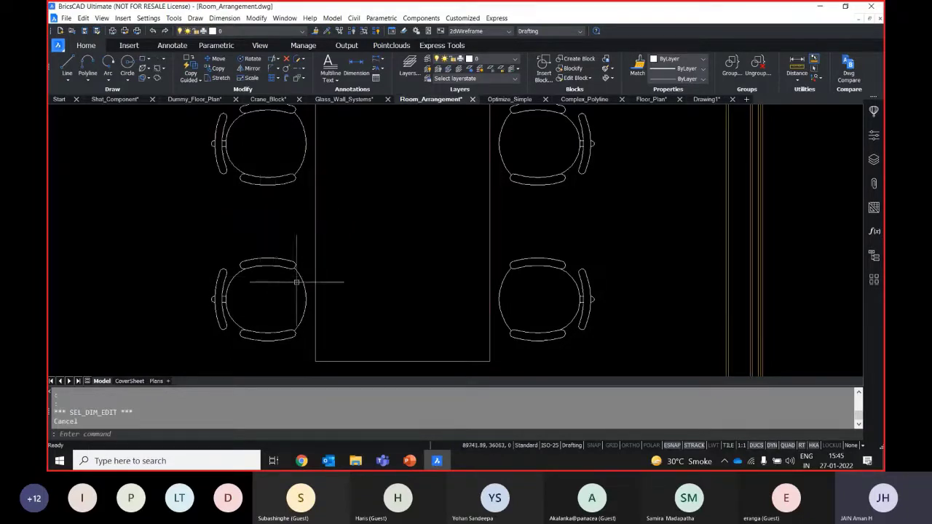
left_click(260, 183)
left_click(252, 260)
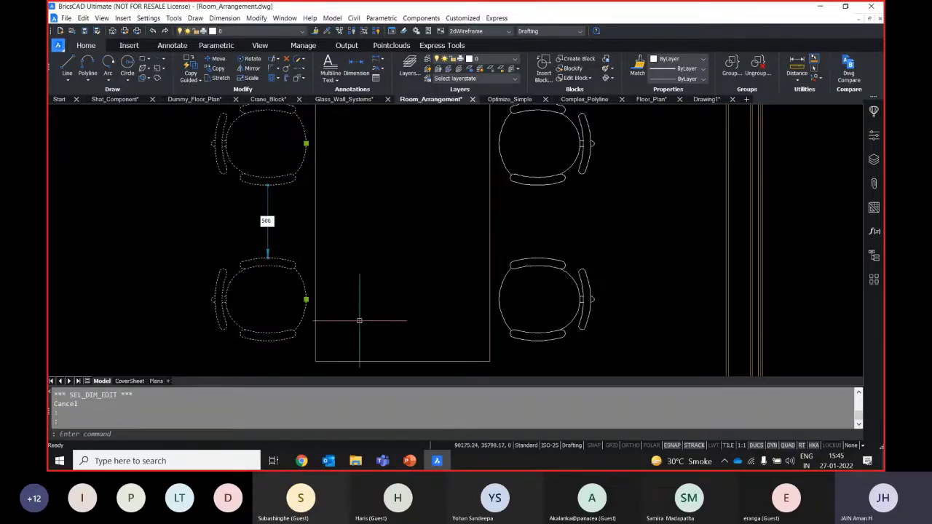
- Move the lower-left chair to sit 150 from the table edge
key("Escape")
left_click(316, 307)
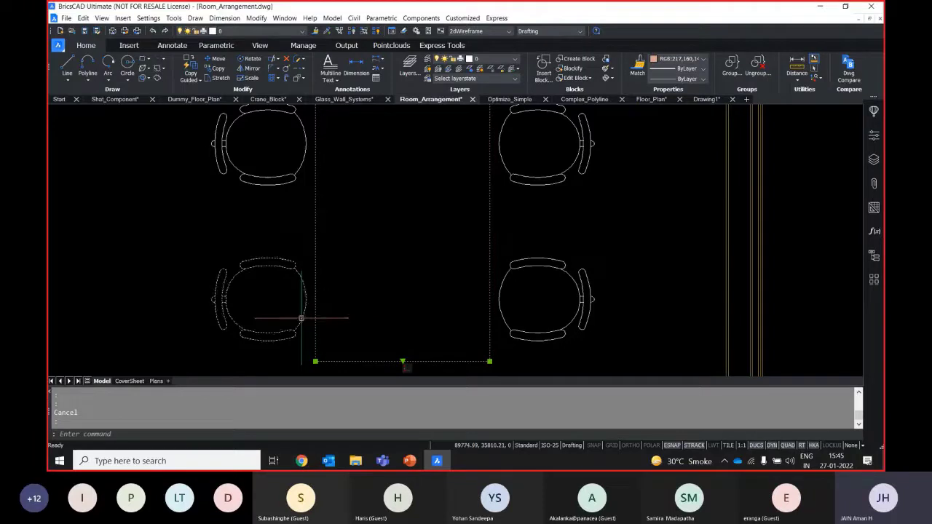
left_click(301, 319)
scroll(295, 302, "up", 5)
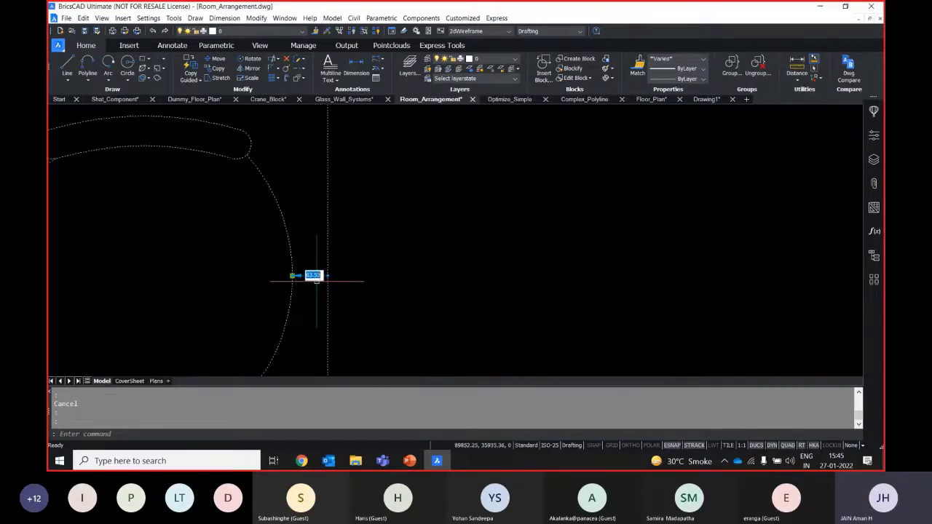
scroll(316, 278, "down", 5)
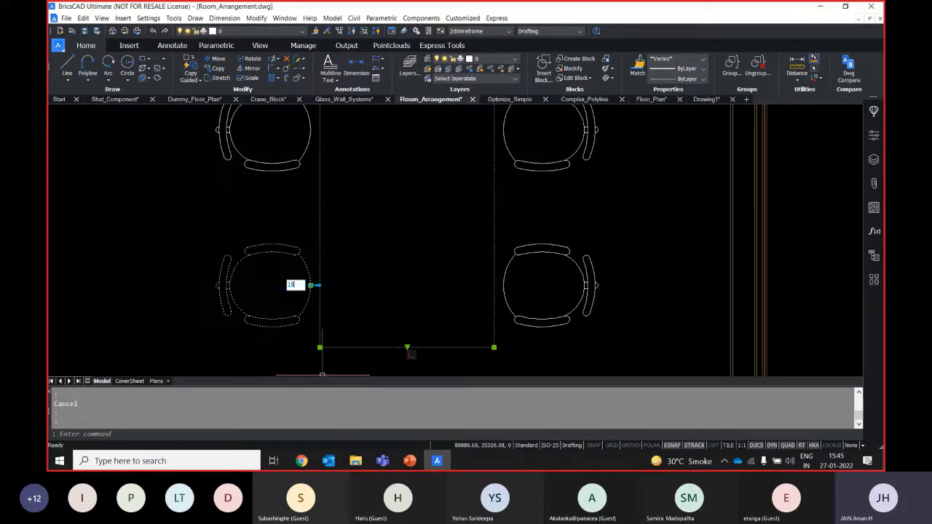
key("Return")
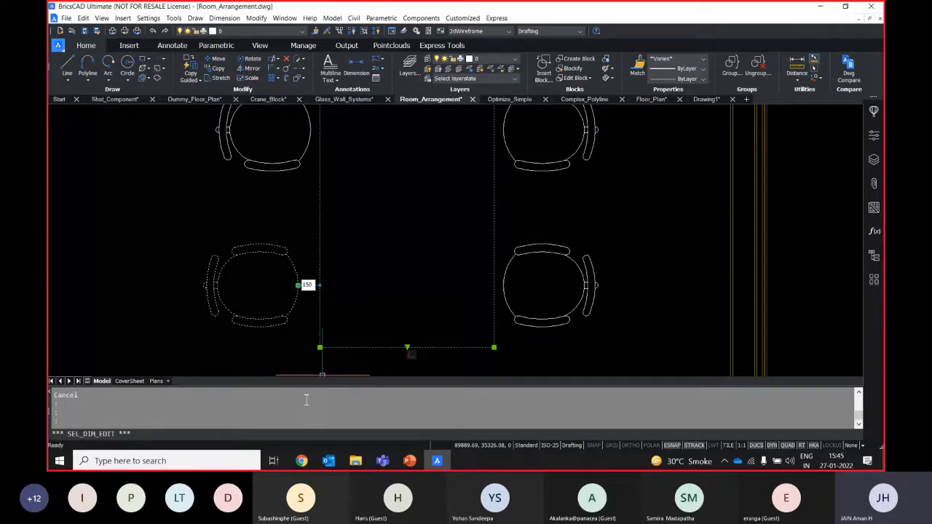
key("Escape")
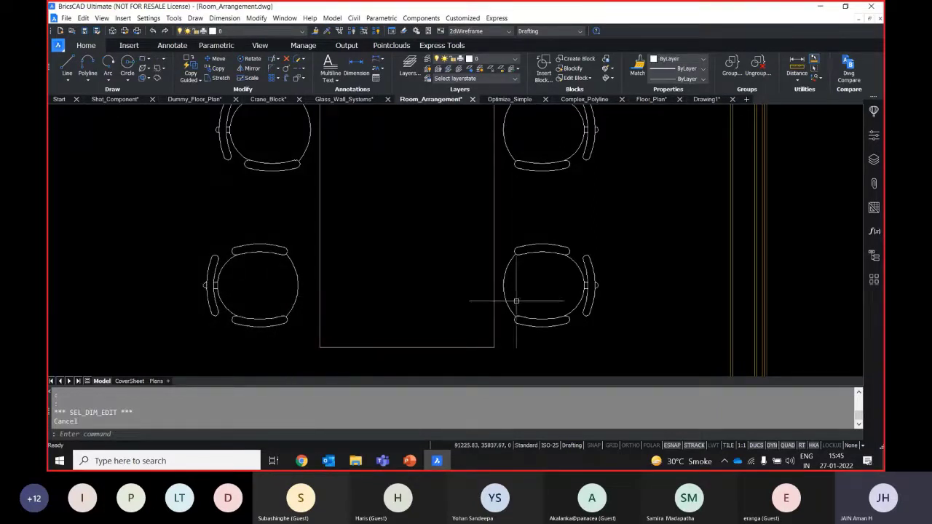
- Move the lower-right chair to sit 150 from the table edge
left_click(494, 306)
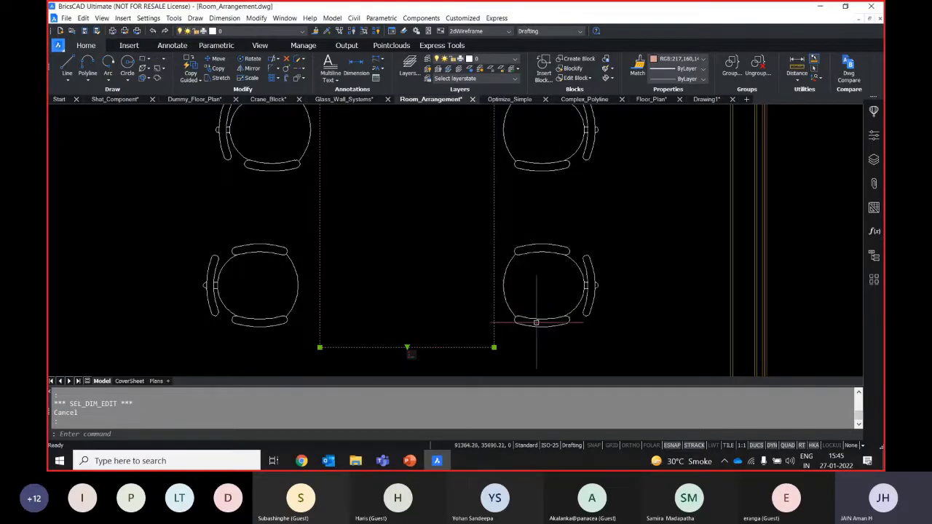
left_click(538, 322)
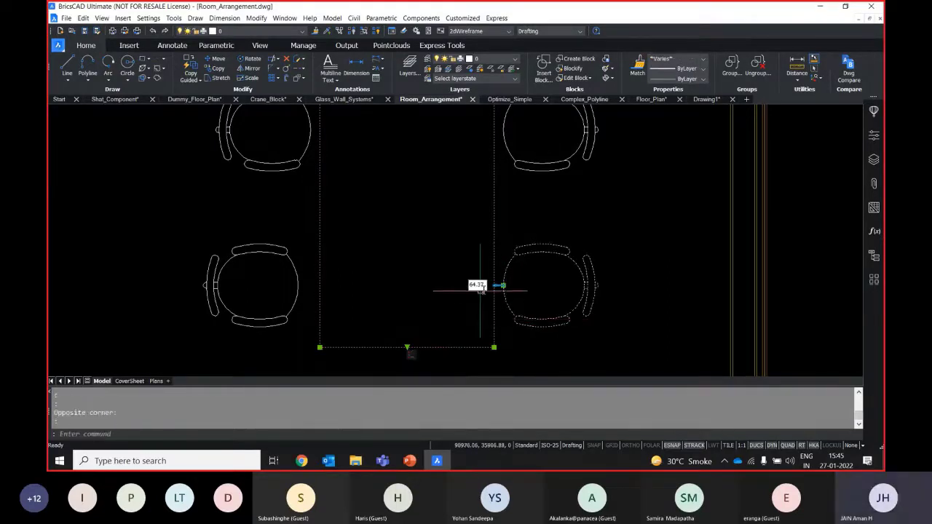
type("150")
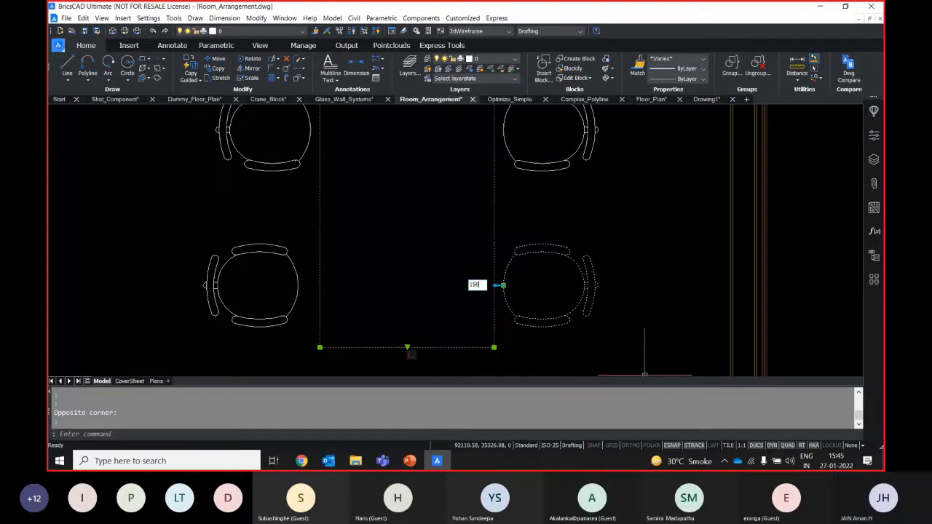
key("Return")
key("Escape")
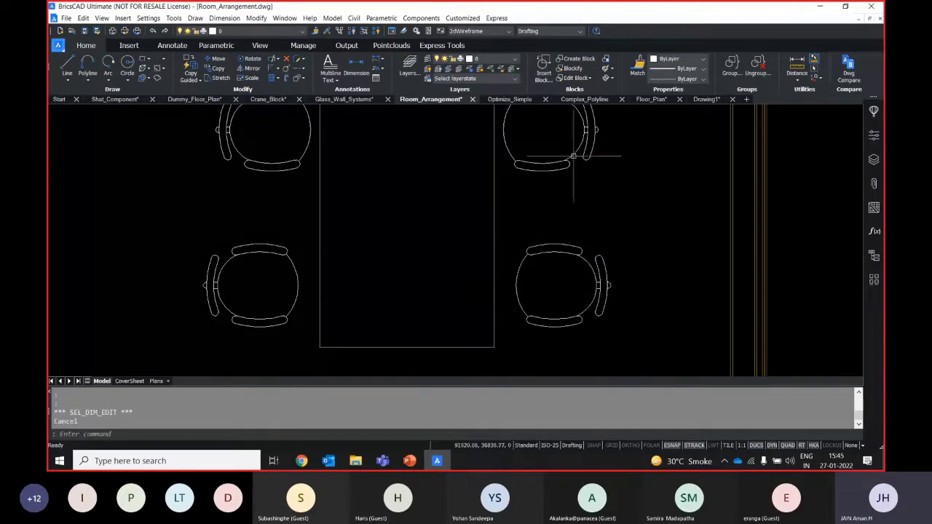
scroll(634, 215, "down", 3)
middle_click_drag(635, 214, 416, 233)
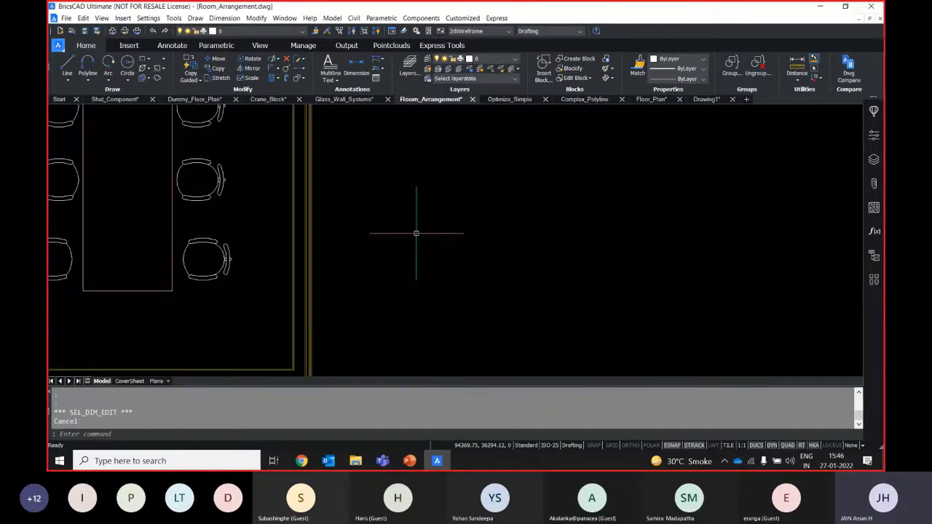
- Draw a rectangle with RECT and a diagonal line to its right
type("RECT")
key("Return")
left_click(385, 154)
left_click(472, 197)
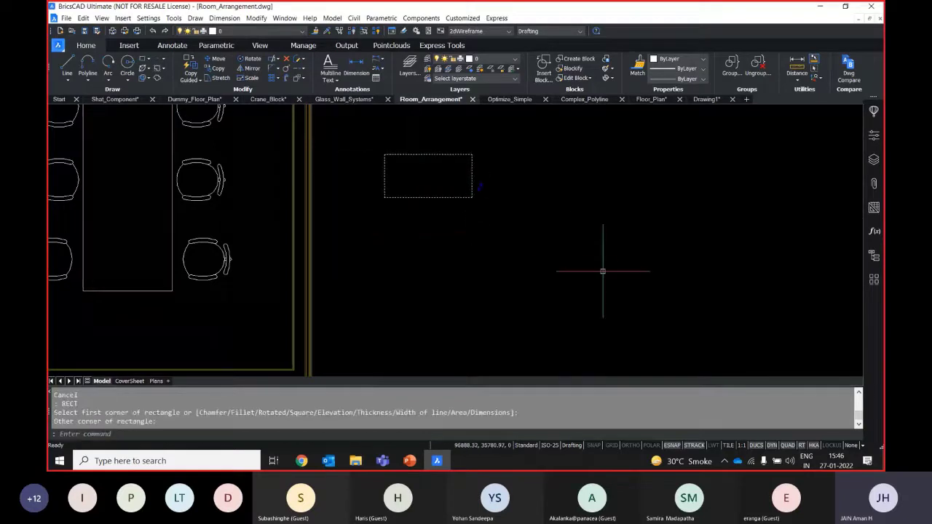
type("l")
key("Return")
left_click(550, 216)
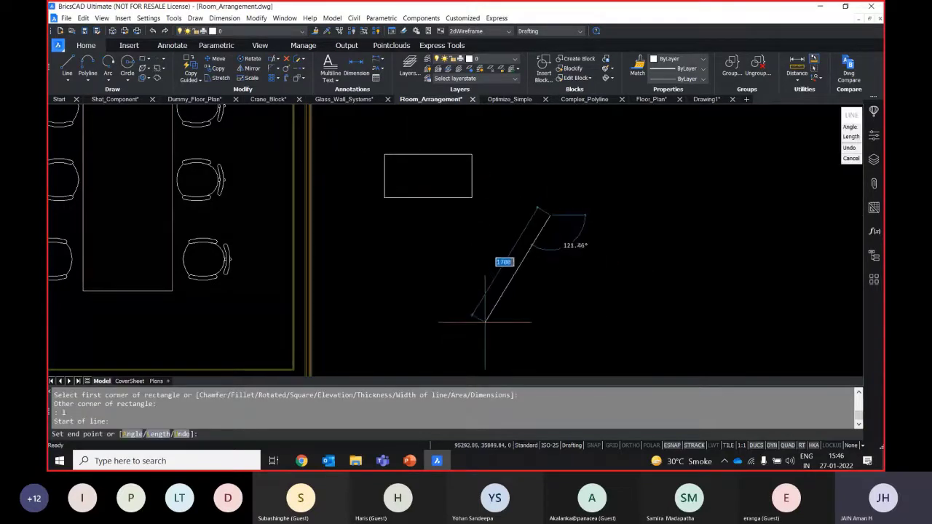
left_click(493, 296)
key("Escape")
- Select both and change the rectangle's horizontal offset from 812.11 to 500
left_click_drag(557, 291, 444, 169)
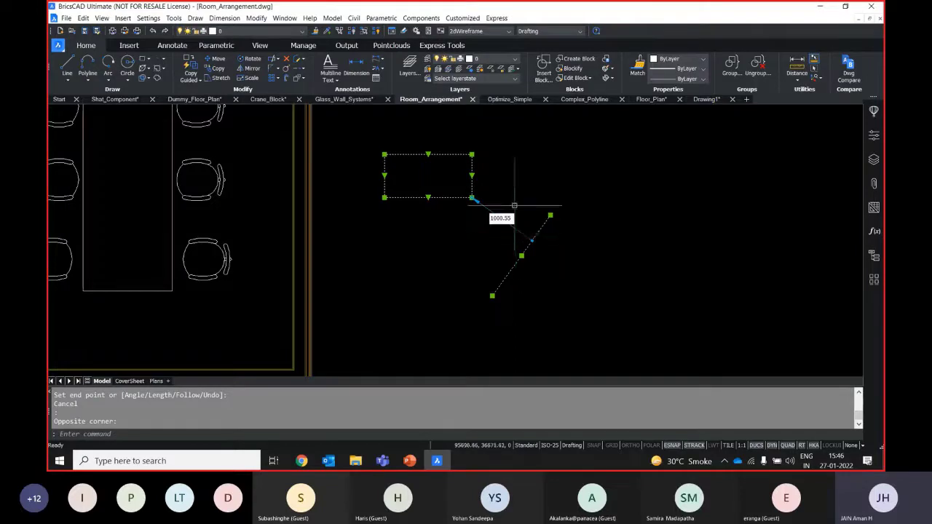
scroll(495, 200, "up", 3)
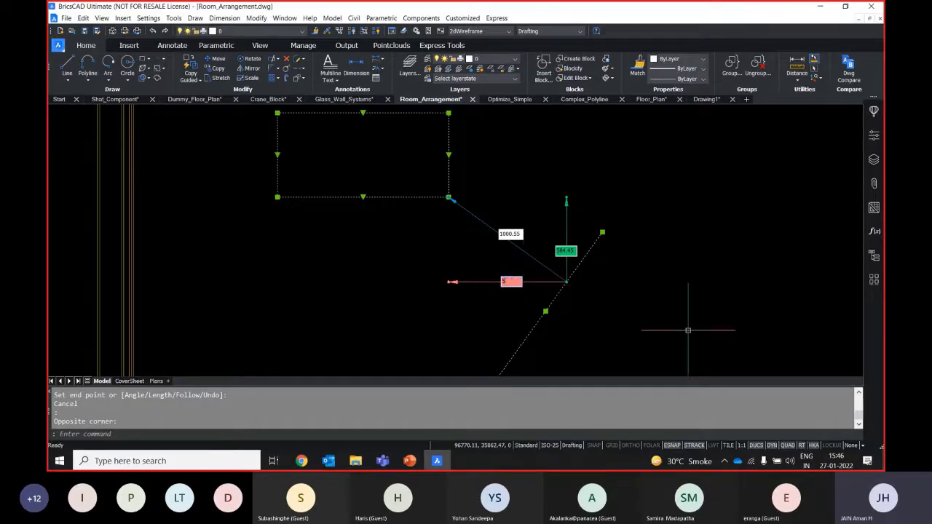
type("500")
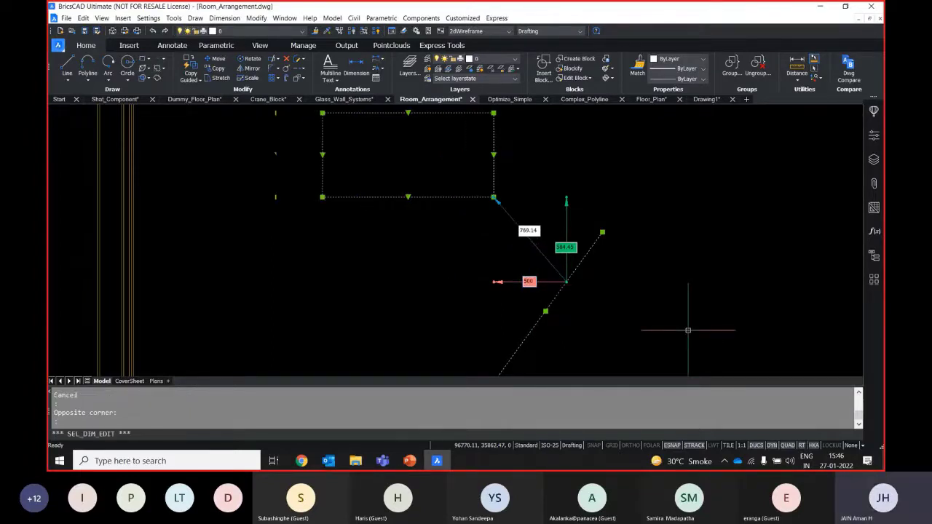
key("Escape")
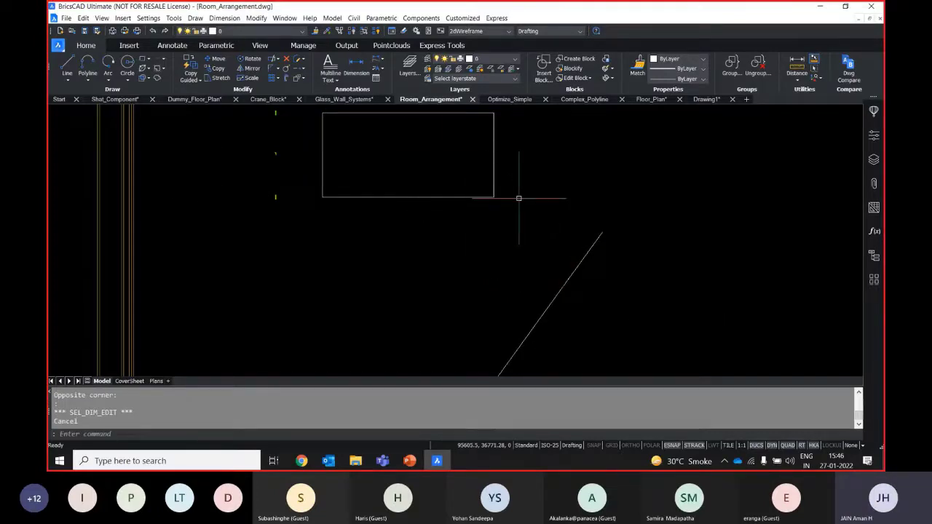
scroll(536, 241, "down", 4)
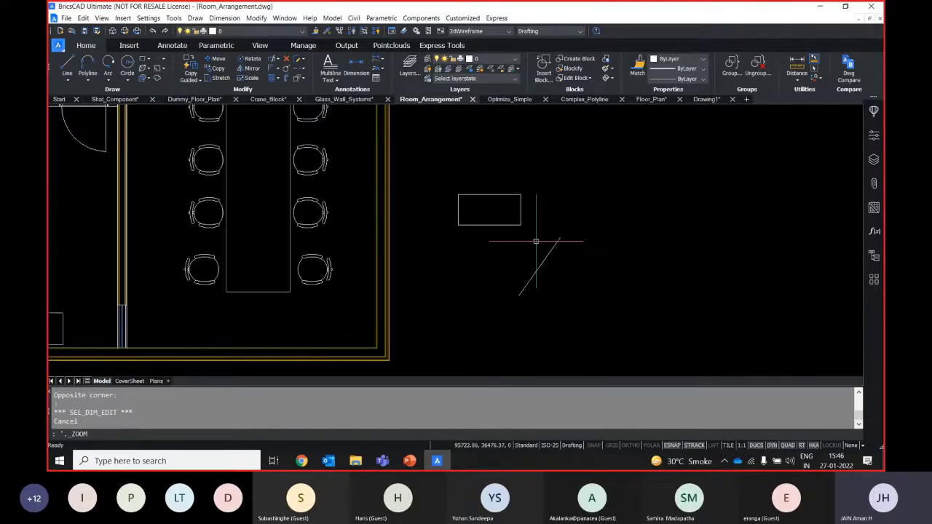
scroll(583, 324, "up", 5)
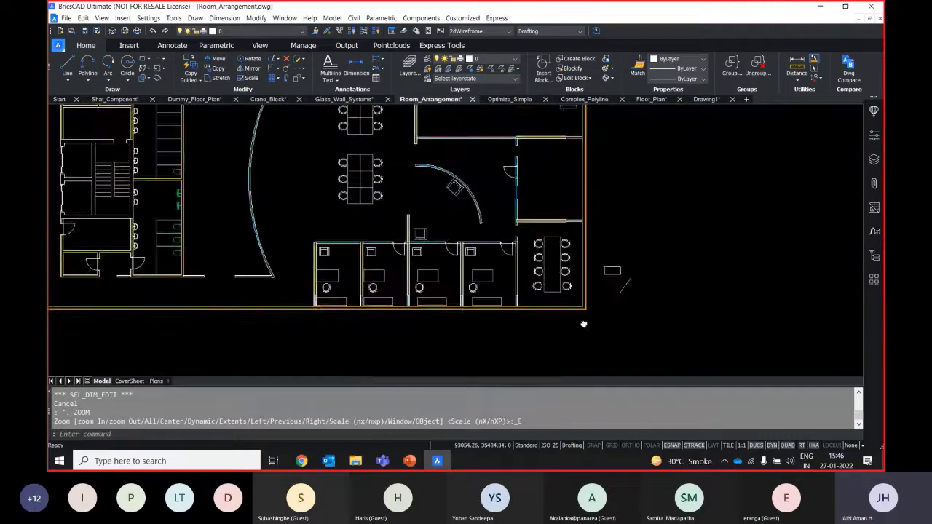
scroll(605, 301, "up", 3)
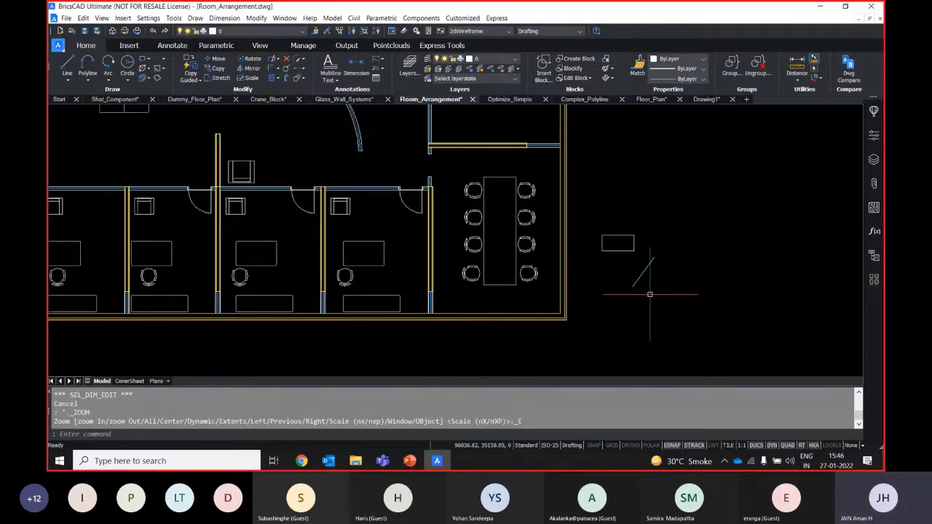
scroll(650, 294, "up", 1)
left_click(666, 290)
left_click(586, 191)
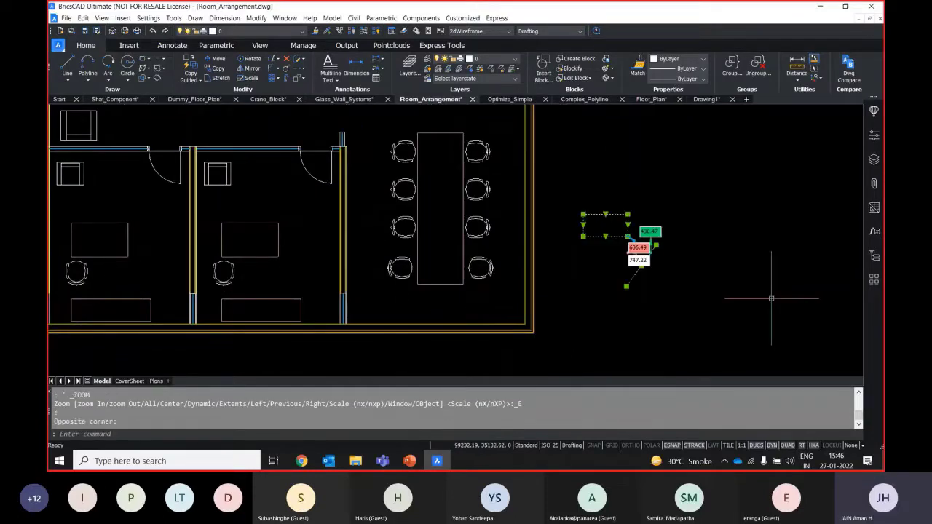
key("Escape")
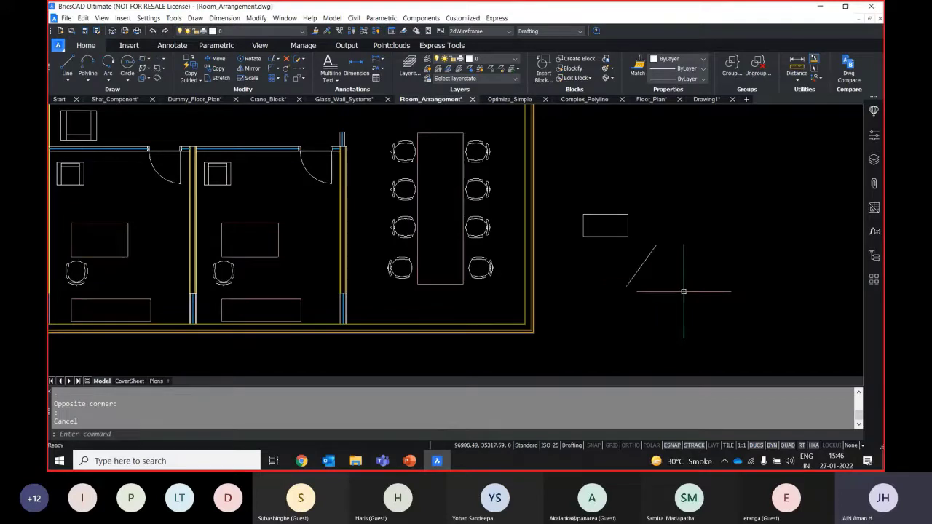
scroll(683, 292, "up", 1)
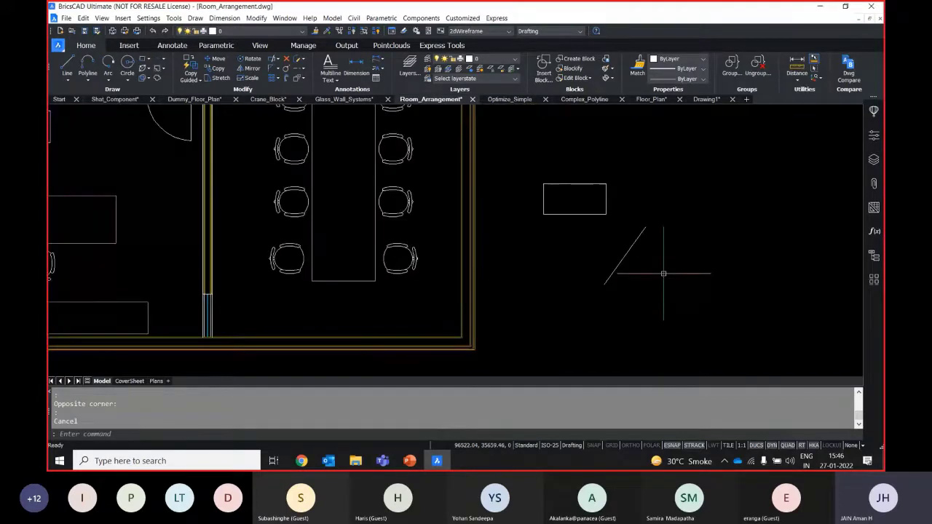
left_click(416, 292)
left_click(372, 252)
scroll(349, 266, "up", 2)
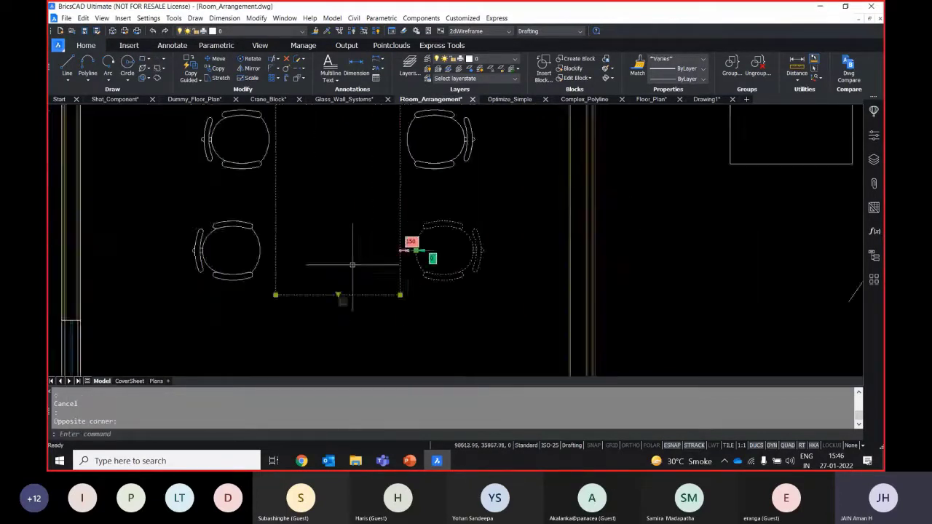
scroll(410, 243, "down", 2)
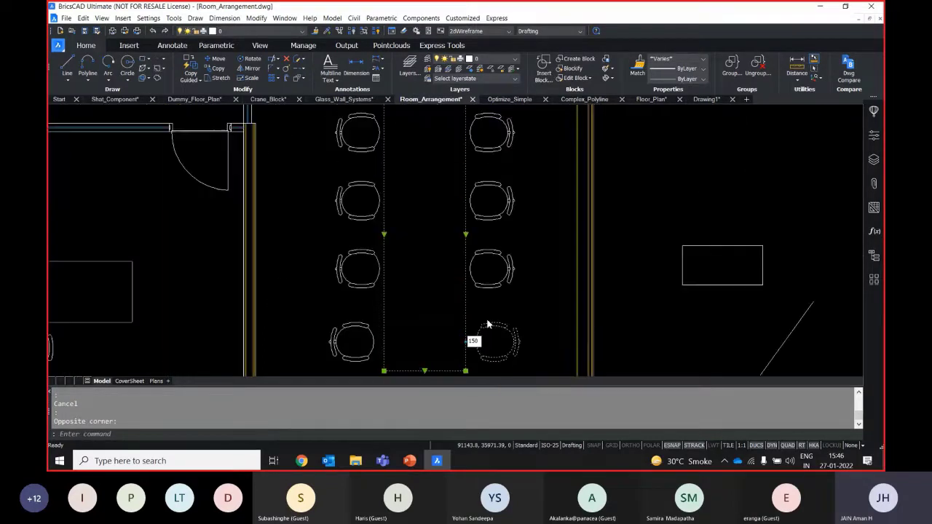
scroll(486, 318, "up", 3)
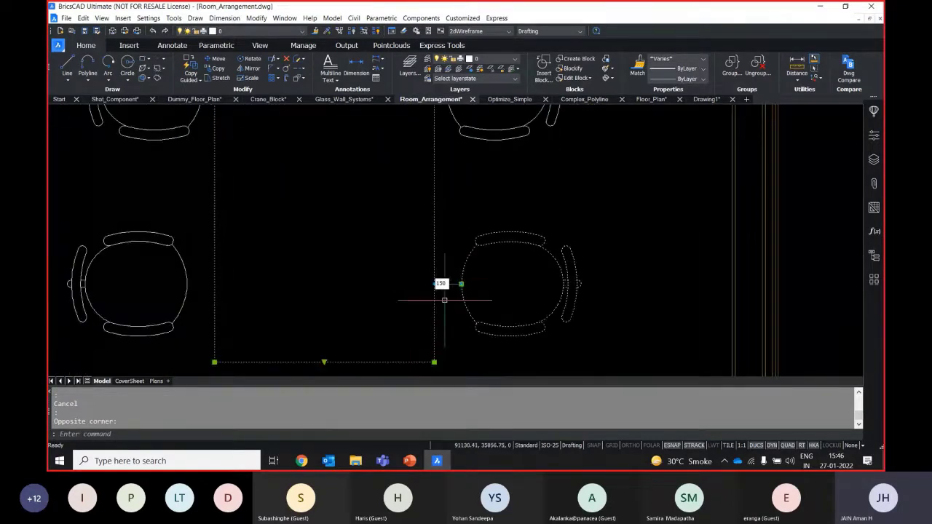
key("Escape")
scroll(444, 300, "down", 3)
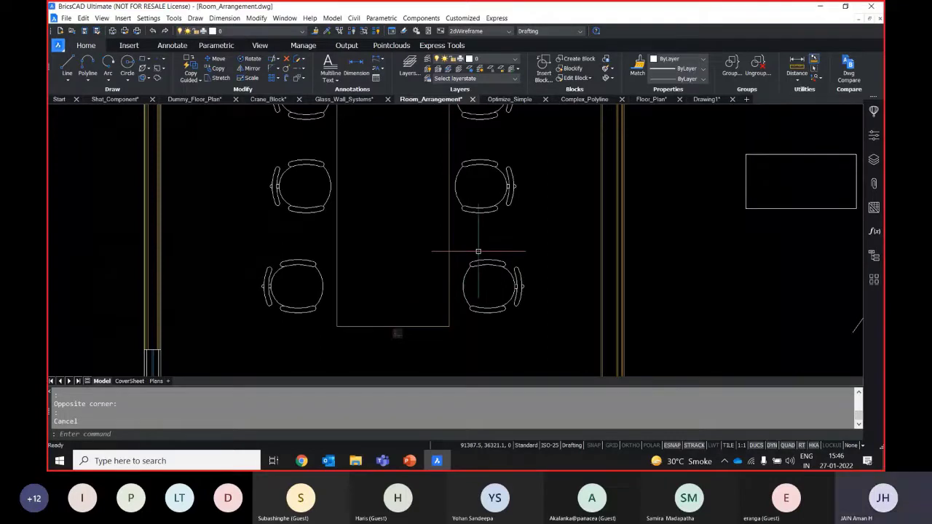
middle_click_drag(458, 186, 427, 233)
left_click(428, 234)
left_click(423, 233)
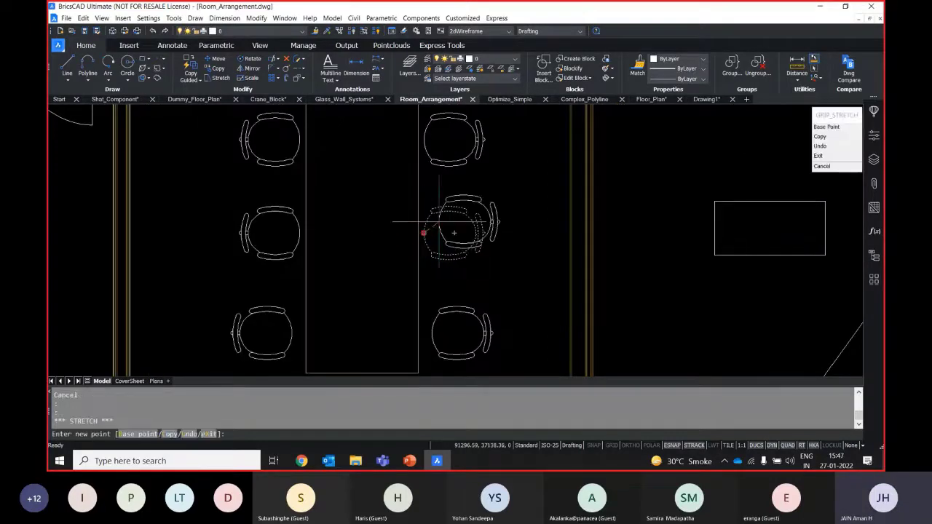
left_click(439, 222)
left_click(439, 222)
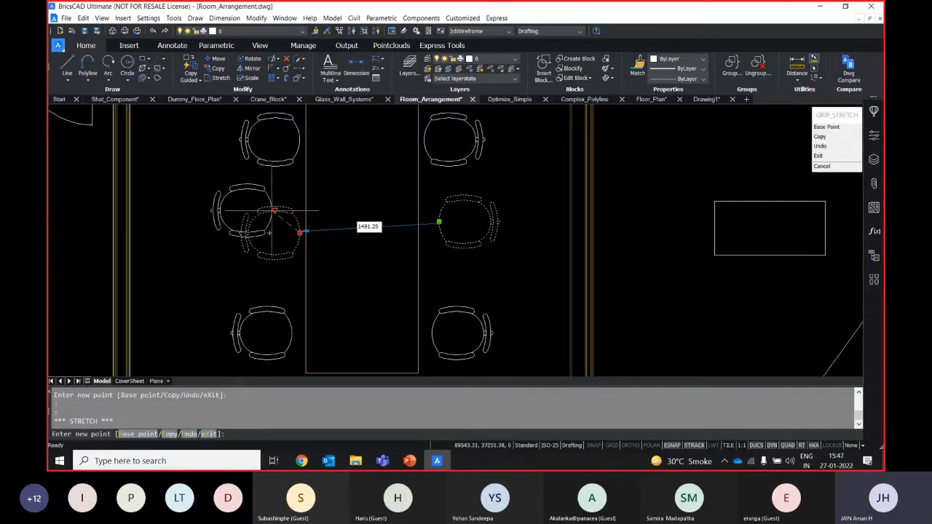
key("Escape")
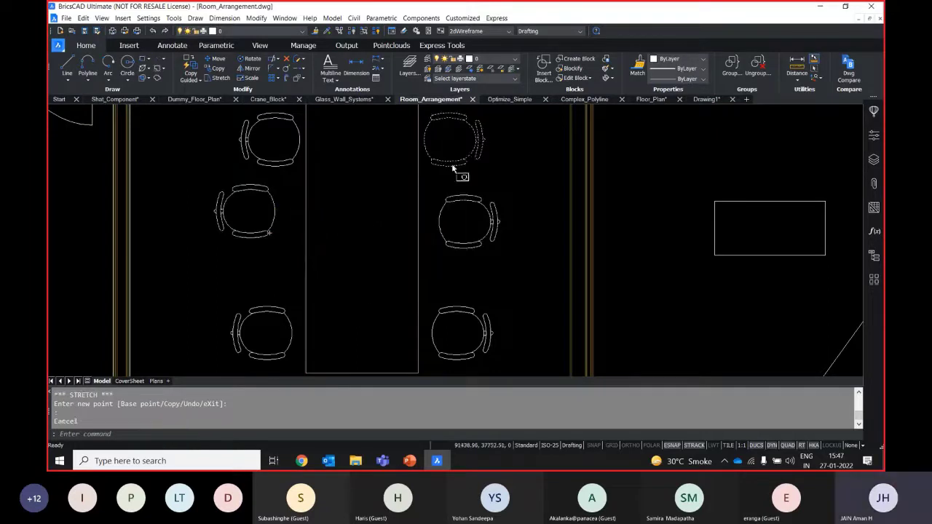
left_click(452, 166)
left_click(430, 140)
middle_click_drag(373, 189, 388, 146)
key("Escape")
left_click(299, 194)
scroll(455, 264, "down", 2)
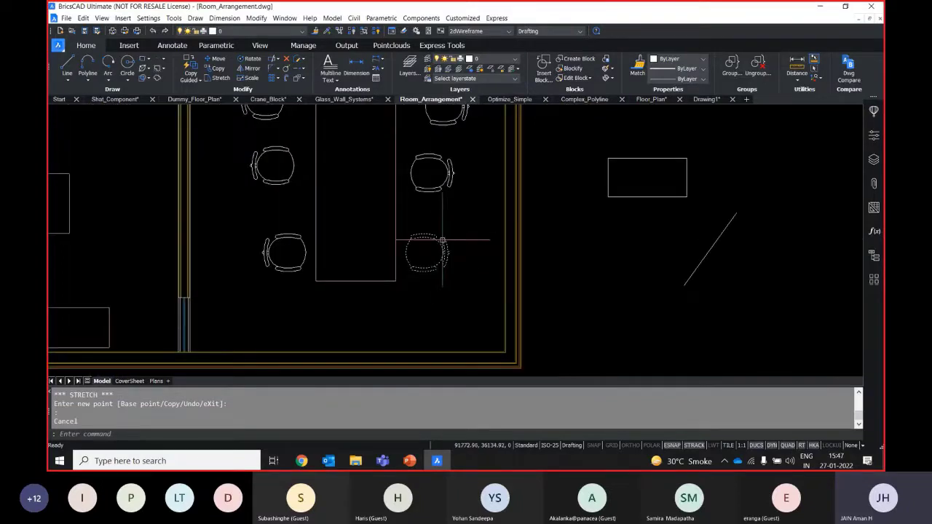
- Select the right-hand chair beside the meeting table to inspect it, then deselect it
left_click(442, 245)
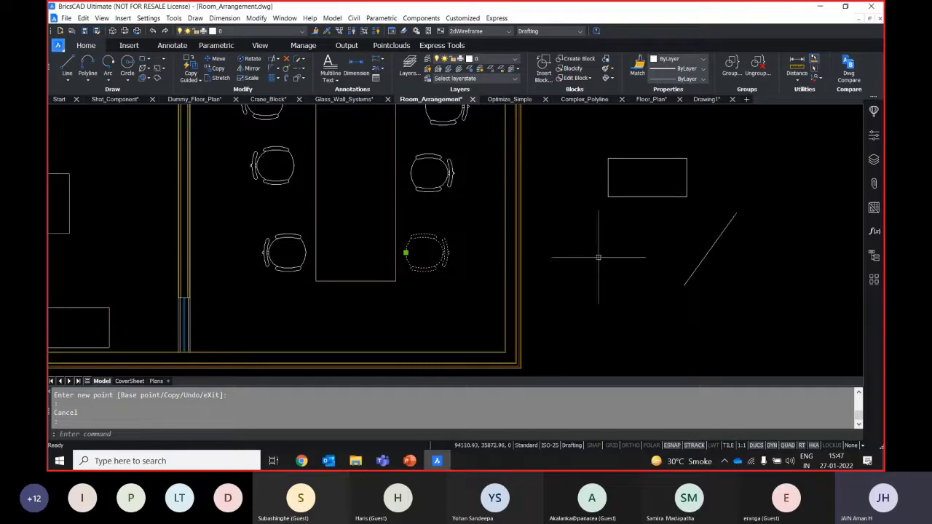
middle_click_drag(603, 262, 603, 278)
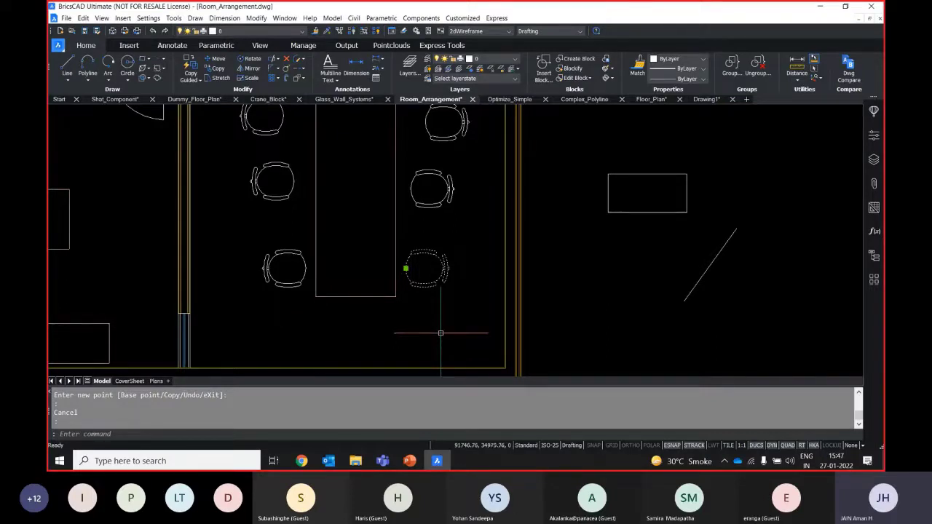
scroll(456, 294, "up", 2)
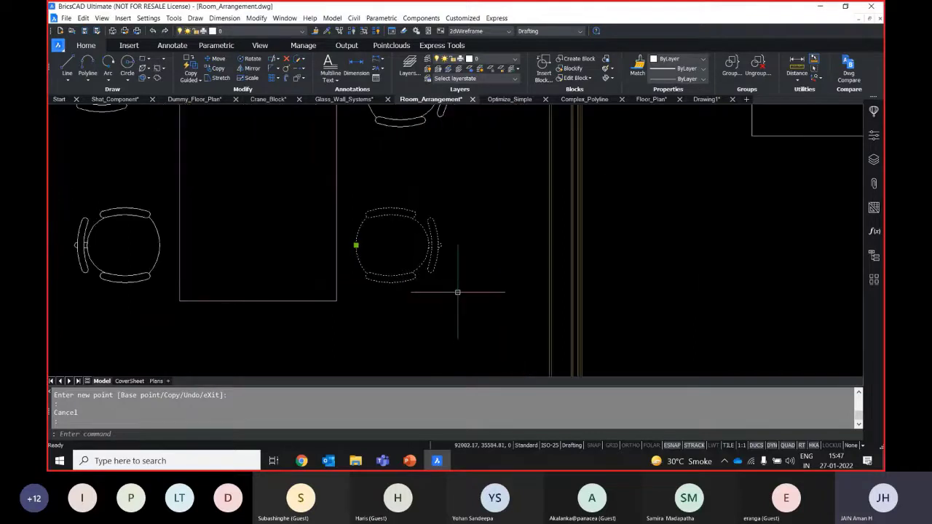
key("Escape")
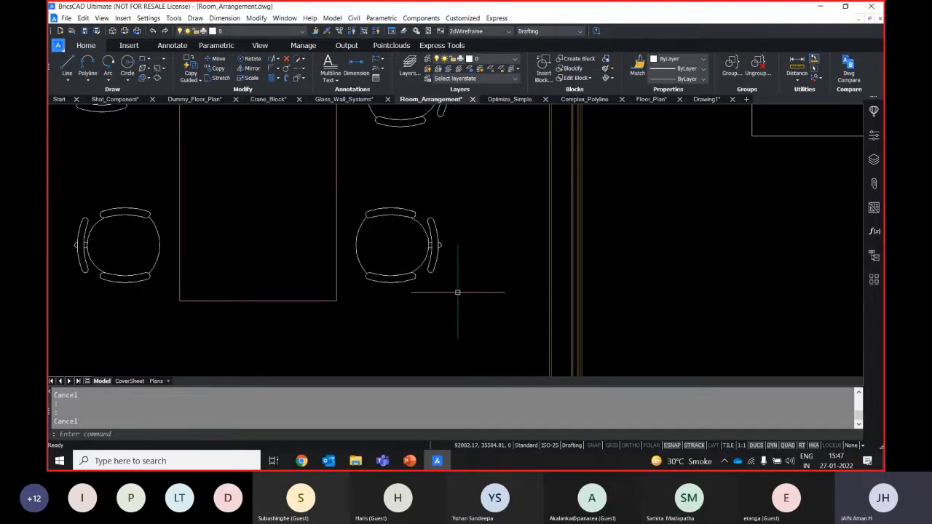
- Start closing Room_Arrangement.dwg, cancel at the save prompt, then reselect the right chair
left_click(436, 245)
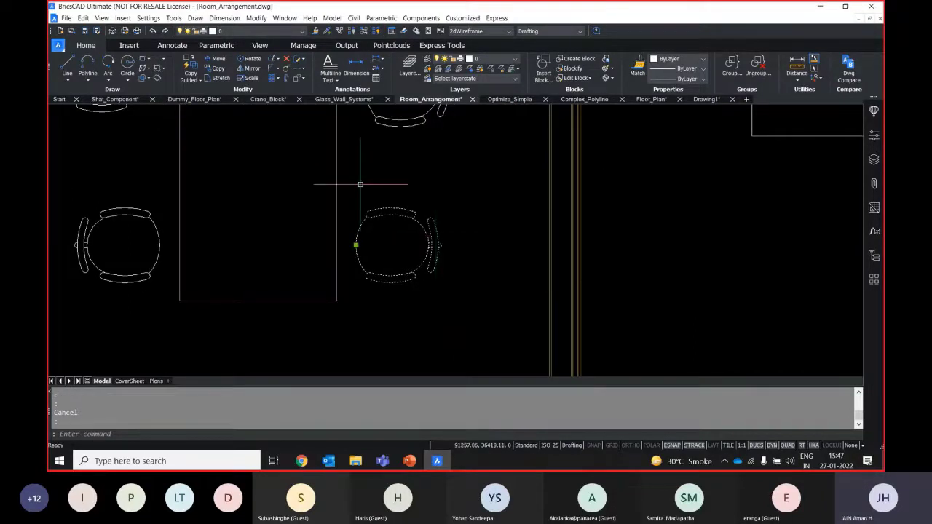
key("Escape")
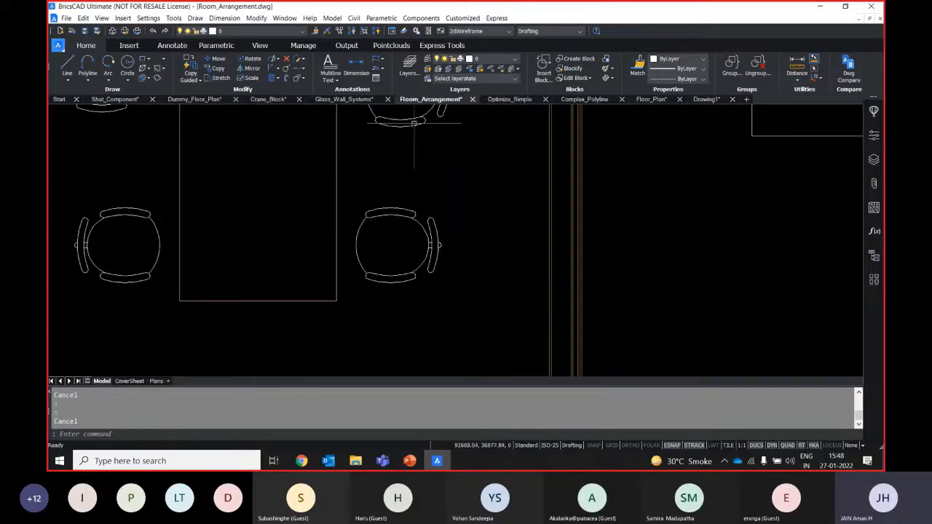
left_click(472, 99)
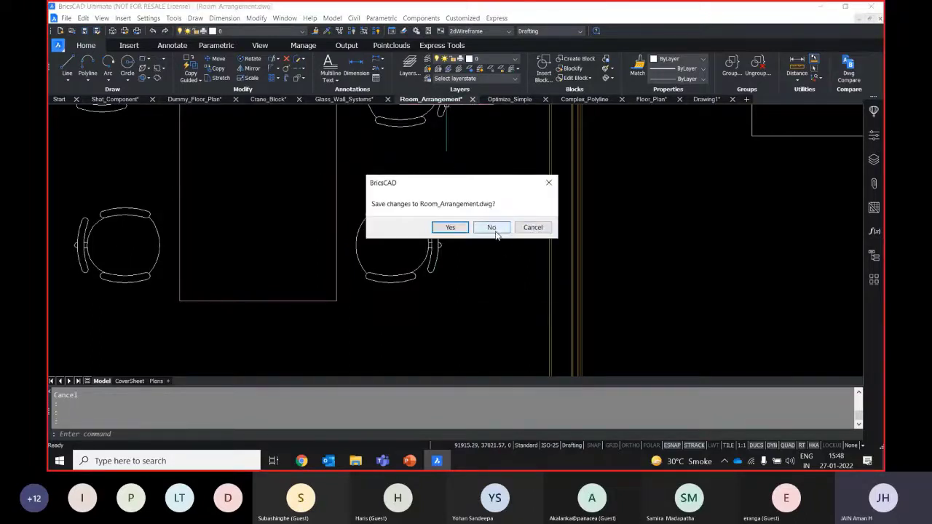
key("Escape")
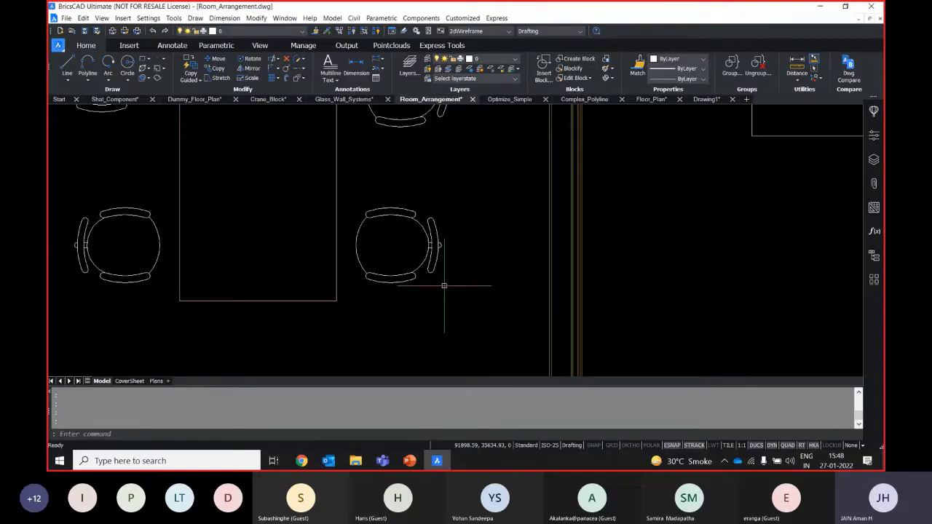
left_click(434, 247)
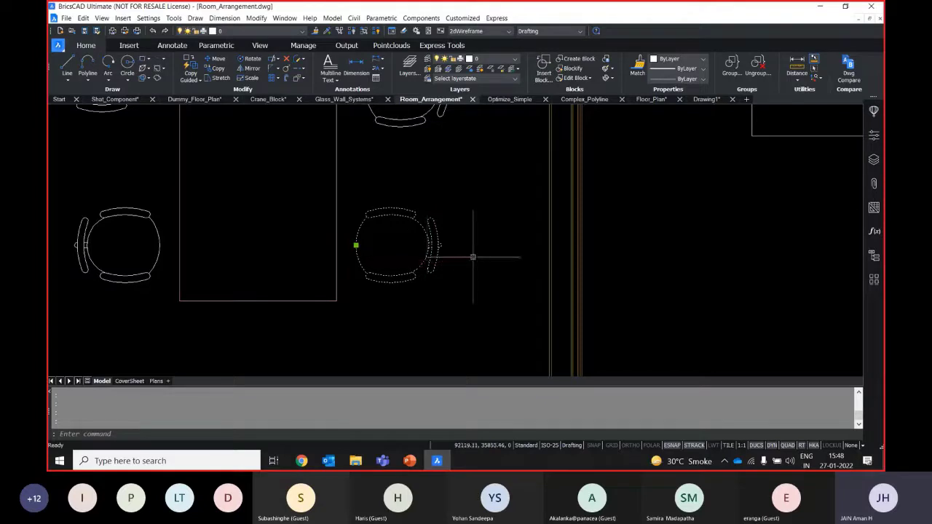
- Use the chair's Properties History 'Undo 1 step(s)' to return it to X 91136.39
left_click(874, 135)
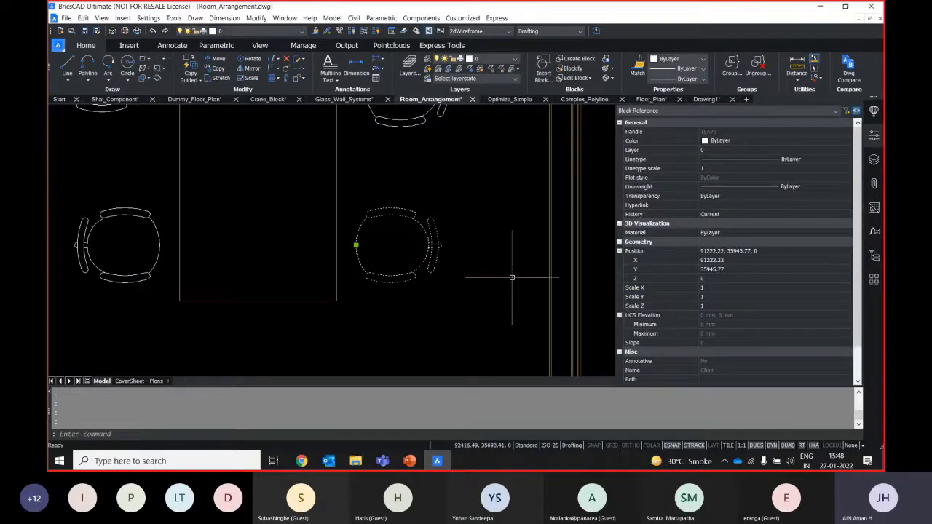
middle_click_drag(512, 278, 247, 274)
scroll(445, 271, "down", 2)
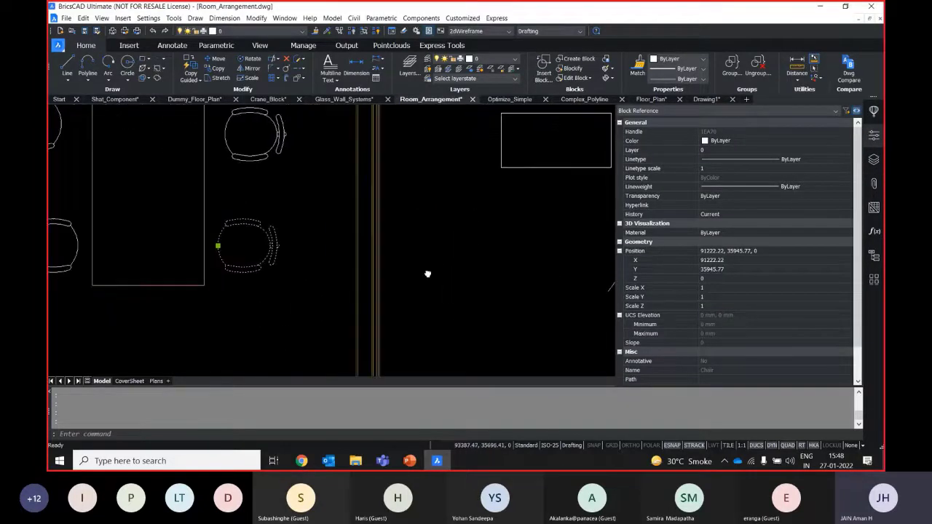
middle_click_drag(428, 274, 424, 268)
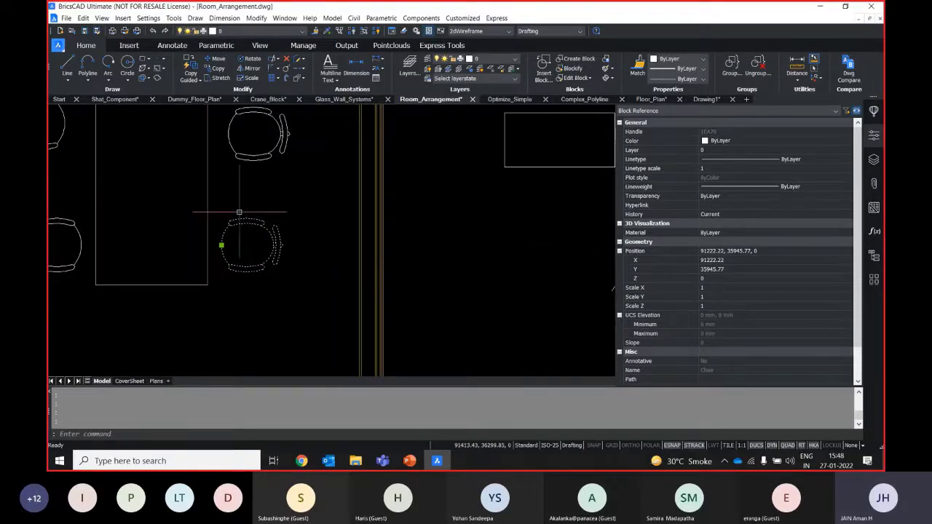
left_click(717, 216)
left_click(717, 216)
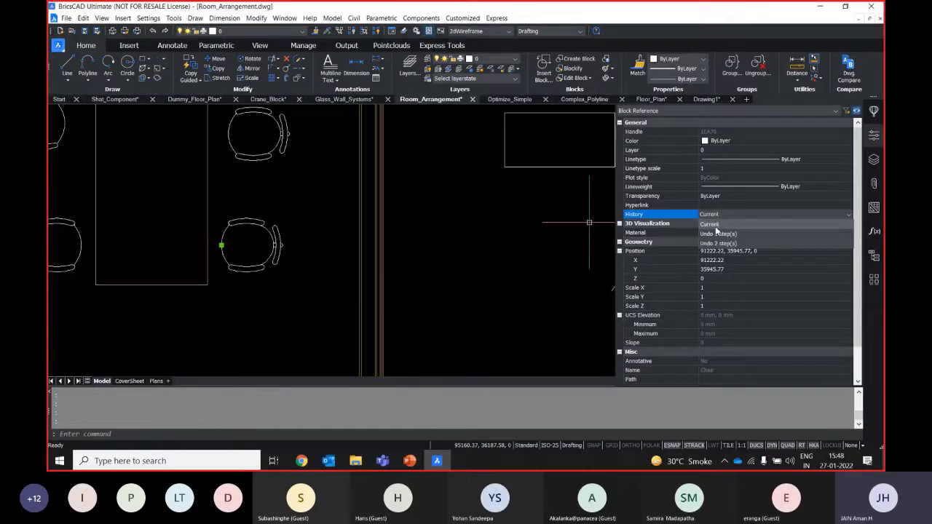
left_click(717, 235)
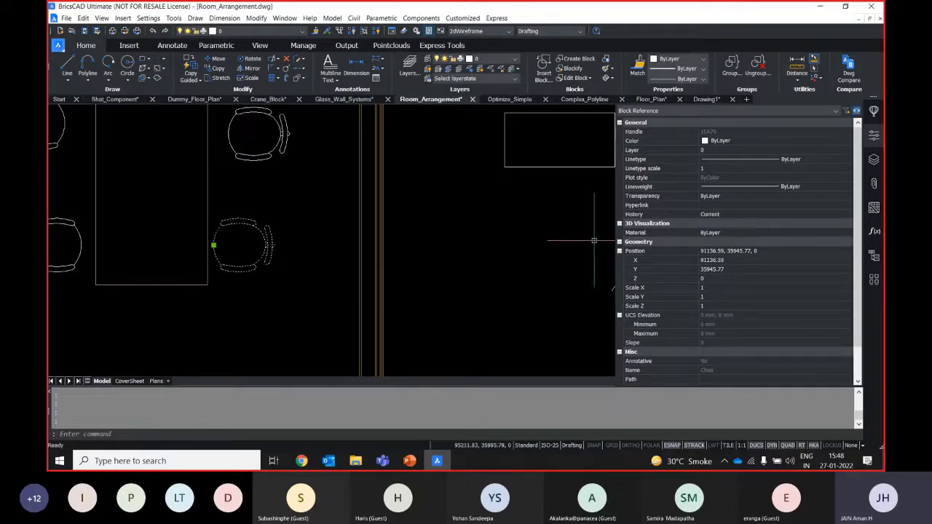
middle_click_drag(250, 223, 317, 226)
key("Escape")
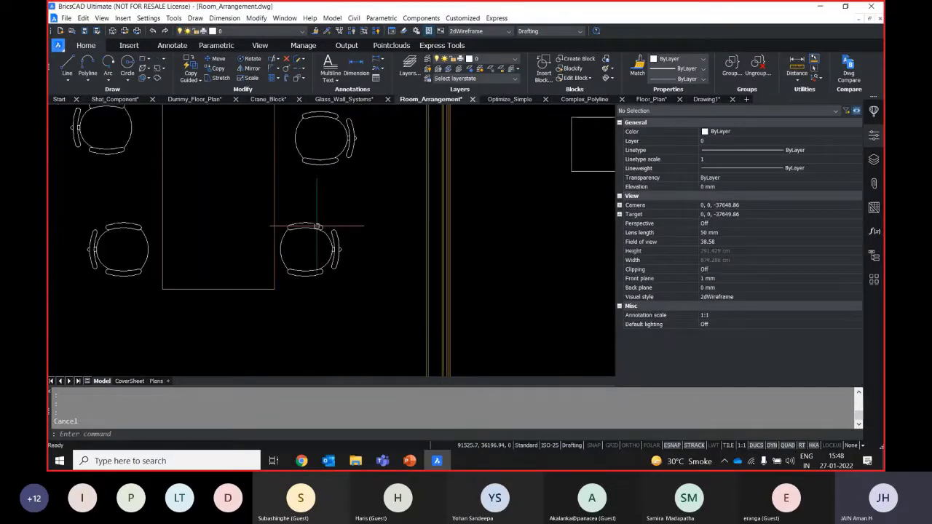
scroll(317, 227, "down", 3)
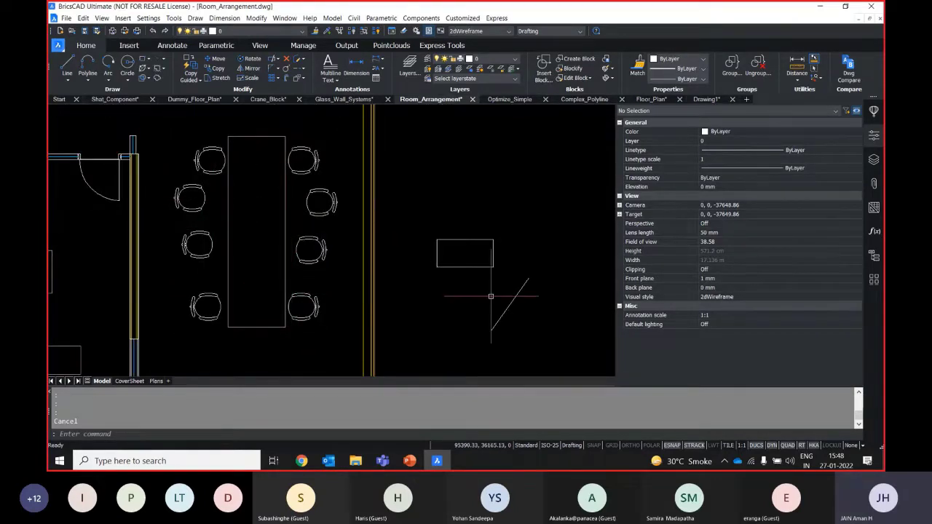
- Grip-stretch two corners of the small rectangle into a slanted shape
left_click(493, 264)
middle_click_drag(492, 306, 421, 298)
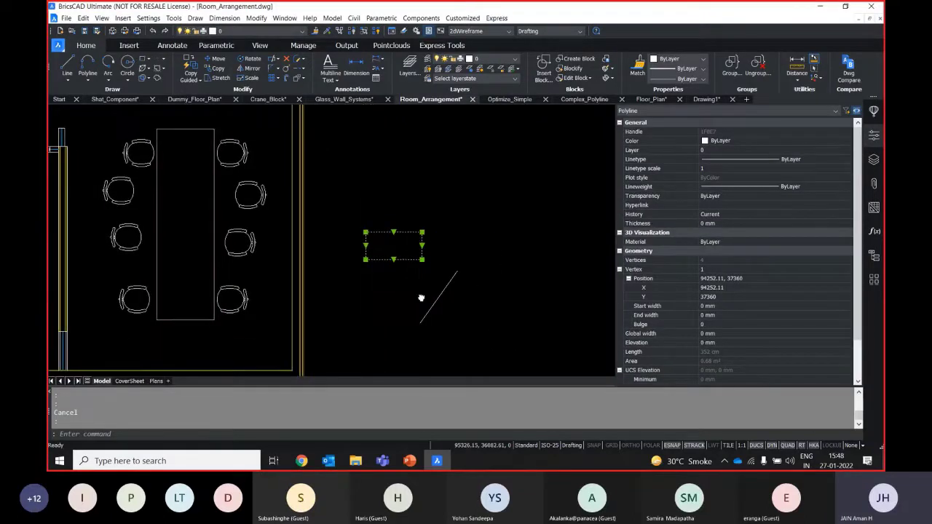
scroll(407, 264, "up", 2)
key("Escape")
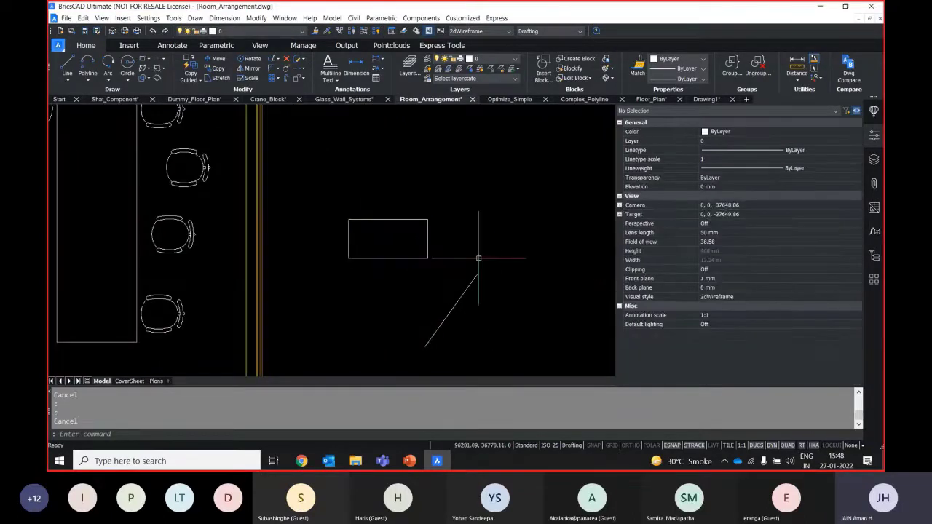
left_click(428, 240)
left_click(427, 258)
left_click(403, 237)
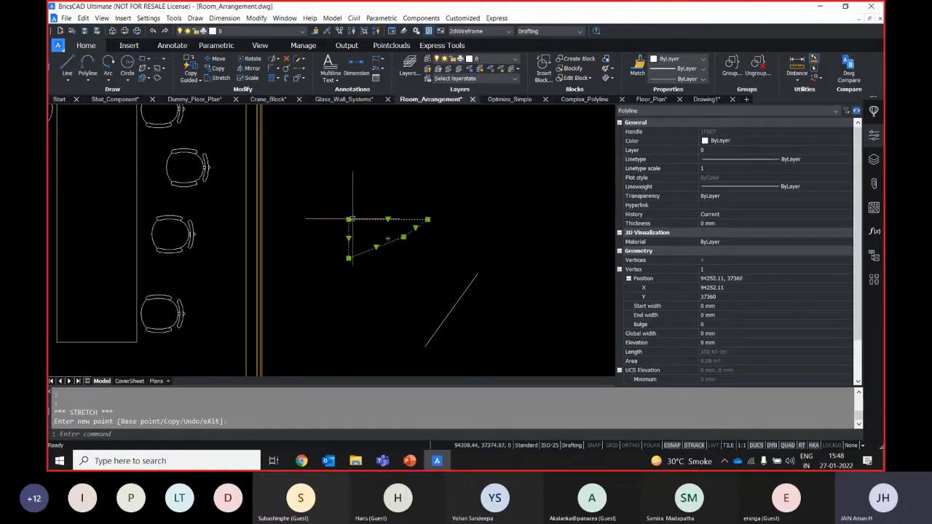
left_click(360, 230)
key("Escape")
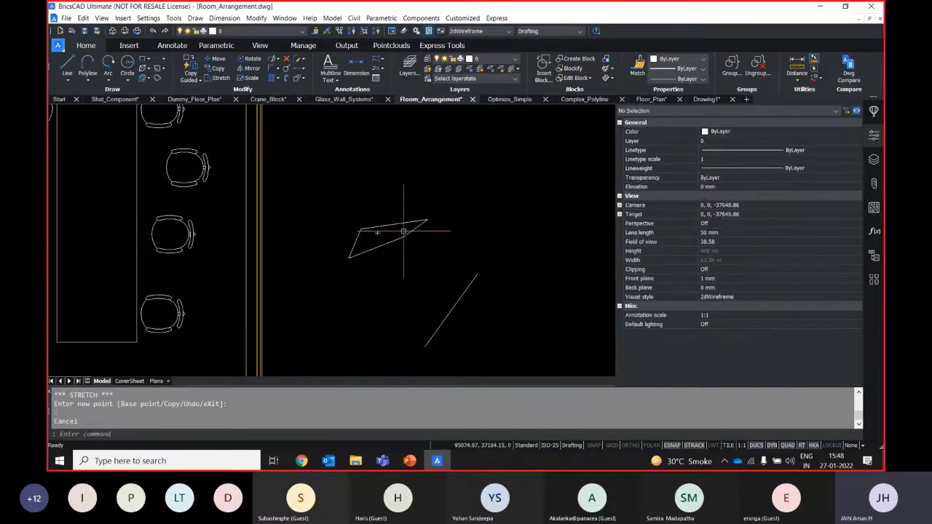
- Undo 3 steps of the polyline's History in Properties, restoring the plain rectangle
left_click(405, 232)
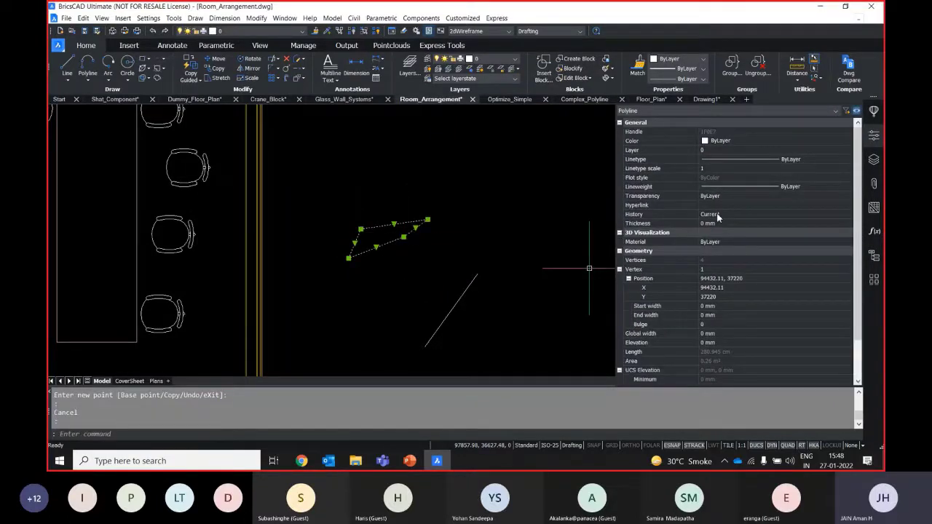
left_click(717, 216)
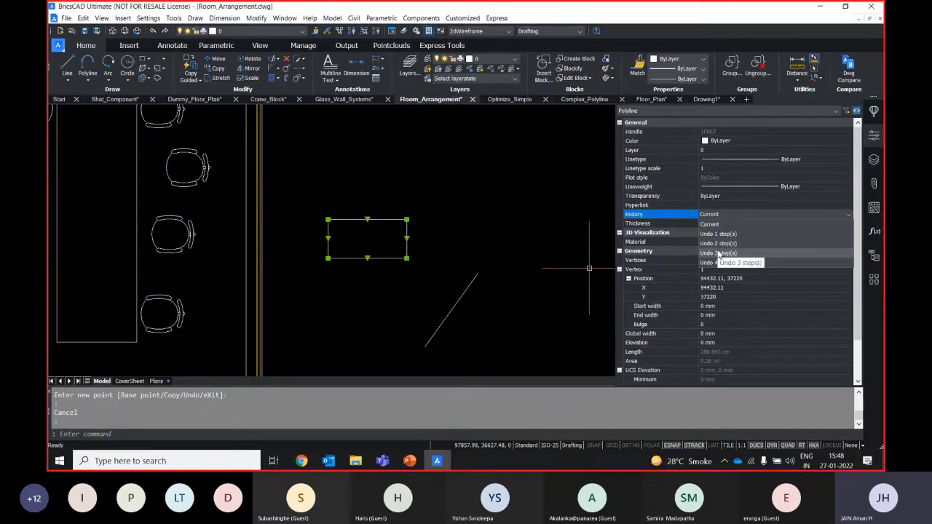
left_click(719, 254)
key("Escape")
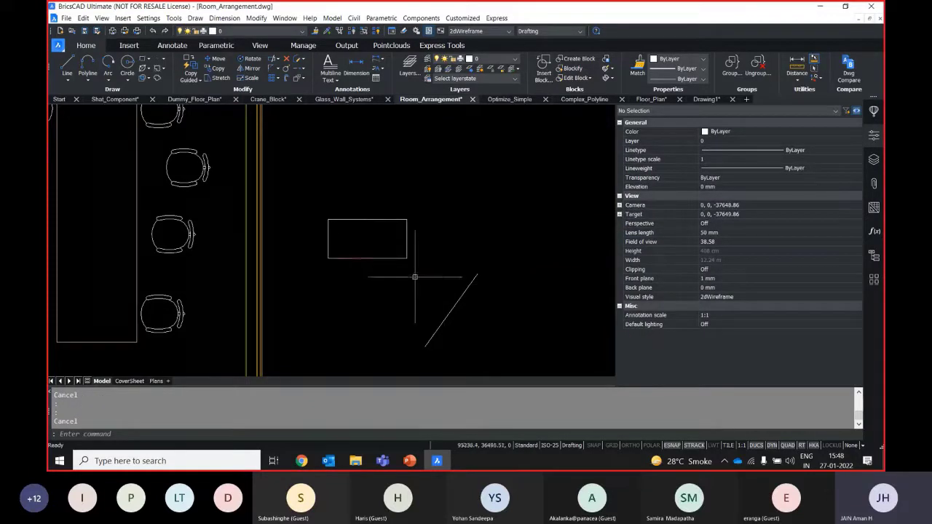
scroll(408, 262, "down", 1)
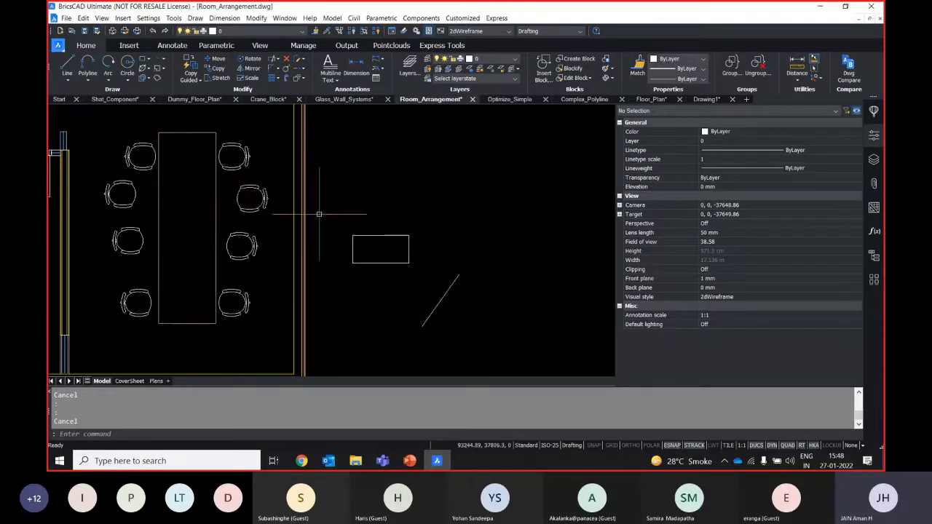
scroll(409, 197, "down", 2)
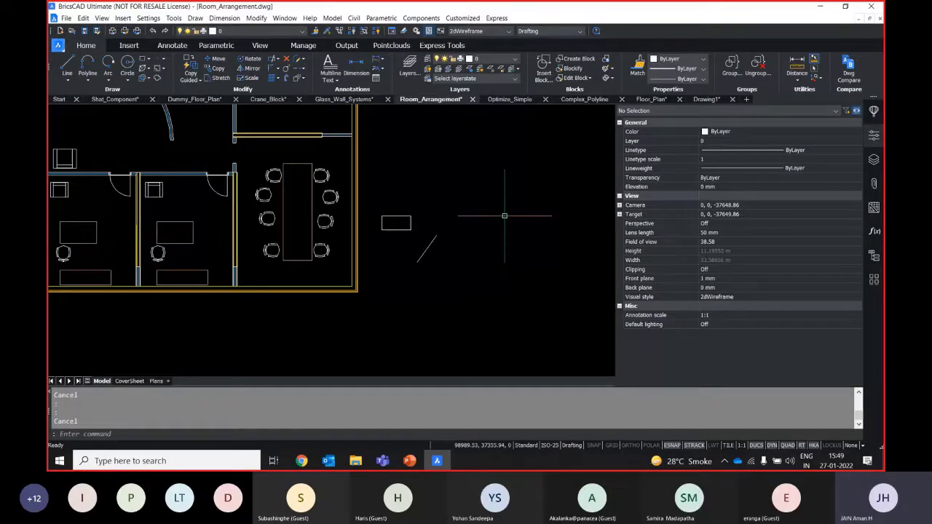
scroll(506, 225, "down", 6)
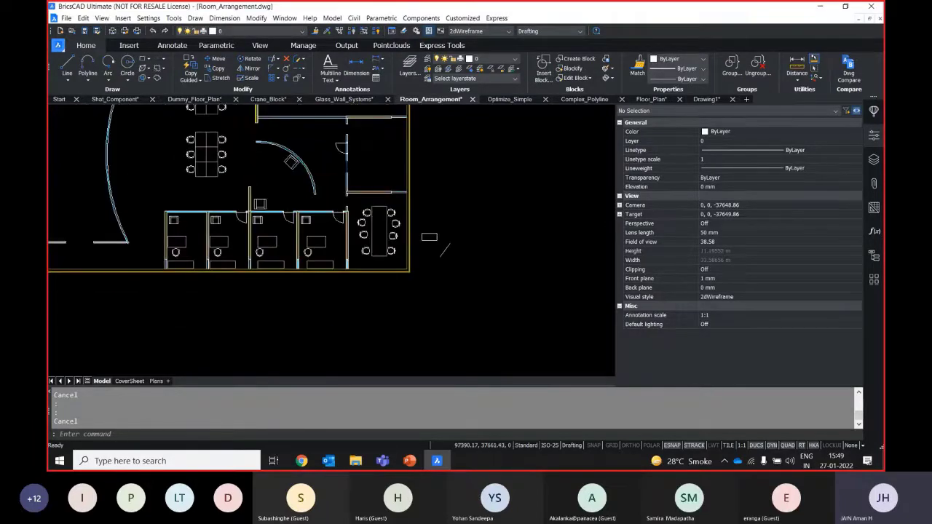
middle_click_drag(523, 212, 396, 211)
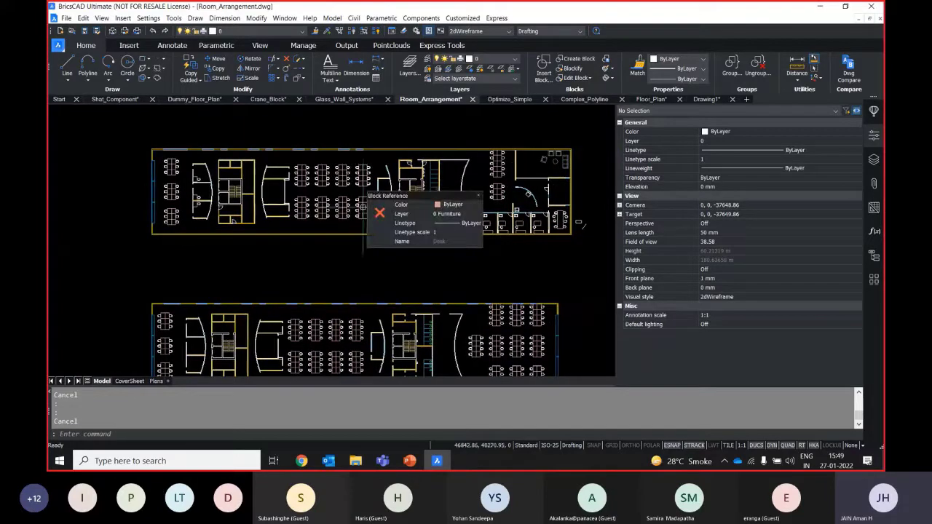
mouse_move(310, 219)
middle_mouse_down()
mouse_move(300, 188)
mouse_move(303, 203)
middle_mouse_up()
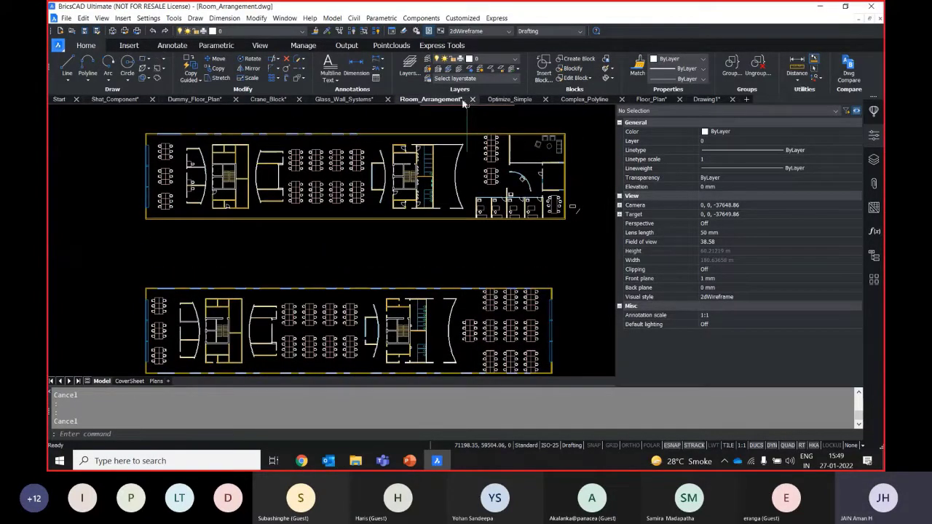
scroll(403, 228, "up", 4)
scroll(397, 204, "up", 3)
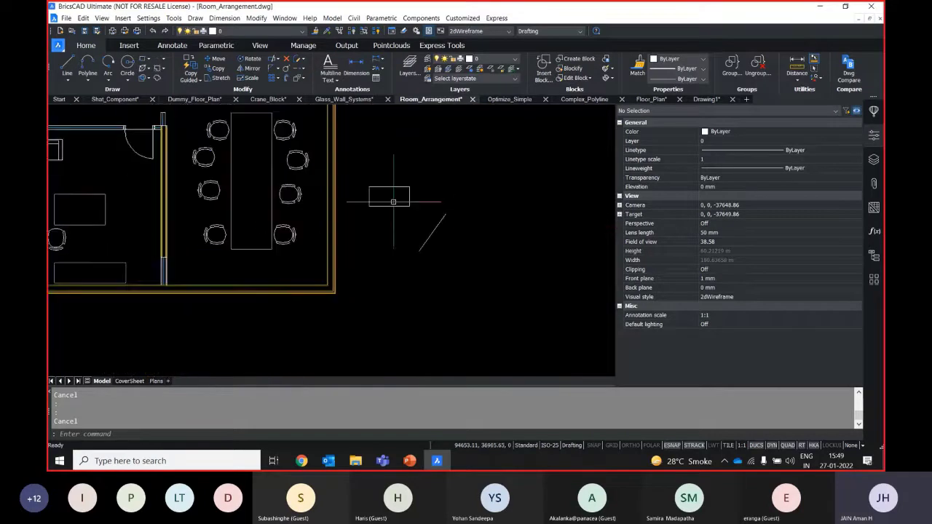
- Grip-stretch the rectangle's top-left corner upward into a slanted quadrilateral
left_click(386, 198)
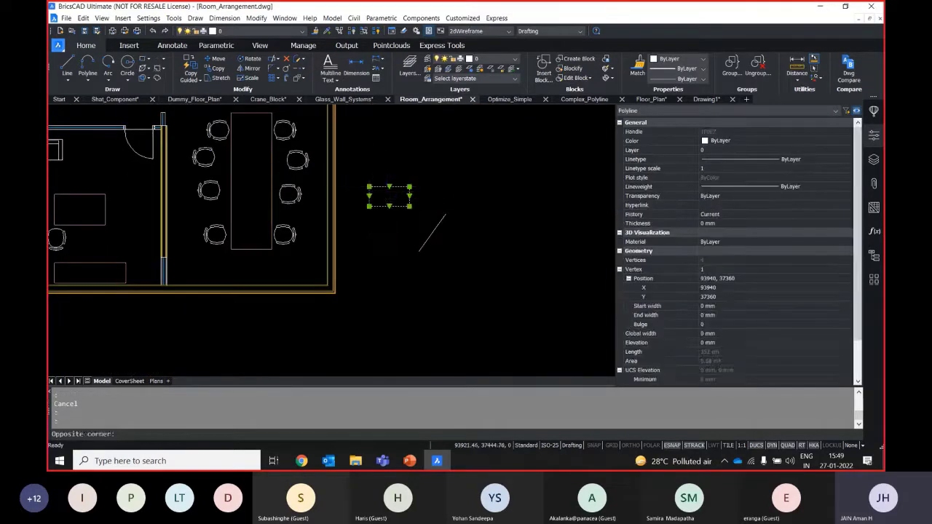
left_click(370, 187)
left_click(411, 140)
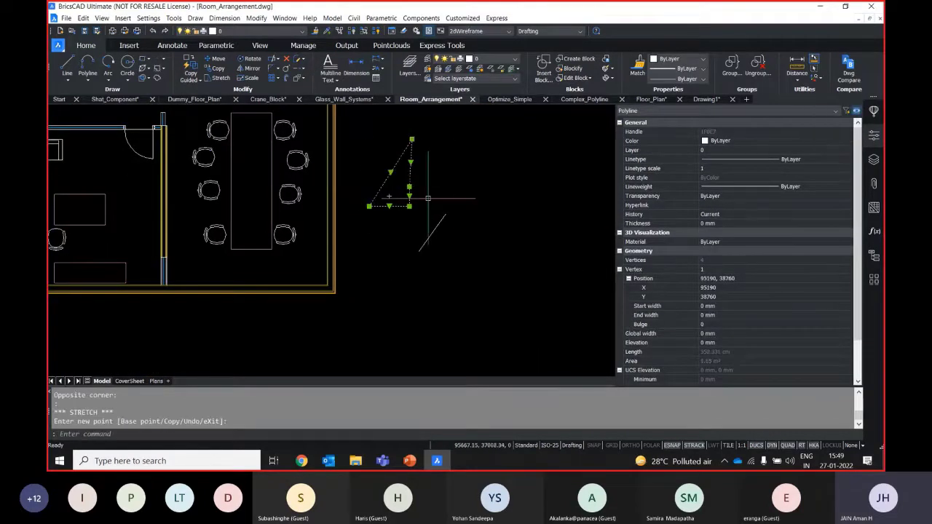
left_click(409, 207)
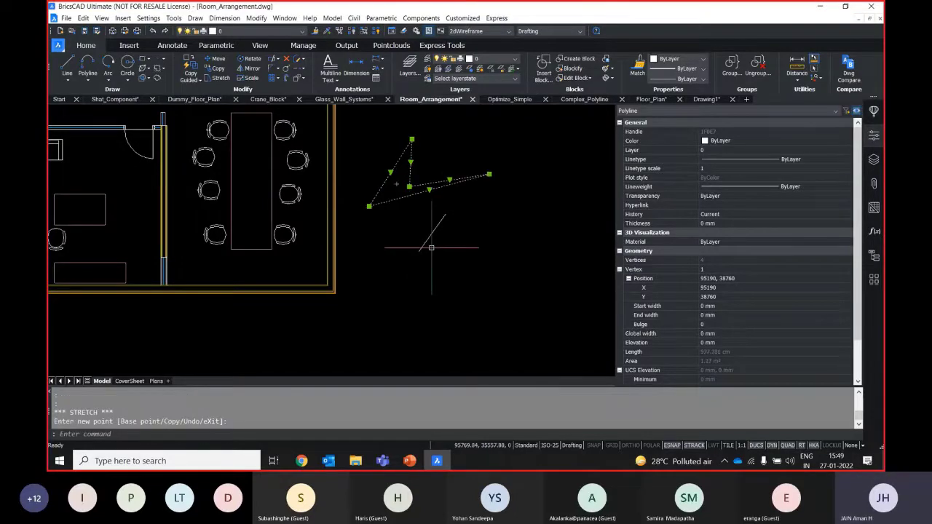
key("Escape")
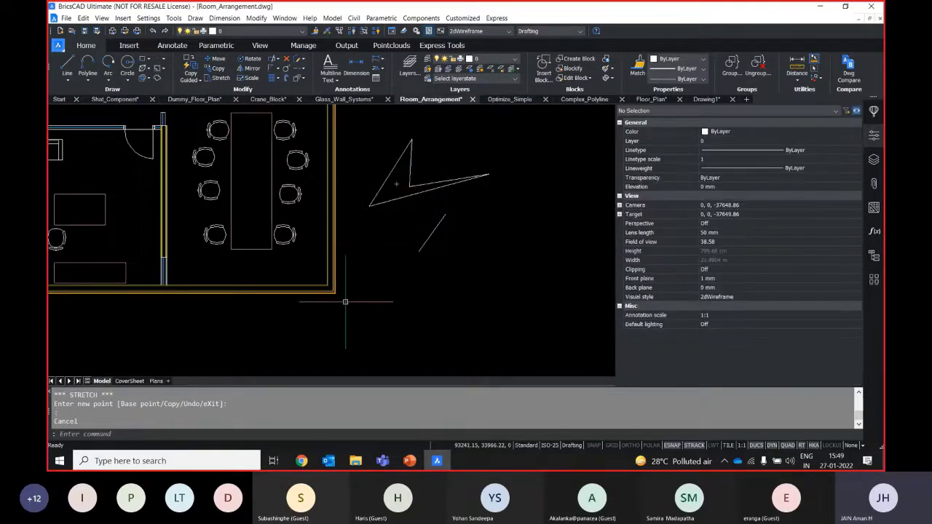
- Save the drawing with Ctrl+S
key("ctrl+s")
left_click_drag(85, 421, 62, 421)
left_click(128, 421)
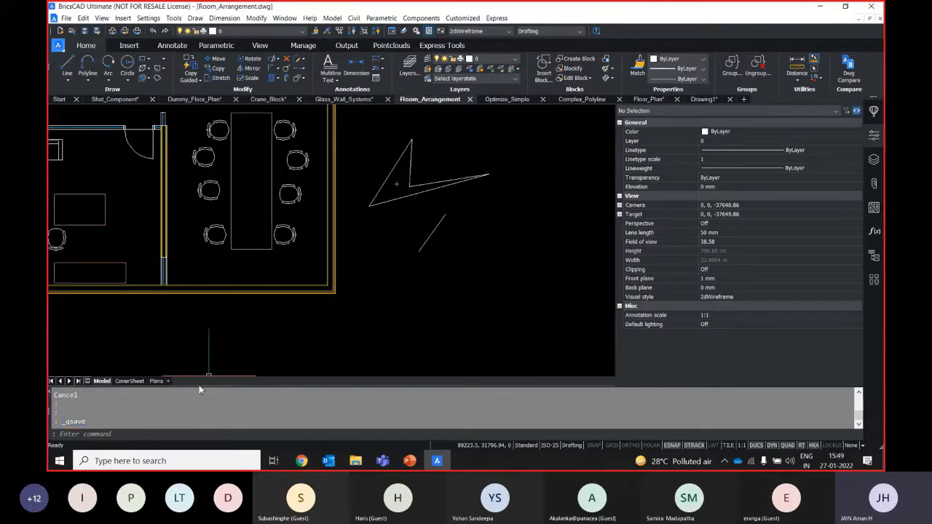
- Open the polyline's History undo list, then dismiss it without undoing and deselect
left_click(475, 177)
left_click(721, 214)
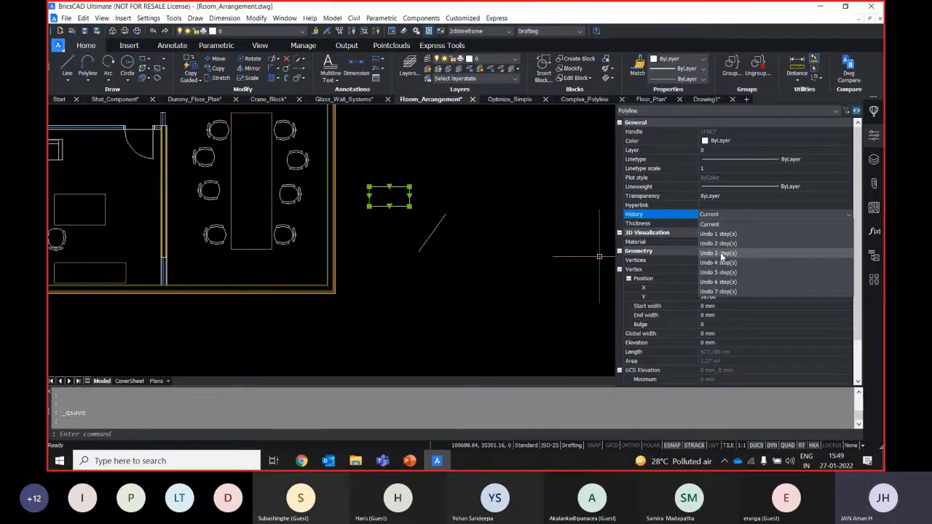
scroll(393, 195, "up", 3)
key("Escape")
scroll(403, 192, "down", 2)
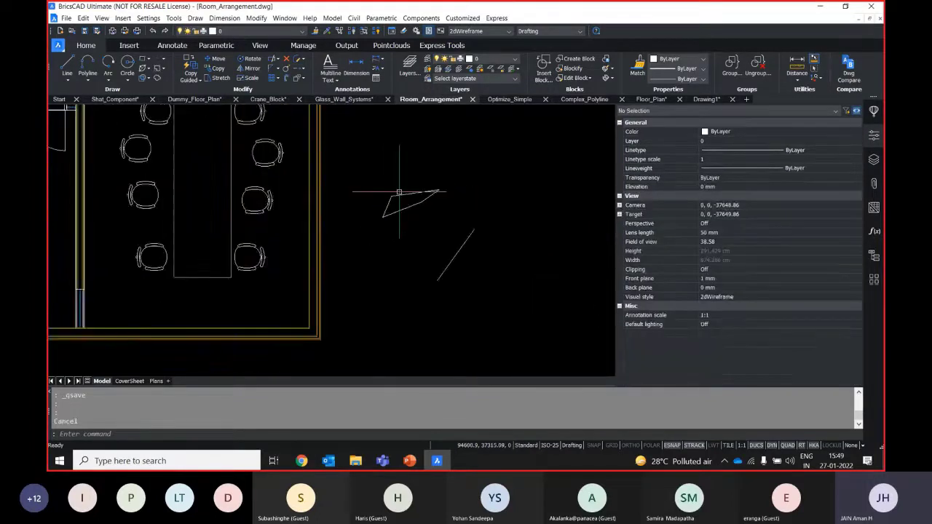
scroll(403, 192, "down", 2)
mouse_move(393, 198)
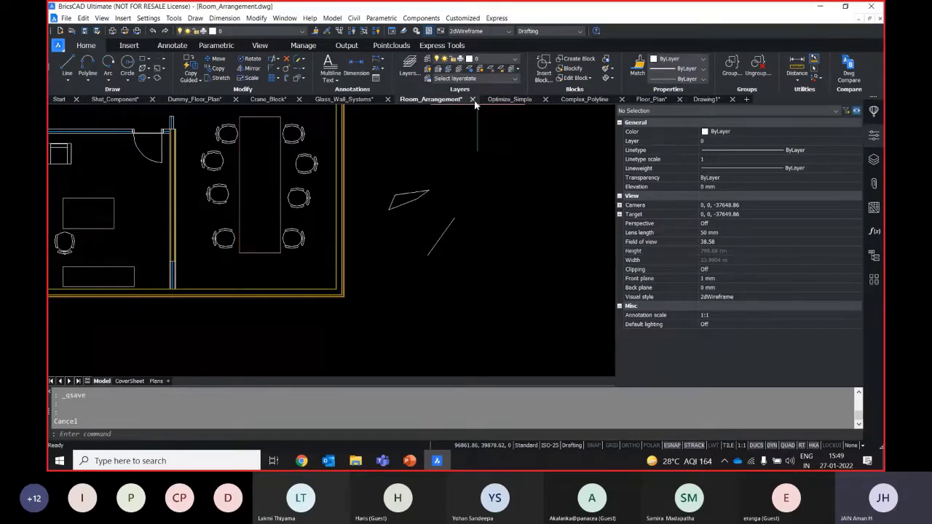
- Zoom to the full floor plan, hide the Properties panel, and bring up Optimize_Simple
scroll(453, 176, "down", 3)
scroll(453, 176, "down", 3)
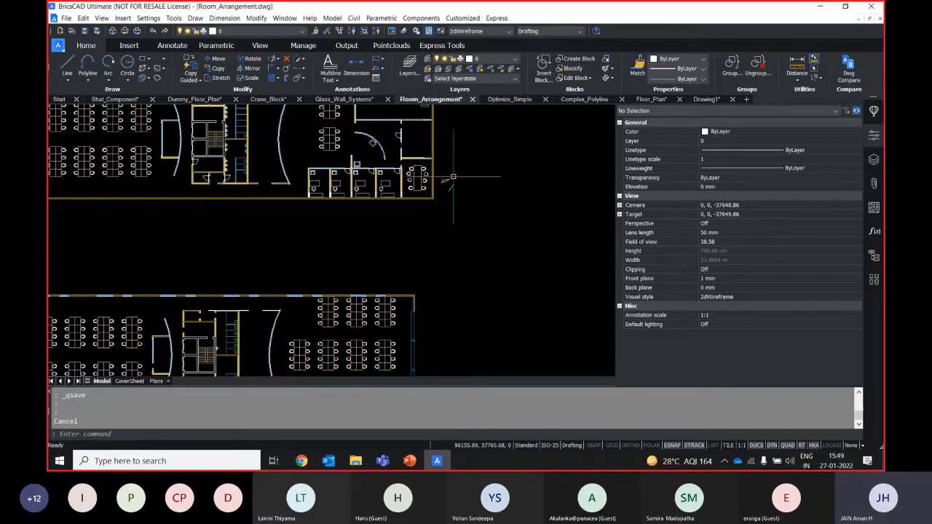
scroll(453, 177, "down", 5)
middle_click(400, 220)
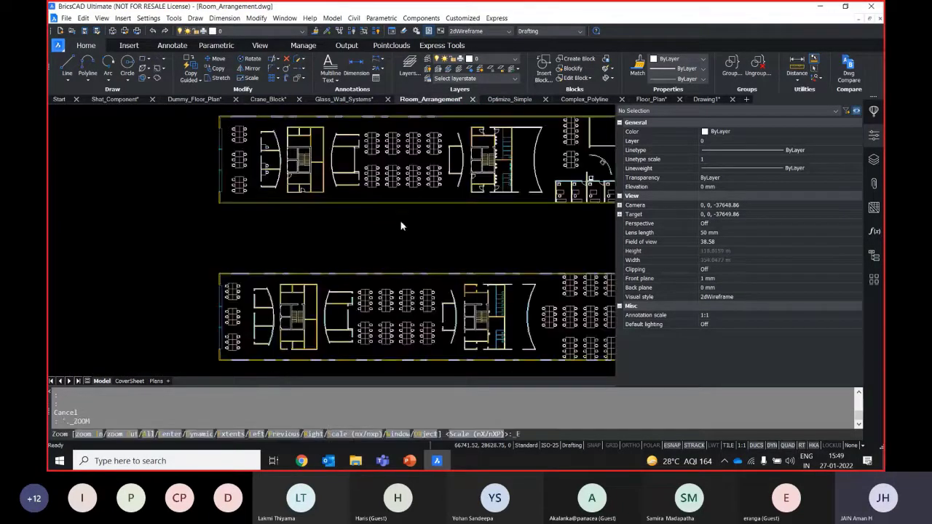
left_click(874, 135)
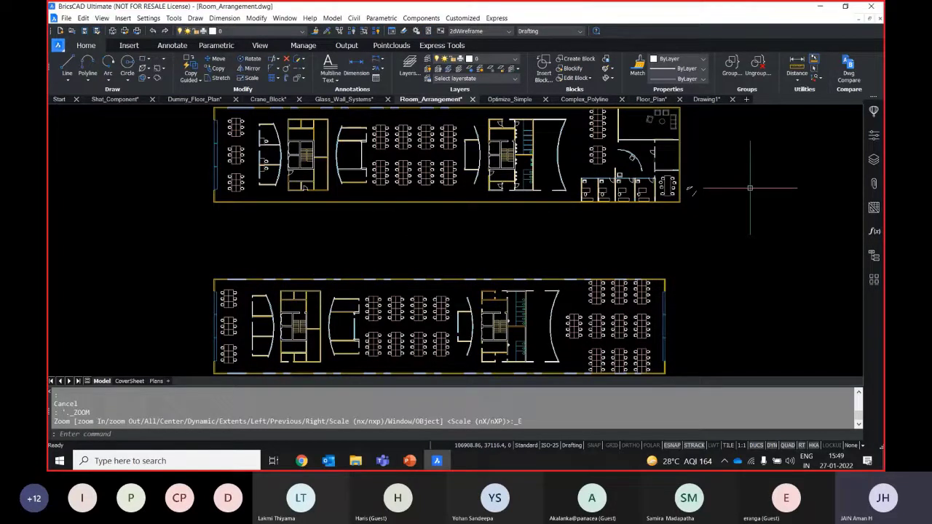
left_click(510, 101)
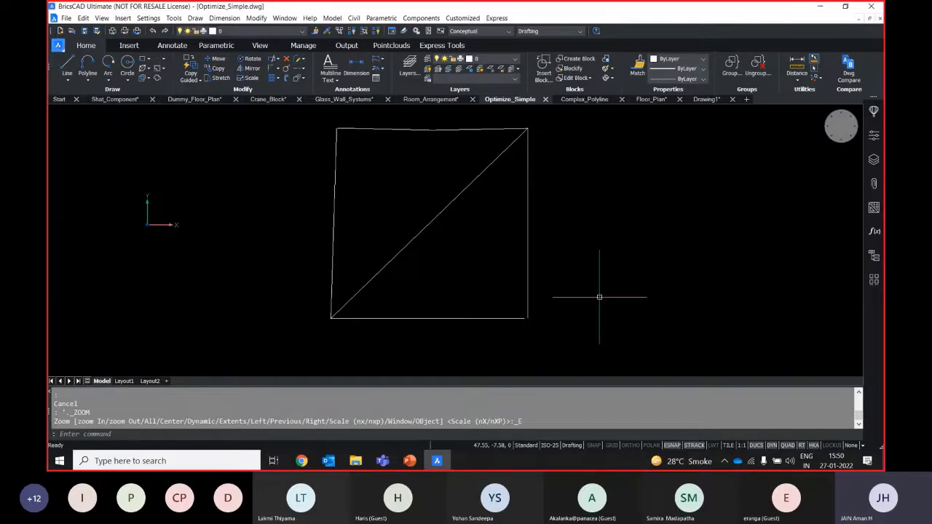
left_click(576, 339)
left_click(431, 308)
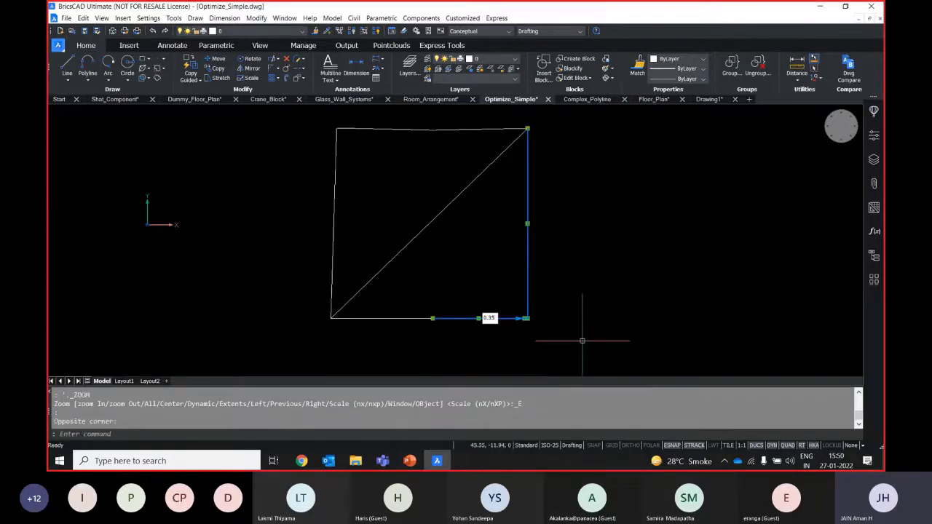
key("Escape")
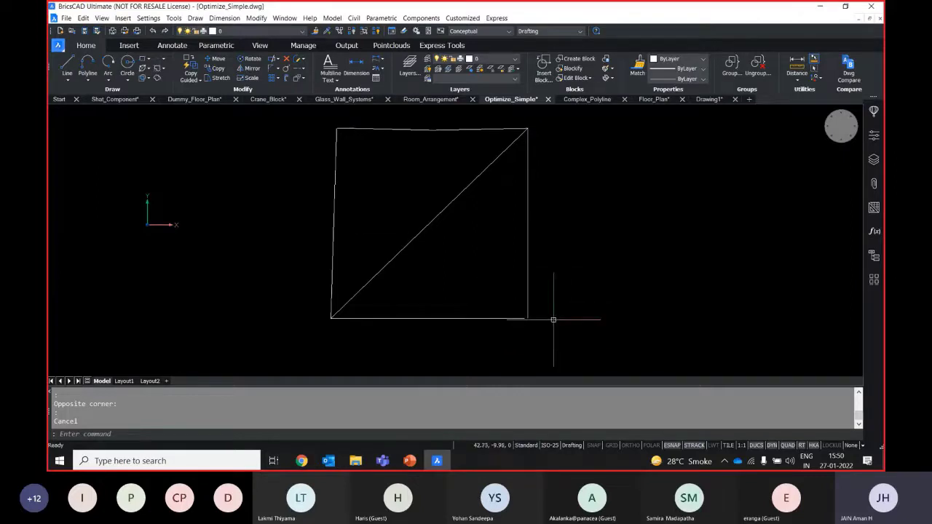
left_click(554, 319)
left_click(514, 306)
key("Escape")
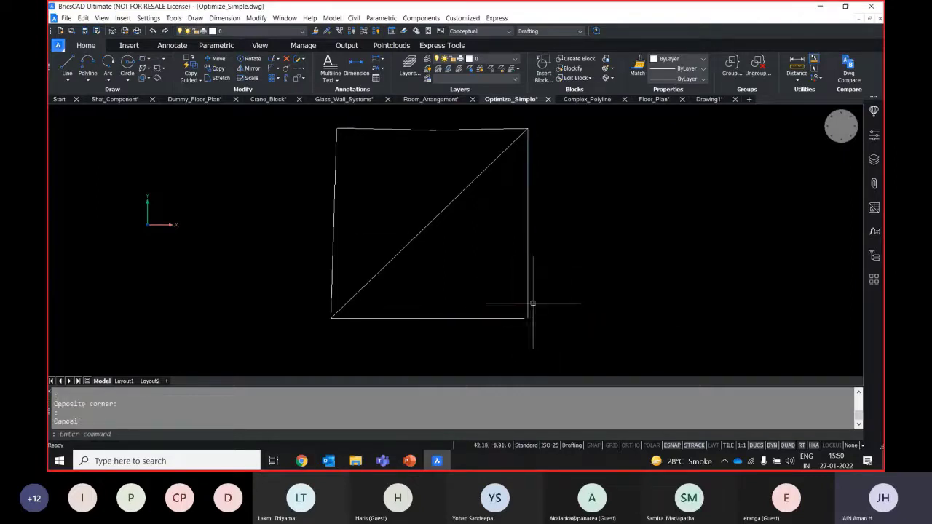
scroll(334, 138, "up", 5)
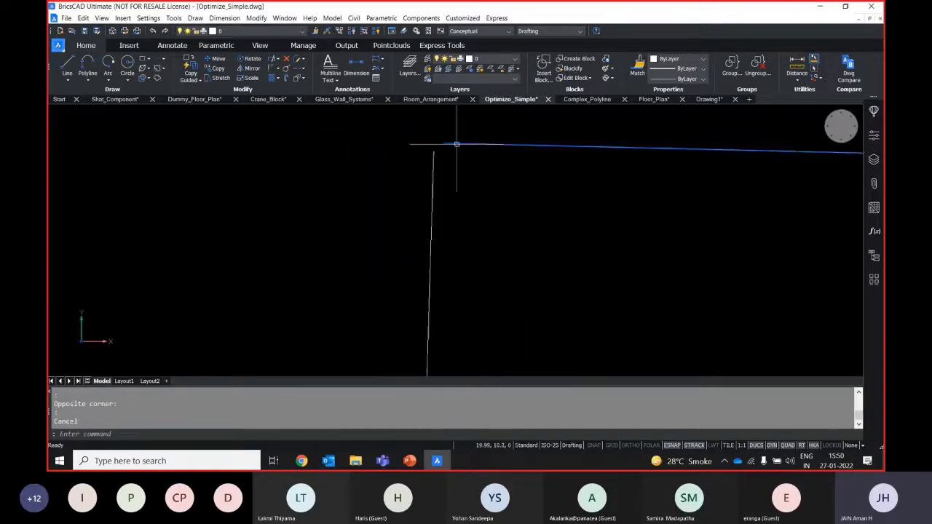
scroll(437, 145, "down", 4)
middle_click_drag(671, 217, 502, 175)
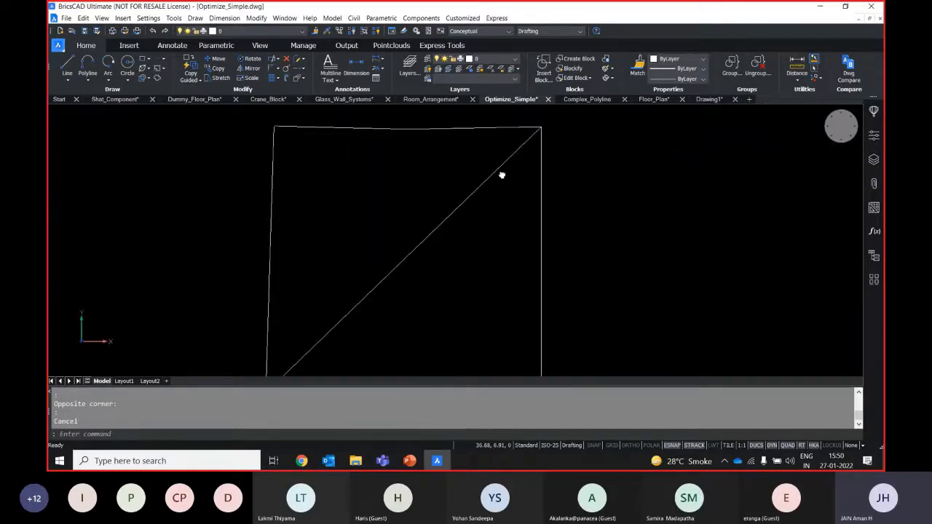
scroll(502, 175, "down", 3)
scroll(576, 199, "up", 1)
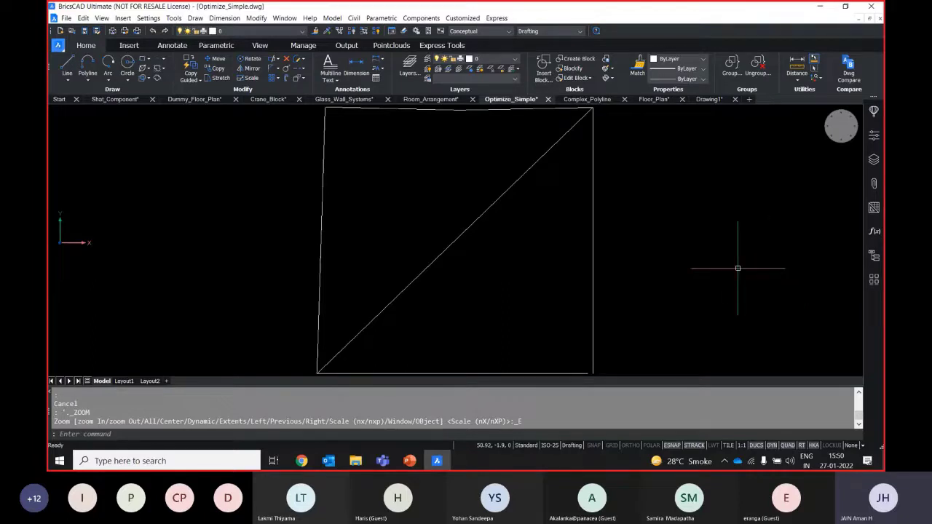
scroll(711, 240, "down", 2)
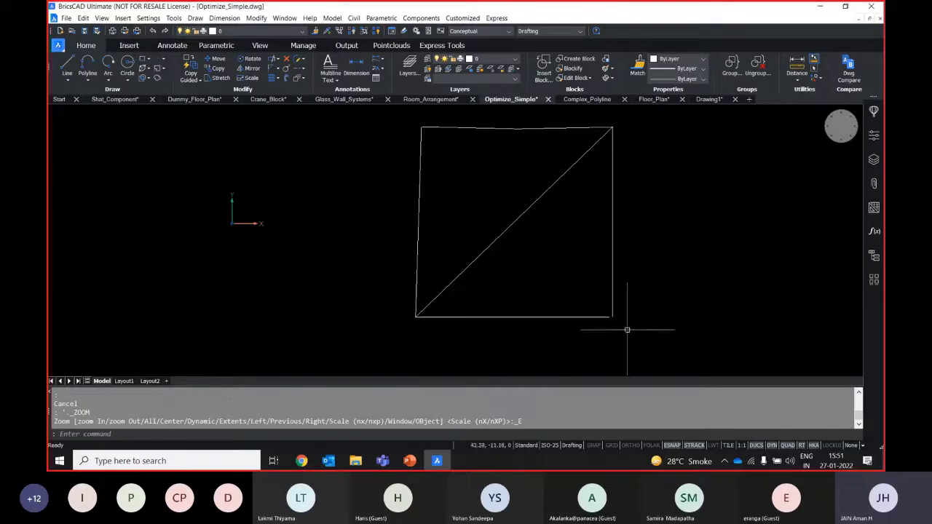
middle_click_drag(546, 299, 466, 310)
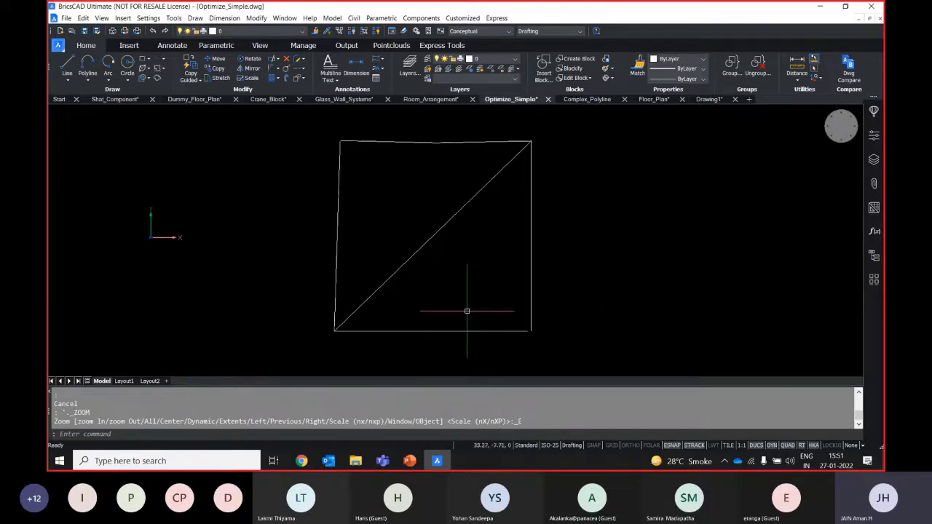
left_click(542, 344)
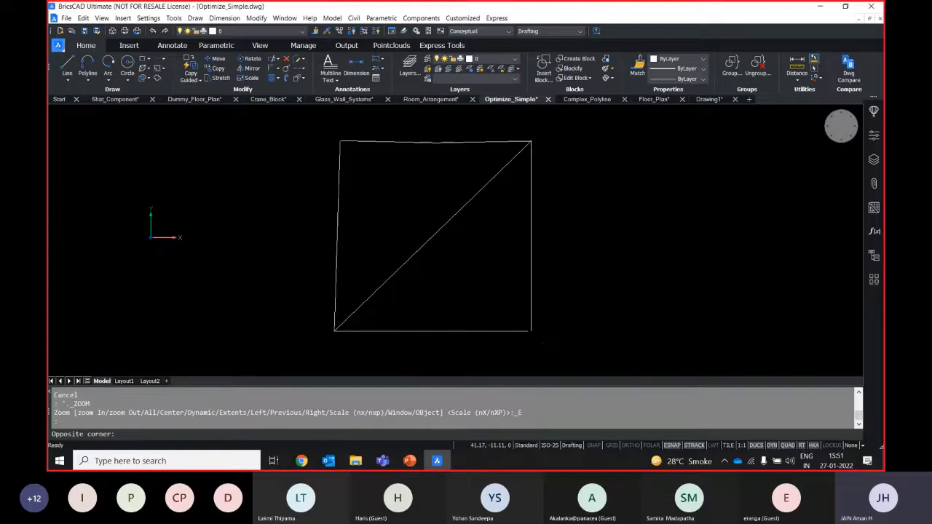
left_click(512, 319)
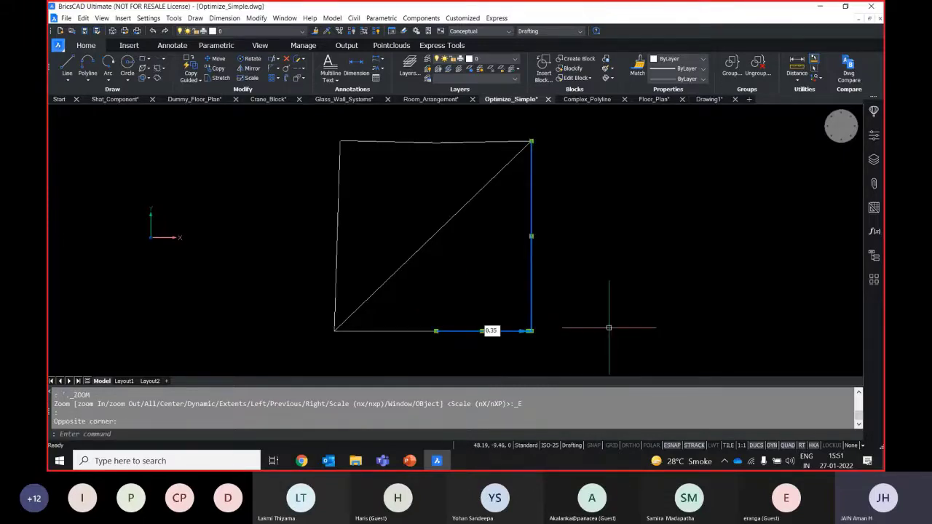
scroll(539, 329, "up", 5)
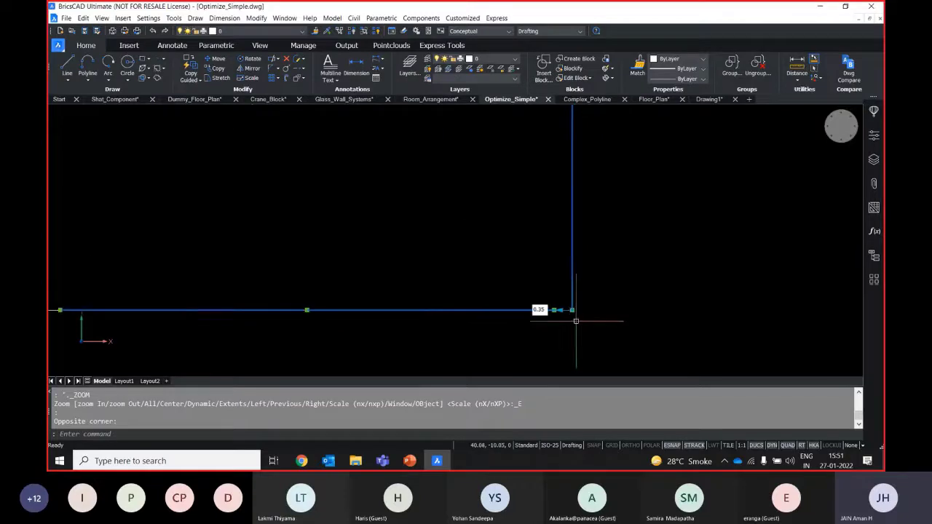
scroll(576, 321, "up", 2)
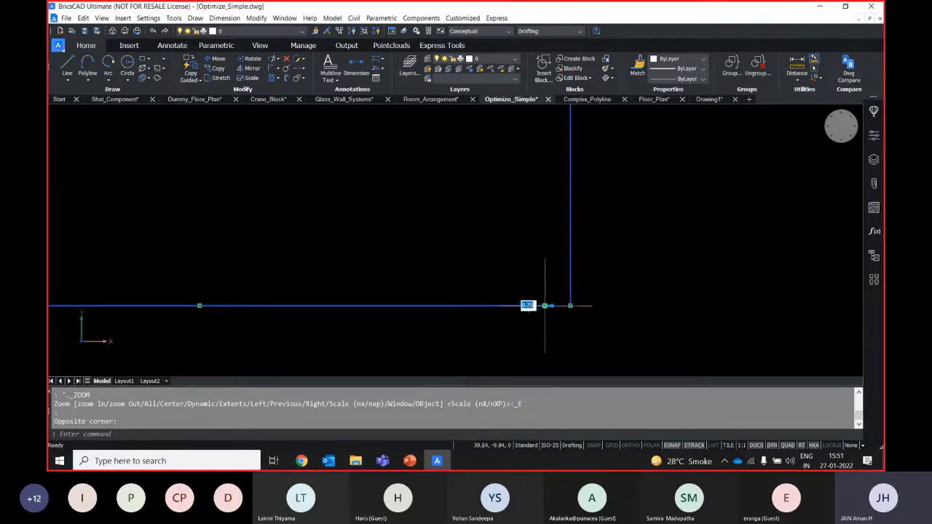
key("Escape")
scroll(357, 228, "down", 2)
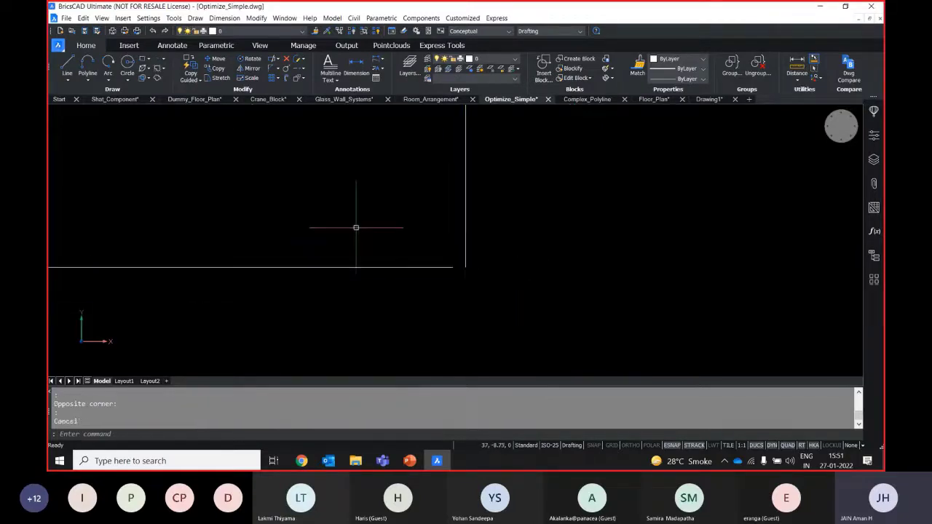
middle_click_drag(356, 228, 454, 273)
scroll(551, 281, "down", 3)
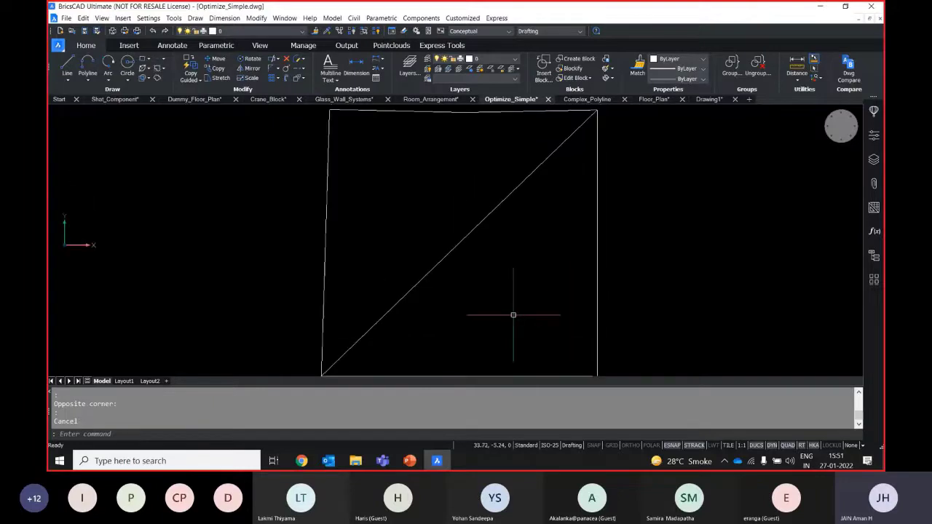
scroll(374, 233, "down", 2)
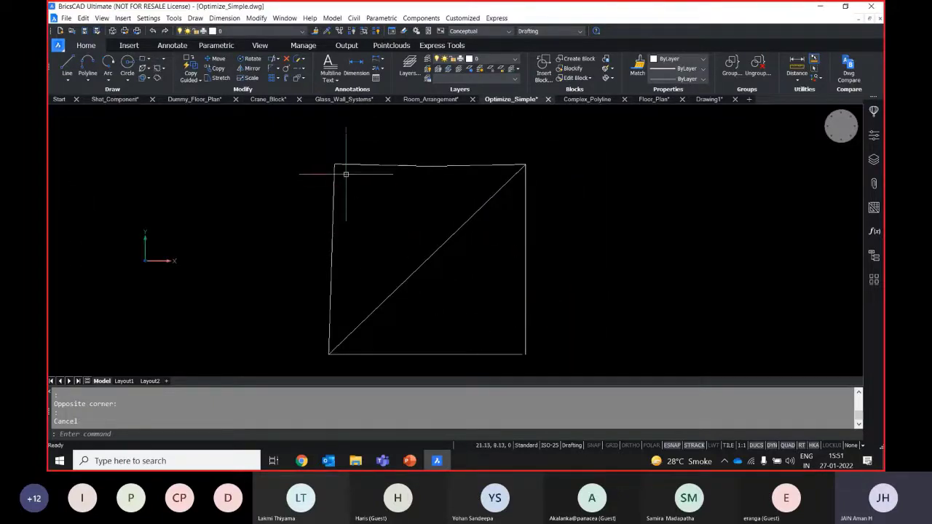
left_click_drag(346, 175, 398, 144)
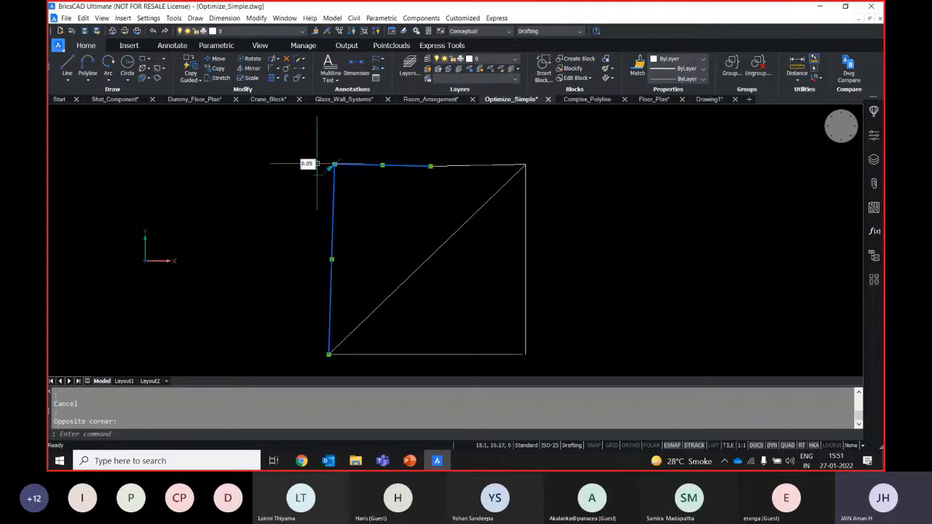
left_click_drag(334, 165, 514, 169)
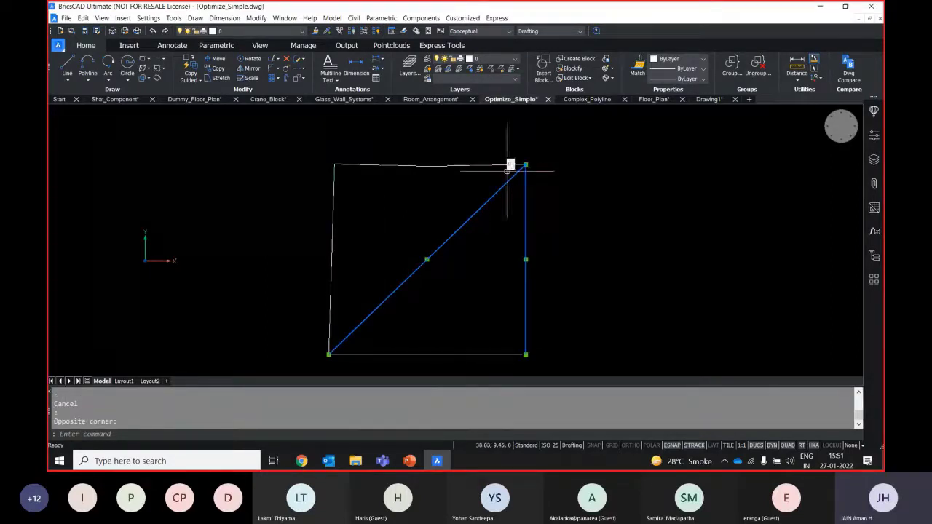
key("Escape")
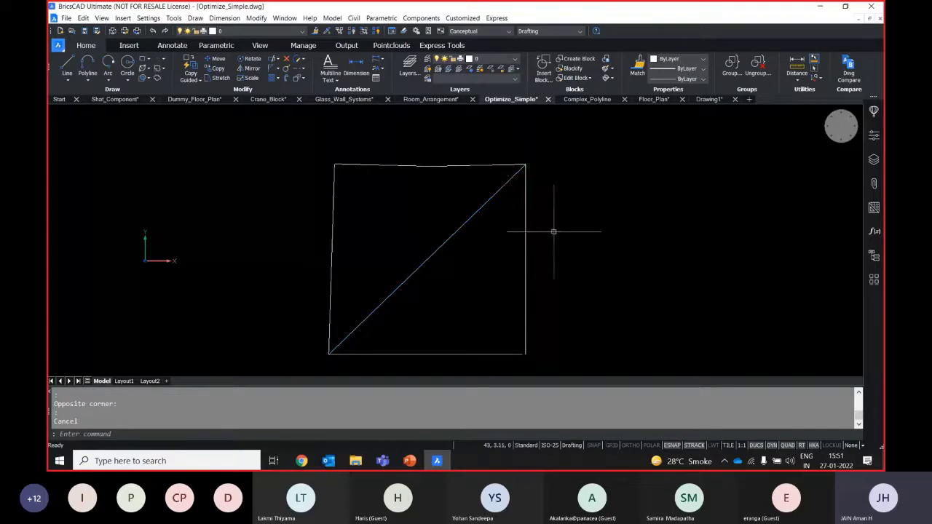
mouse_move(522, 193)
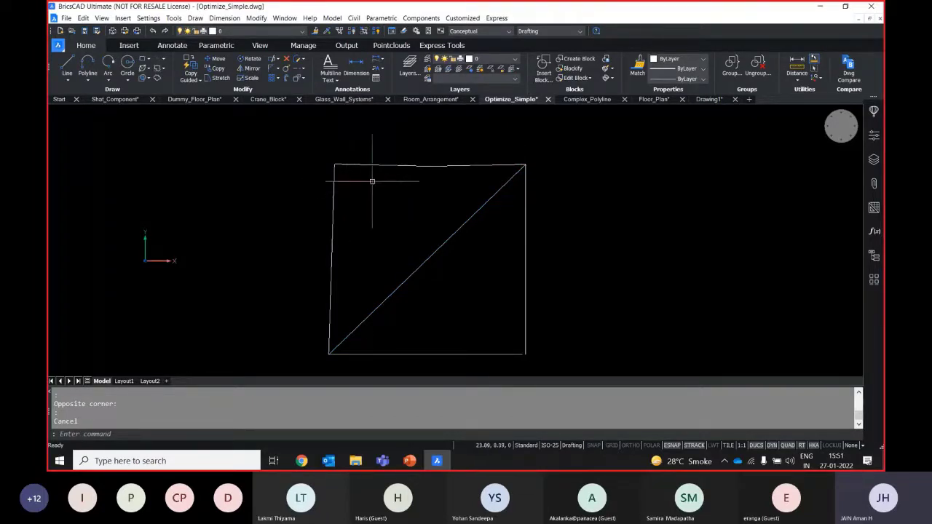
- Open the Optimize options for the whole drawing, then cancel without optimizing
left_click(304, 48)
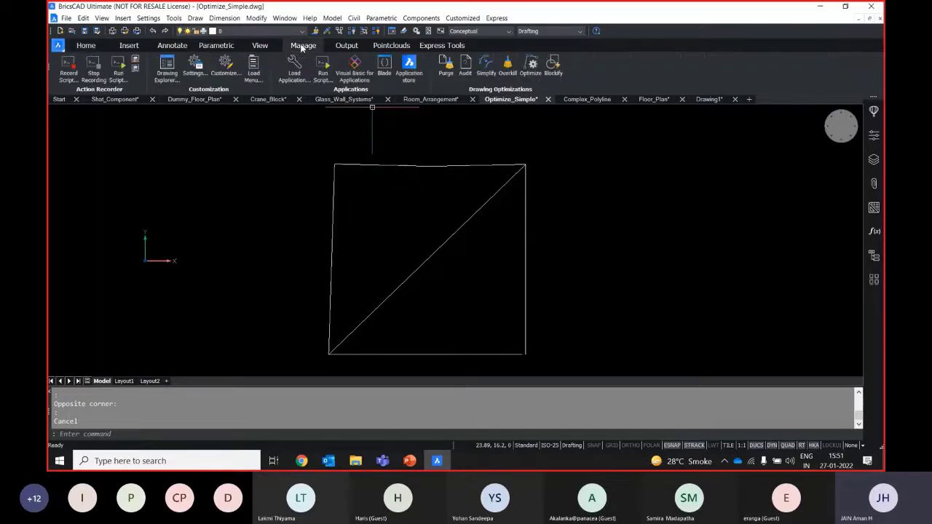
left_click(535, 81)
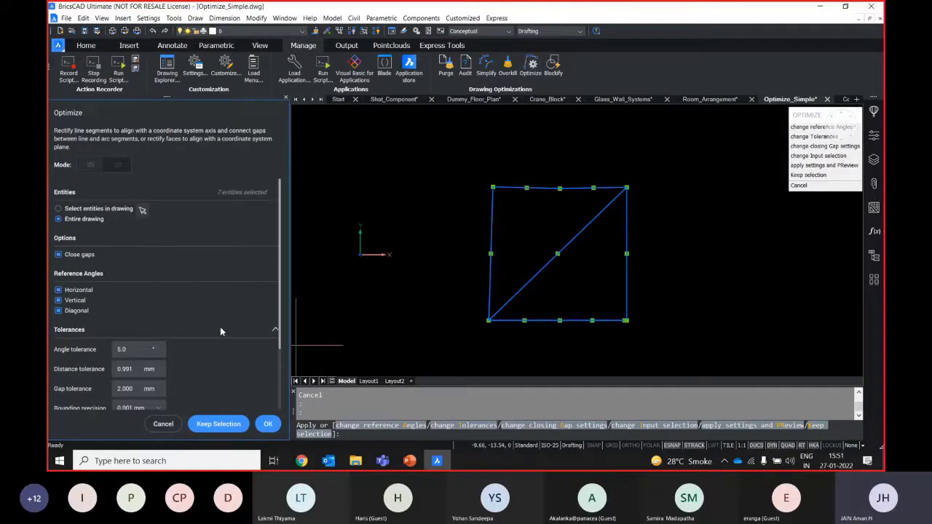
scroll(221, 331, "down", 3)
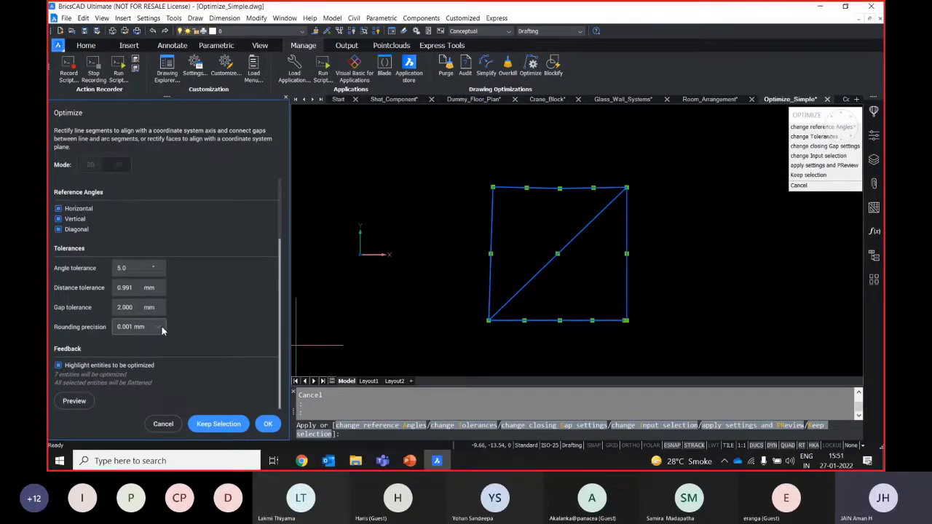
key("Escape")
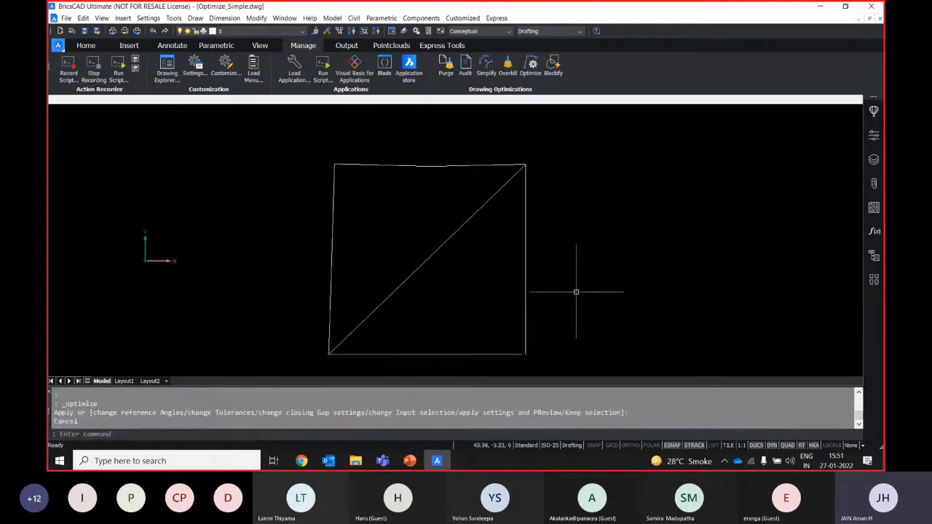
- Draw a line (L) from inside the square to a point on the diagonal
type("l")
key("Return")
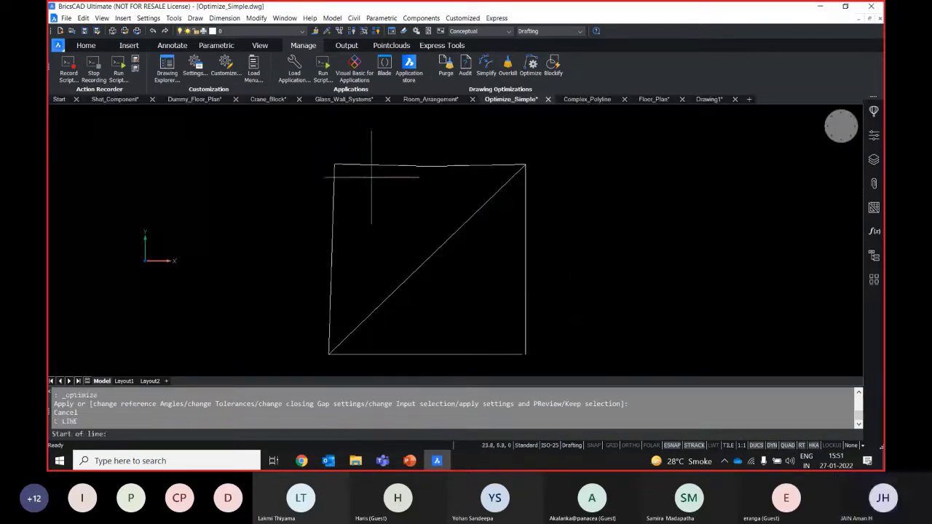
left_click(348, 184)
left_click(429, 259)
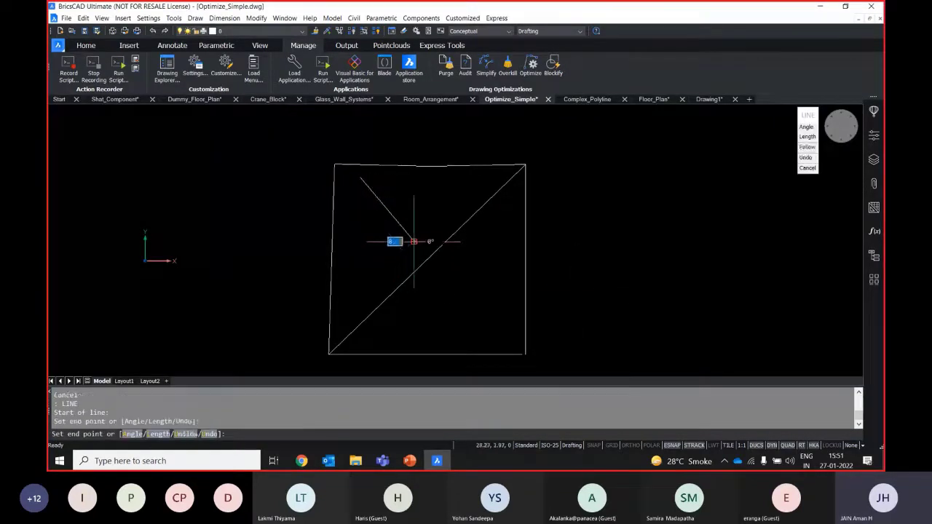
key("Escape")
- Window-select the new line and diagonal and the top-left corner lines, clearing each selection
left_click(465, 287)
left_click(405, 233)
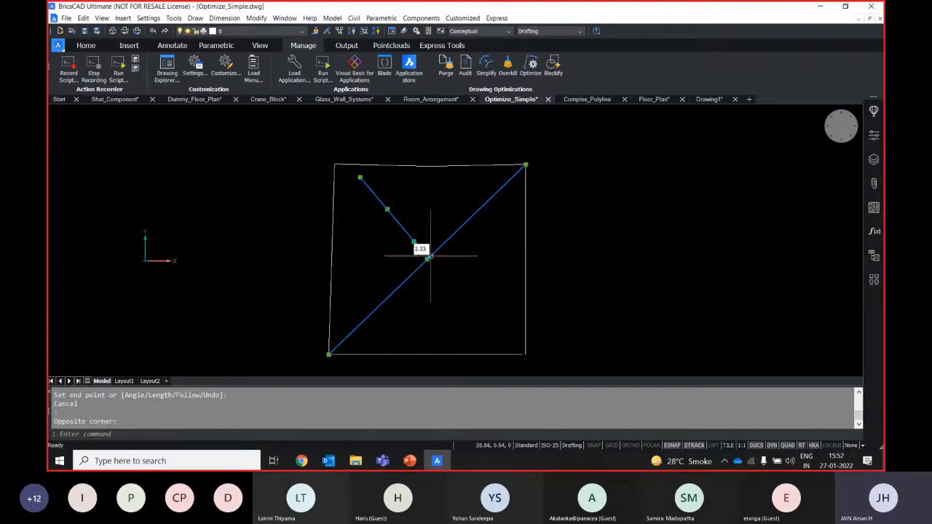
key("Escape")
left_click(537, 80)
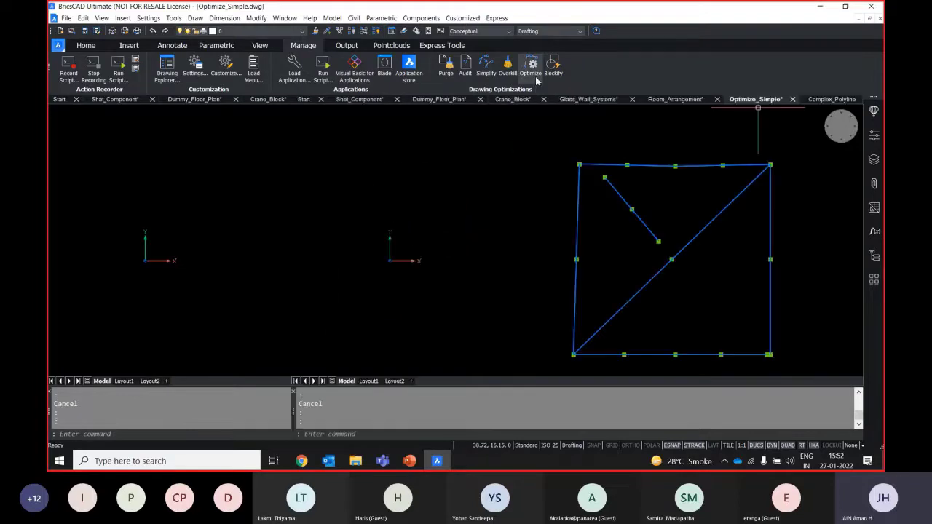
left_click(395, 183)
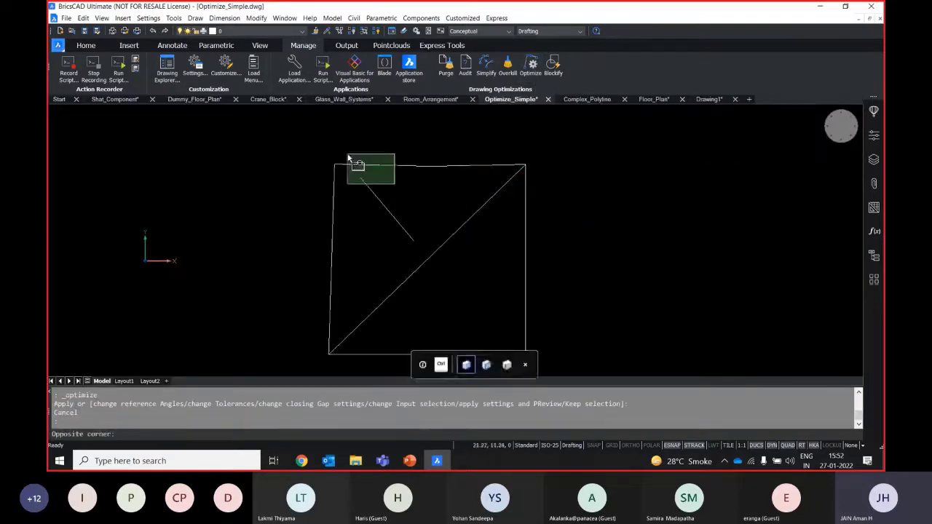
left_click(345, 150)
key("Escape")
- Stretch the short line's endpoint away from the diagonal to leave a gap, then check it
left_click(367, 184)
left_click(361, 178)
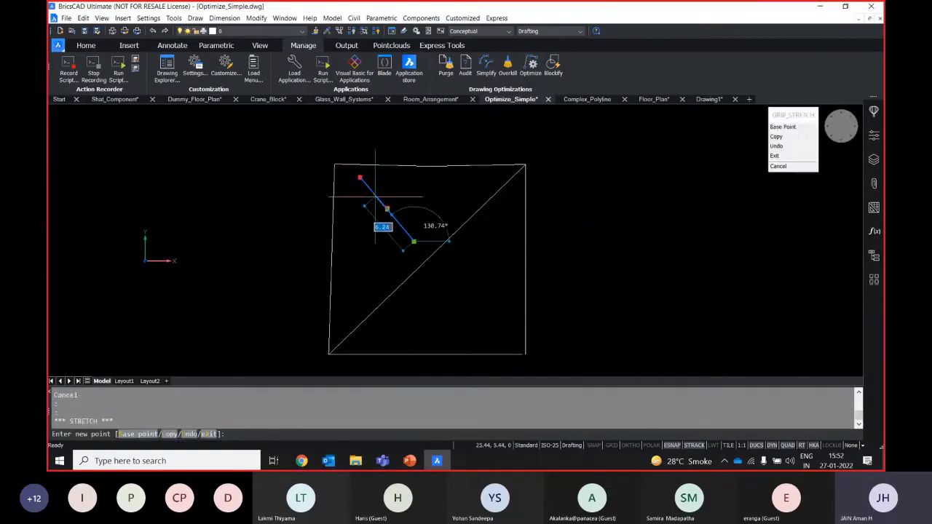
left_click(381, 200)
key("Escape")
left_click(404, 219)
left_click(371, 167)
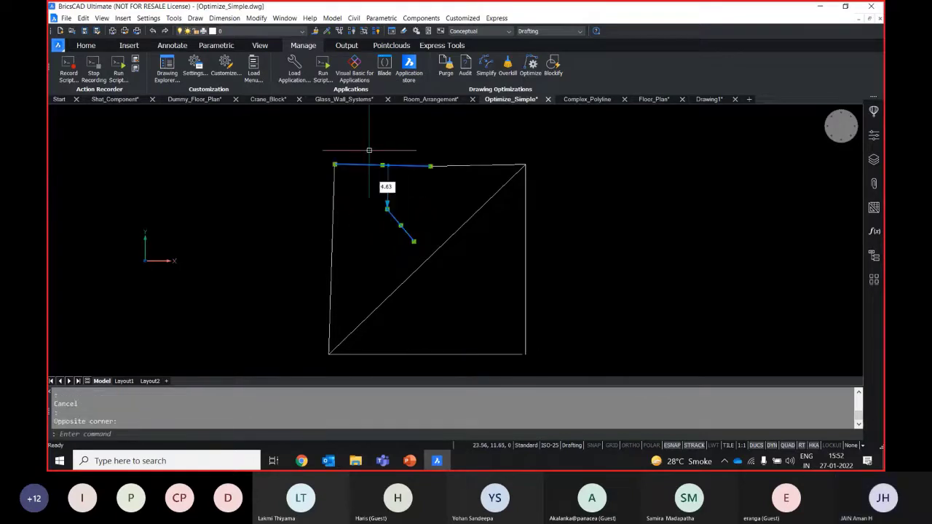
key("Escape")
left_click(402, 219)
key("Escape")
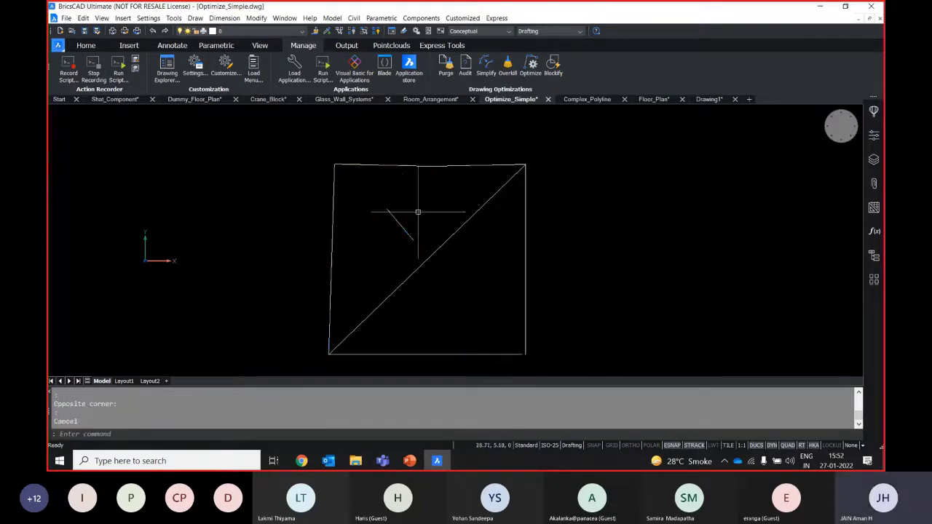
- Run Optimize on the entire drawing with its default settings
left_click(532, 69)
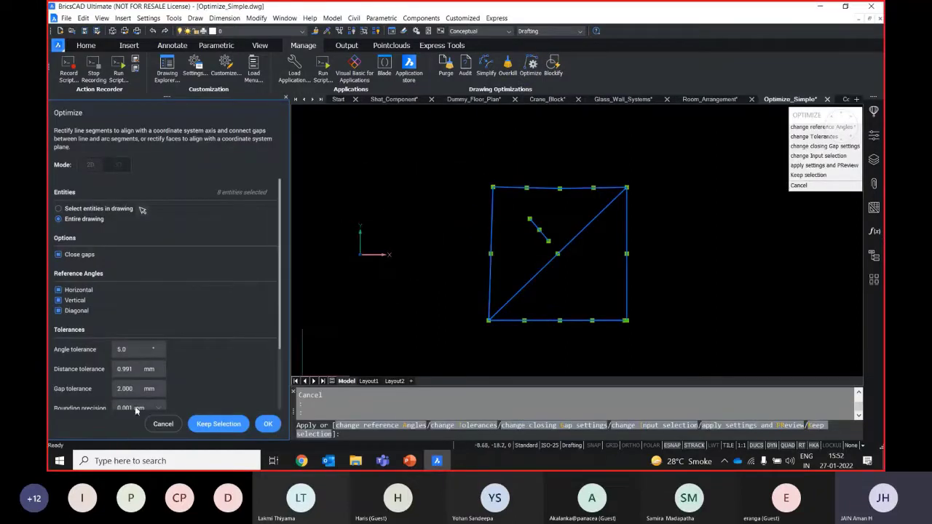
scroll(178, 383, "down", 2)
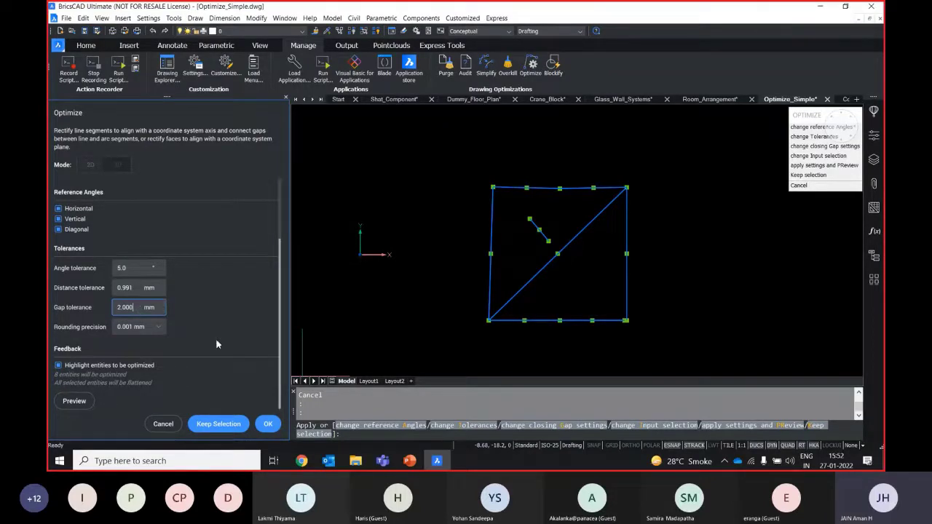
left_click(268, 428)
- Window-select the square's right/bottom and then left/top edges to inspect the result
left_click(608, 370)
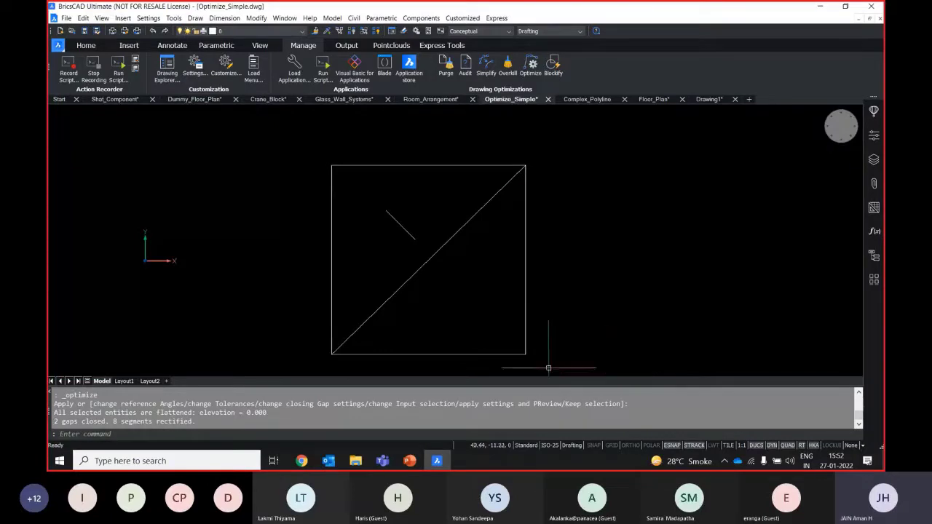
left_click(509, 354)
key("Escape")
left_click(345, 174)
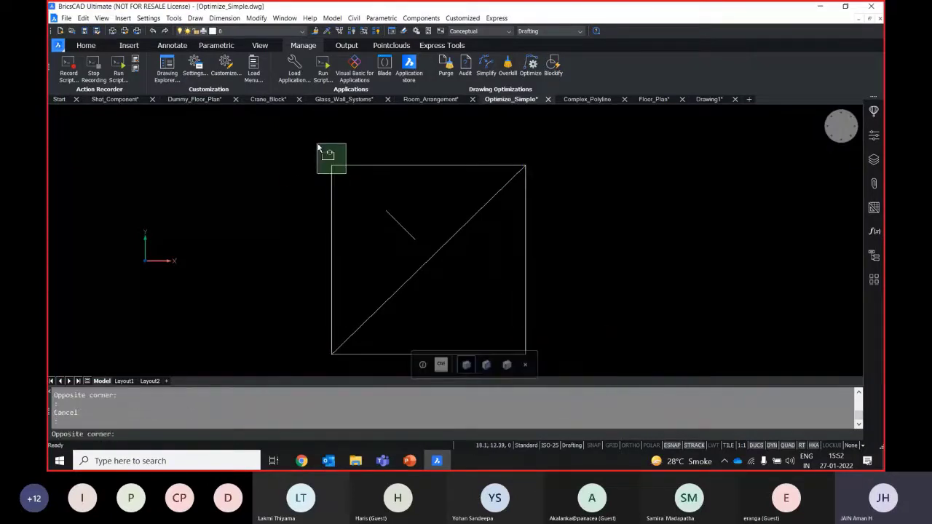
left_click(315, 163)
key("Escape")
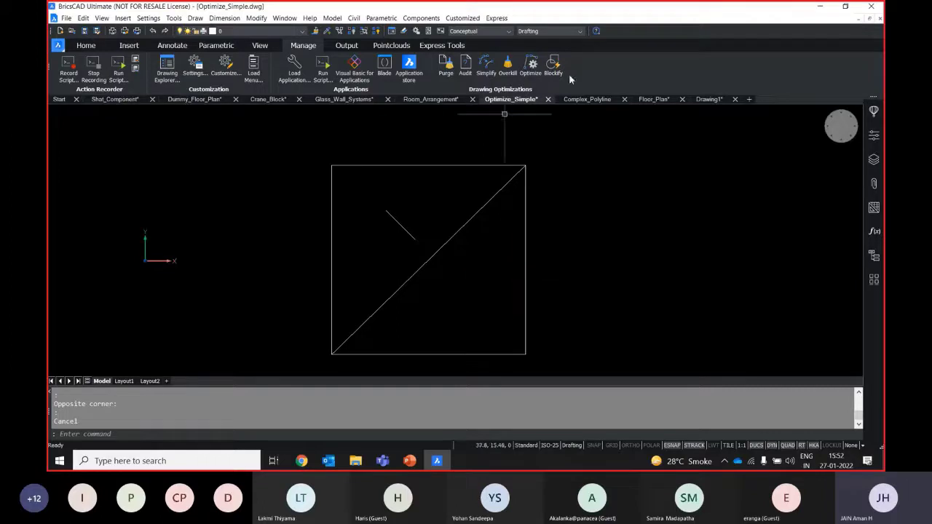
- Start Optimize on selected entities, picking the diagonal, short inner line and left edge
left_click(531, 72)
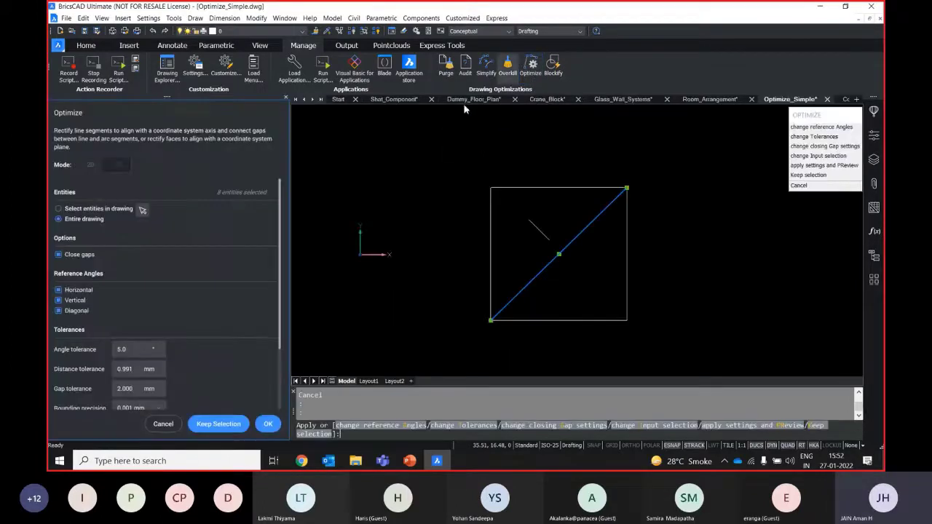
left_click(143, 211)
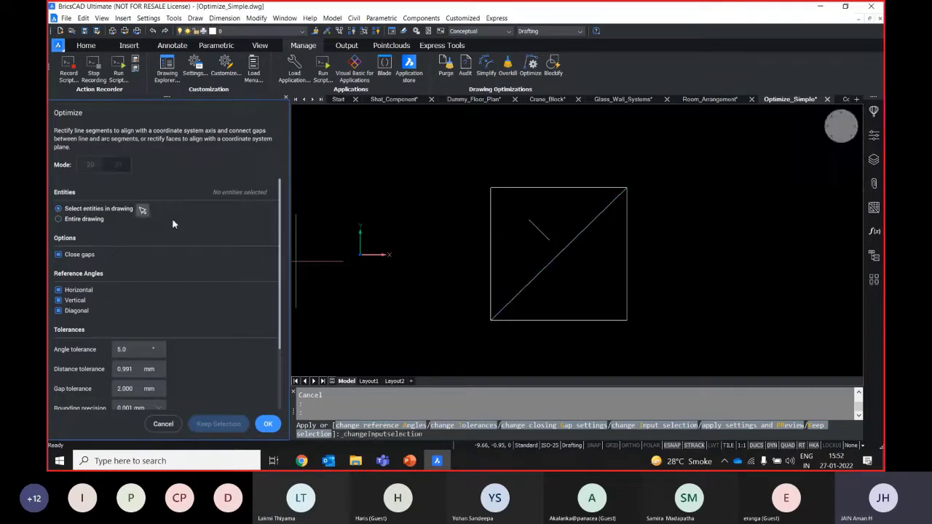
left_click(587, 287)
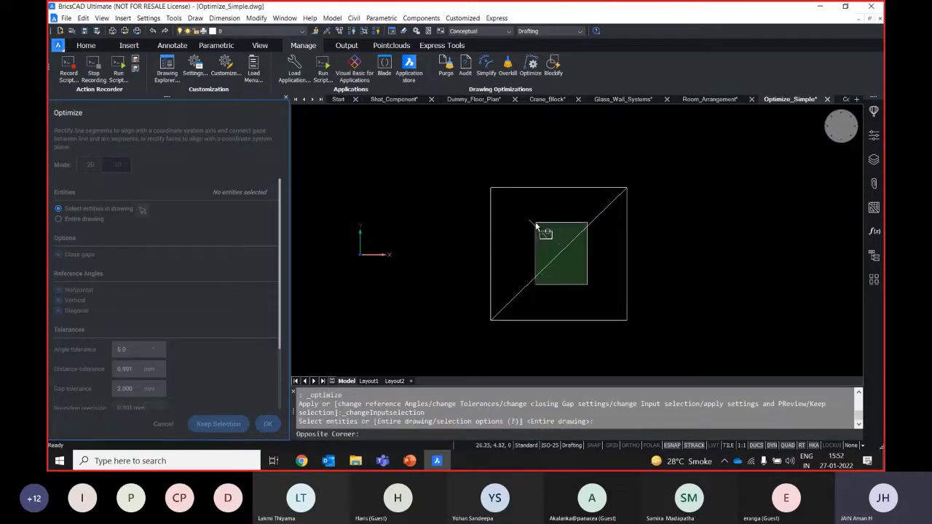
left_click(534, 220)
left_click(550, 211)
left_click(520, 168)
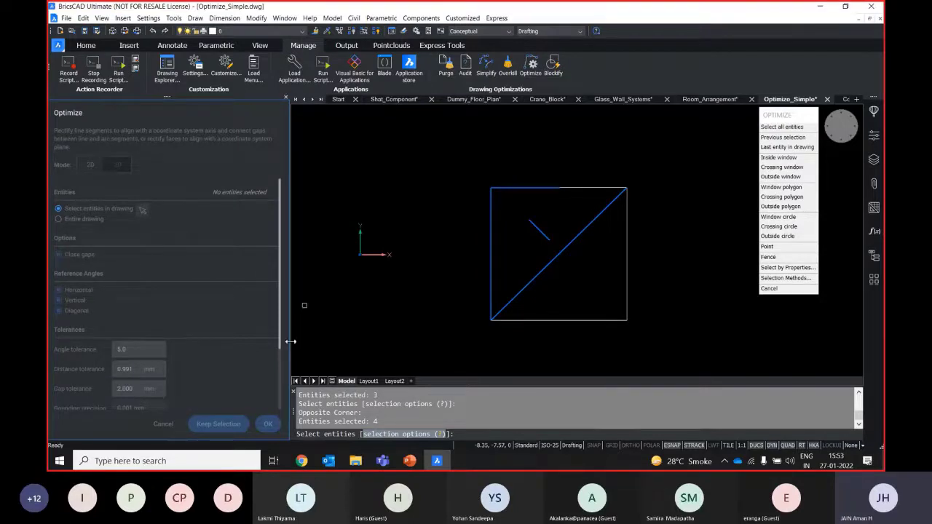
key("Return")
- Set Gap tolerance to 3 and run it, joining the inner line to the diagonal
left_click(136, 390)
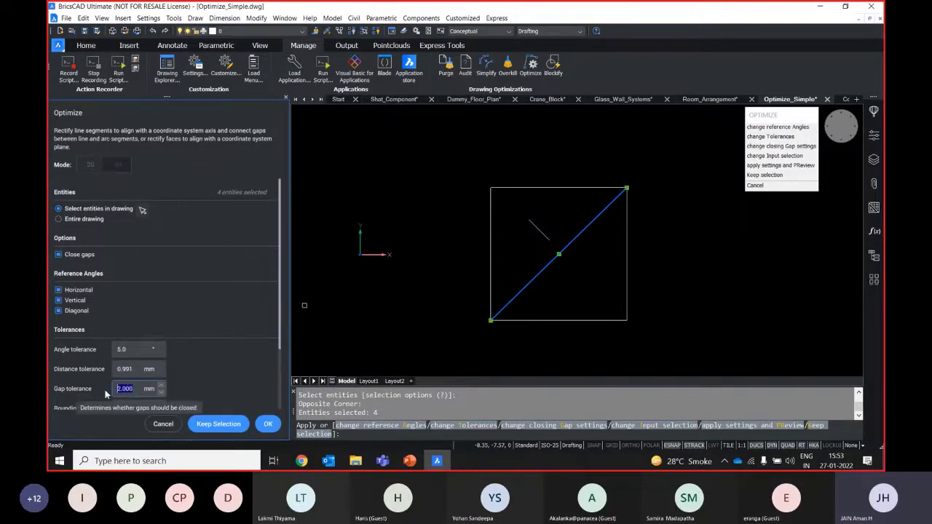
type("3")
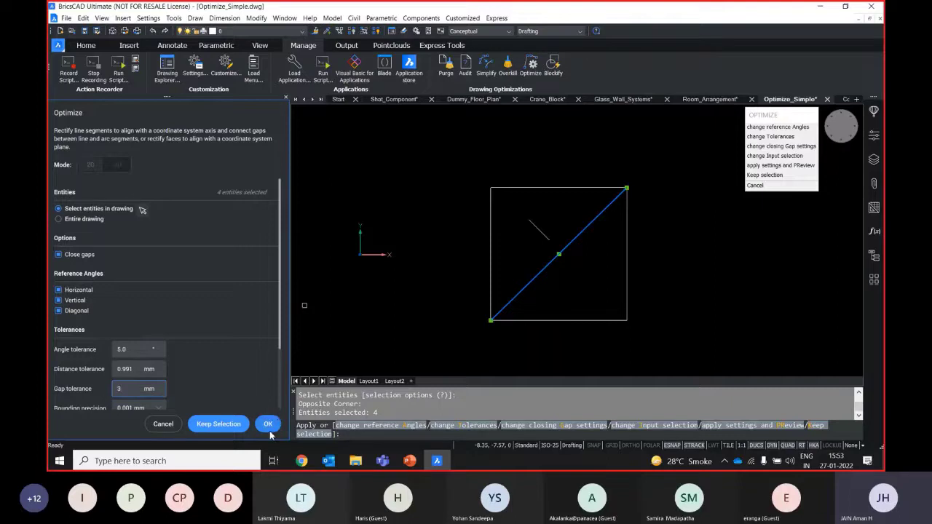
left_click(268, 424)
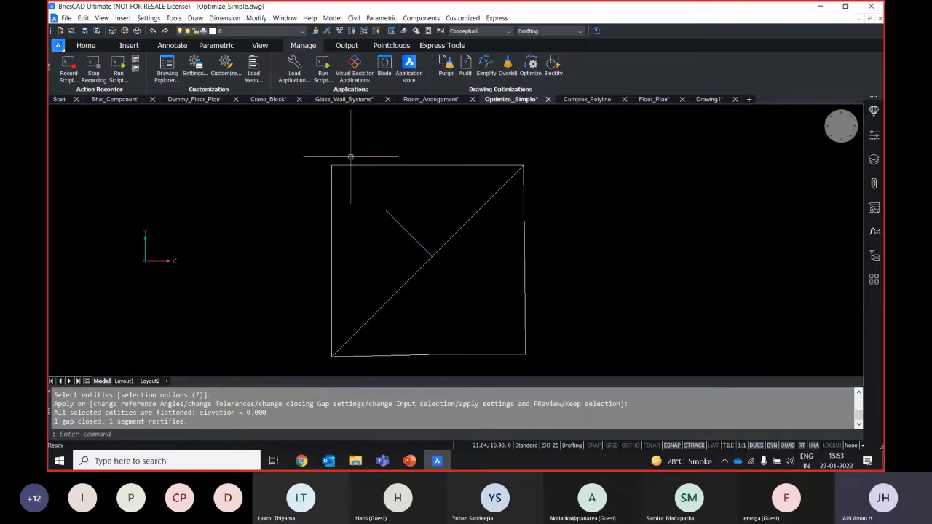
left_click(391, 208)
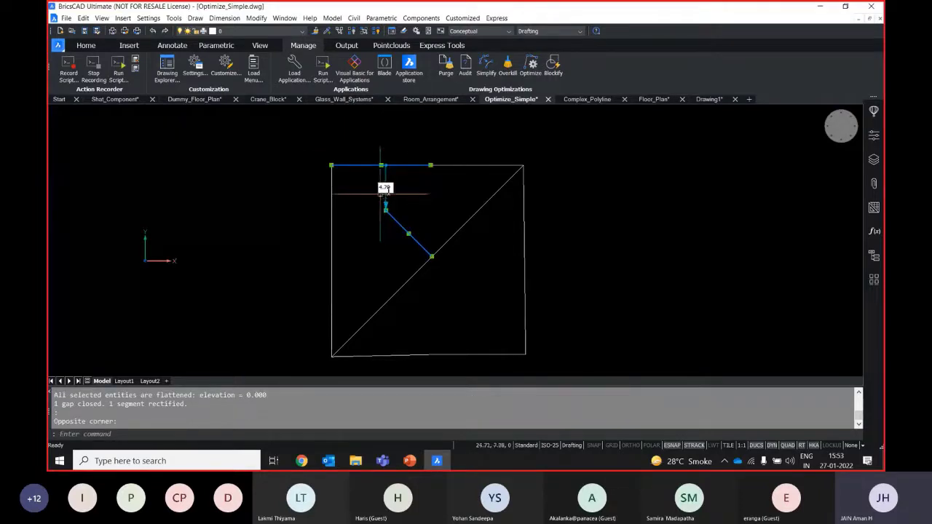
key("Escape")
left_click(404, 200)
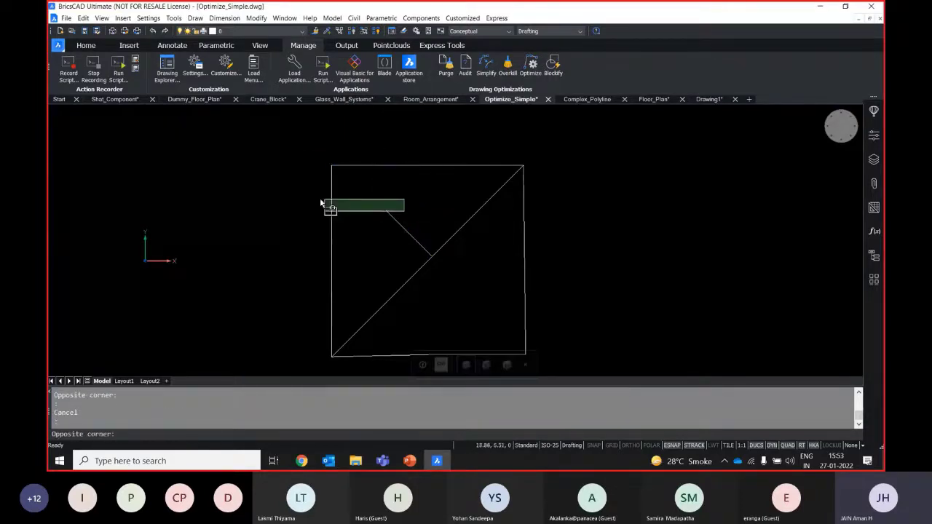
left_click(324, 205)
key("Escape")
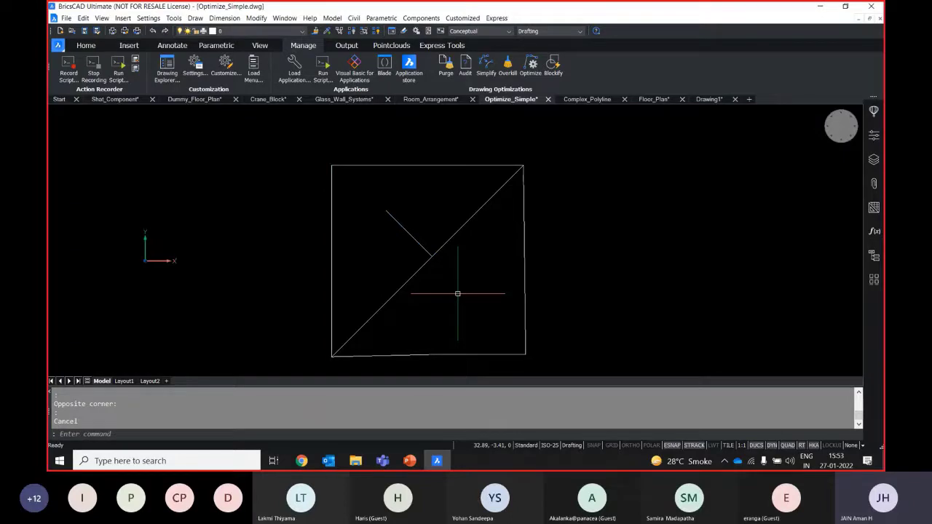
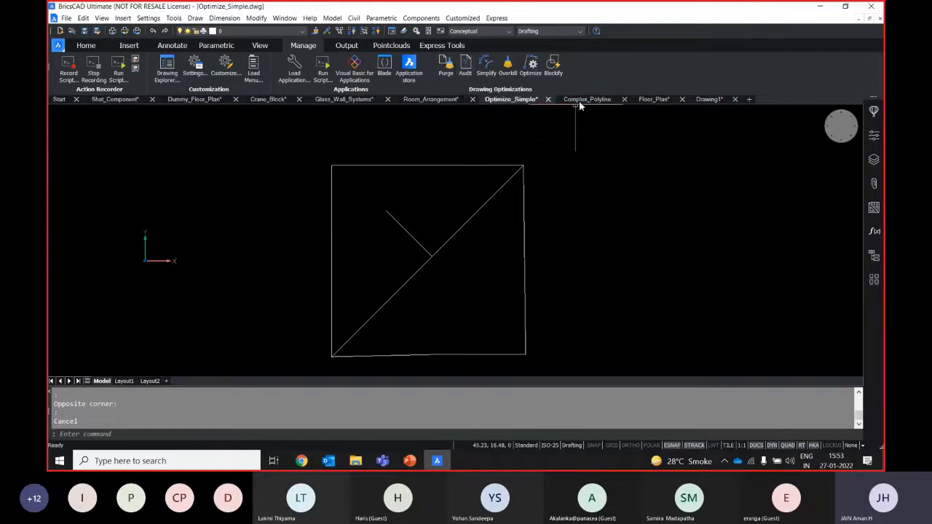
- Switch to Complex_Polyline, zoom onto the red polyline, and check its 7,641 KB file size in Explorer
left_click(579, 103)
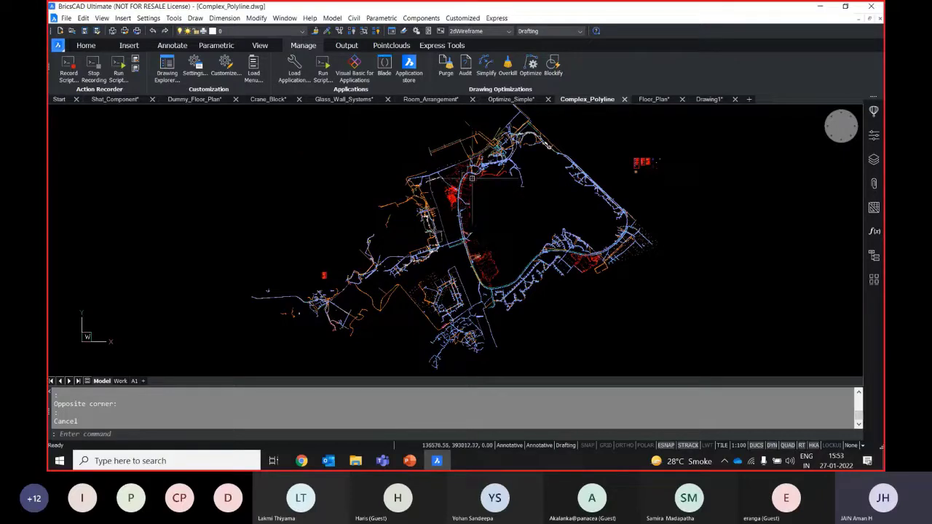
scroll(494, 183, "up", 6)
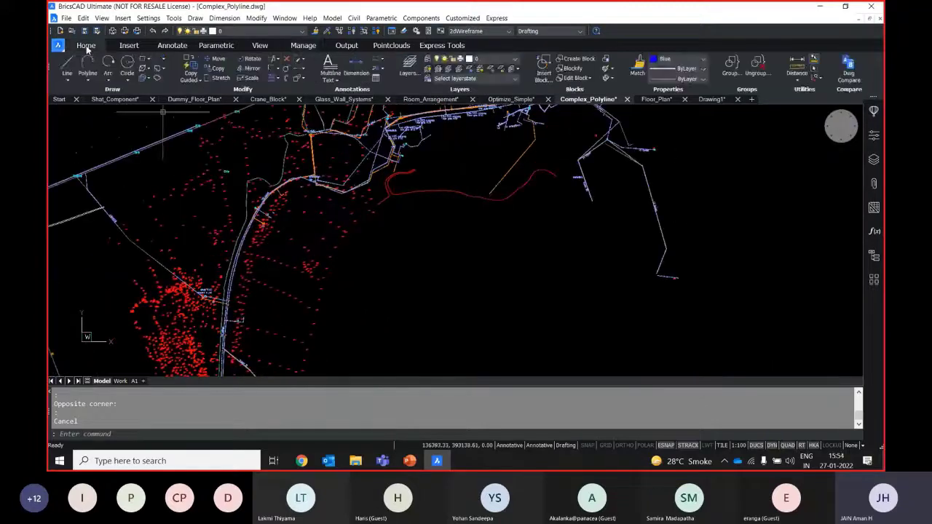
scroll(478, 250, "down", 5)
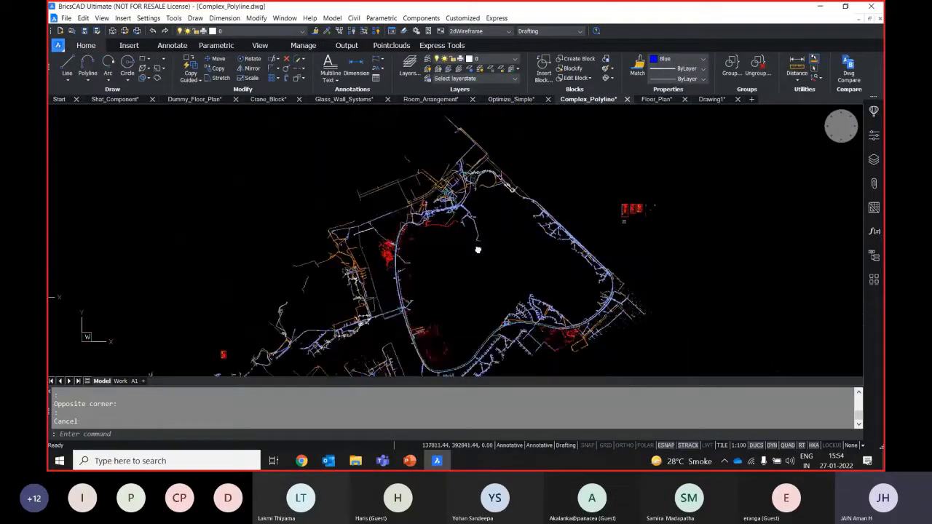
scroll(451, 217, "up", 2)
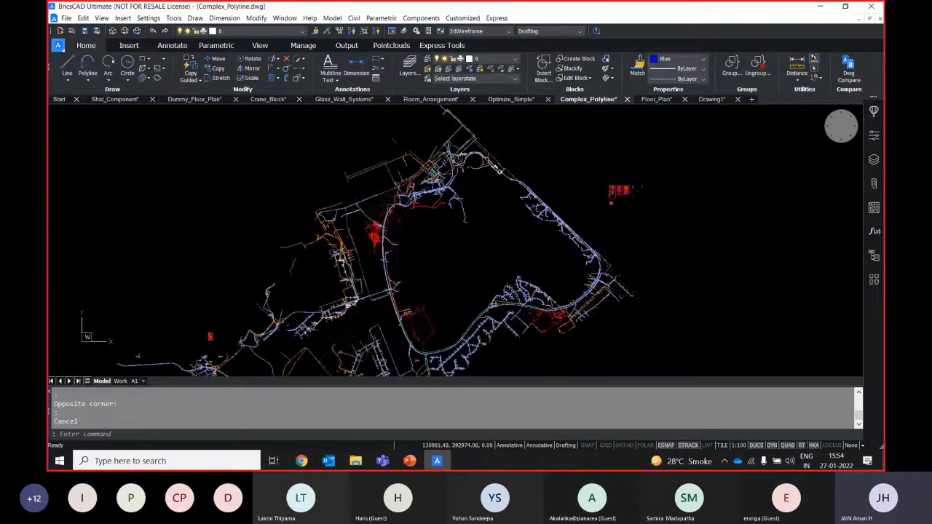
scroll(444, 212, "up", 2)
scroll(443, 212, "up", 6)
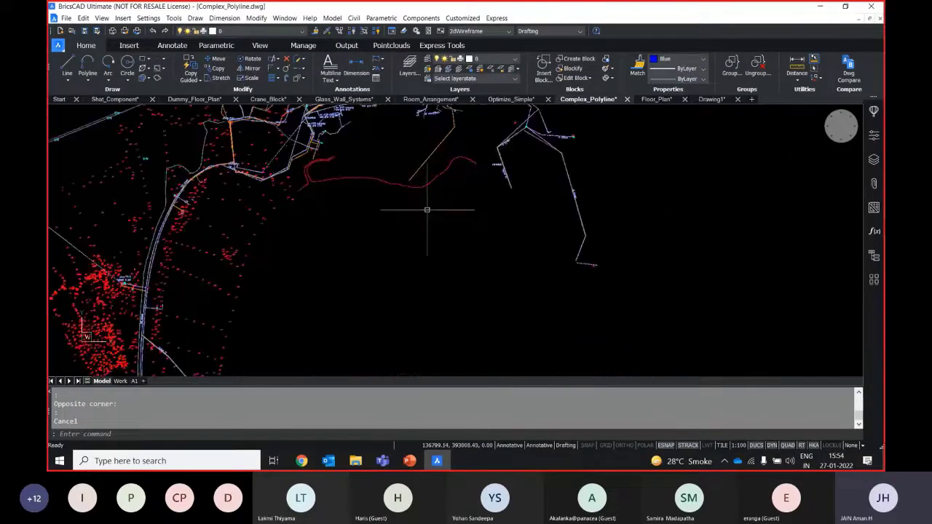
scroll(349, 206, "down", 3)
scroll(597, 115, "up", 3)
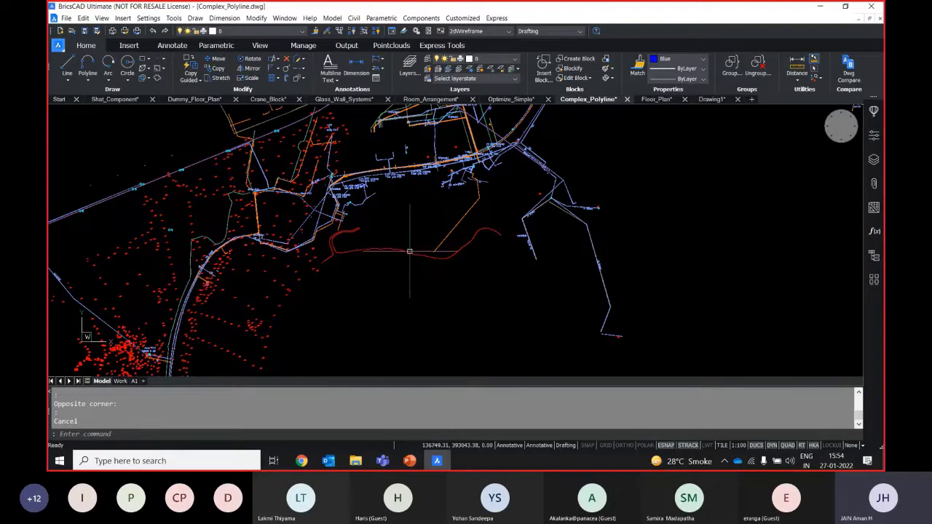
scroll(409, 251, "up", 3)
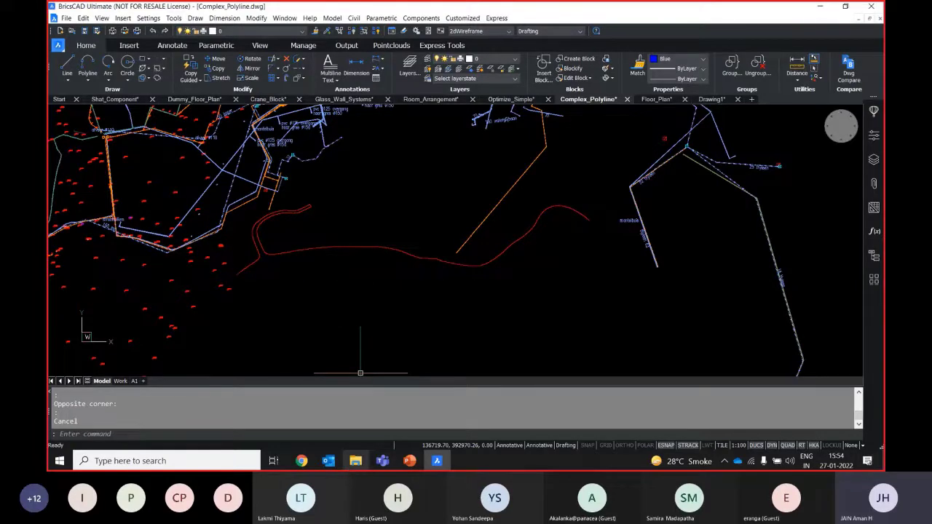
key("alt+Tab")
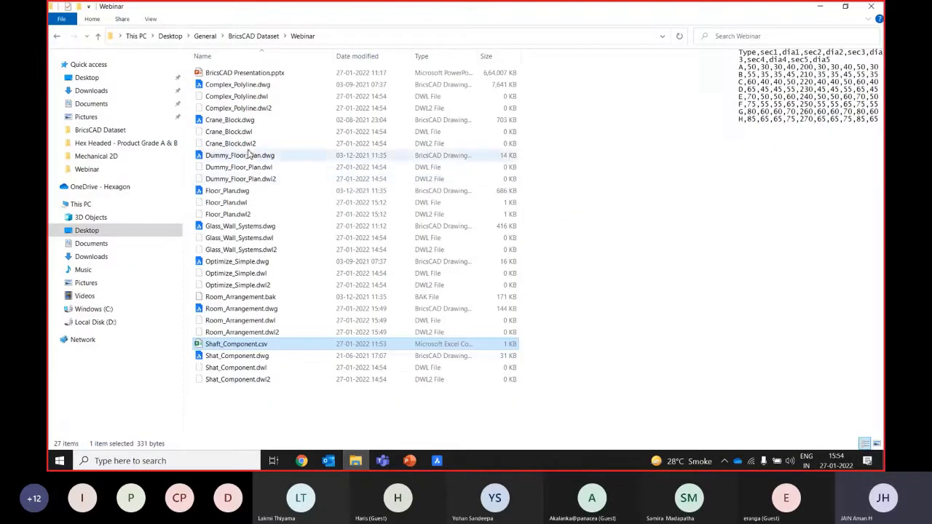
left_click(489, 85)
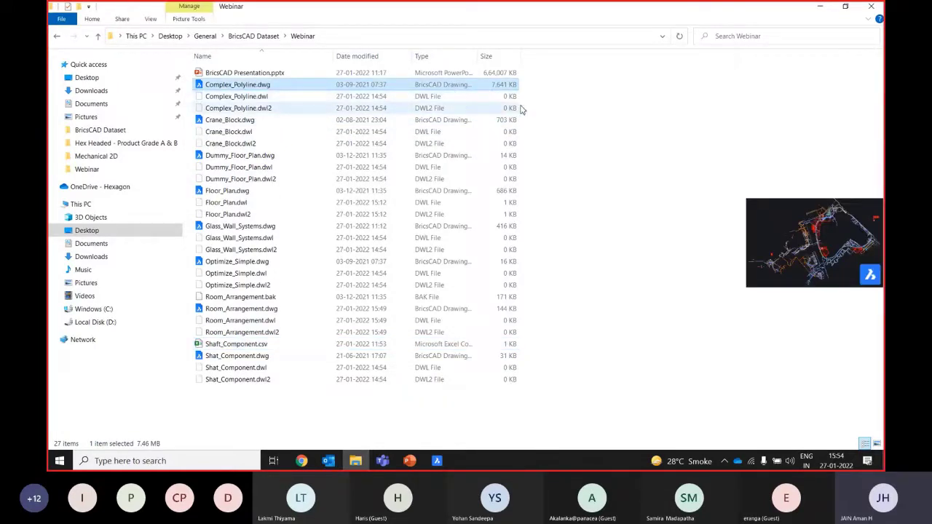
- Back in BricsCAD, window-select the red polyline for the Manage tab's Simplify command
mouse_move(438, 464)
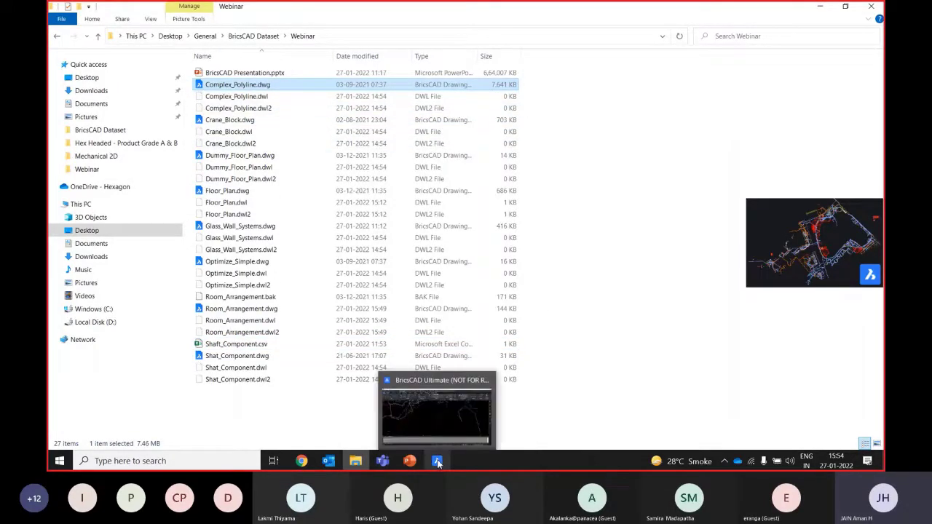
left_click(437, 461)
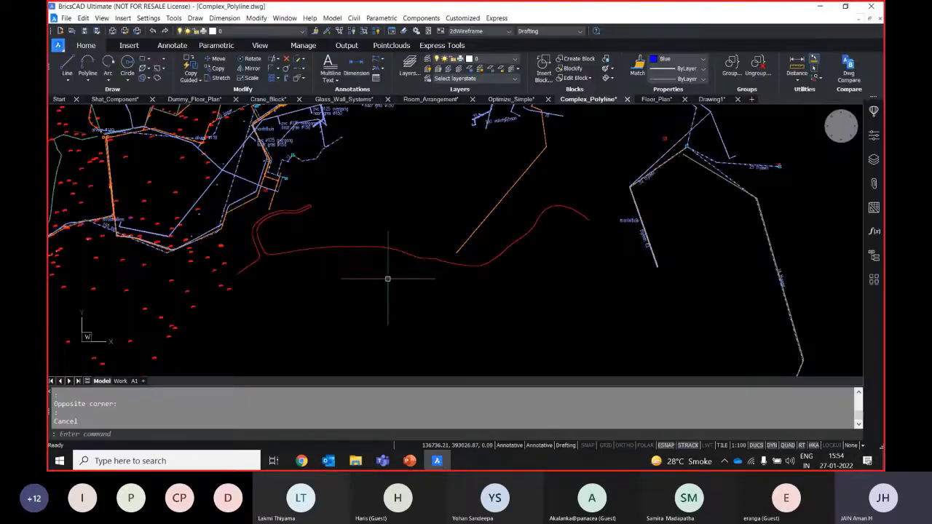
scroll(383, 274, "down", 2)
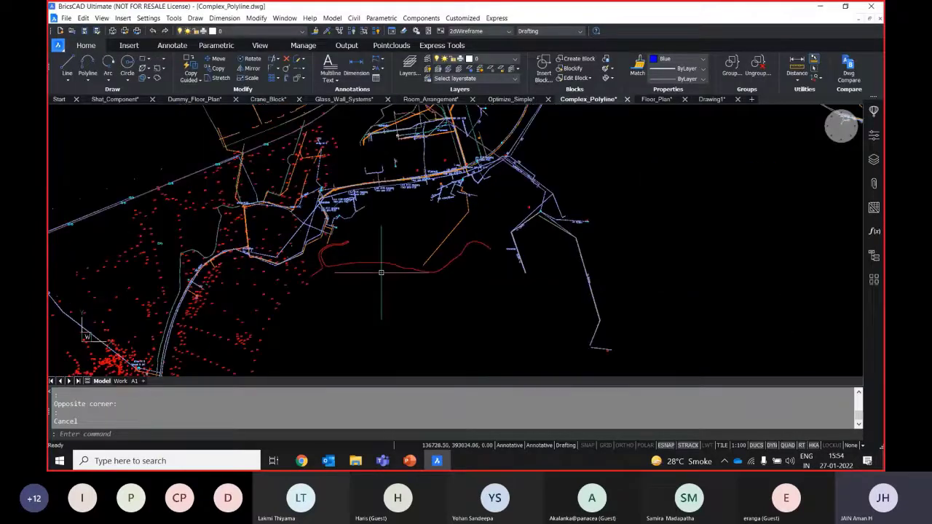
left_click(312, 48)
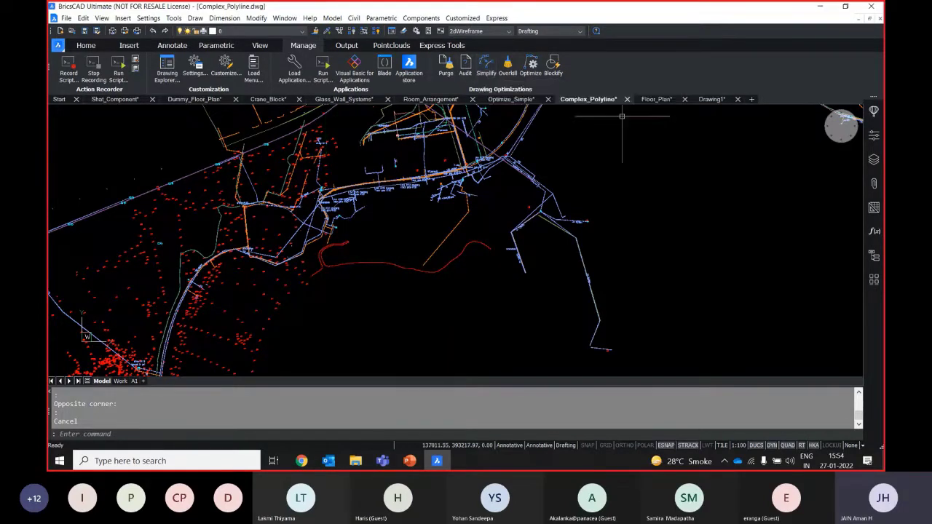
left_click(486, 67)
scroll(382, 275, "up", 5)
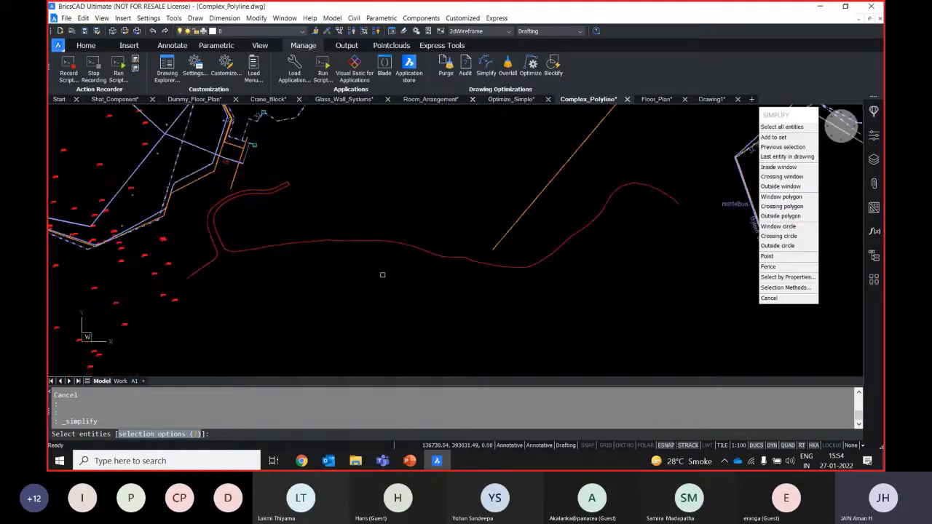
left_click(382, 275)
left_click(374, 191)
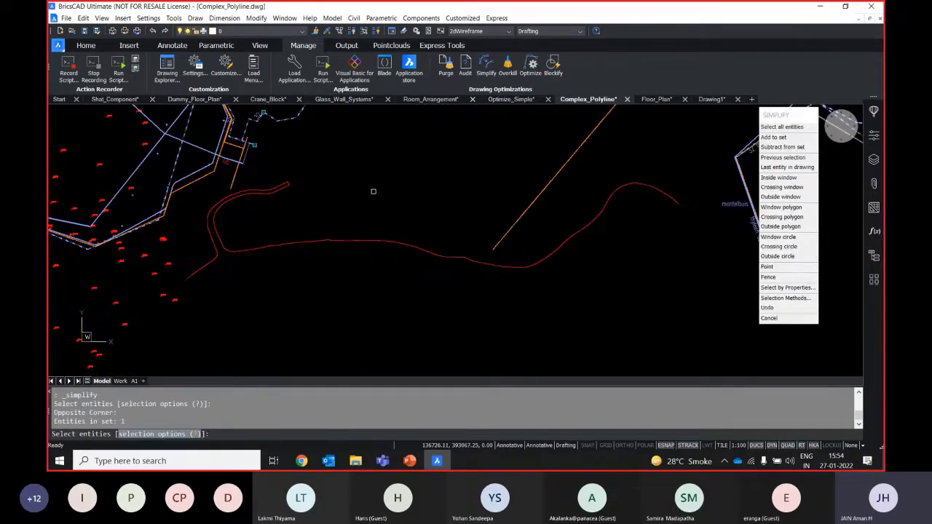
key("Return")
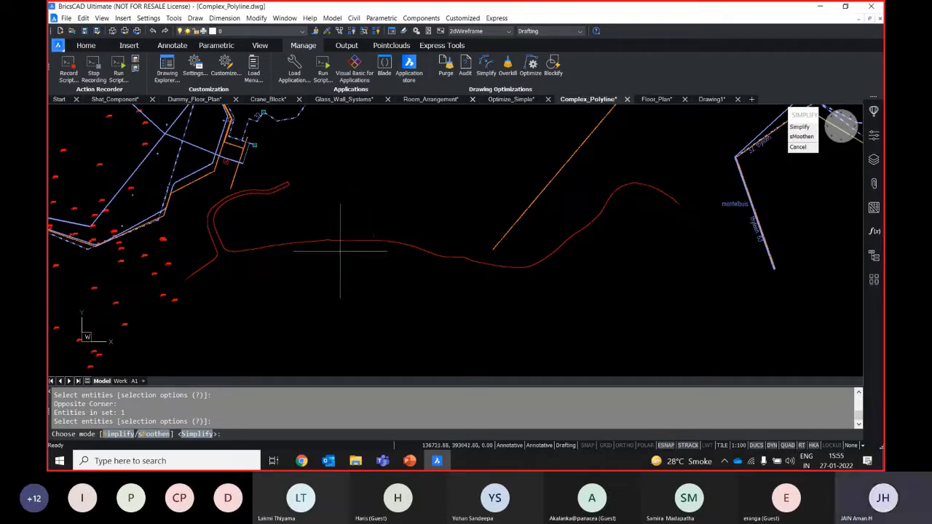
- Simplify by the Angle method with max vertex distance 1, max angle change 2, no arcs
left_click(195, 434)
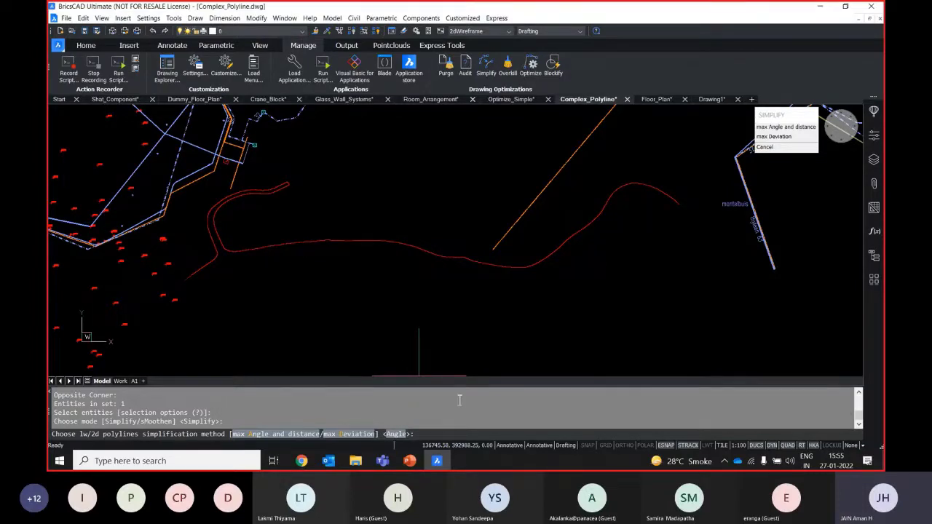
key("Return")
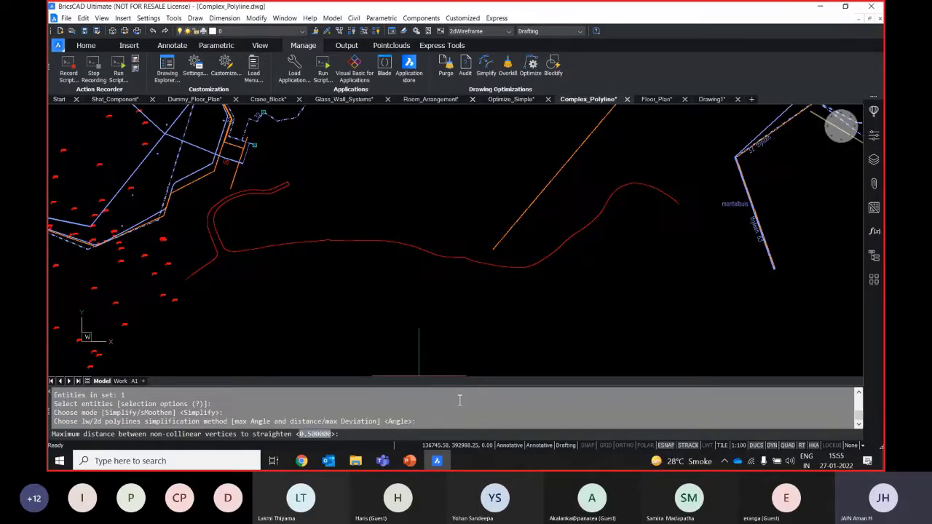
type("1")
key("Return")
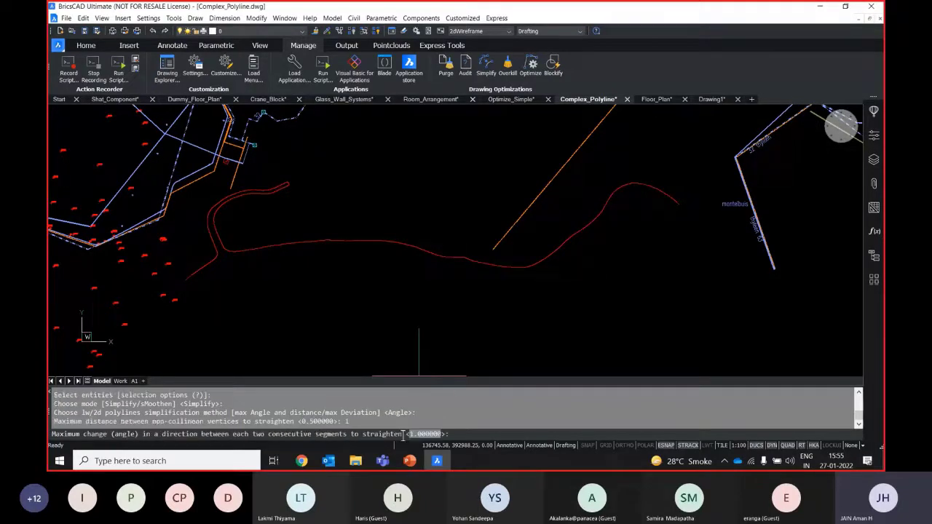
type("2")
key("Return")
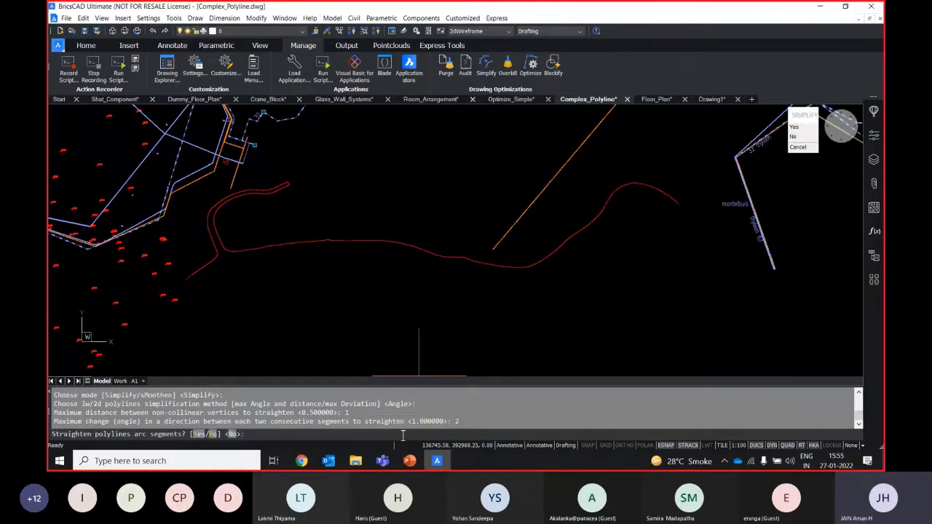
key("Return")
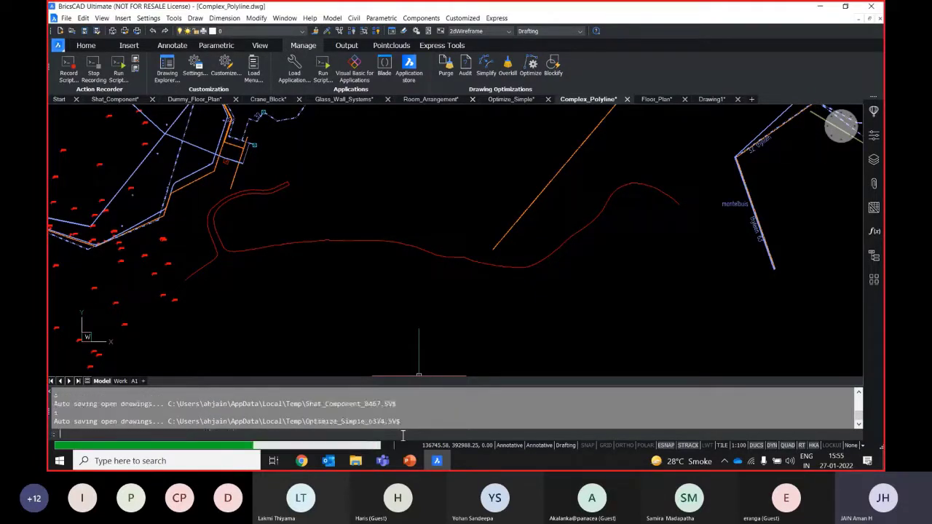
- Inspect the simplified polyline's properties, confirming 650 vertices
left_click(437, 255)
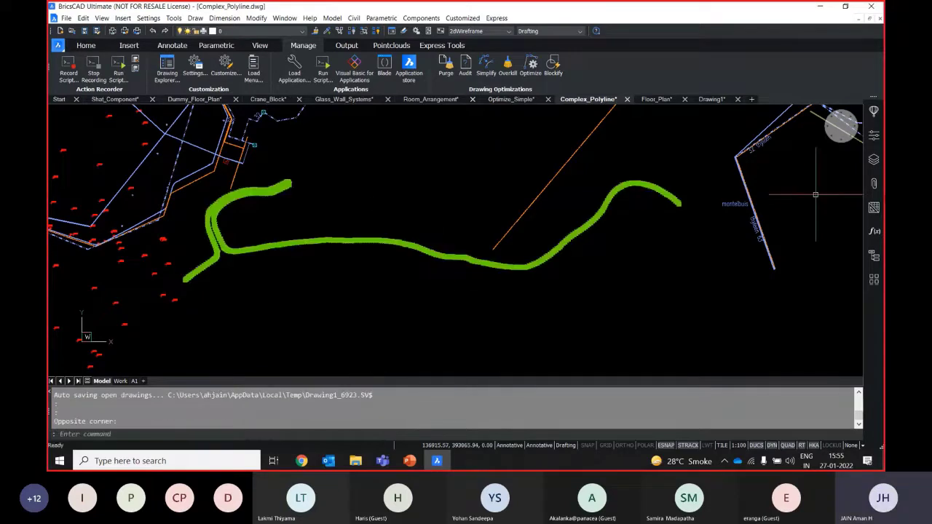
left_click(877, 140)
left_click(695, 261)
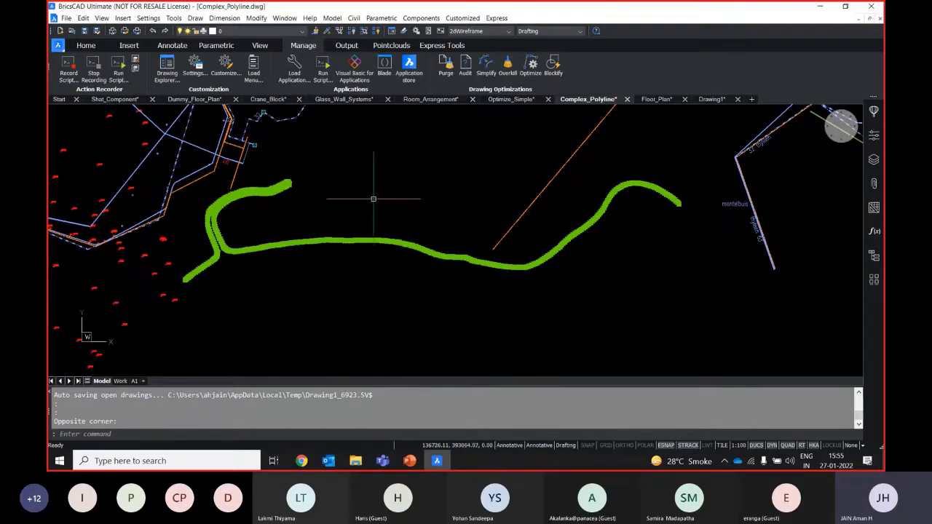
key("Escape")
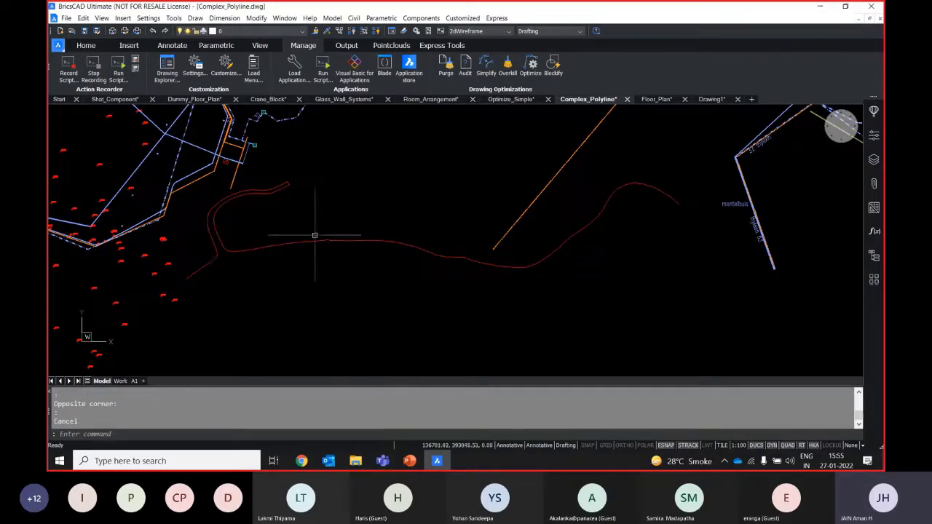
- Save the drawing as Complex_Polyline_Simplified.dwg and bring the Webinar folder window forward
left_click(97, 34)
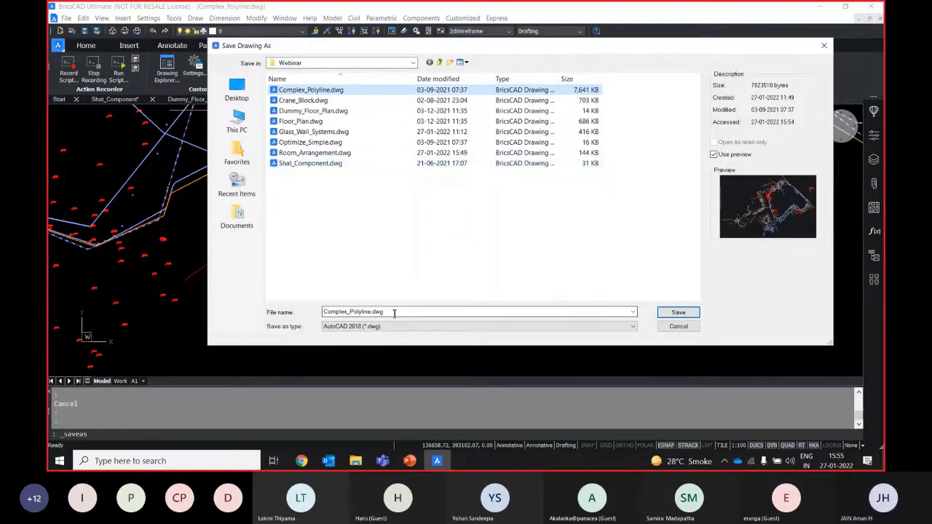
left_click(372, 311)
double_click(372, 311)
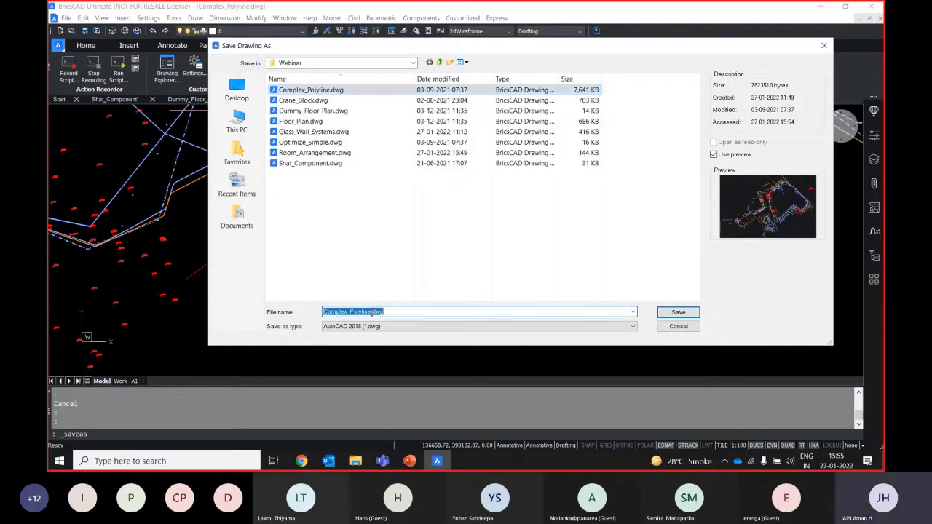
left_click(372, 311)
type("_Simplified")
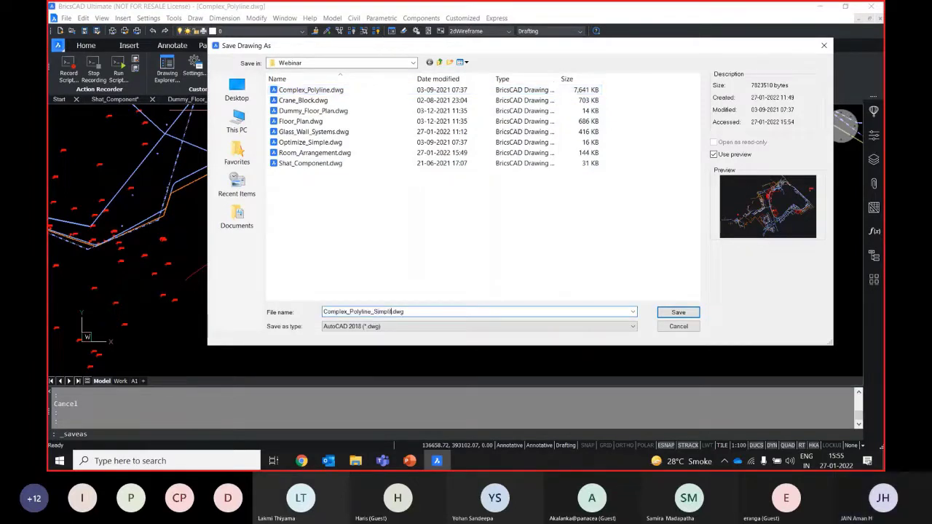
key("Return")
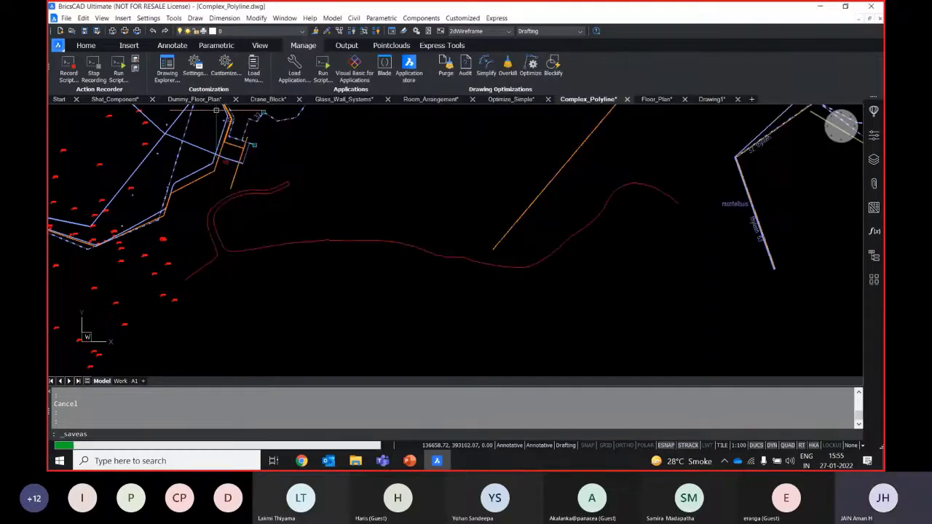
left_click(355, 461)
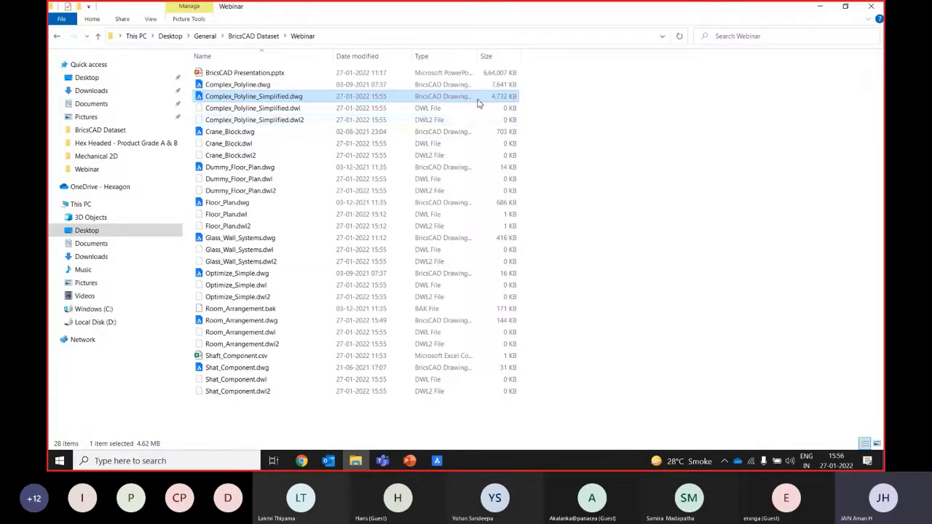
- After comparing 4,732 KB against the 7,641 KB original, return to the simplified drawing
left_click(437, 461)
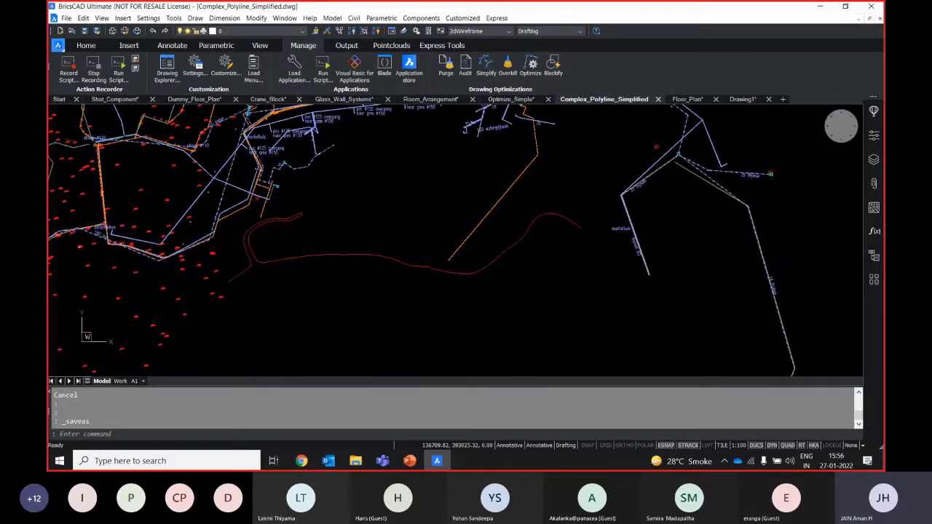
- Zoom out and pan the site layout, then switch to the Floor_Plan drawing
scroll(336, 271, "down", 5)
scroll(336, 271, "down", 5)
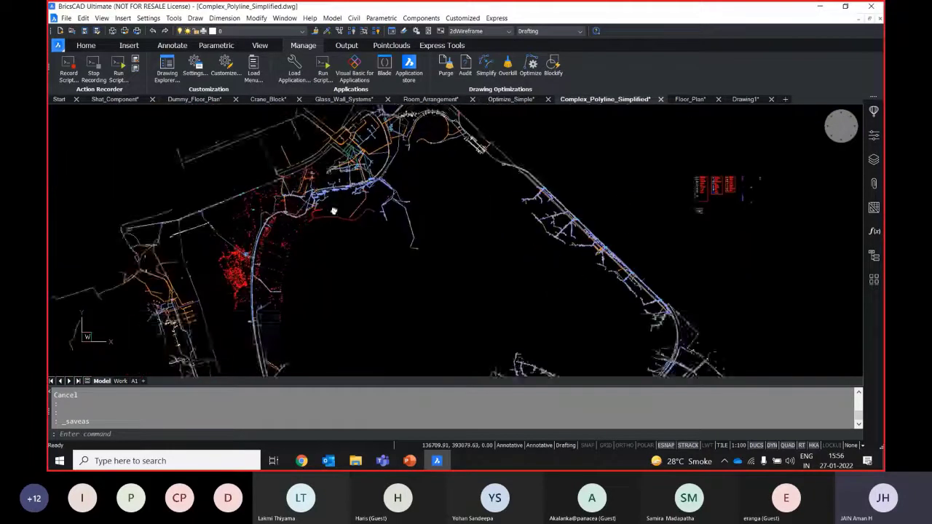
middle_click_drag(364, 241, 450, 177)
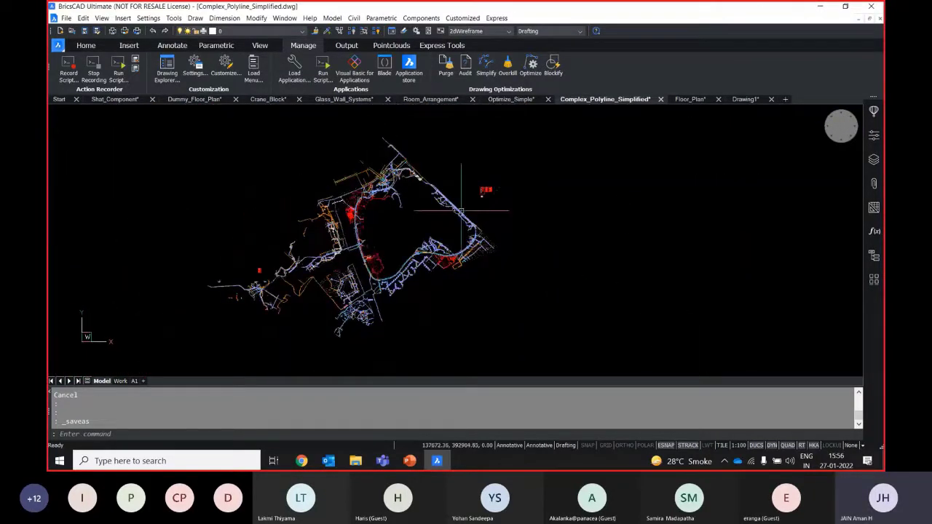
left_click(690, 100)
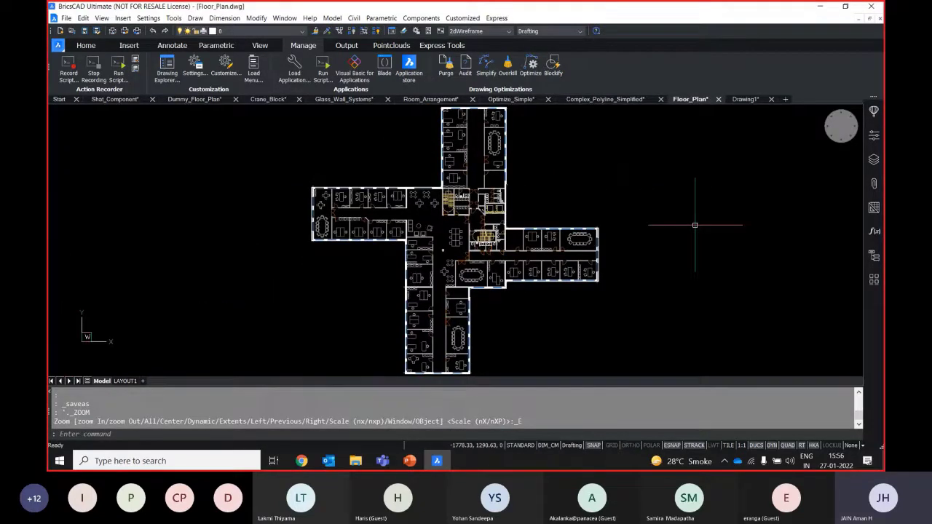
- Start Overkill on the floor plan, cancel it, and open Drawing Explorer's block list
left_click(507, 67)
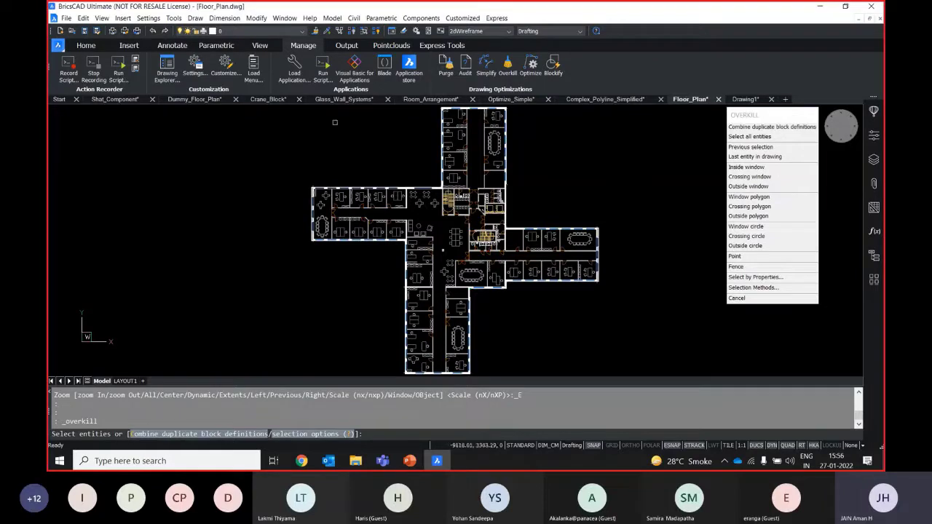
left_click(280, 107)
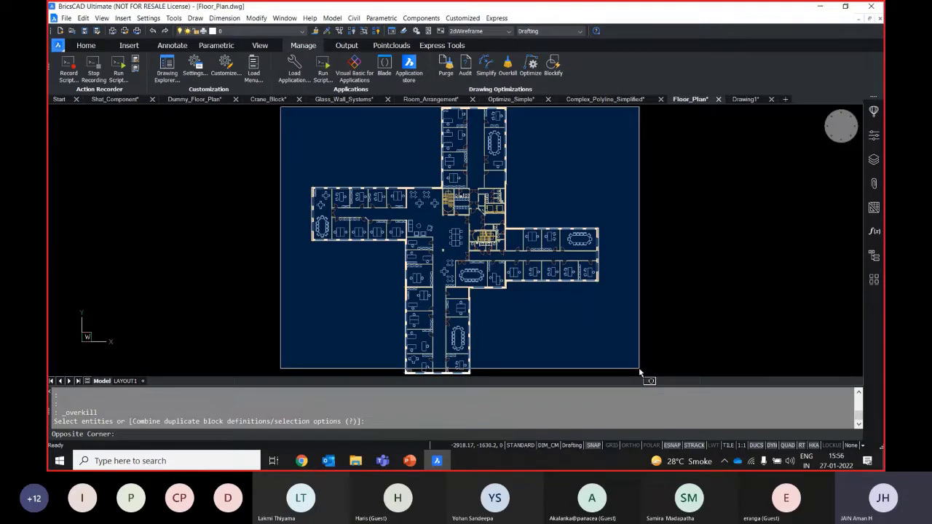
key("Escape")
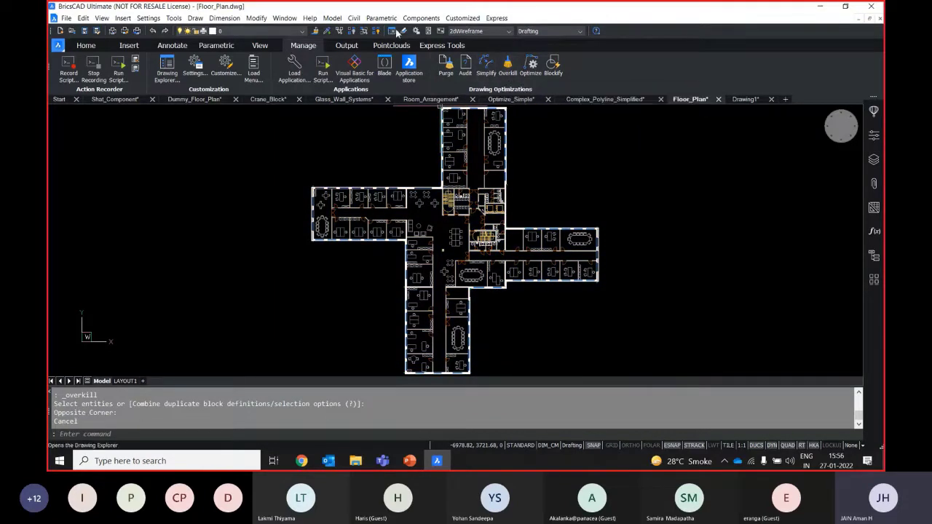
left_click(397, 33)
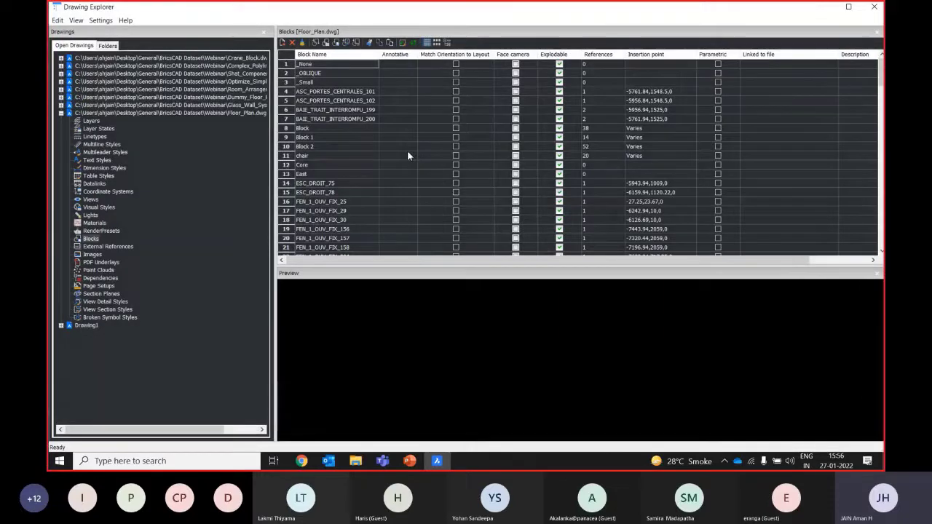
scroll(402, 175, "down", 4)
scroll(402, 174, "down", 20)
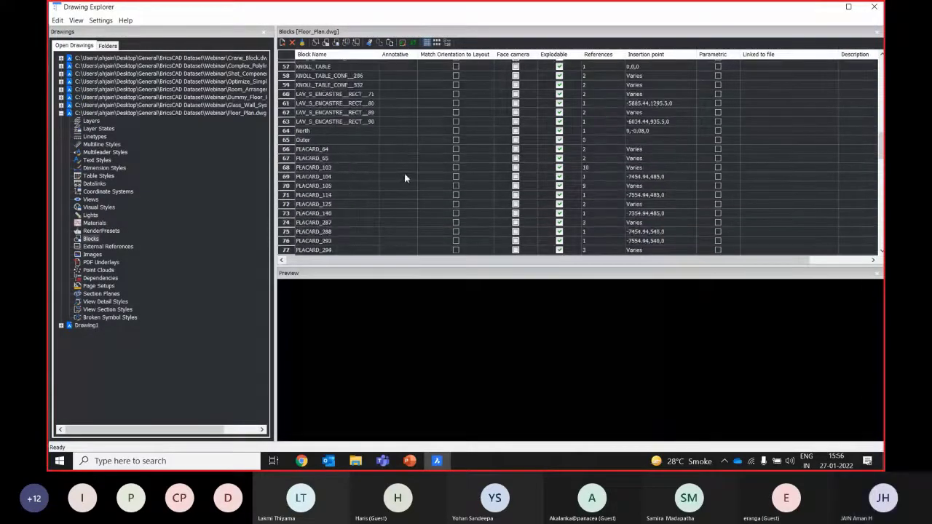
scroll(406, 175, "down", 16)
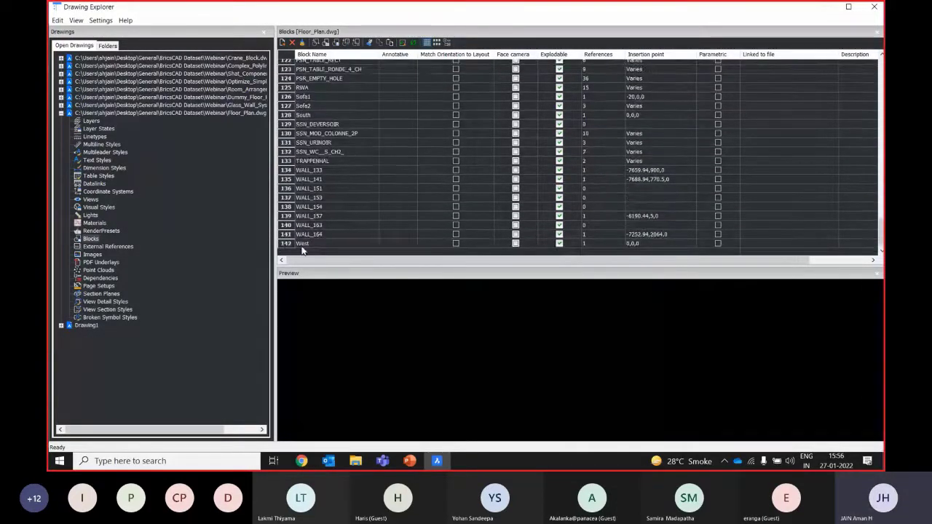
left_click(873, 7)
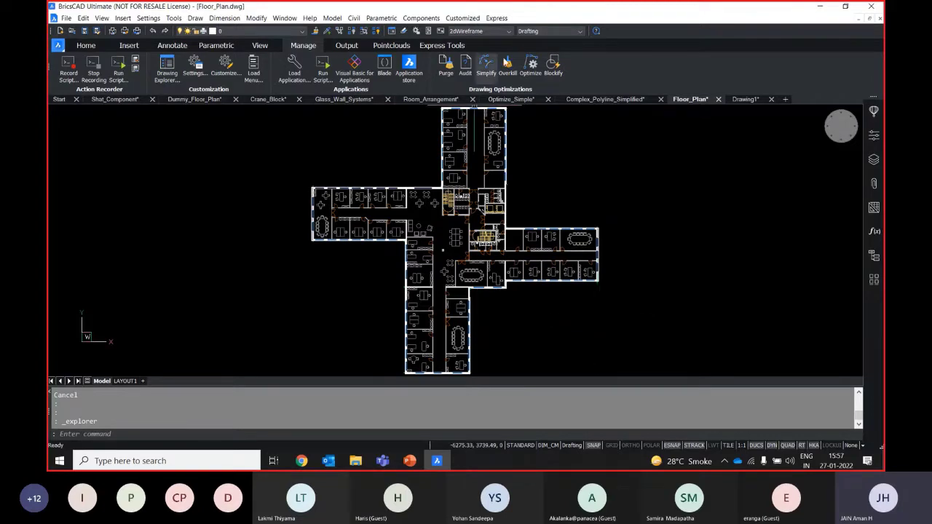
- Run Overkill with Combine duplicate block definitions enabled and apply it
left_click(507, 67)
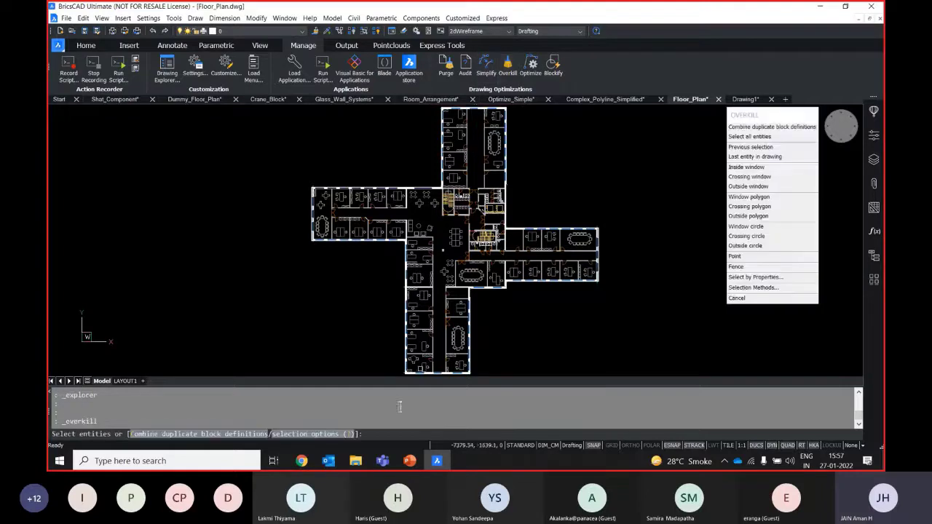
left_click(198, 435)
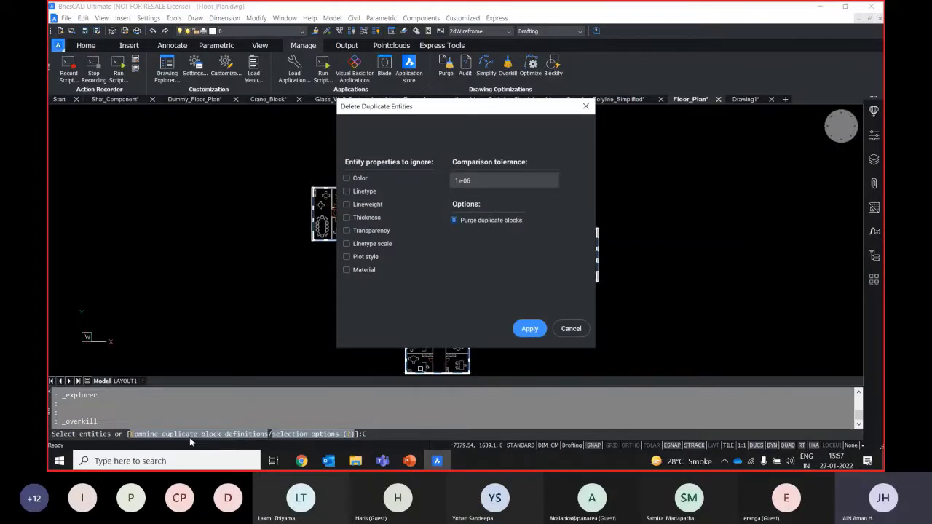
left_click(529, 329)
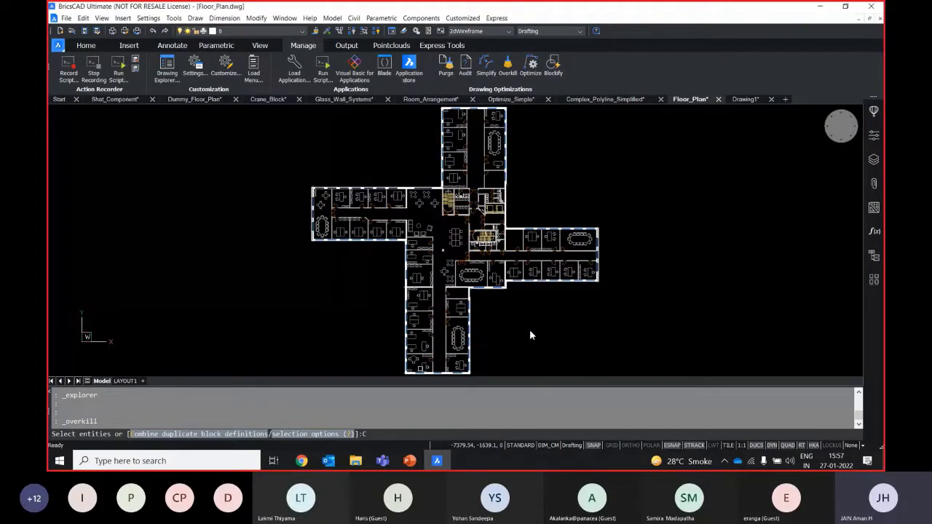
type("C")
key("Return")
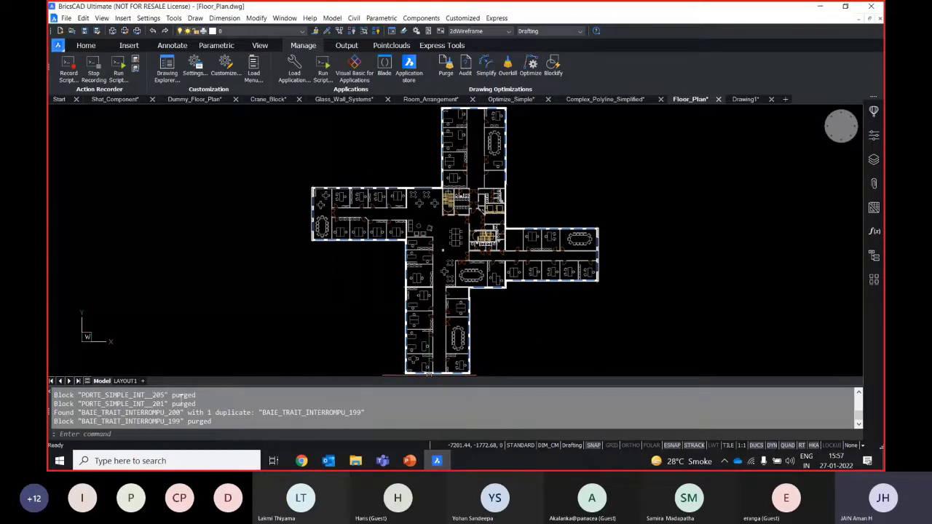
- Review the purge messages, such as PORTE_SIMPLE_INT copies, in the F2 command history
key("F2")
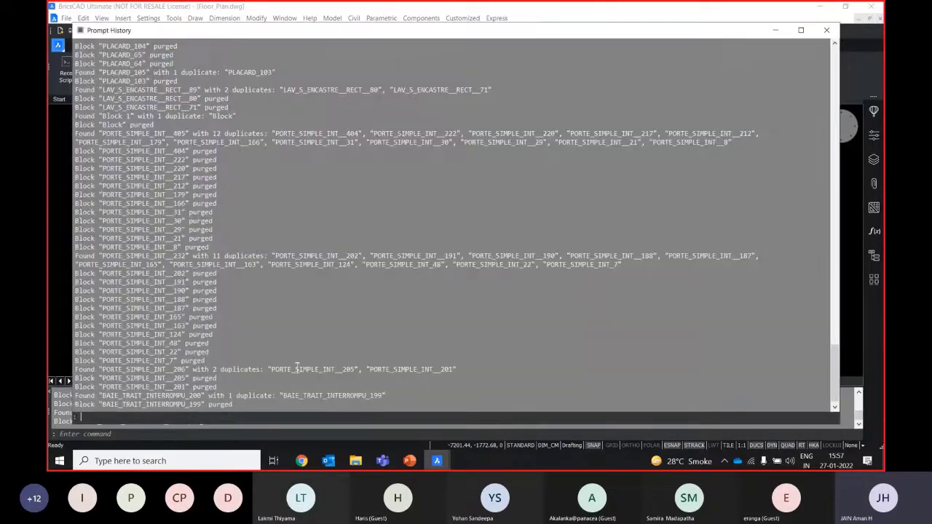
left_click_drag(149, 251, 626, 267)
left_click(827, 30)
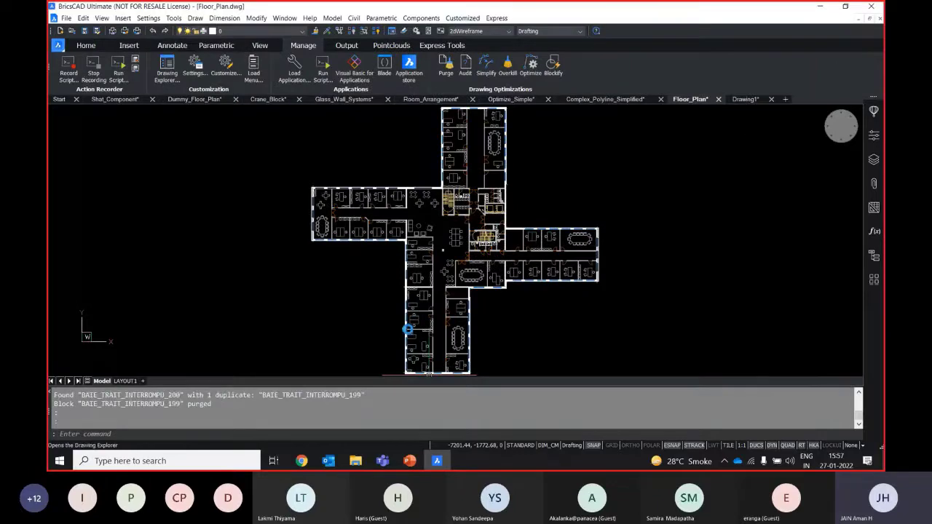
left_click(167, 70)
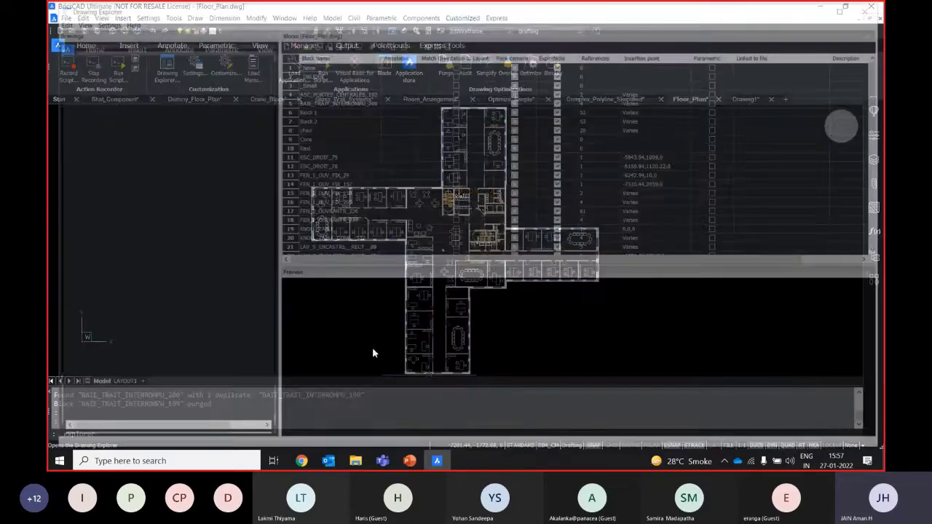
- Confirm 53 blocks in Drawing Explorer, preview one, close it, and zoom extents on the plan
scroll(496, 194, "down", 7)
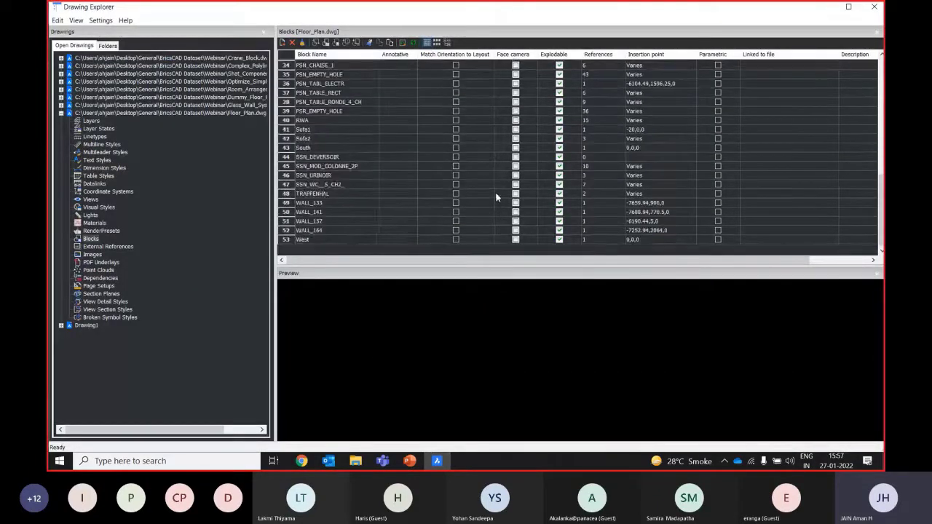
left_click(312, 239)
scroll(314, 227, "up", 7)
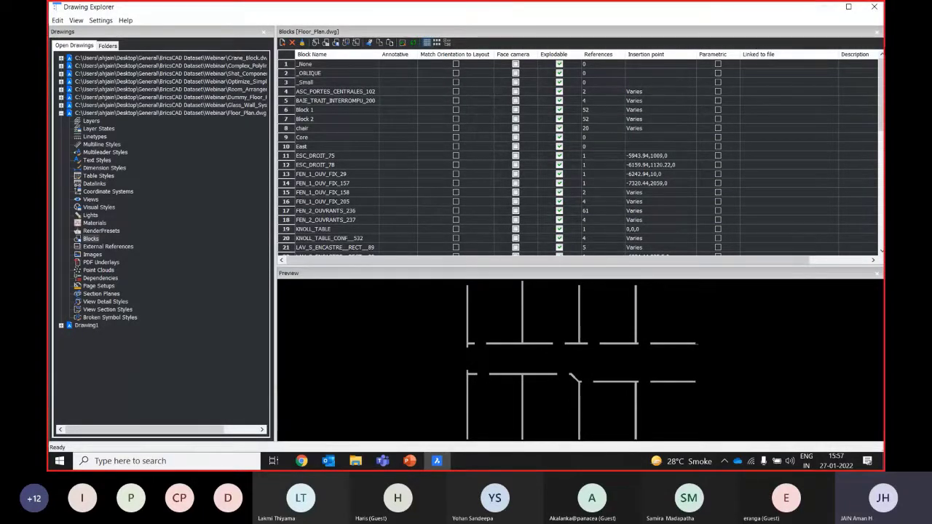
left_click(876, 10)
middle_click(401, 121)
middle_click(402, 122)
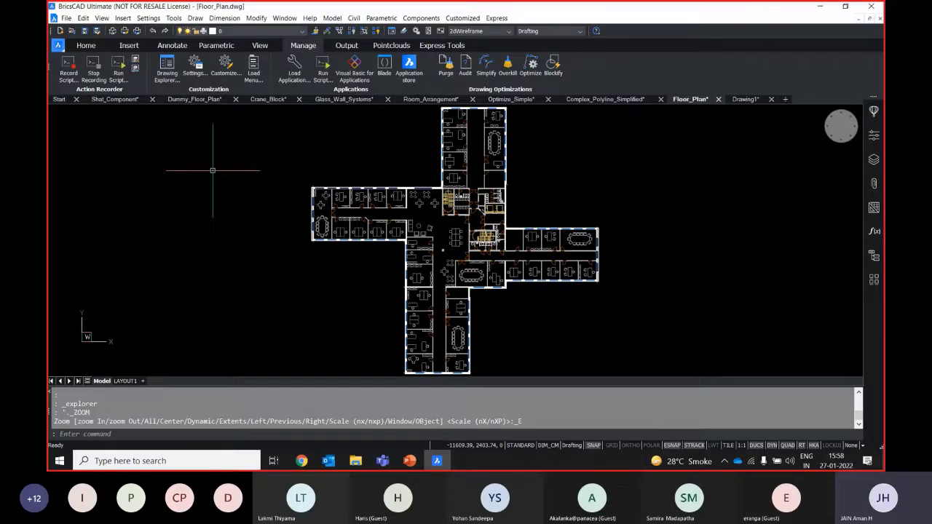
- Show the Home ribbon and switch from Floor_Plan to the empty Drawing1
left_click(86, 46)
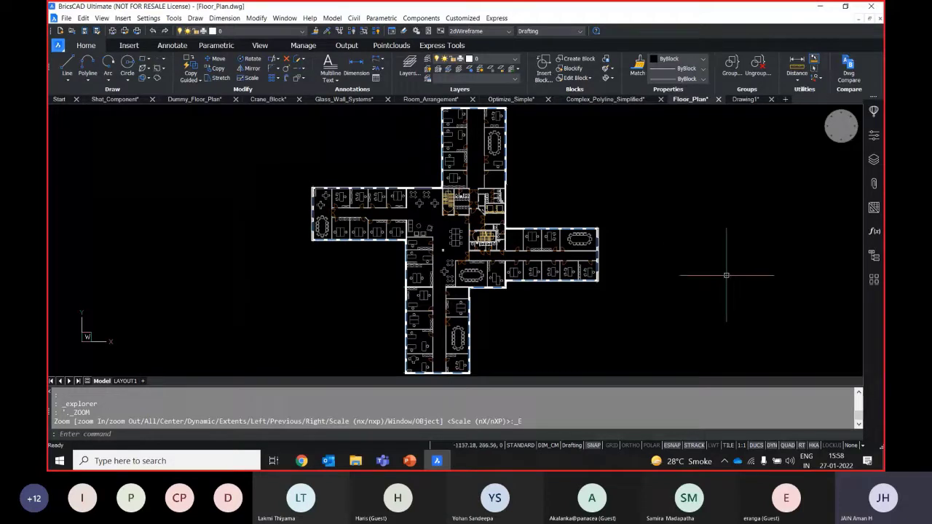
left_click(746, 99)
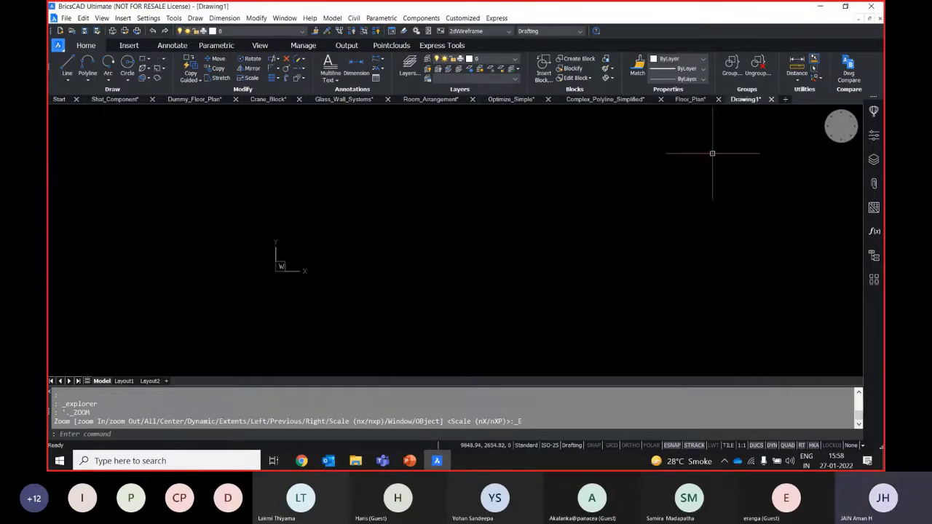
scroll(386, 73, "down", 1)
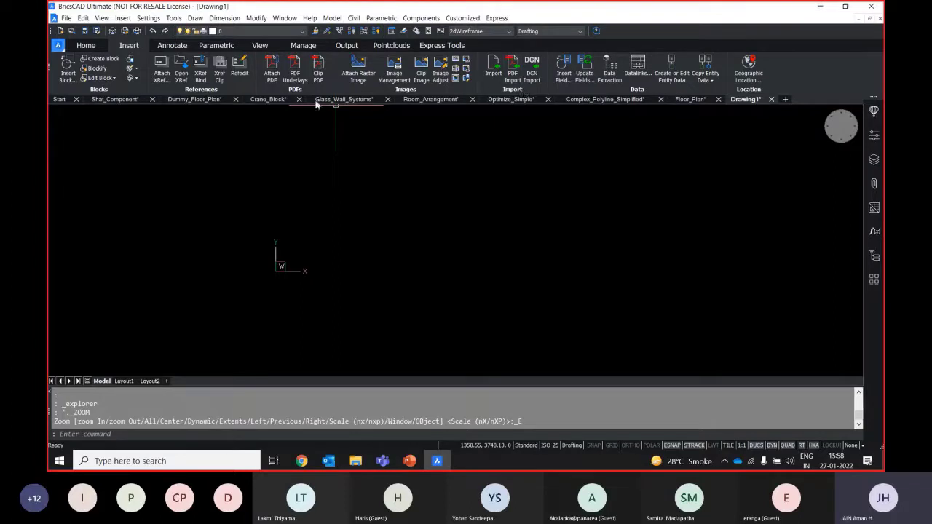
- Import page 1 of Office Rent.pdf from 2D Drafting\Exercise Files\Images at default placement
left_click(513, 73)
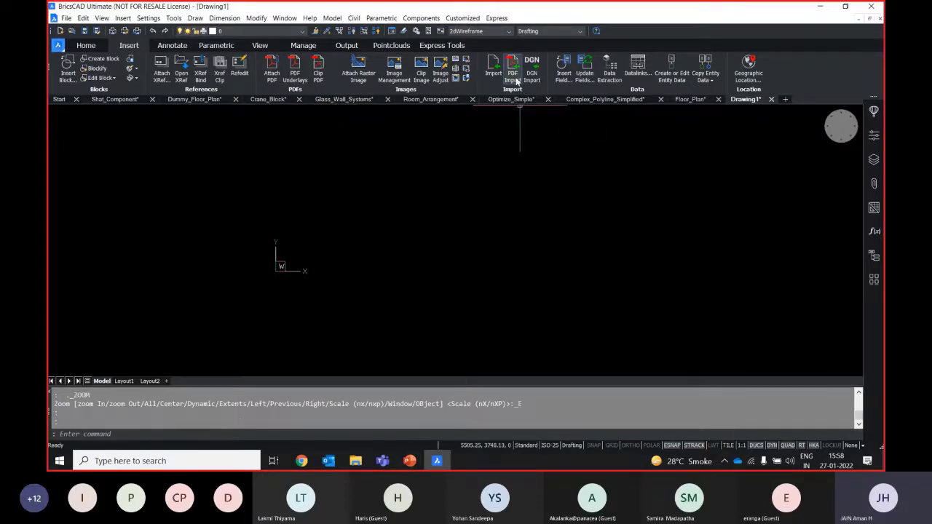
left_click(437, 203)
key("Return")
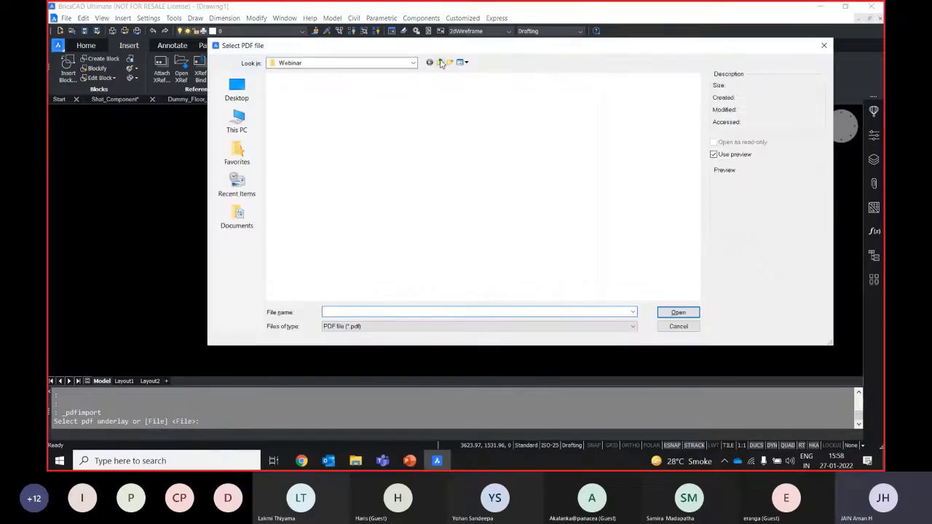
left_click(441, 63)
left_click(442, 63)
double_click(299, 90)
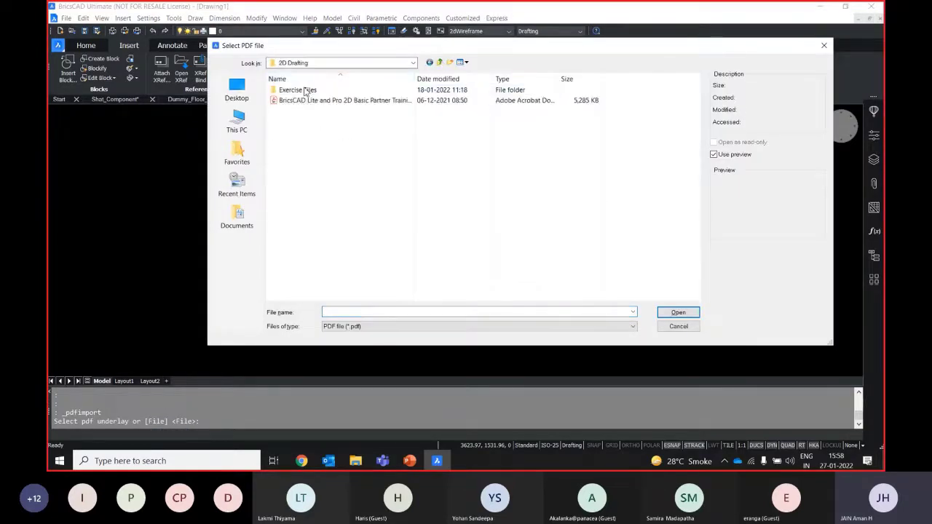
double_click(302, 91)
double_click(304, 90)
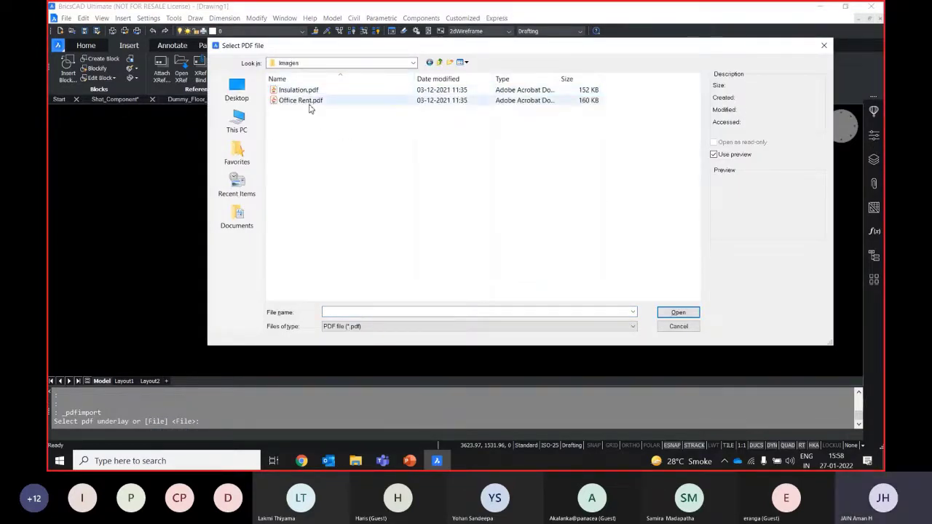
left_click(309, 100)
left_click(687, 316)
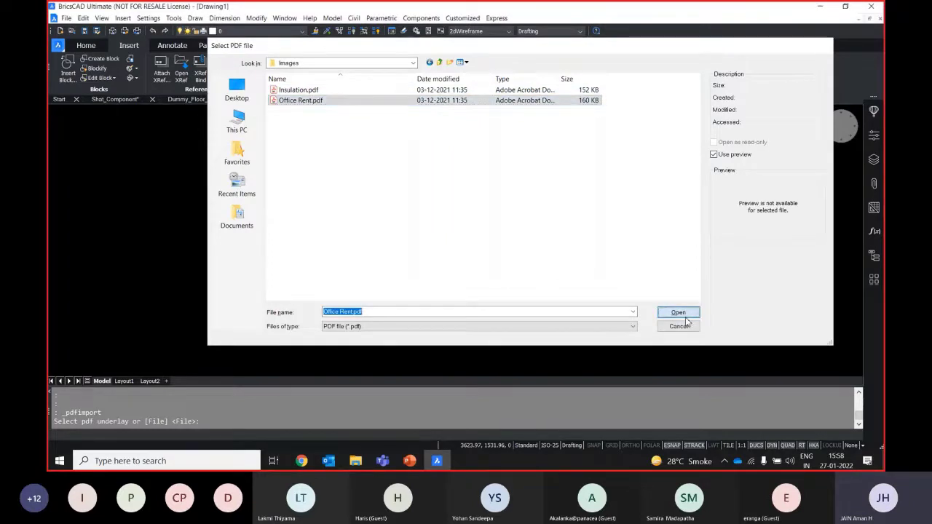
key("Return")
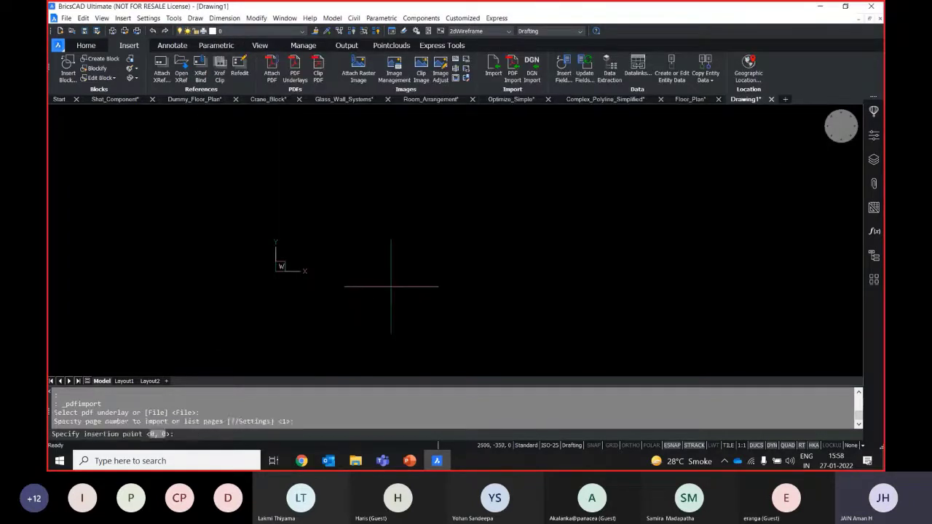
key("Return")
key("Return")
key("Return")
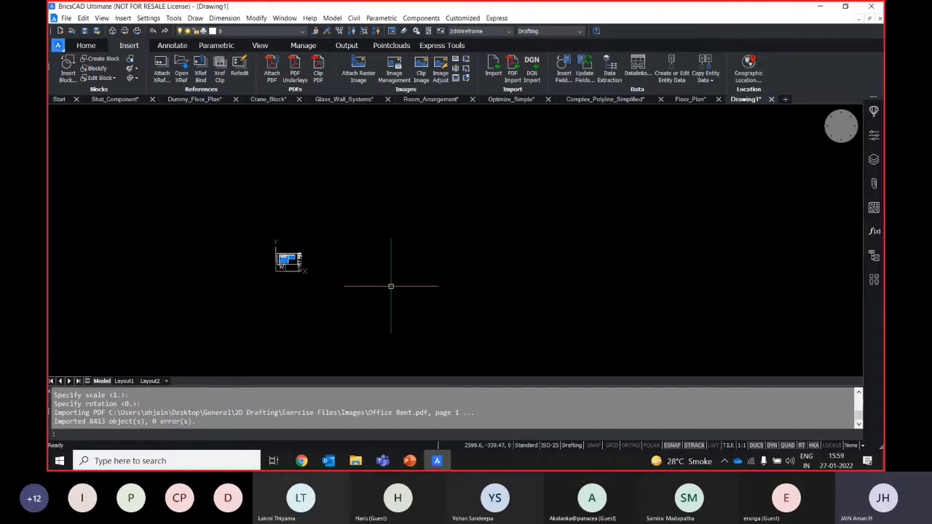
- Zoom into the imported plan, then back out so the whole floor fills the canvas
scroll(295, 257, "up", 10)
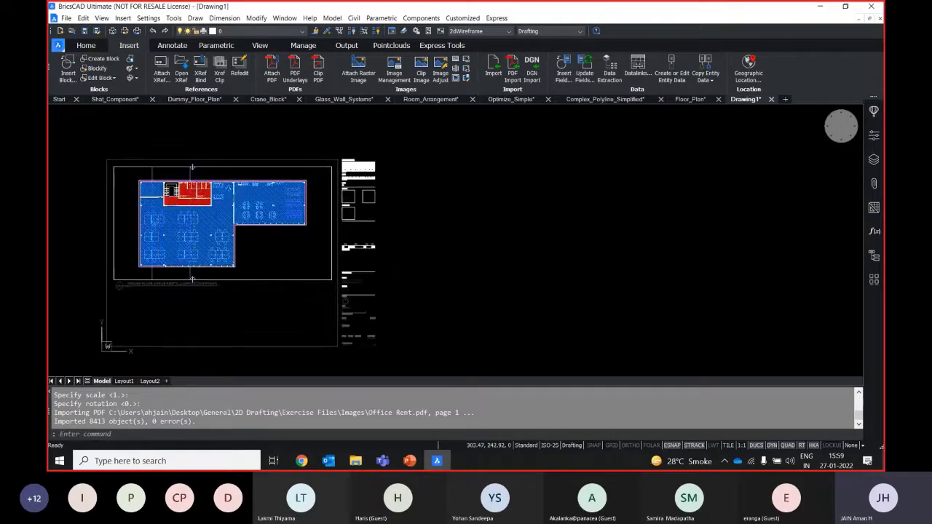
scroll(559, 263, "up", 10)
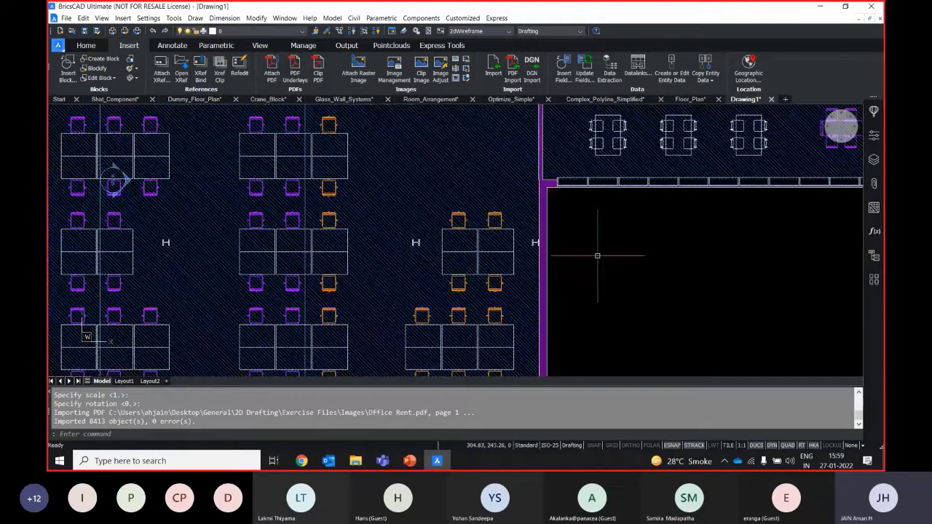
key("Escape")
scroll(437, 197, "down", 3)
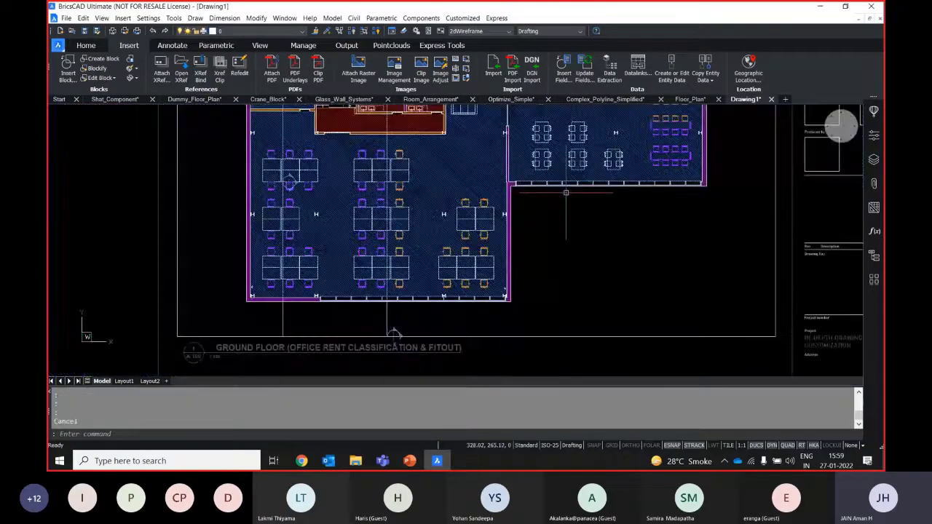
left_click(310, 169)
key("Escape")
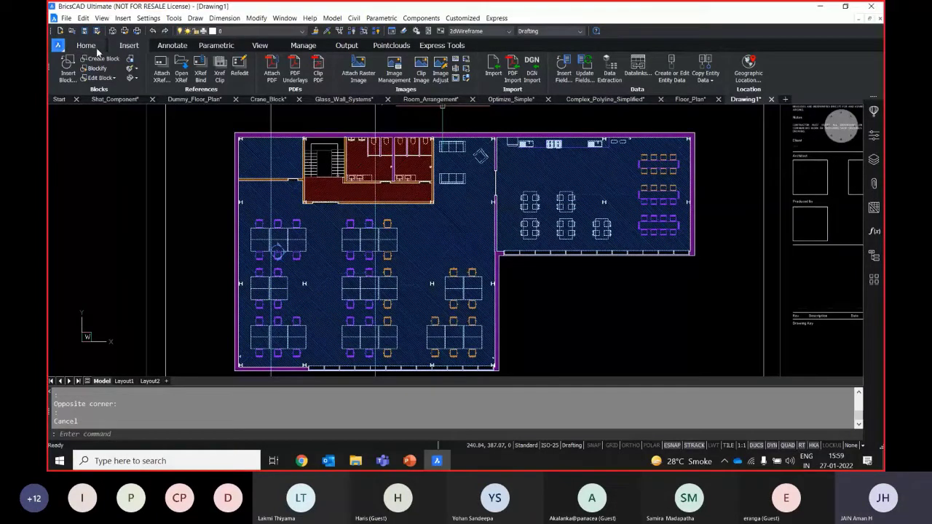
- Freeze the Red, Purple, Orange and Blue layers to hide the zone fills and hatch
left_click(97, 49)
left_click(495, 58)
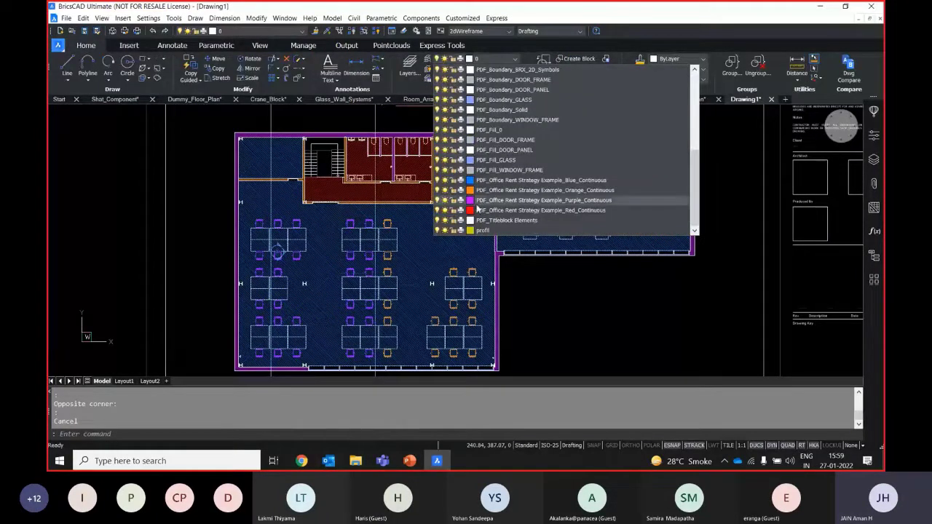
left_click(445, 209)
left_click(445, 201)
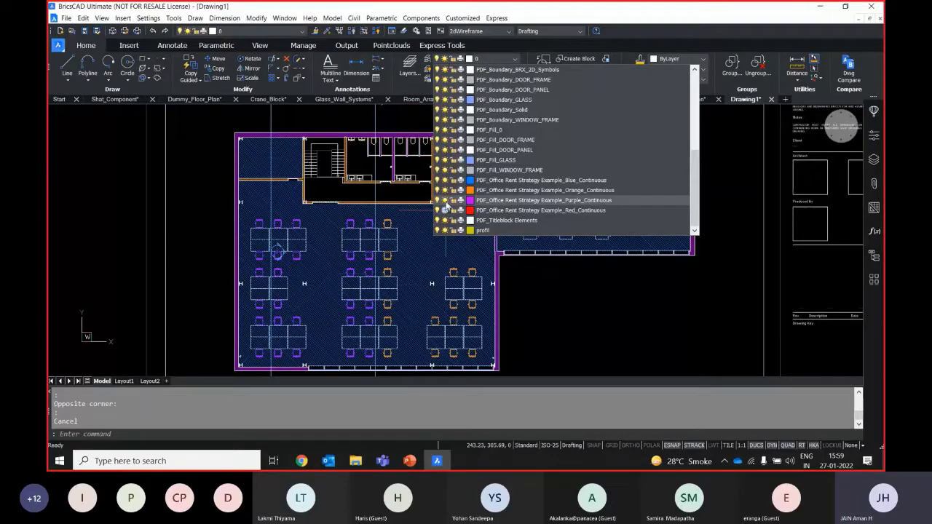
left_click(445, 190)
left_click(445, 180)
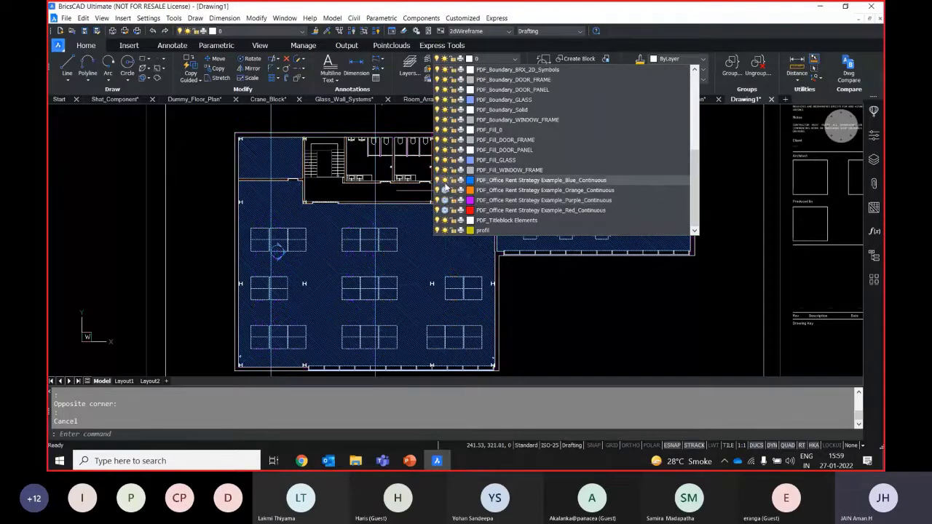
left_click(503, 60)
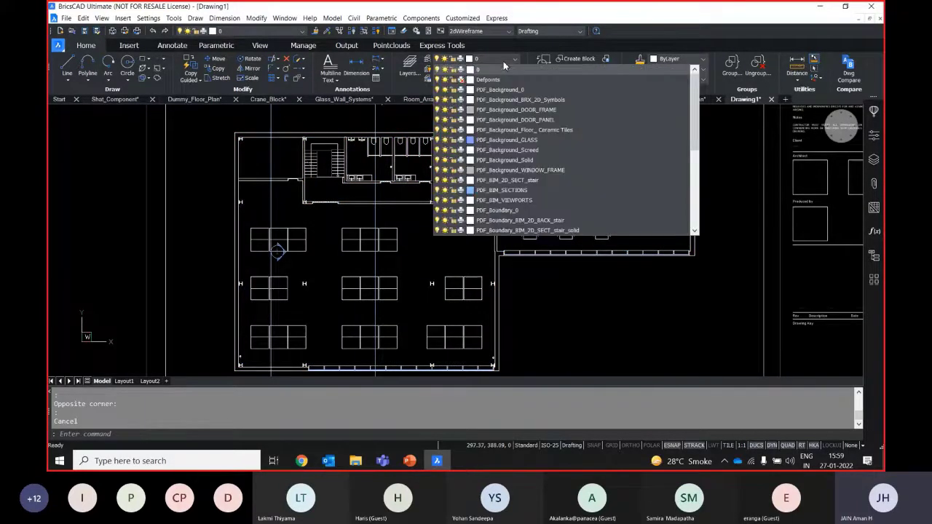
scroll(493, 111, "down", 5)
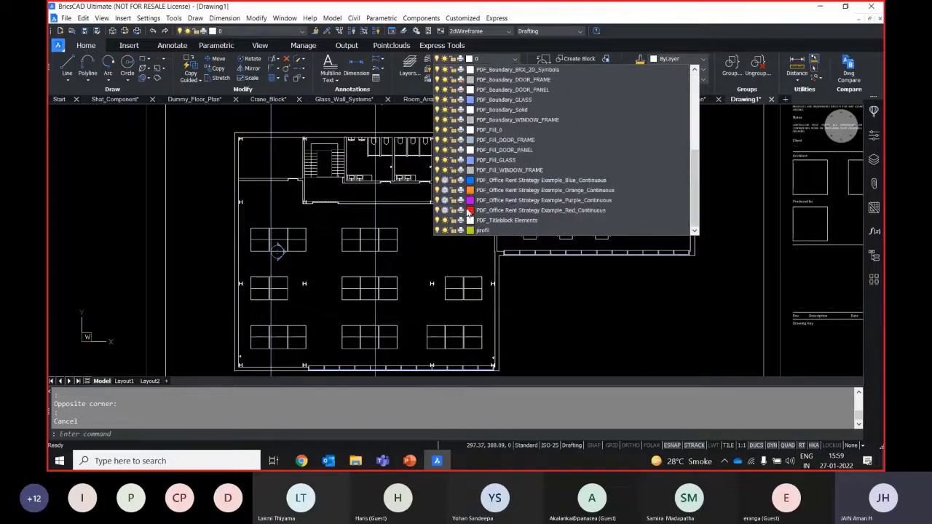
left_click(427, 277)
- Crossing-select the cluster of desks and chairs and erase its 309 entities
scroll(427, 276, "up", 5)
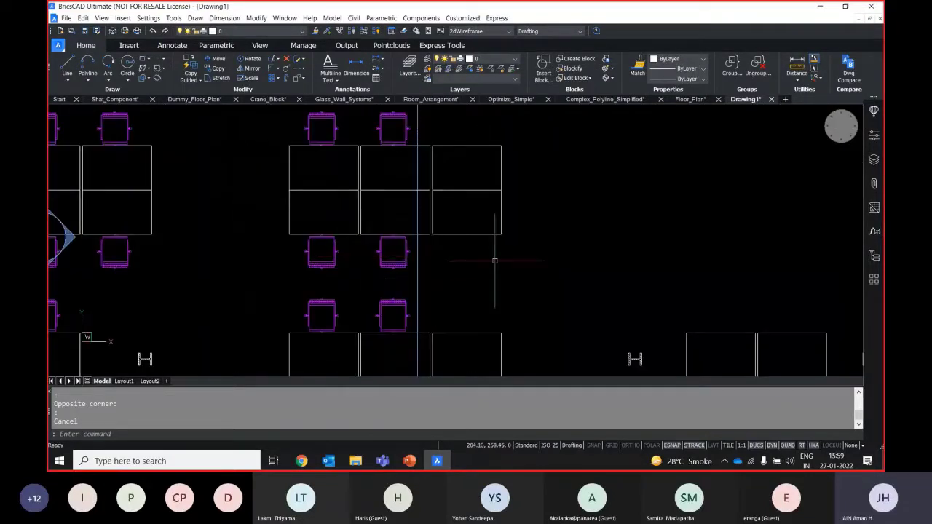
left_click(532, 275)
left_click(243, 115)
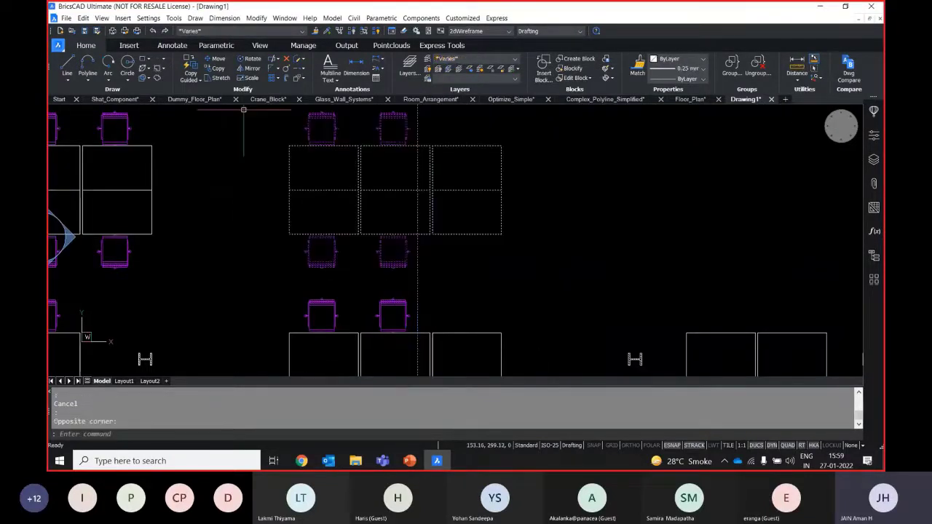
key("Delete")
- Pan out over the whole sheet, then start a new blank Drawing2 with QNew
scroll(388, 320, "down", 5)
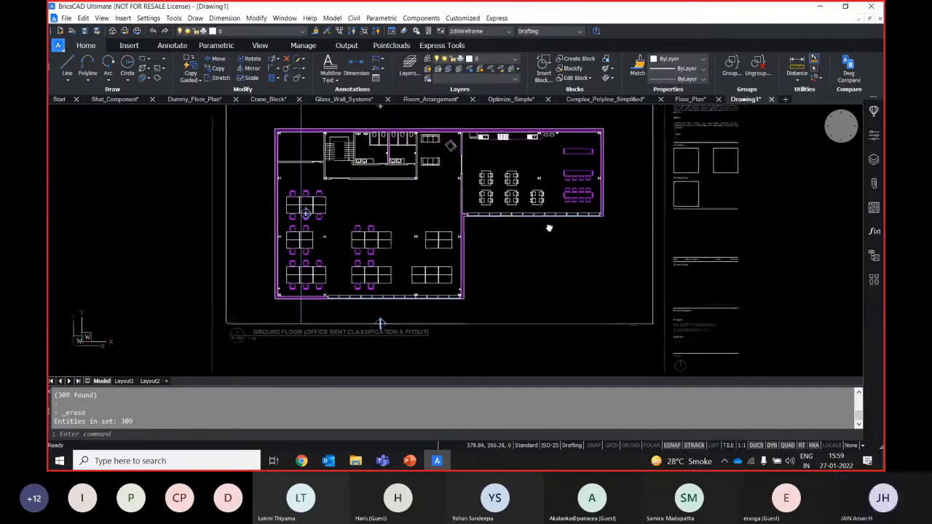
middle_click_drag(524, 240, 406, 240)
scroll(430, 244, "down", 3)
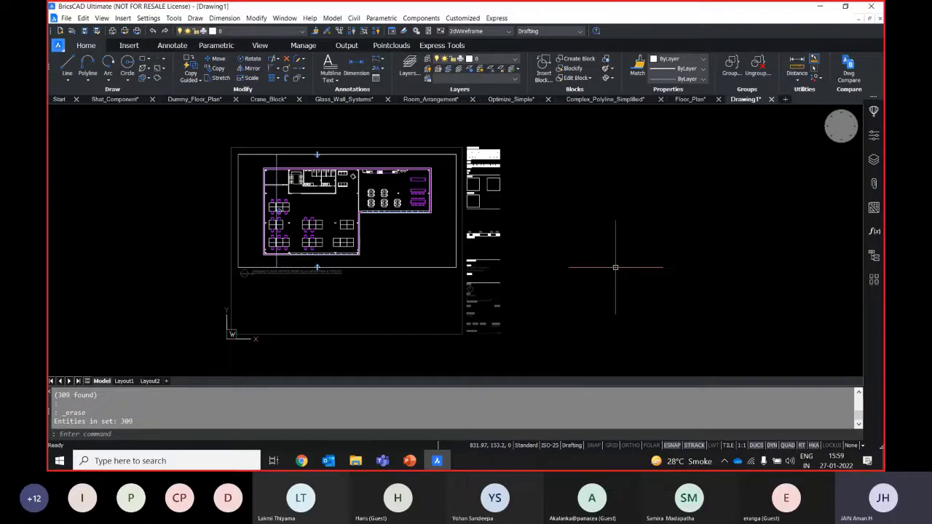
middle_click_drag(532, 264, 536, 277)
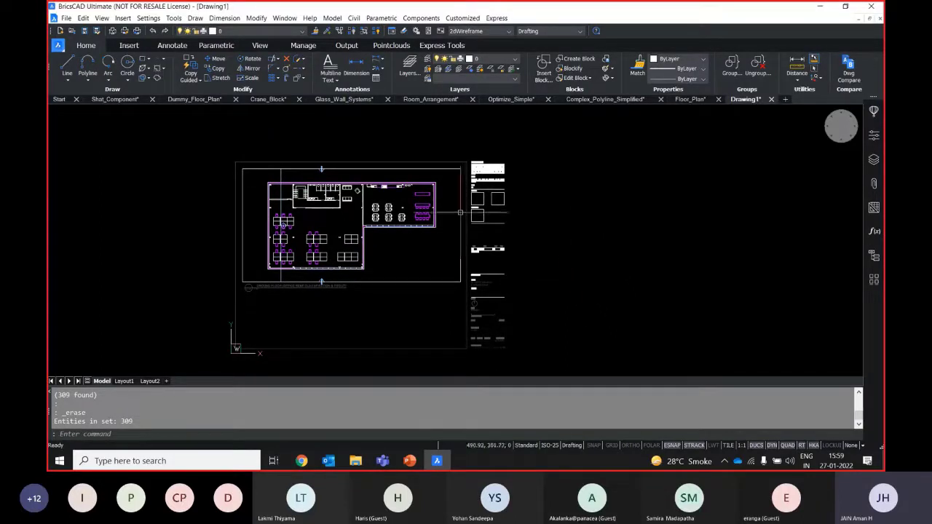
left_click(785, 99)
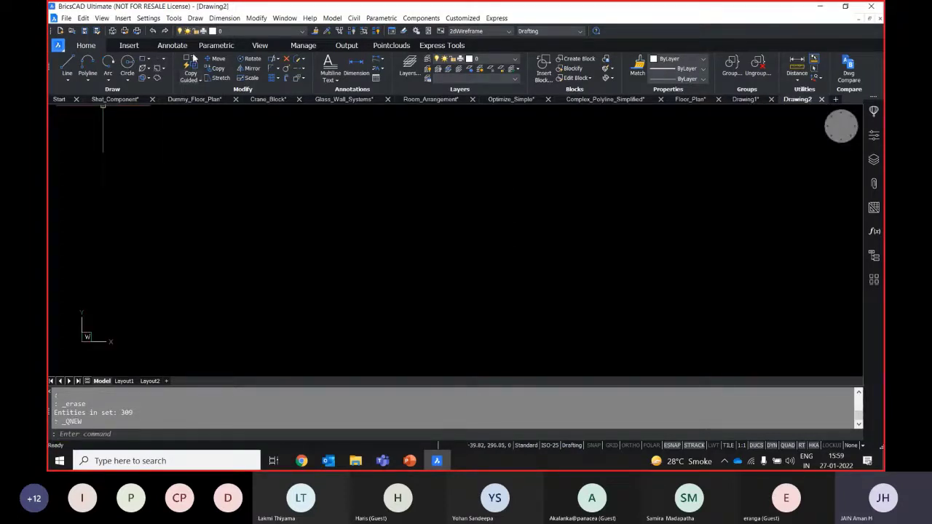
- Attach Insulation.pdf as a PDF underlay, place it, and zoom to fit the A-400 sheet
scroll(253, 71, "down", 1)
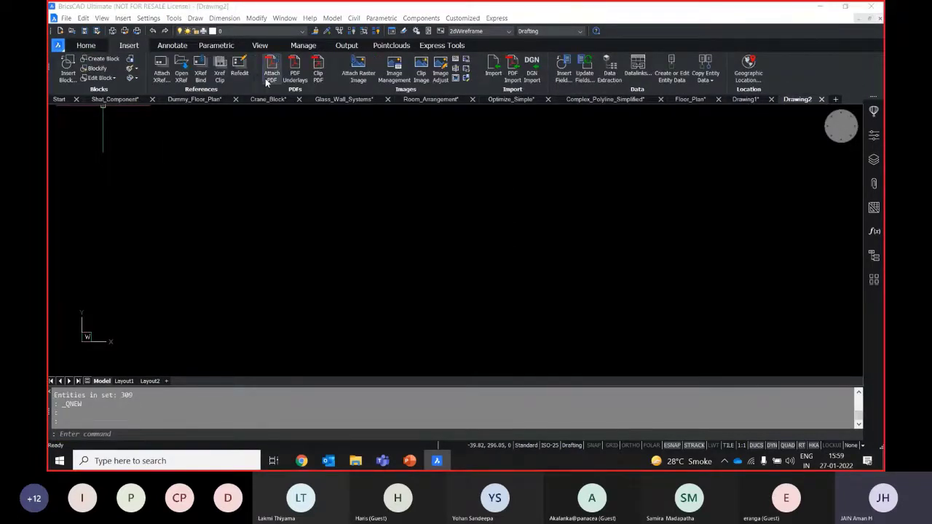
left_click(268, 79)
left_click(299, 90)
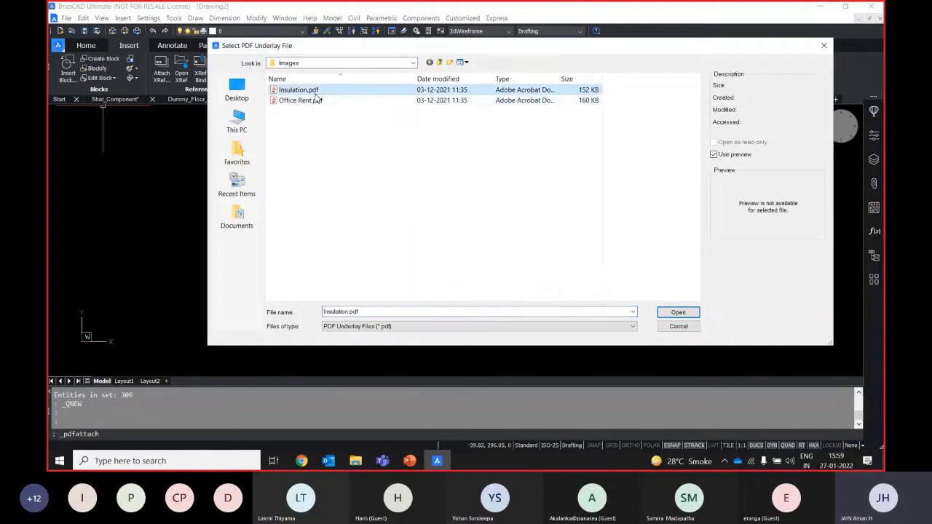
left_click(687, 311)
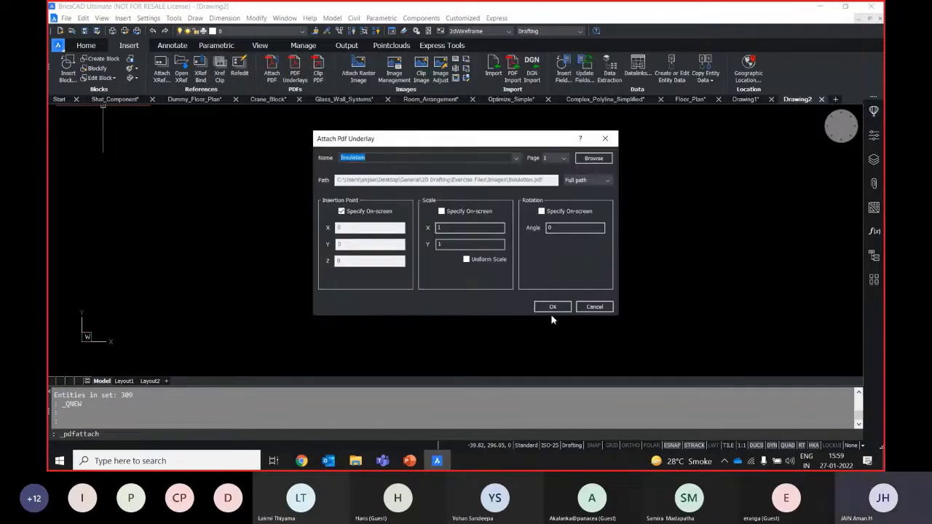
left_click(550, 304)
scroll(451, 297, "down", 3)
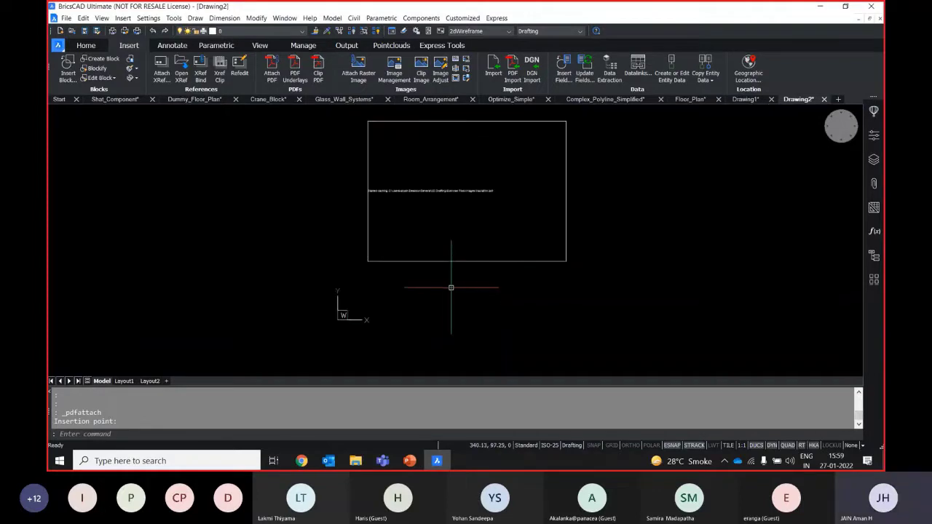
left_click(442, 274)
middle_click(539, 241)
middle_click(539, 241)
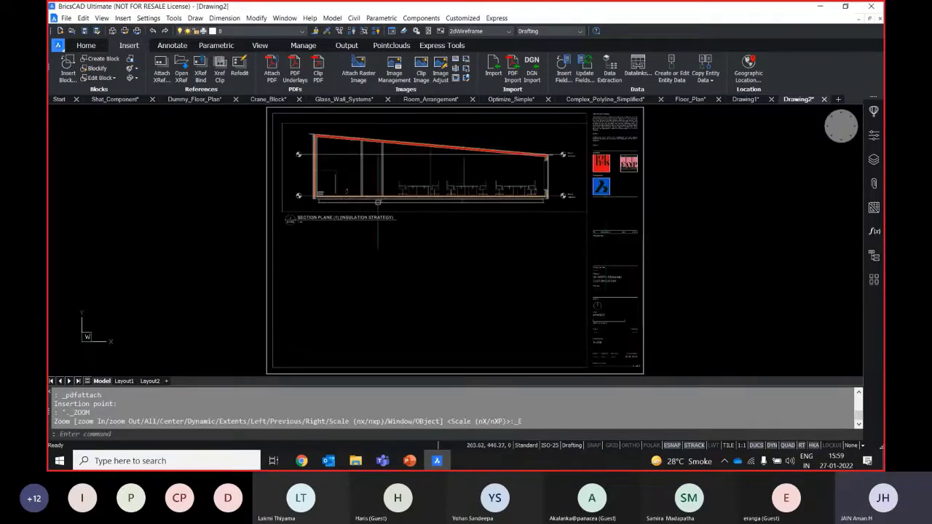
- Cancel a stray selection and select the Insulation PDF underlay sheet
scroll(379, 257, "up", 3)
scroll(378, 256, "down", 3)
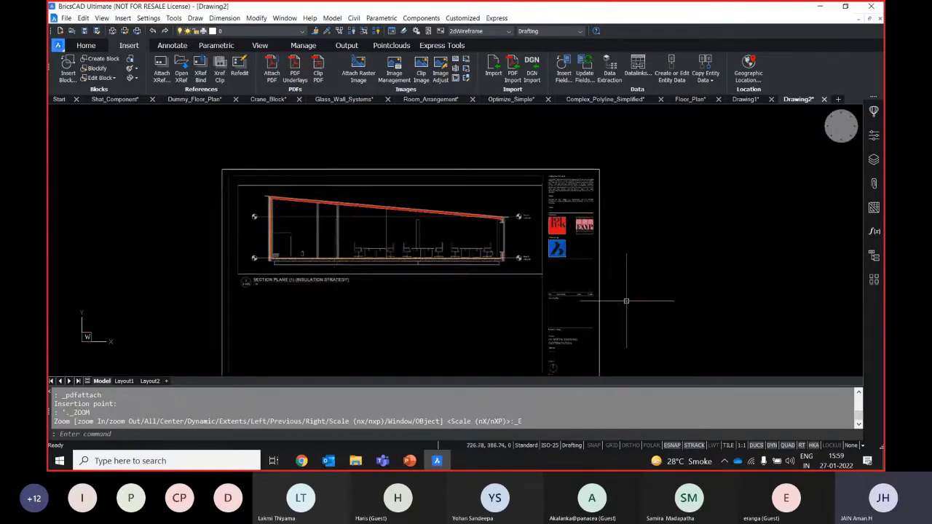
left_click(624, 313)
key("Escape")
scroll(574, 198, "up", 6)
scroll(574, 198, "down", 6)
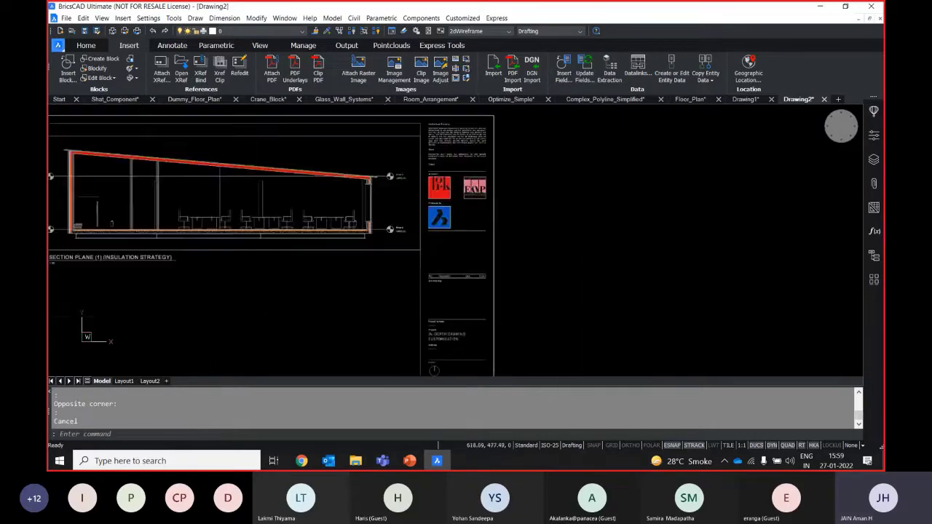
scroll(440, 294, "up", 4)
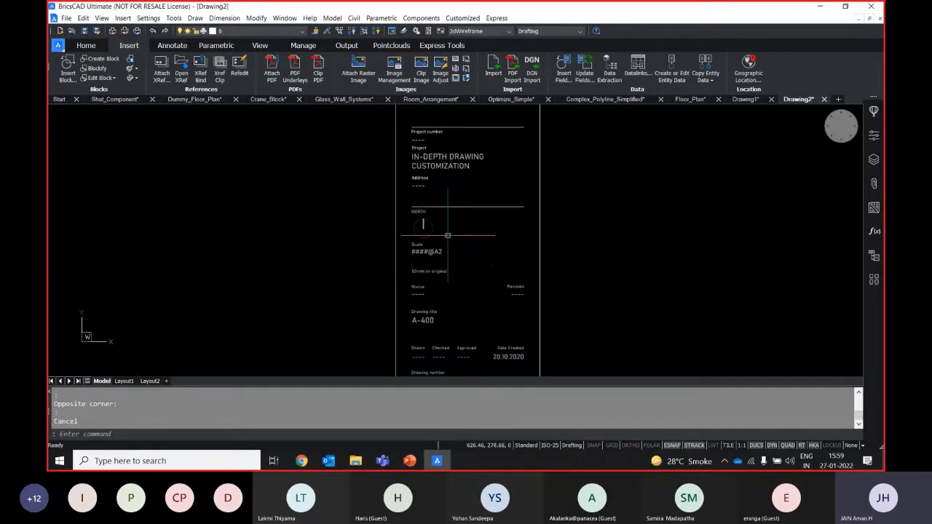
scroll(448, 235, "down", 6)
scroll(374, 269, "up", 4)
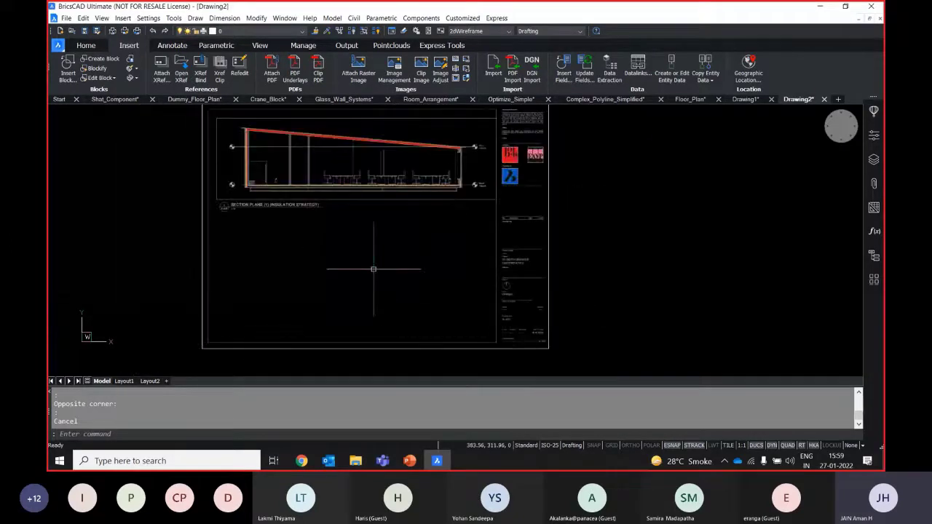
middle_click_drag(373, 269, 393, 280)
left_click(569, 247)
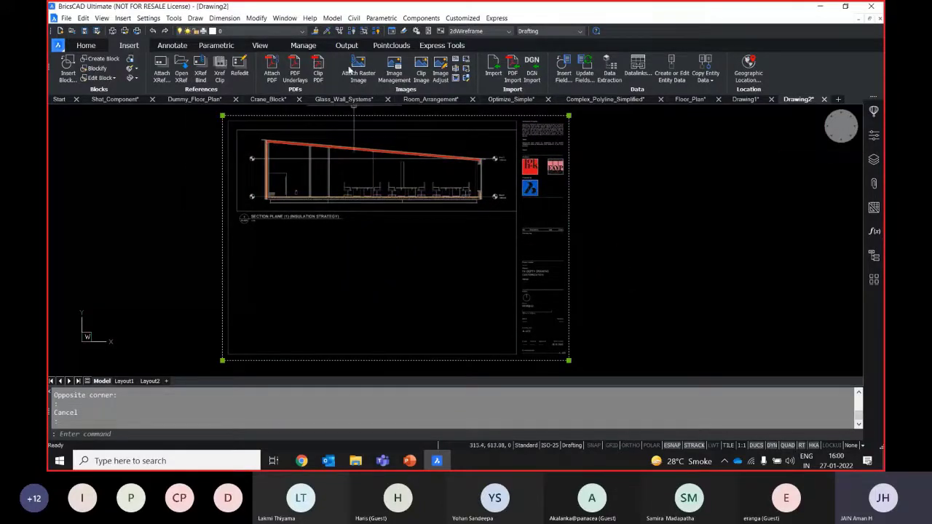
- Set the Insulation PDF underlay's colour to Red in Properties, then reselect it to check
left_click(873, 135)
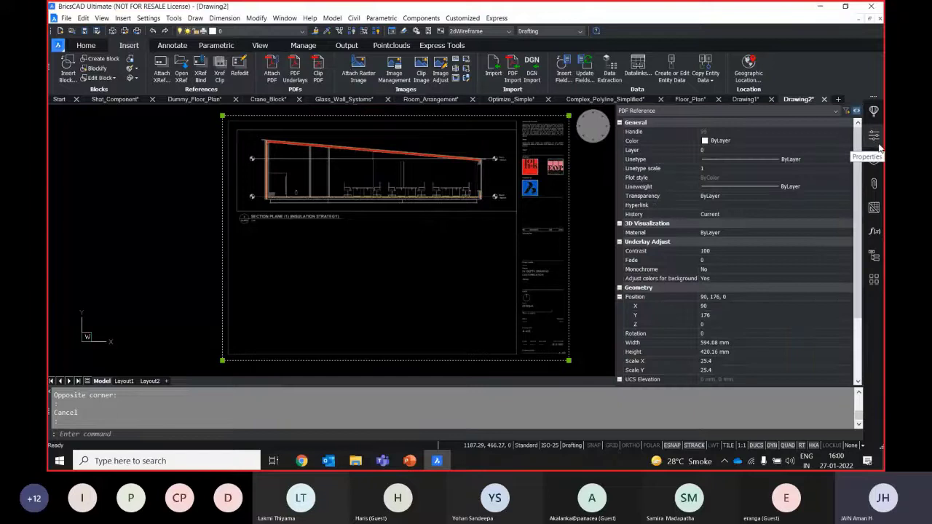
left_click(727, 233)
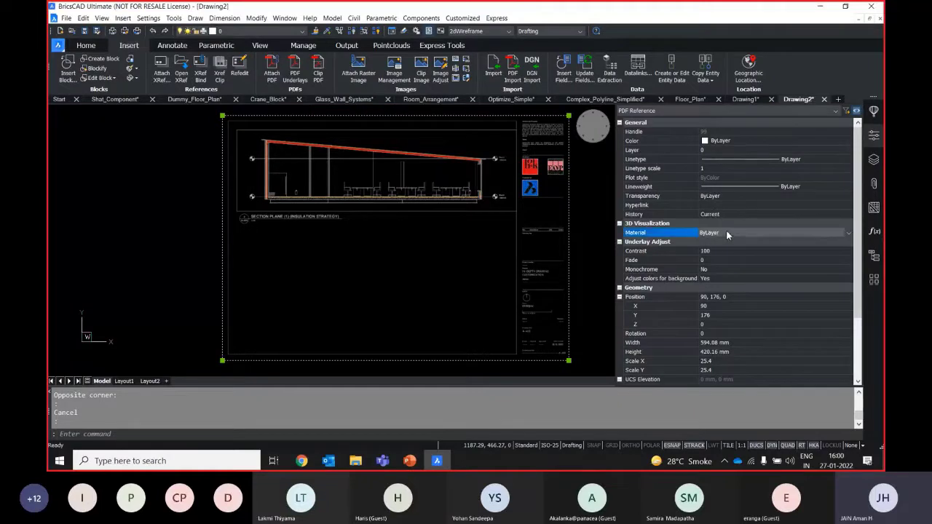
left_click(717, 143)
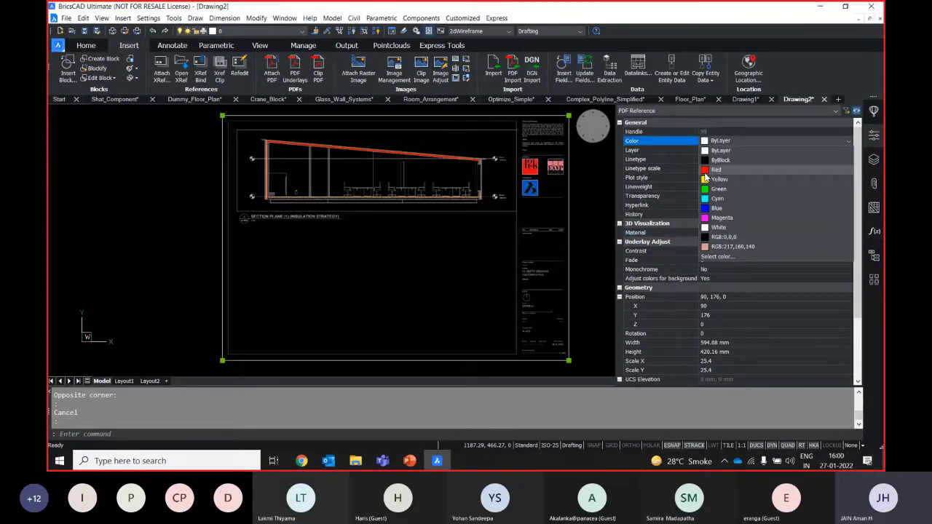
left_click(718, 169)
key("Escape")
scroll(562, 220, "up", 4)
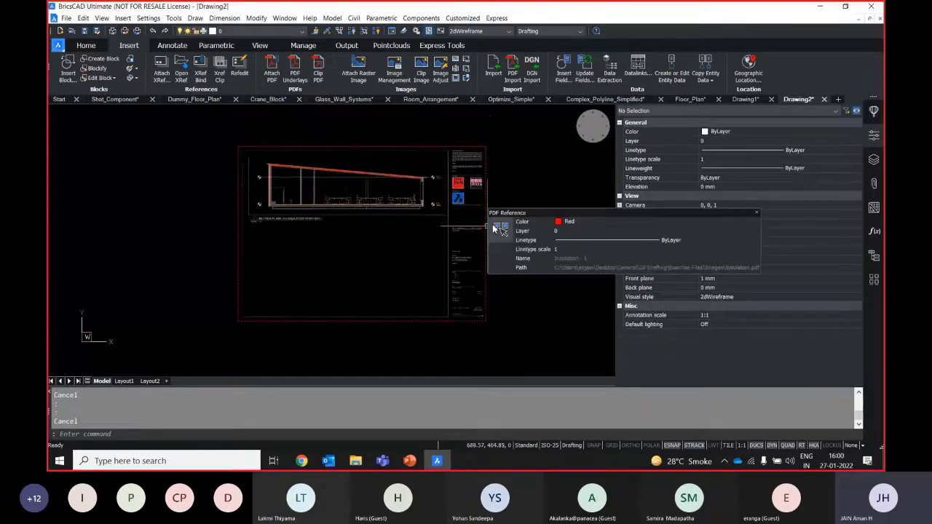
key("Escape")
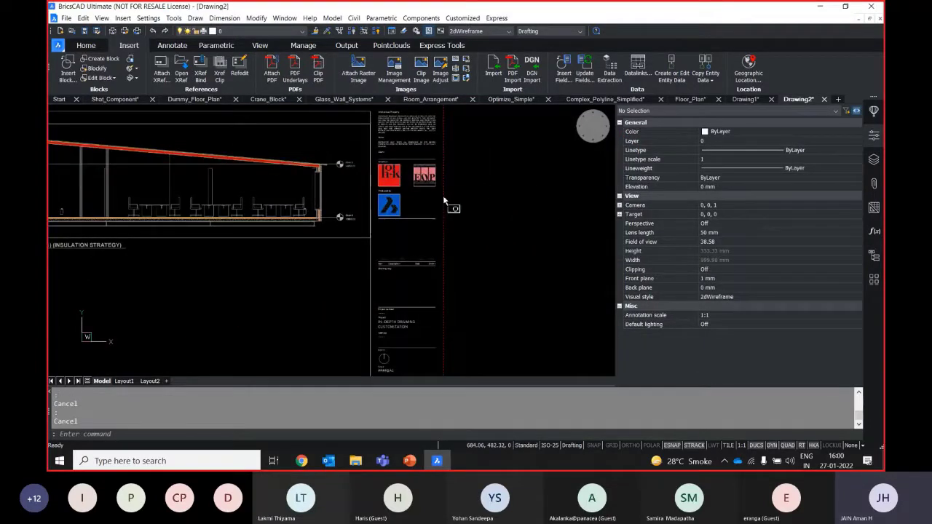
left_click(443, 202)
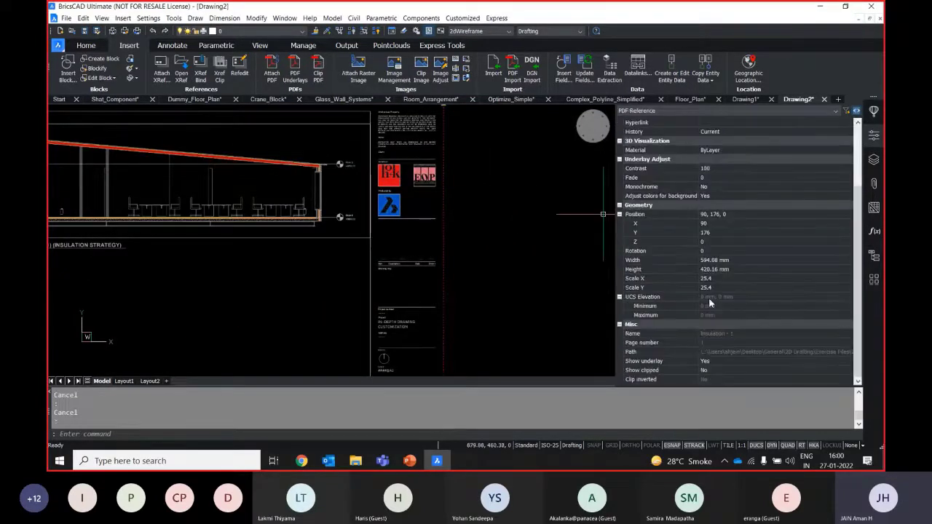
- Clip the PDF underlay with a new rectangular boundary around the building section
scroll(457, 315, "down", 2)
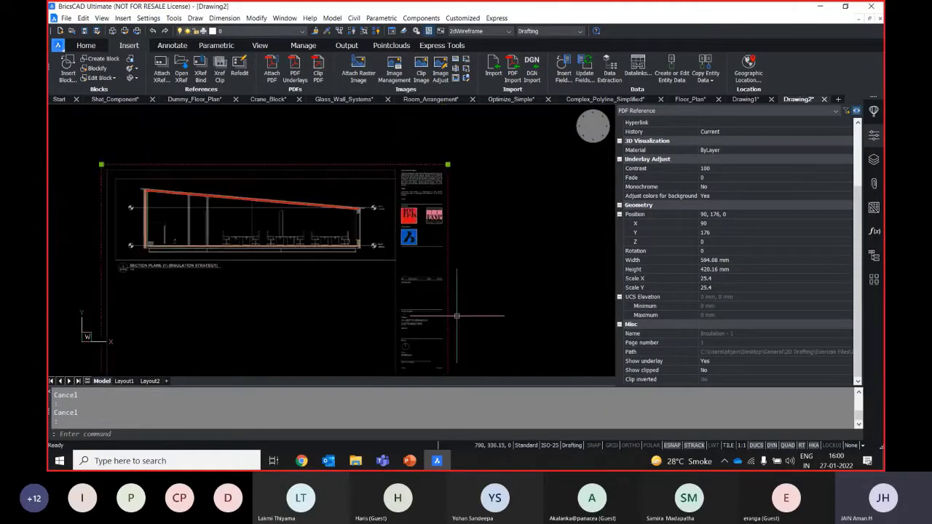
key("Escape")
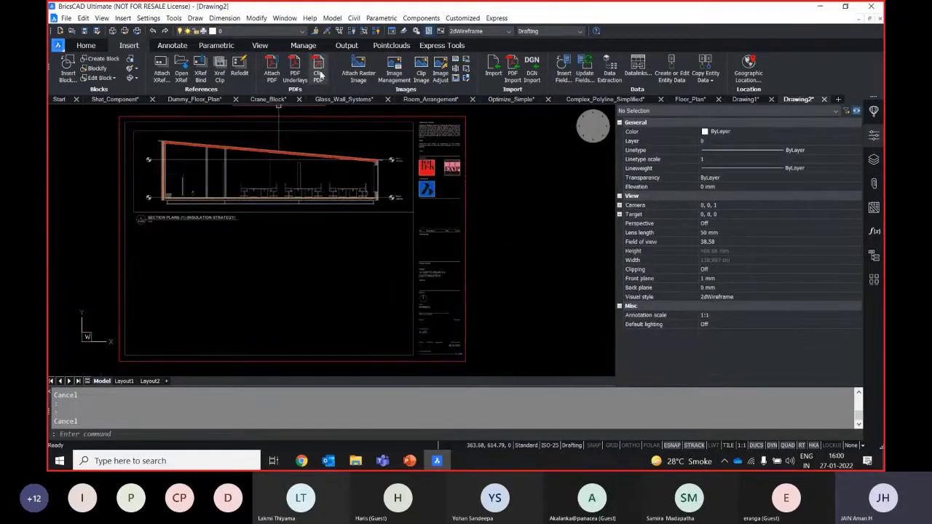
left_click(318, 73)
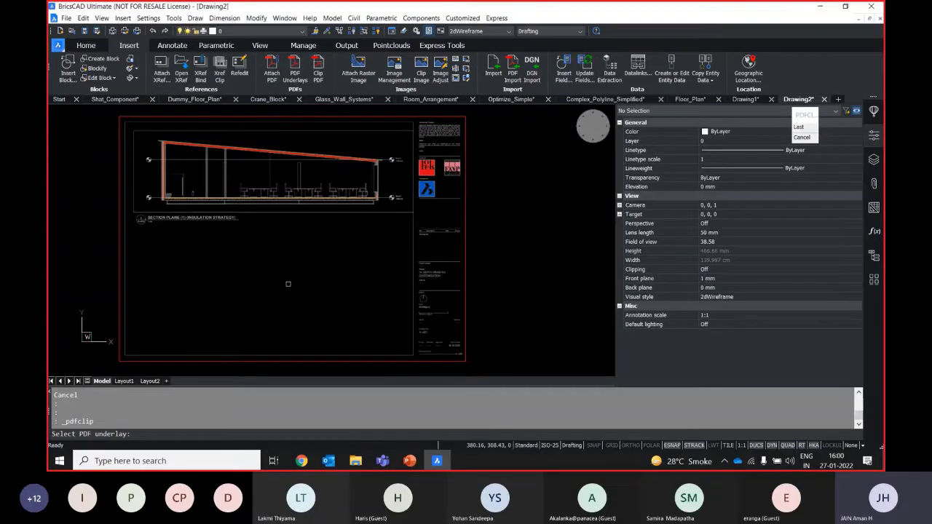
left_click(460, 282)
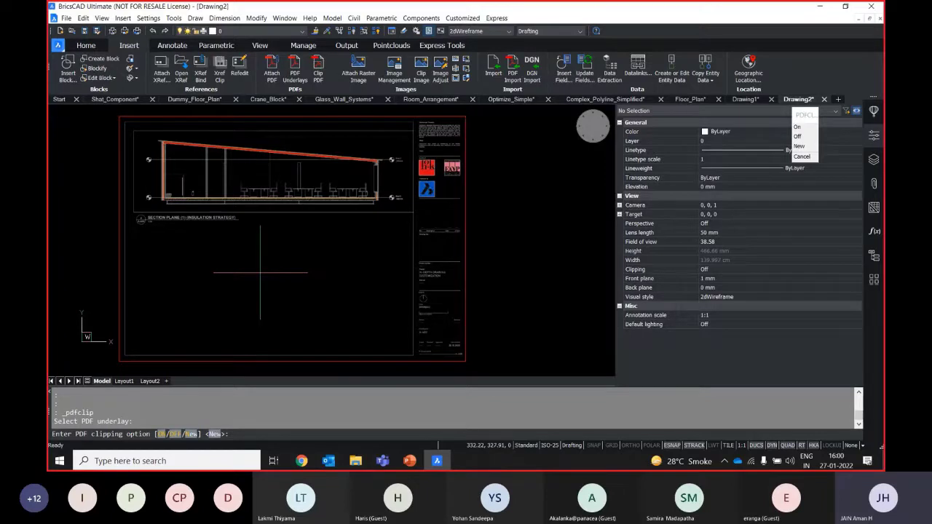
key("Return")
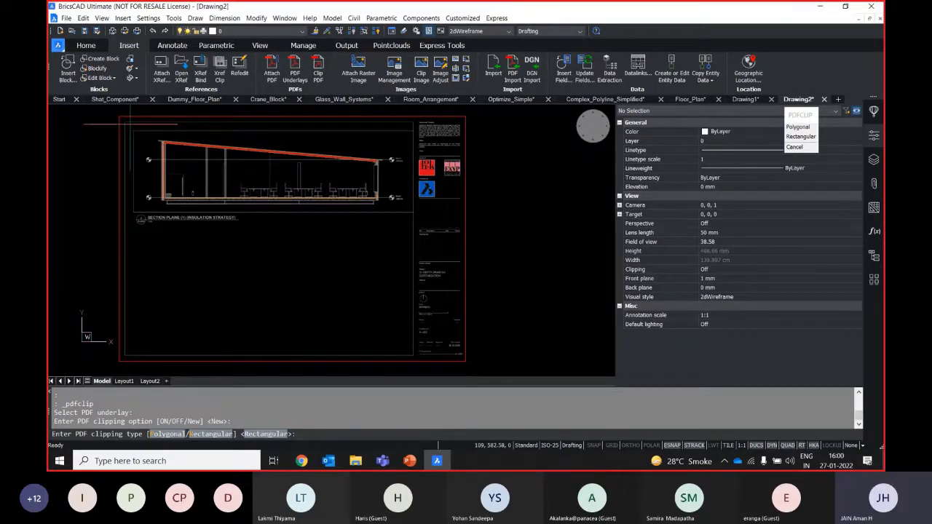
key("Return")
left_click(131, 125)
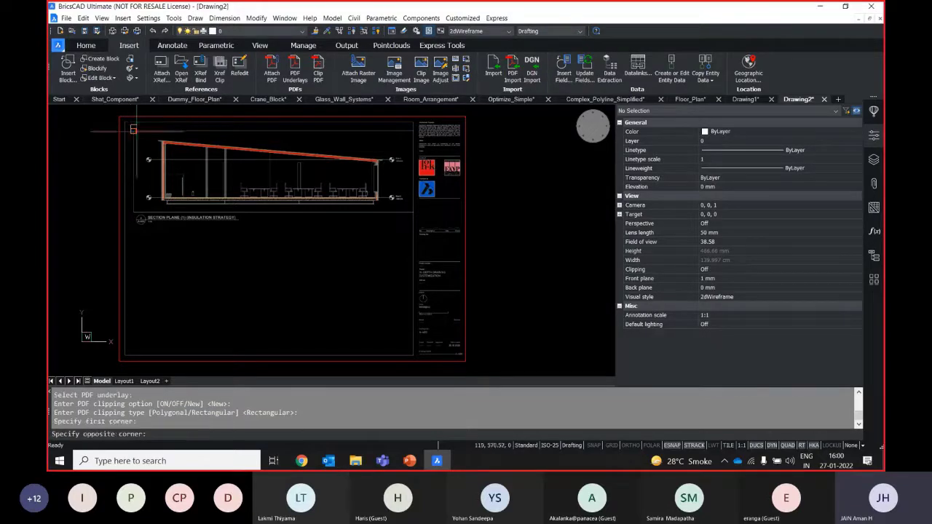
left_click(410, 217)
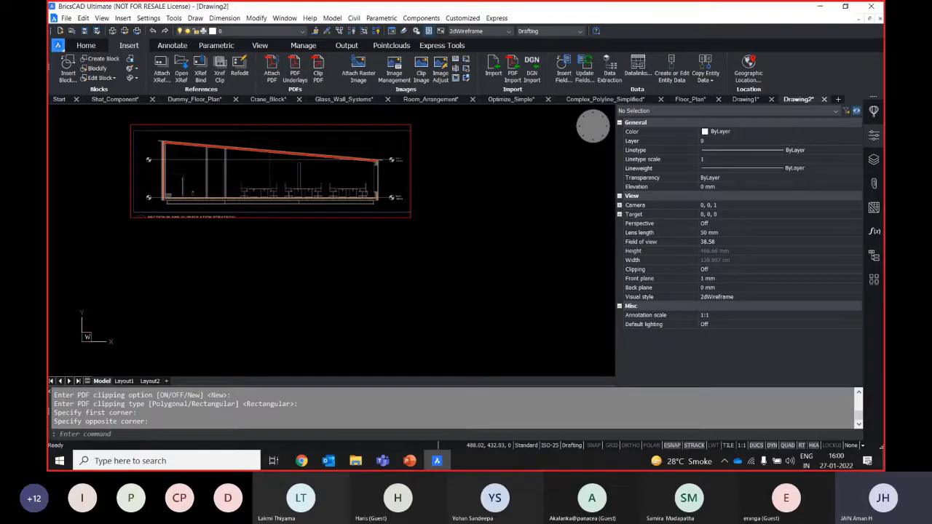
- Toggle the underlay's Show clipped setting off and back to Yes, then pan to the clipped drawing
scroll(306, 225, "up", 2)
left_click(359, 294)
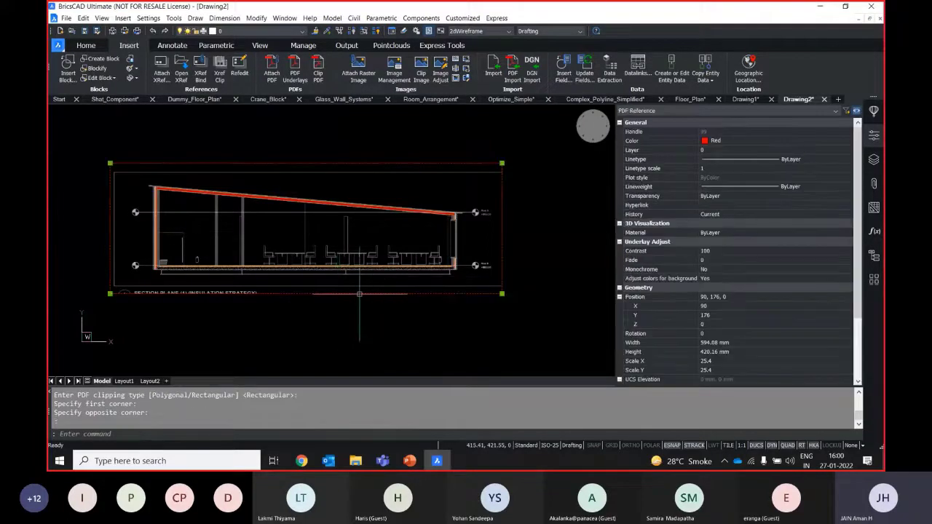
mouse_move(359, 294)
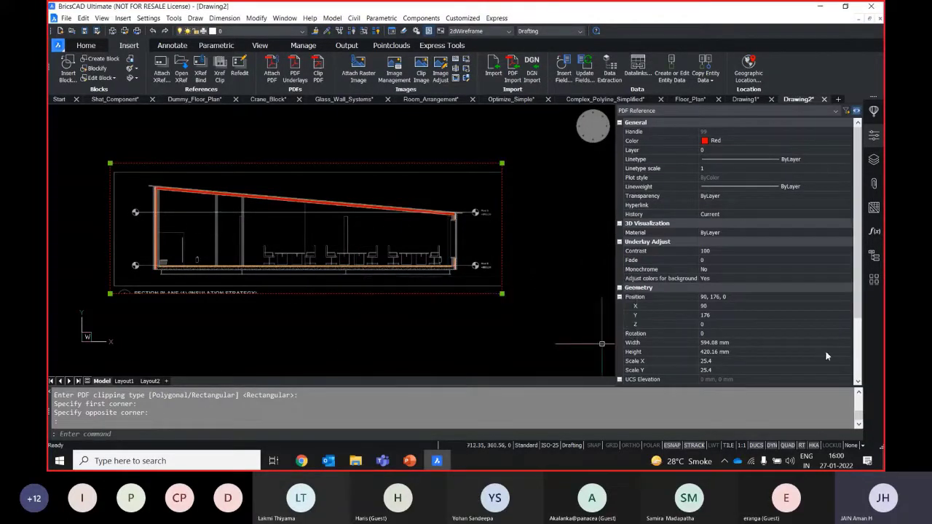
scroll(825, 350, "down", 3)
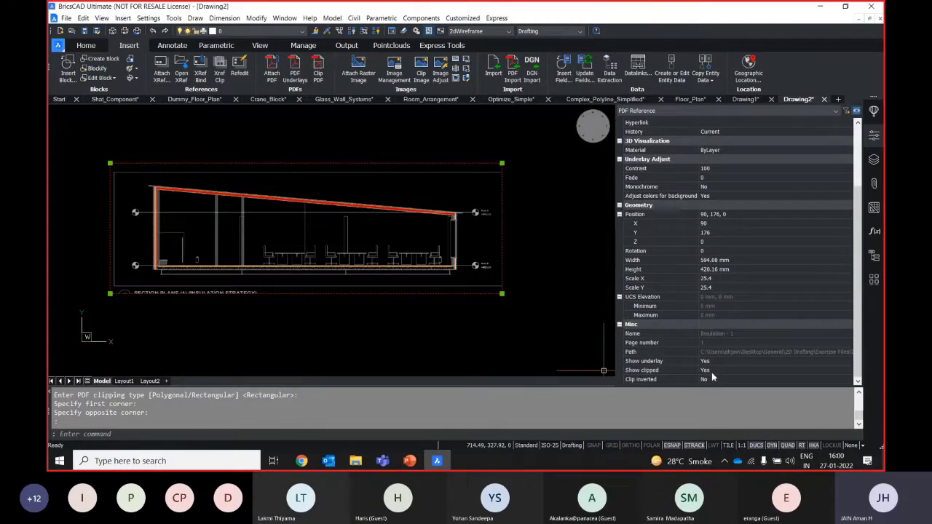
left_click(711, 372)
left_click(704, 380)
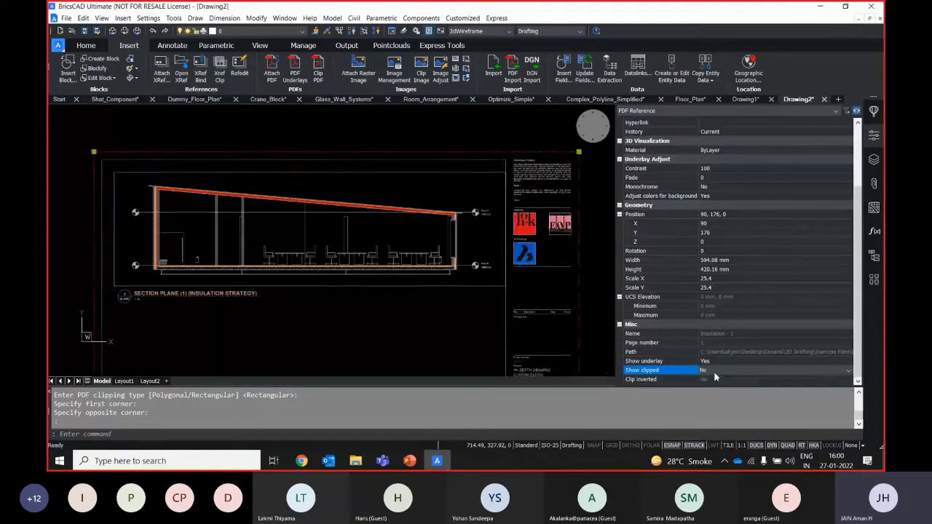
left_click(715, 370)
left_click(710, 380)
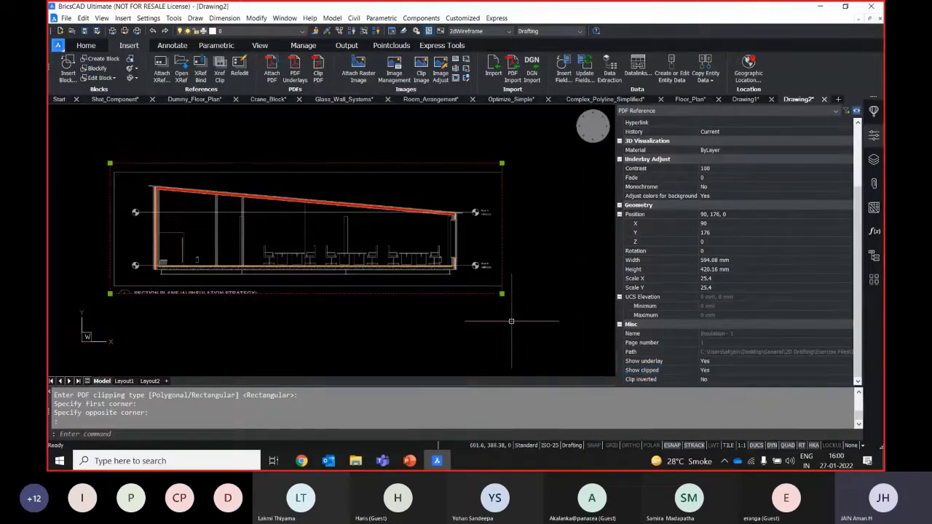
scroll(481, 315, "down", 3)
middle_click_drag(463, 308, 357, 285)
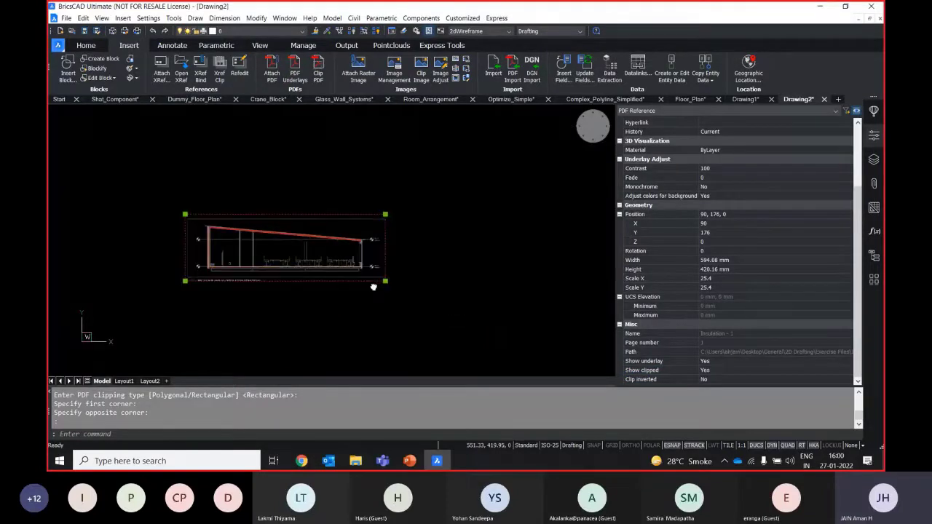
- Create a new drawing and attach Raster image.tif at 0,0 with scale 1, zoomed to fit
left_click(838, 99)
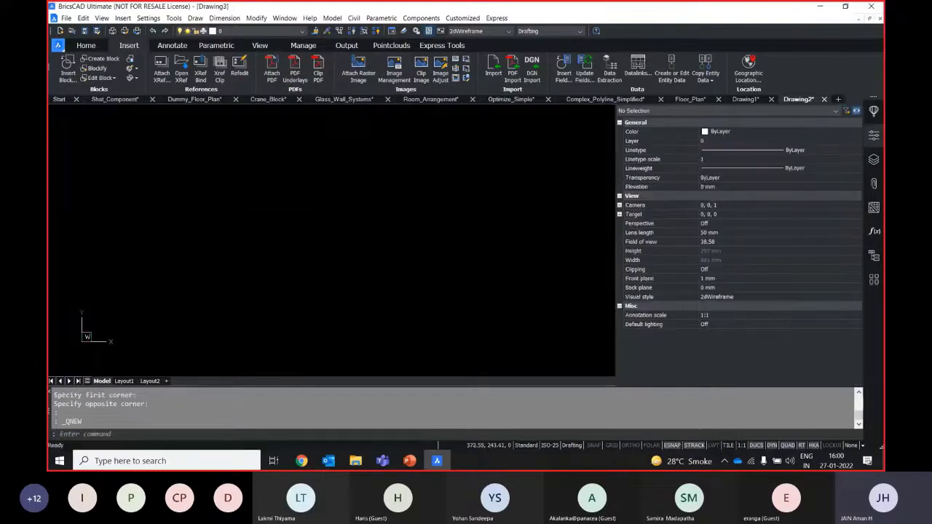
left_click(363, 76)
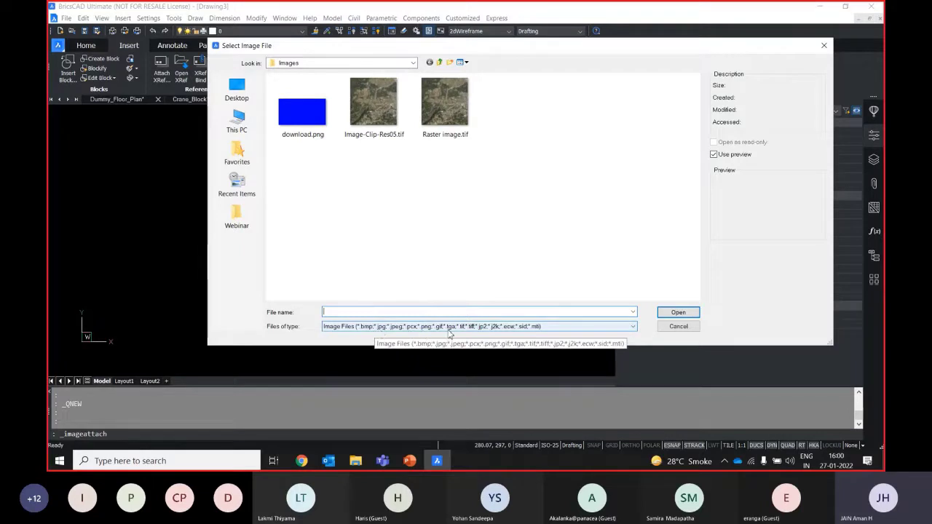
left_click(445, 102)
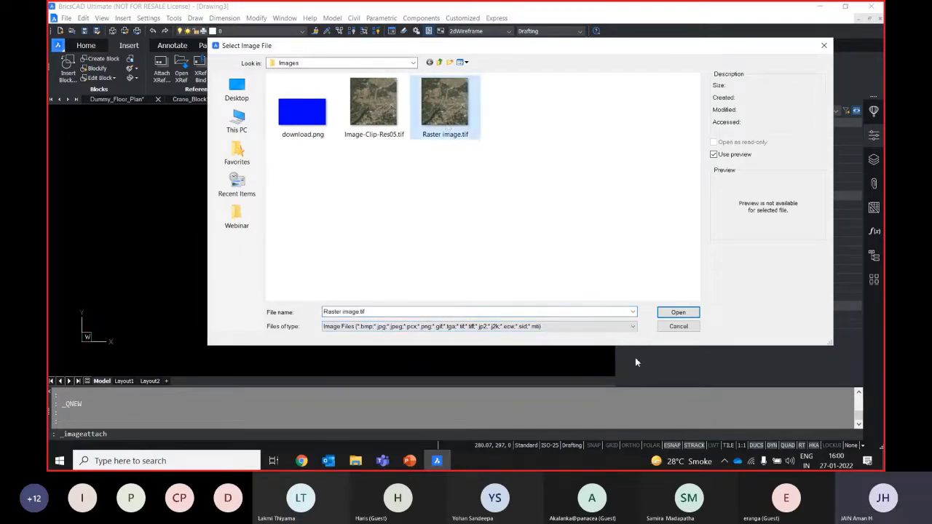
left_click(694, 314)
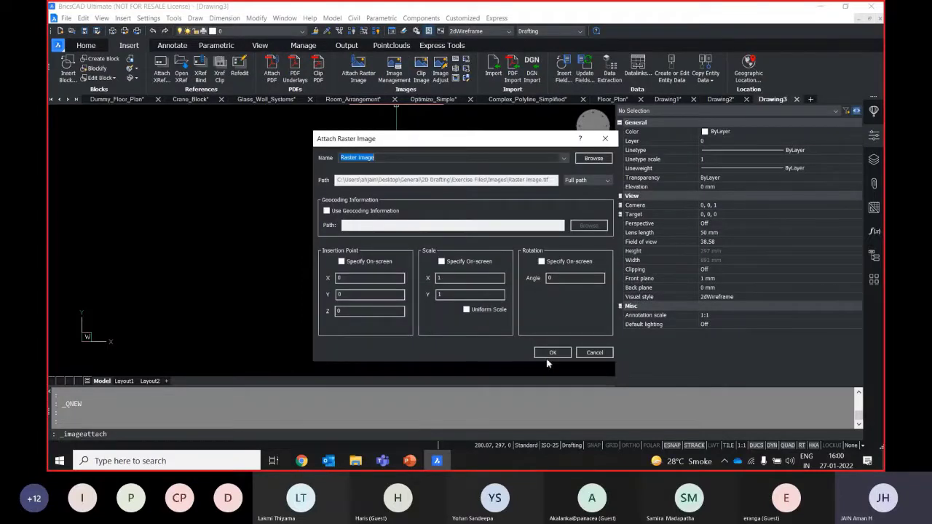
left_click(552, 355)
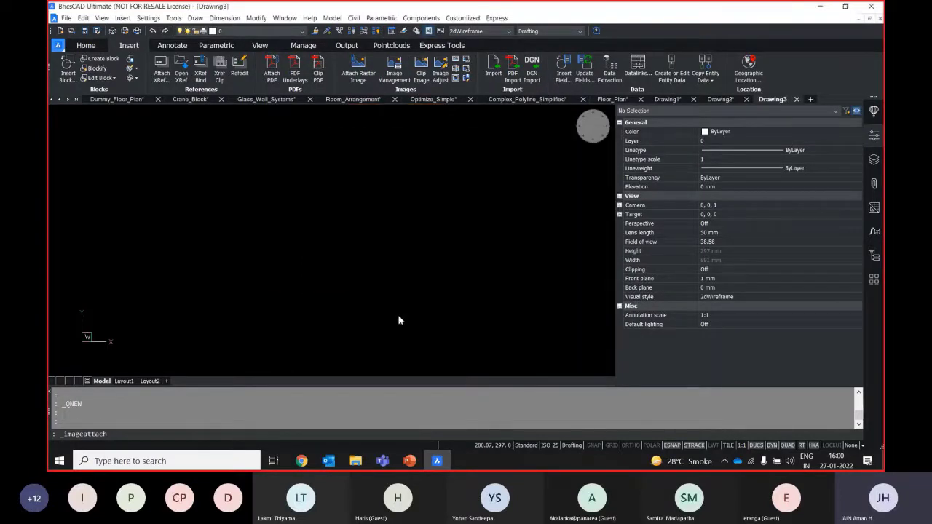
middle_click(289, 285)
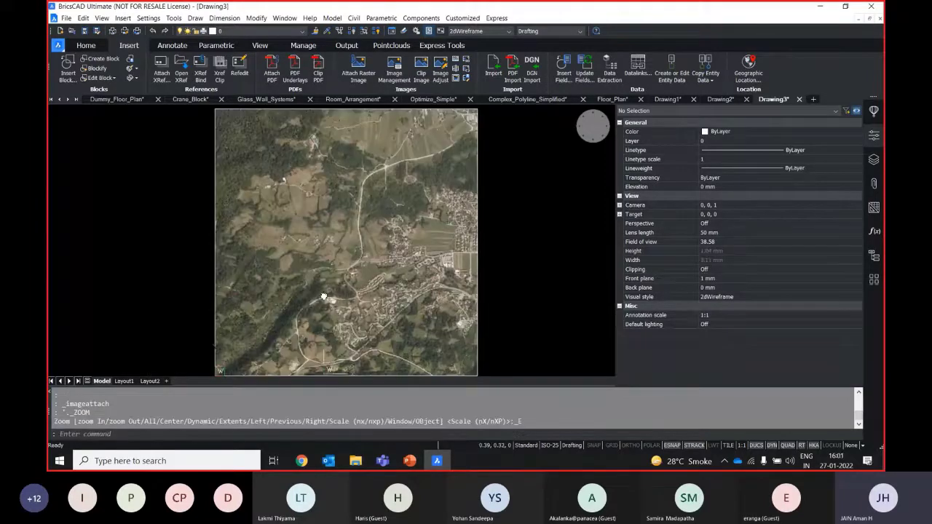
- Inspect the aerial image's Brightness and Contrast, cancel Image Quality, and hide the Properties panel
left_click(479, 227)
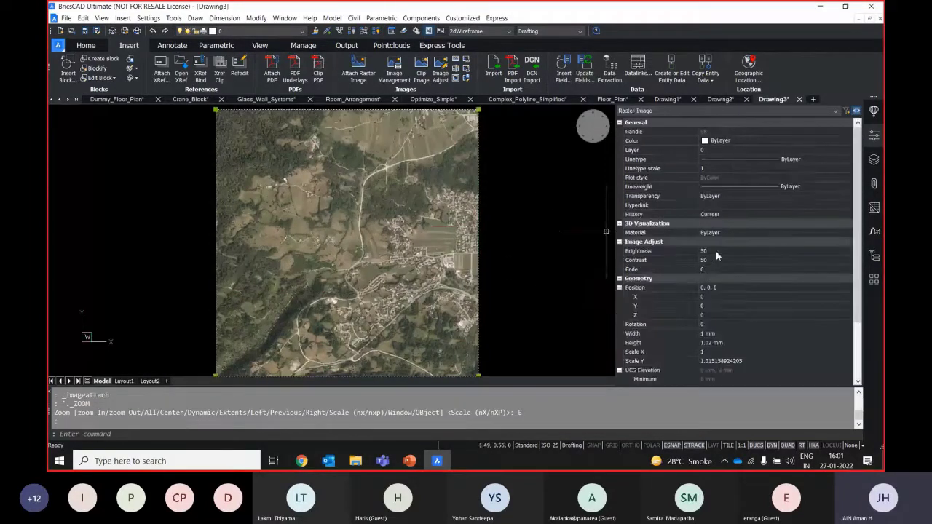
left_click(715, 251)
left_click(717, 259)
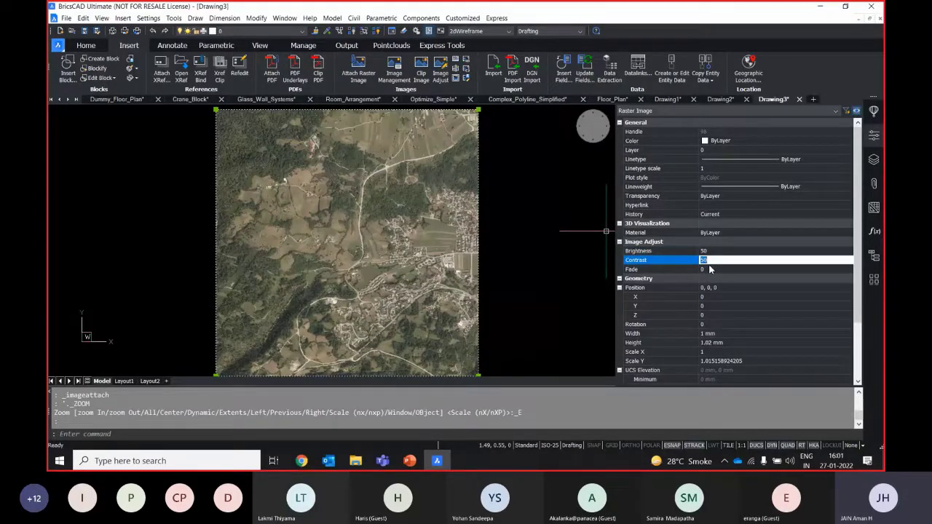
scroll(741, 339, "down", 3)
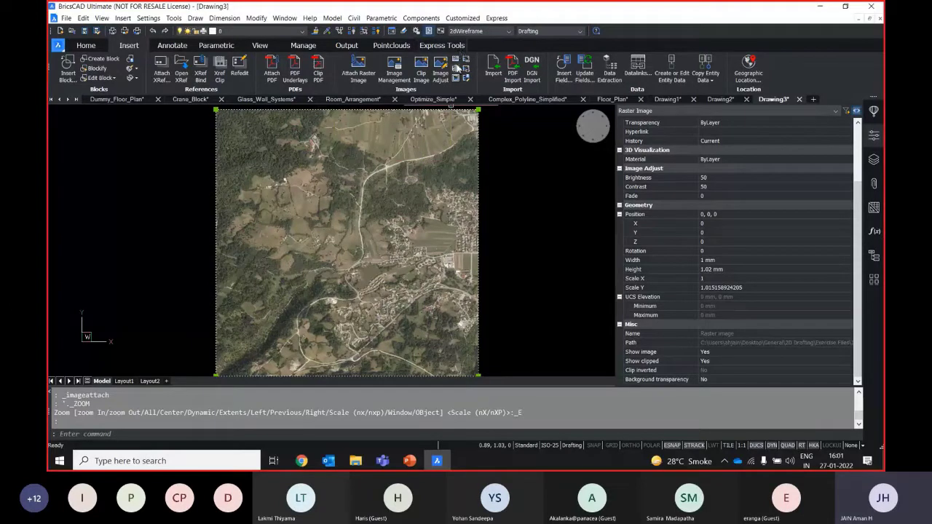
left_click(457, 66)
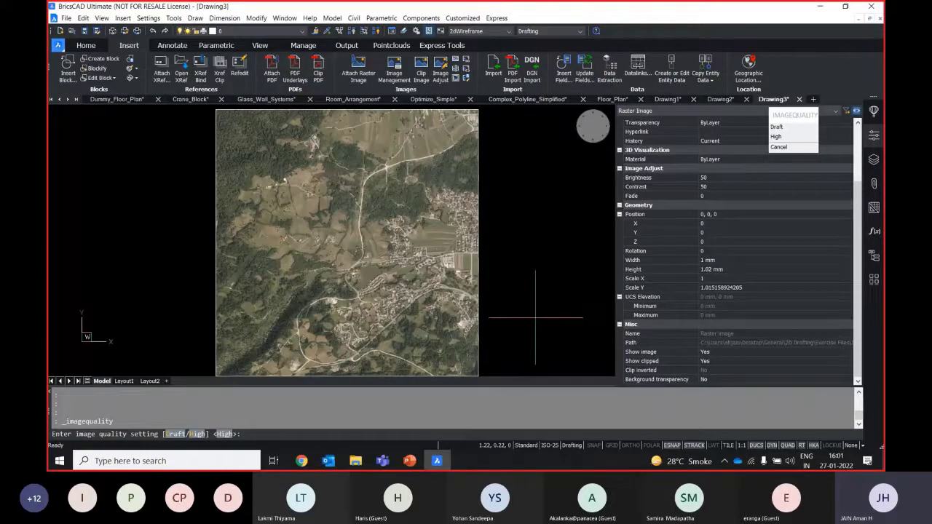
key("Escape")
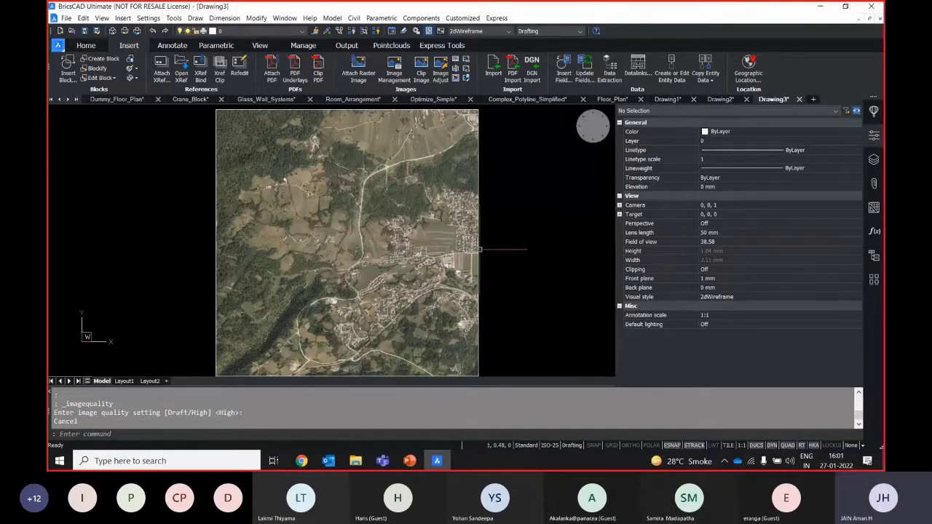
key("ctrl+1")
- Bring up Save As for Drawing3 and browse the file types, keeping AutoCAD 2018 (*.dwg)
left_click(86, 46)
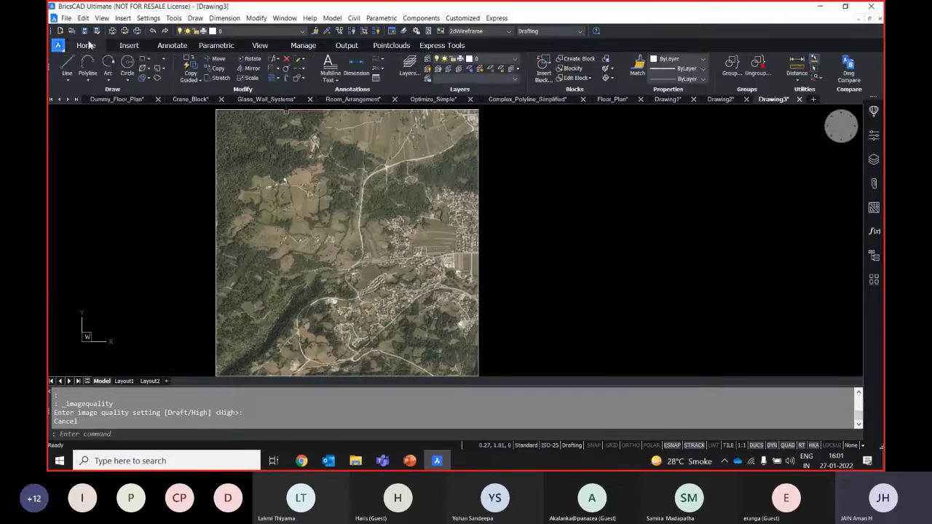
left_click(58, 45)
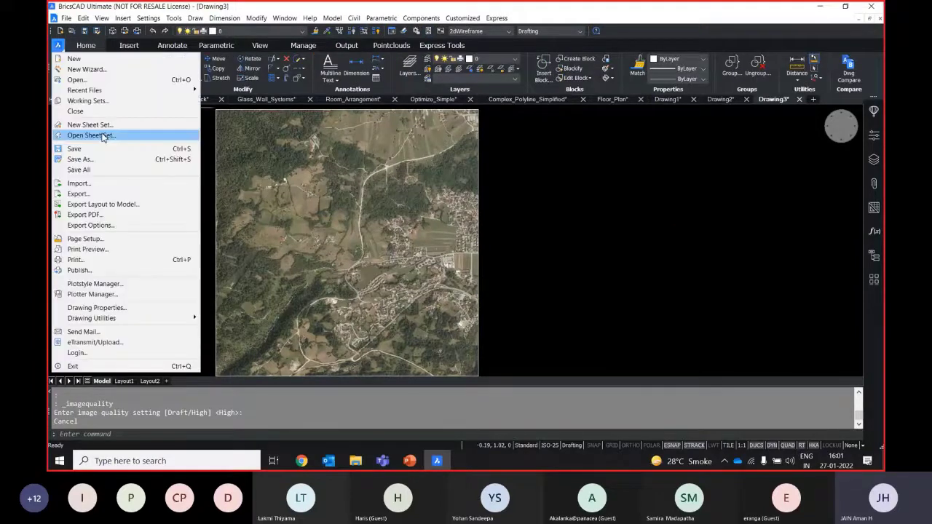
left_click(96, 159)
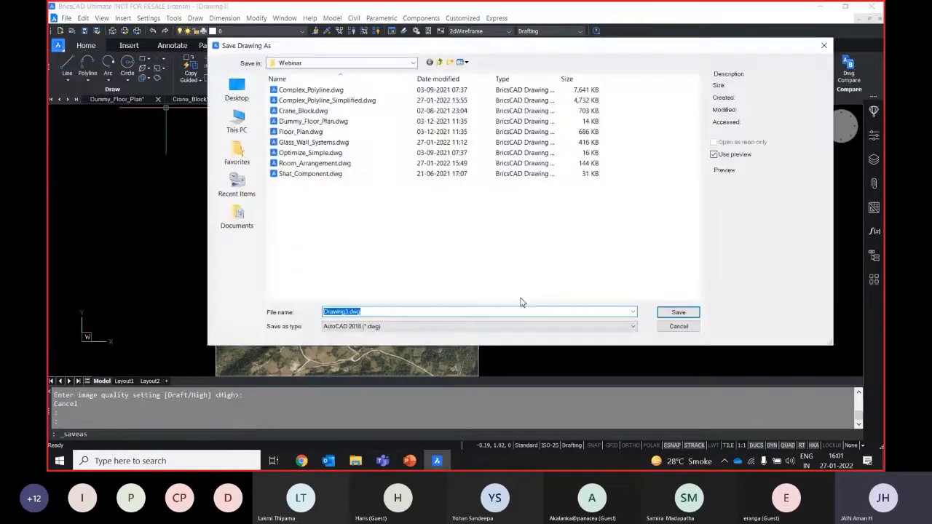
left_click(415, 326)
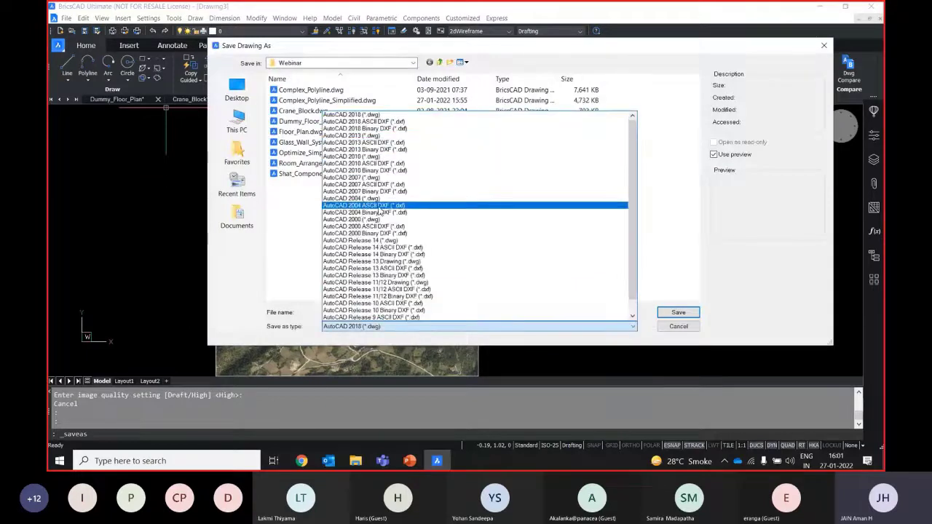
scroll(390, 269, "down", 1)
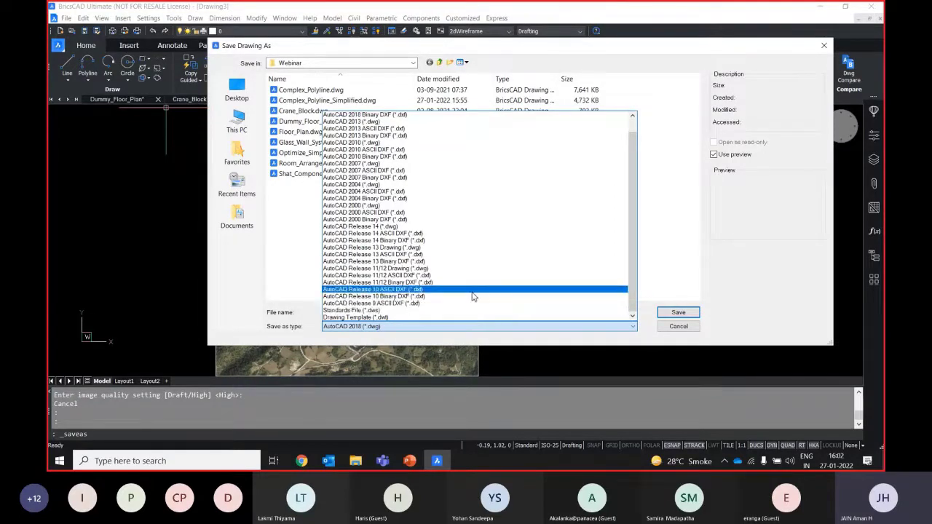
scroll(510, 190, "up", 1)
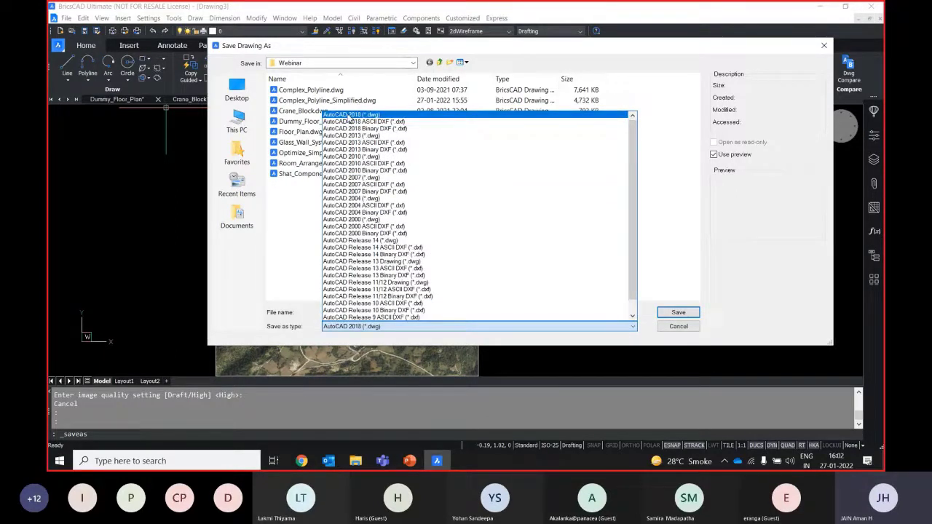
left_click(675, 333)
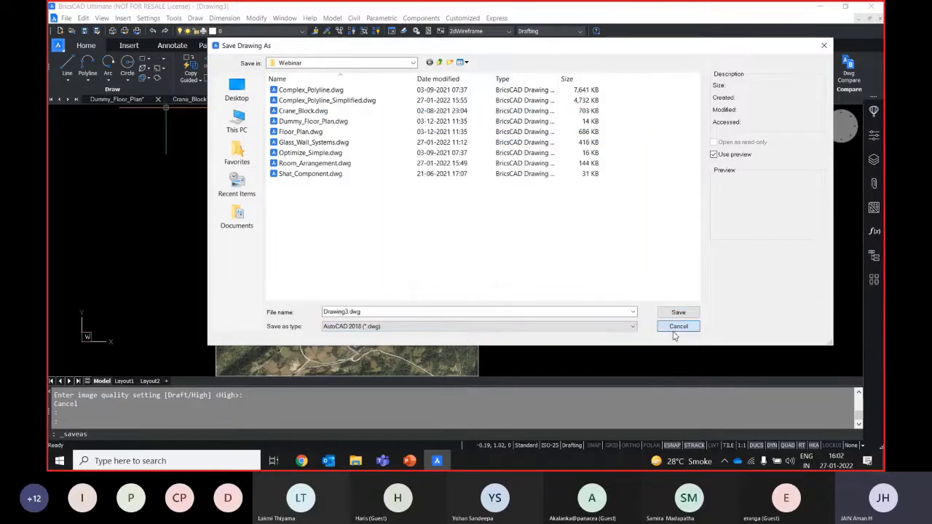
- Cancel the Save As dialog and zoom extents to fit the aerial image
left_click(675, 330)
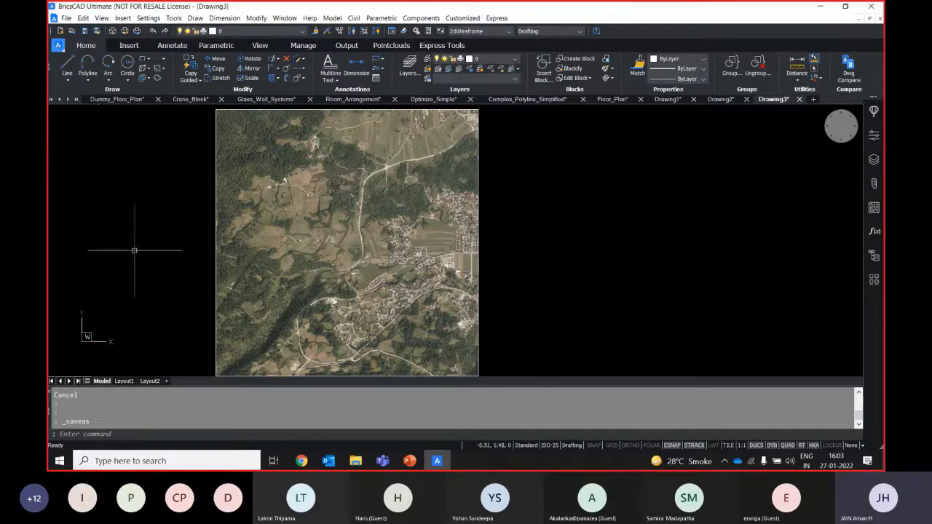
middle_click(615, 261)
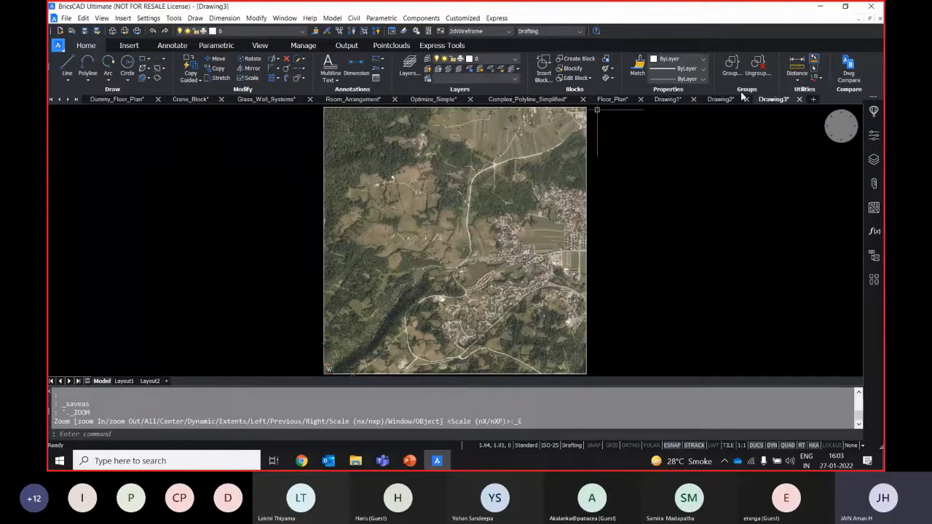
- In Optimize_Simple, delete the stray line crossing the square and run APPLOAD
left_click(668, 100)
left_click(434, 99)
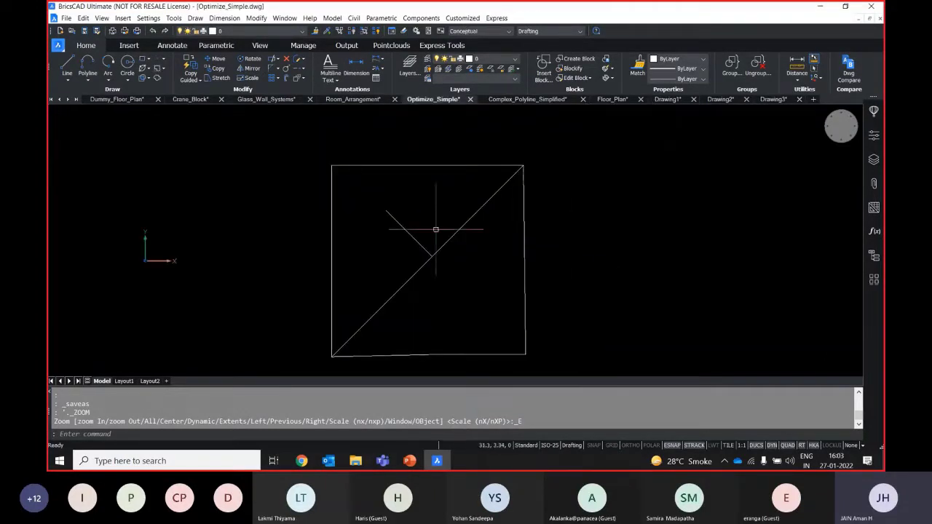
left_click(408, 233)
left_click(369, 232)
key("Delete")
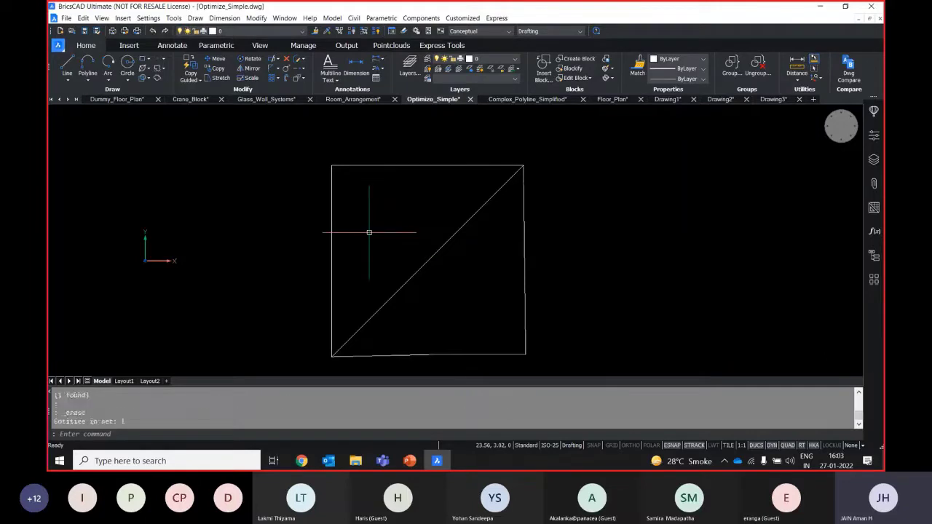
type("APPLOAD")
key("Return")
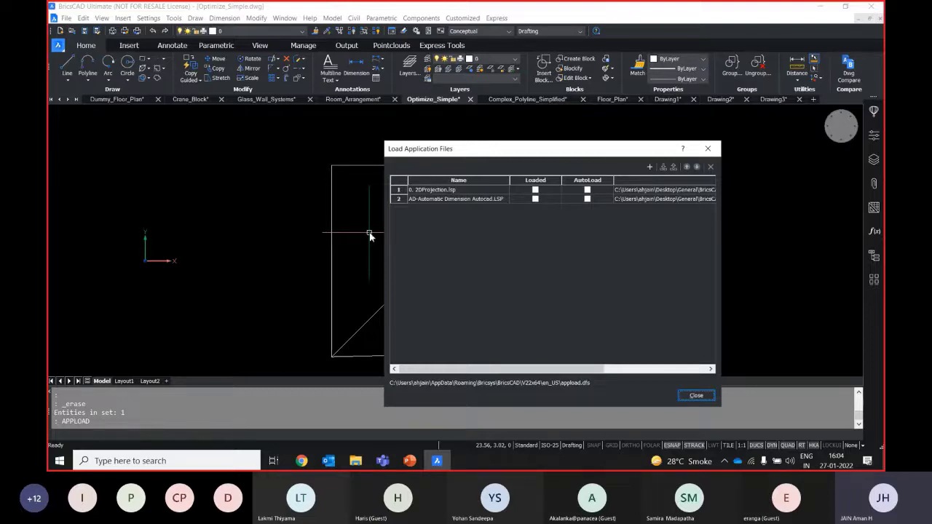
- Load AD-Automatic Dimension Autocad.LSP and start its AD command
left_click(554, 201)
left_click(696, 396)
type("a")
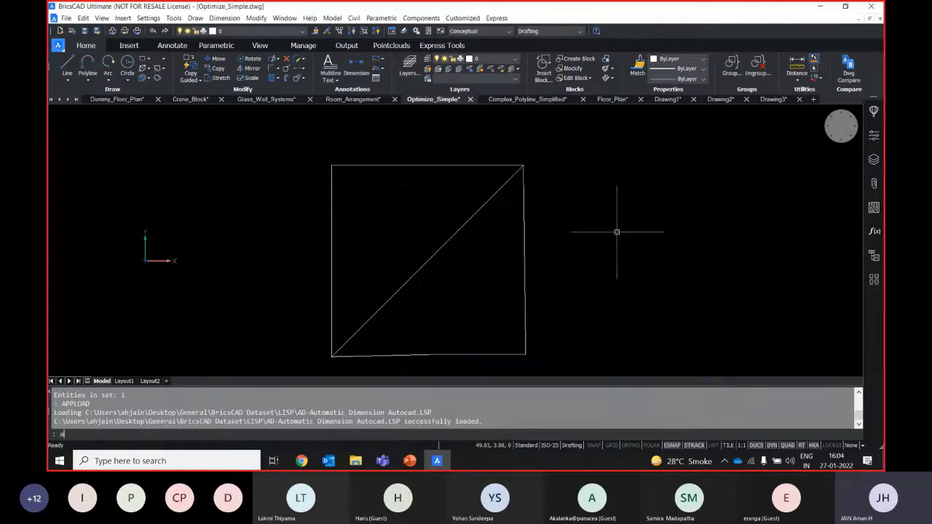
type("d")
key("Return")
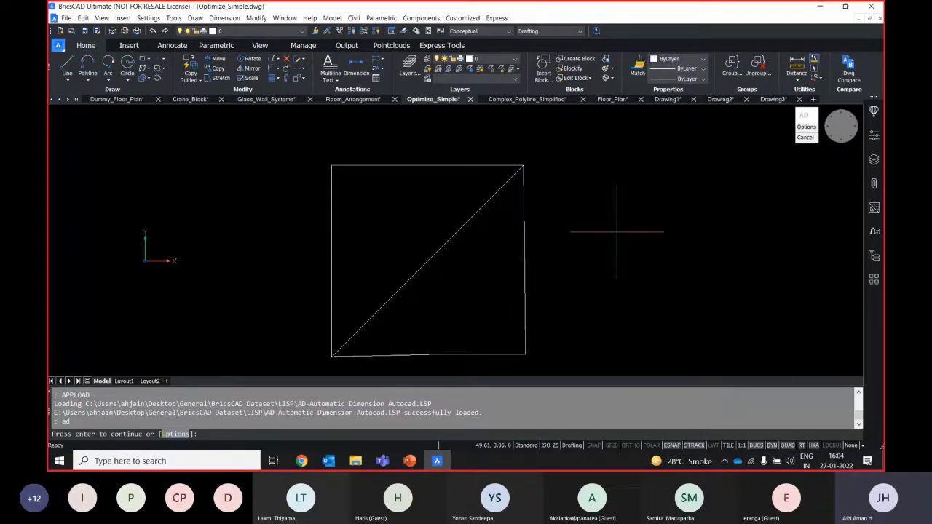
- Window-select the square and diagonal to dimension them automatically, then launch BLADE
key("Return")
left_click(619, 361)
left_click(213, 114)
key("Return")
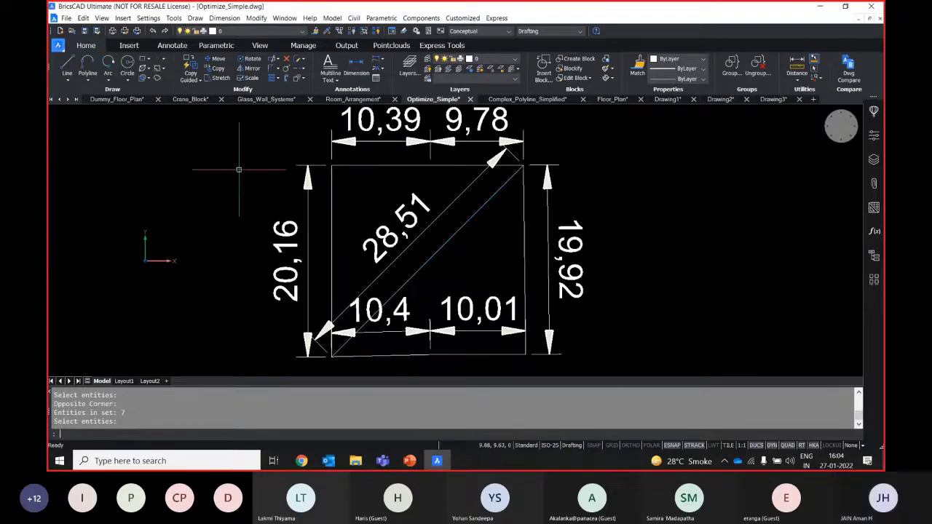
key("Escape")
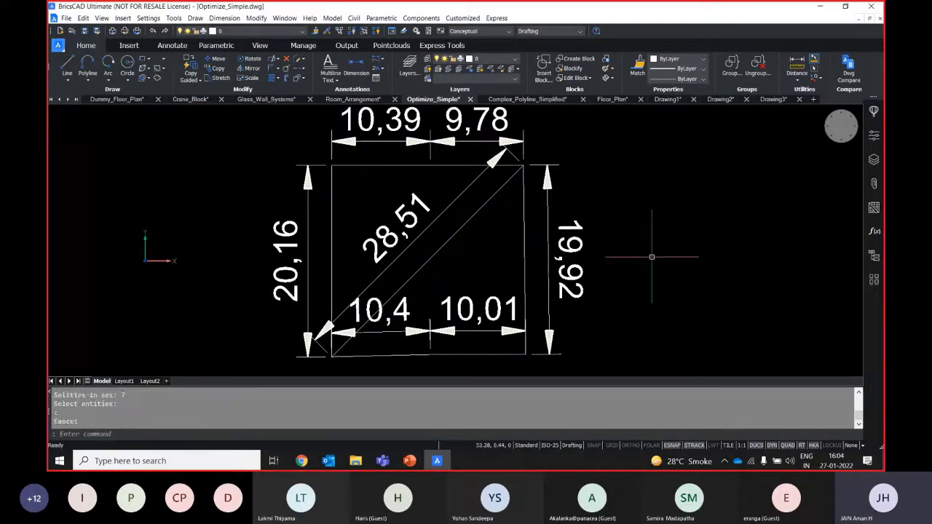
type("b")
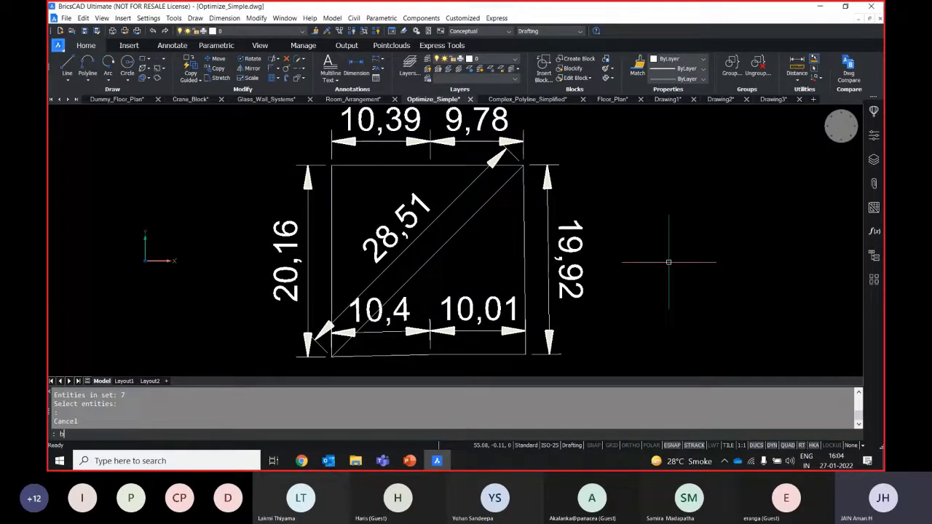
type("lade")
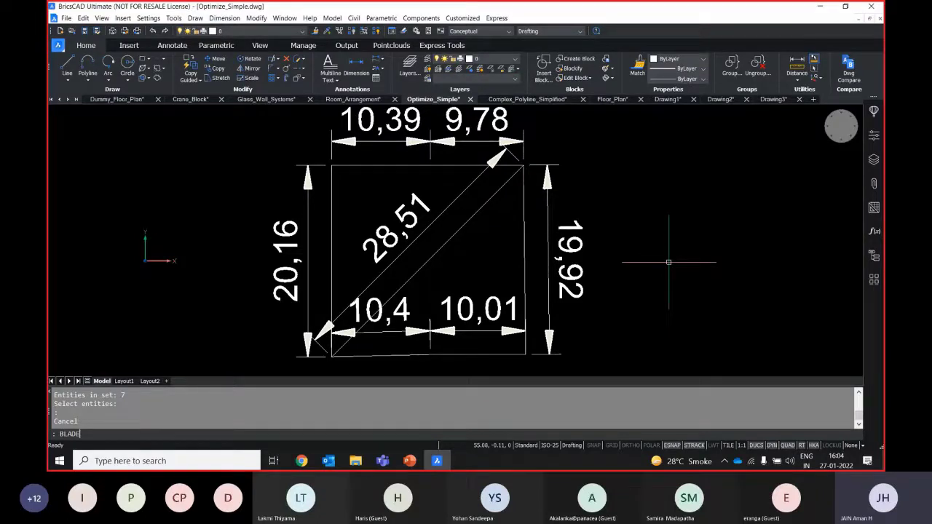
key("Return")
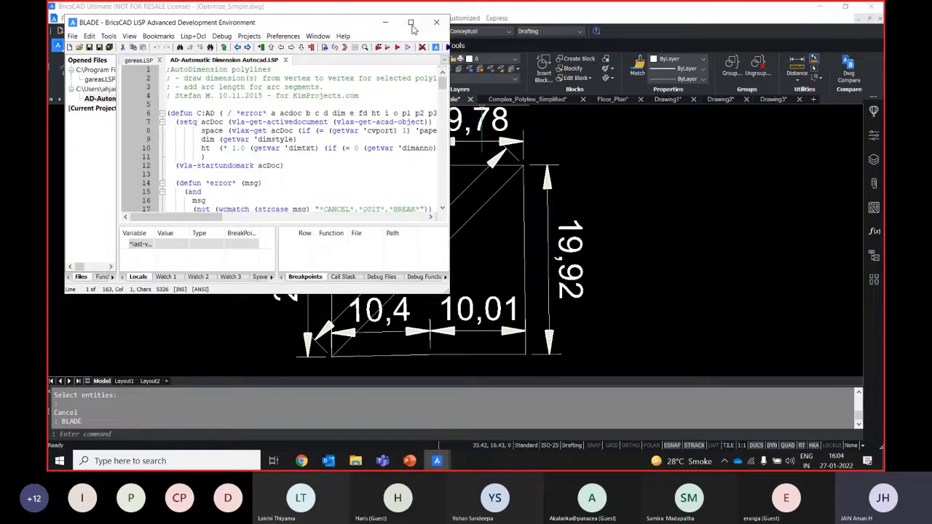
- Read the AD LISP source in a maximized BLADE window, then close BLADE and return to the drawing
left_click(411, 23)
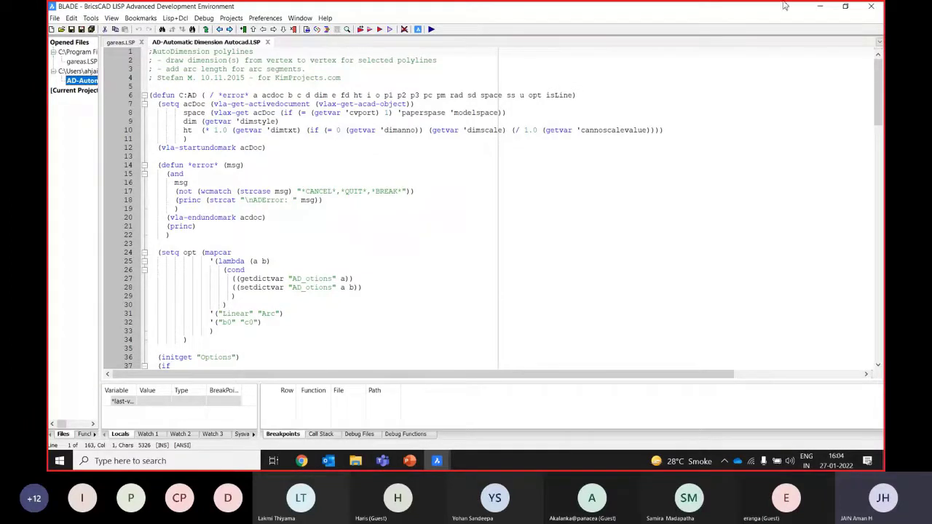
left_click(872, 6)
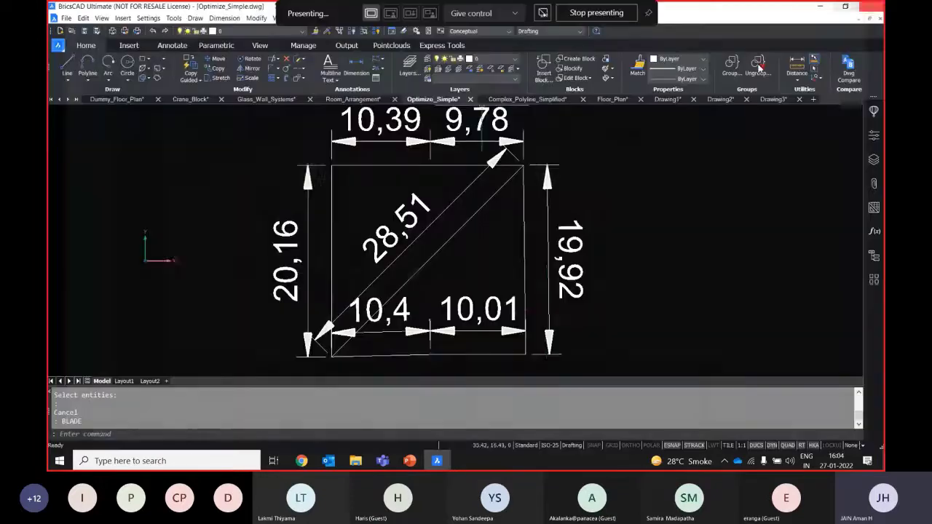
left_click(463, 46)
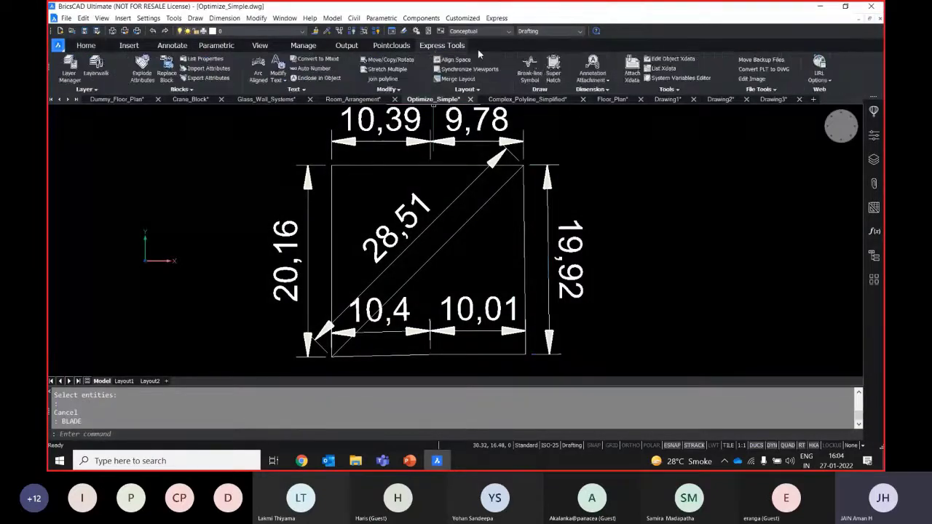
- Bring the Start tab back, view its Applications page, and explore the AEC tile in the online store
left_click(53, 101)
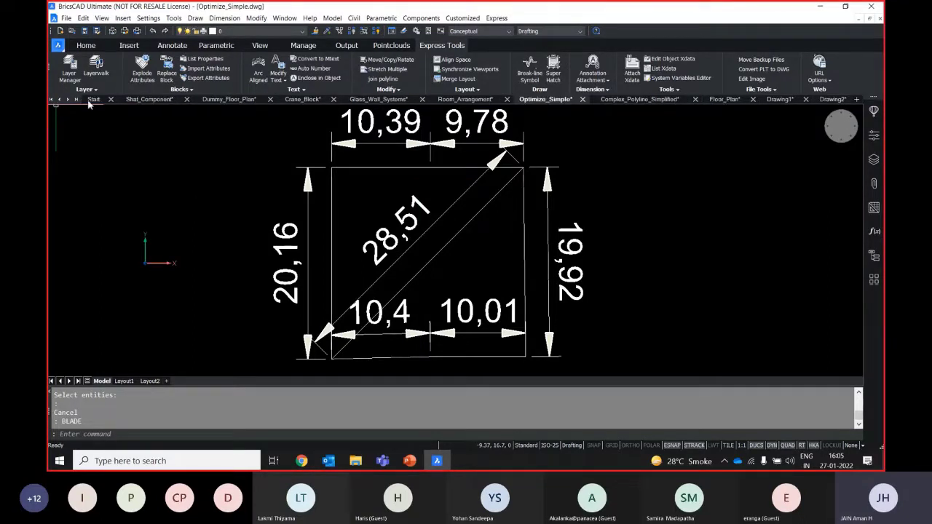
left_click(91, 101)
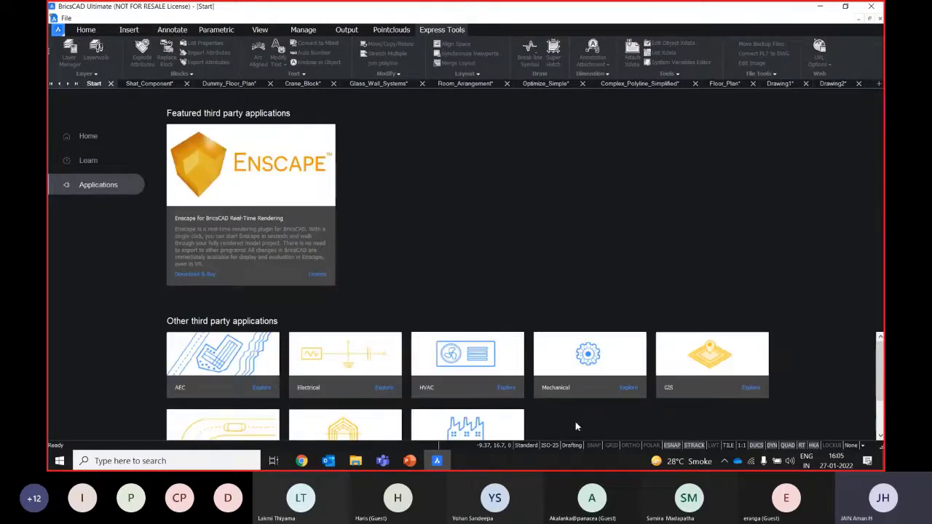
scroll(525, 386, "down", 1)
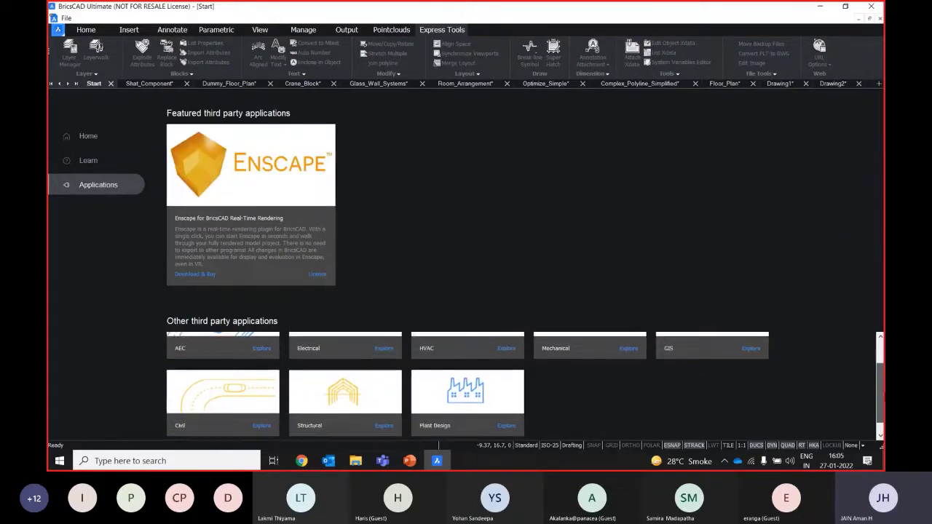
scroll(265, 371, "up", 1)
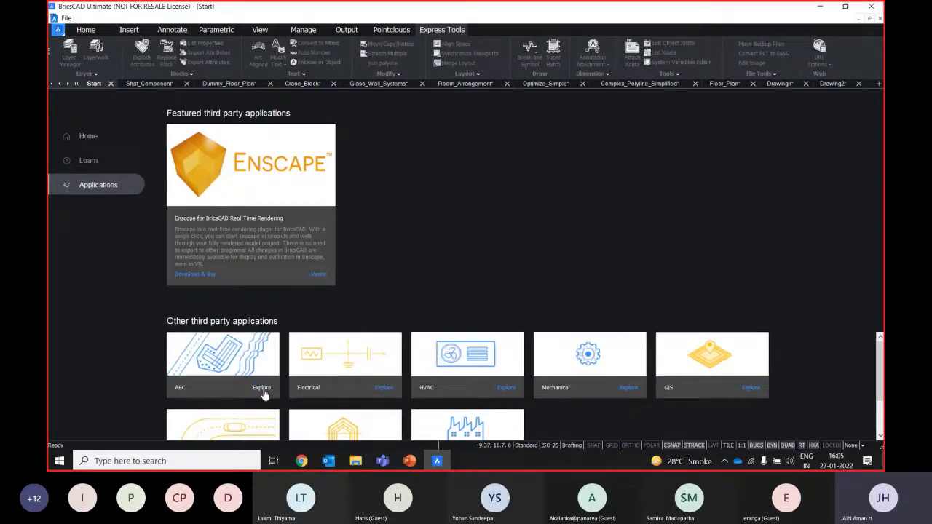
left_click(262, 388)
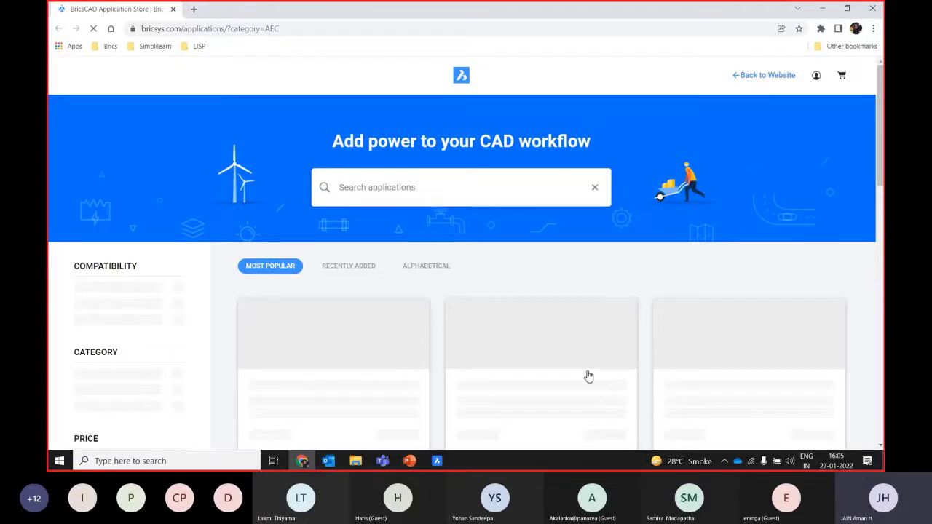
- Reload the Bricsys Application Store's AEC category page in Chrome
scroll(588, 376, "down", 2)
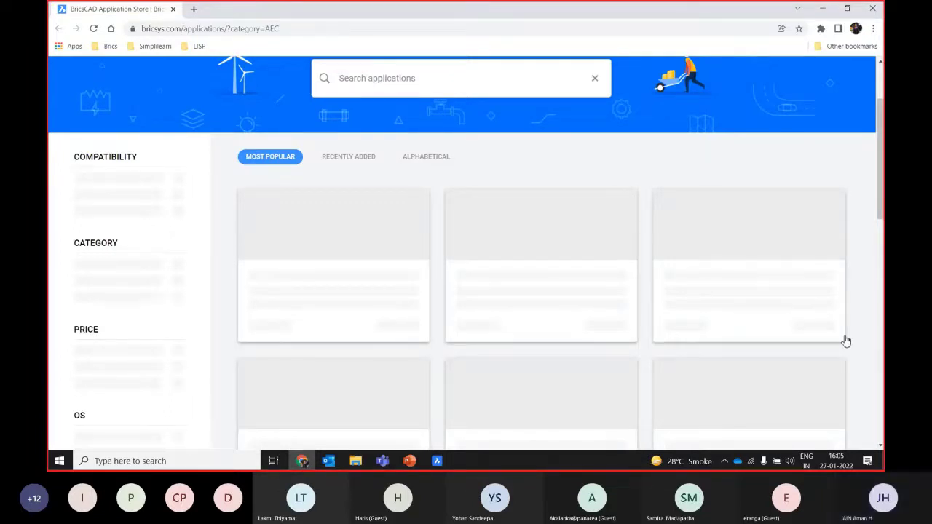
scroll(770, 301, "down", 4)
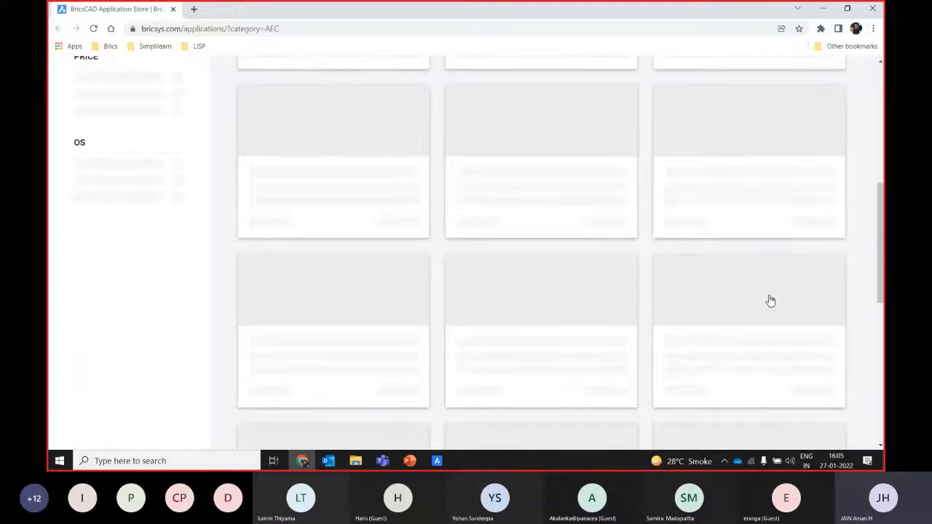
scroll(661, 238, "up", 5)
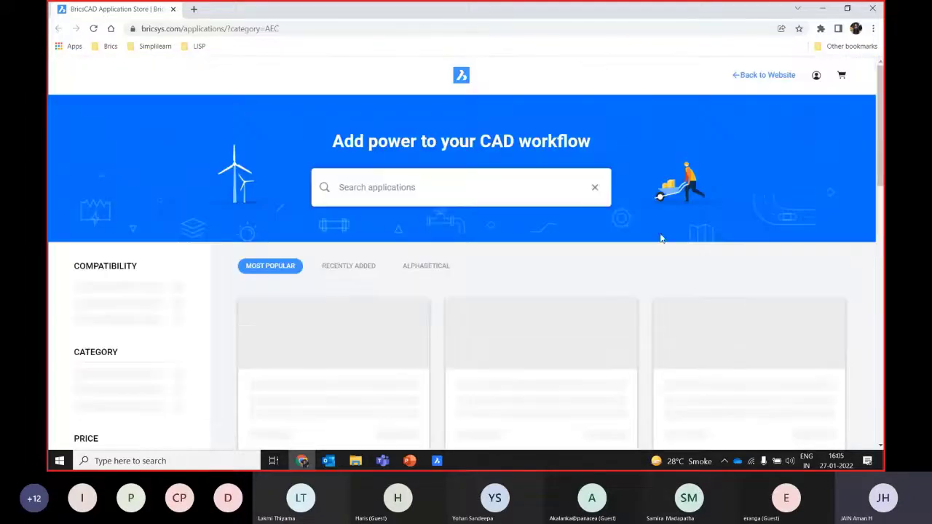
left_click(94, 29)
- Scroll through the AEC add-ons from ParkCAD and ArmaCAD down to AviPLAN and ArTeN A4D
scroll(231, 304, "down", 3)
scroll(233, 295, "up", 3)
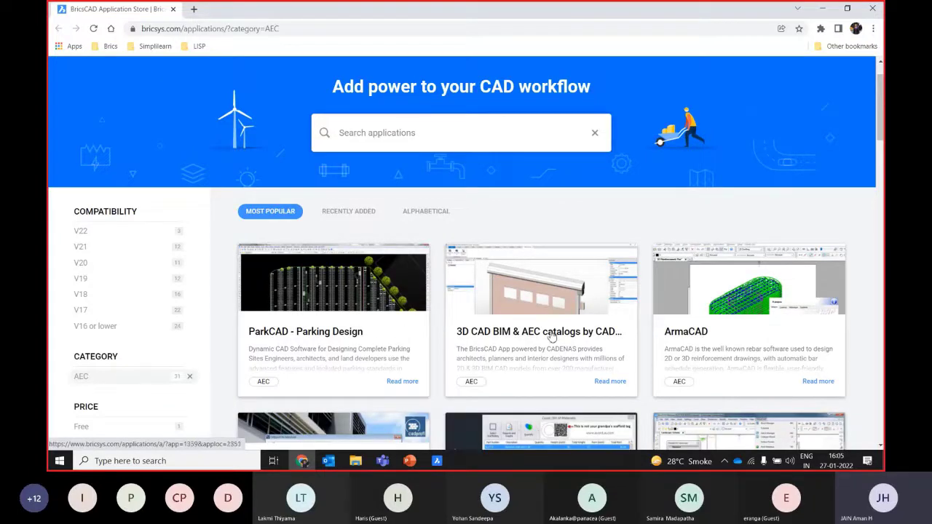
scroll(551, 336, "down", 1)
scroll(551, 336, "down", 1)
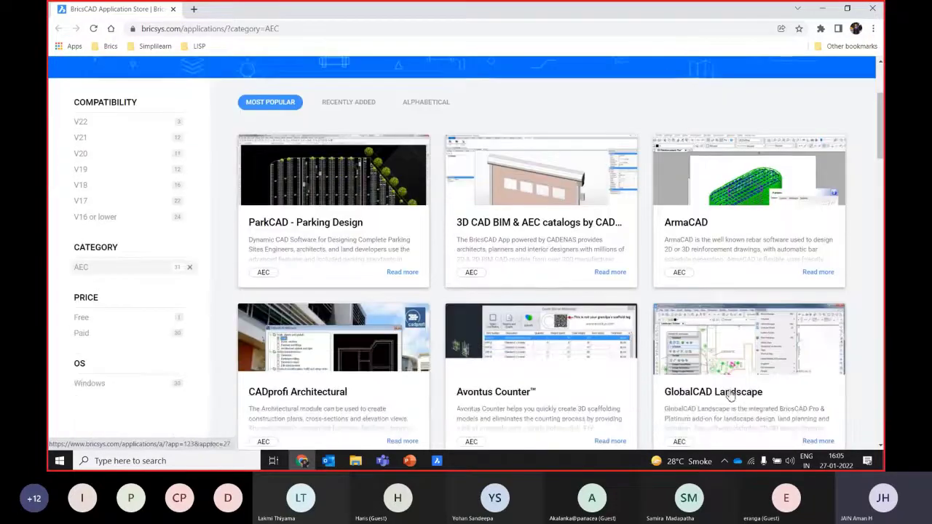
scroll(551, 335, "down", 1)
scroll(464, 344, "down", 2)
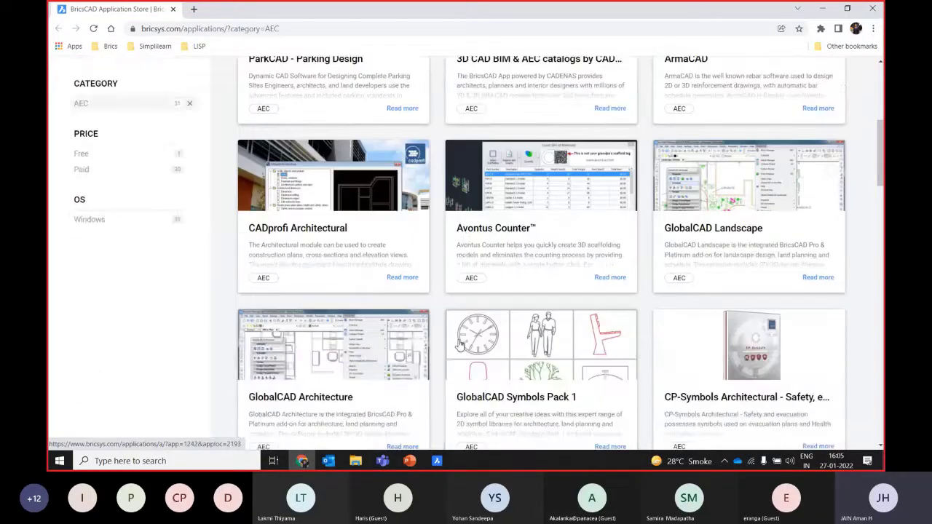
scroll(316, 291, "down", 1)
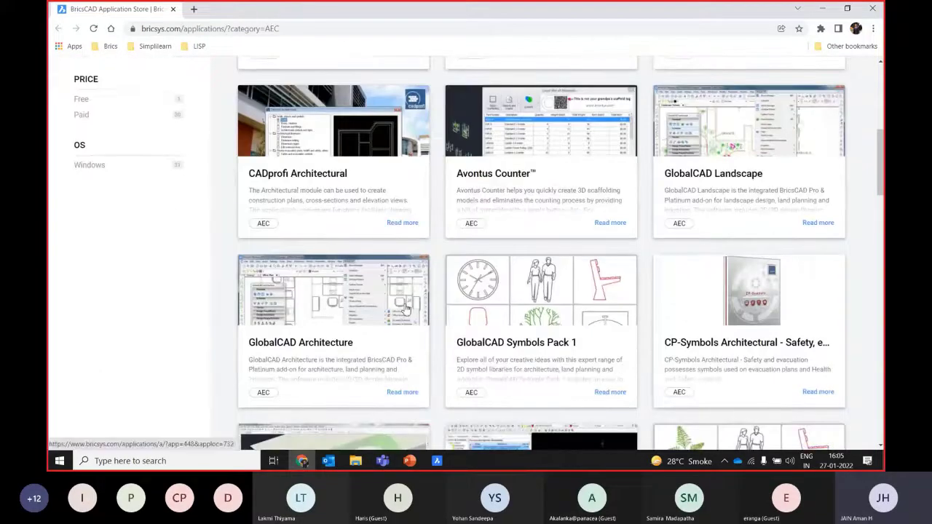
scroll(406, 309, "down", 2)
scroll(408, 310, "down", 2)
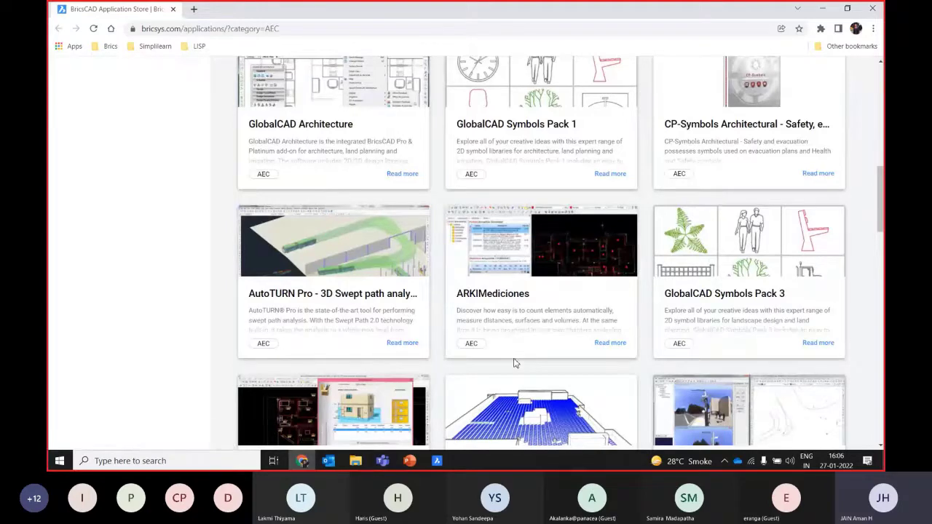
scroll(514, 363, "down", 3)
scroll(567, 350, "down", 1)
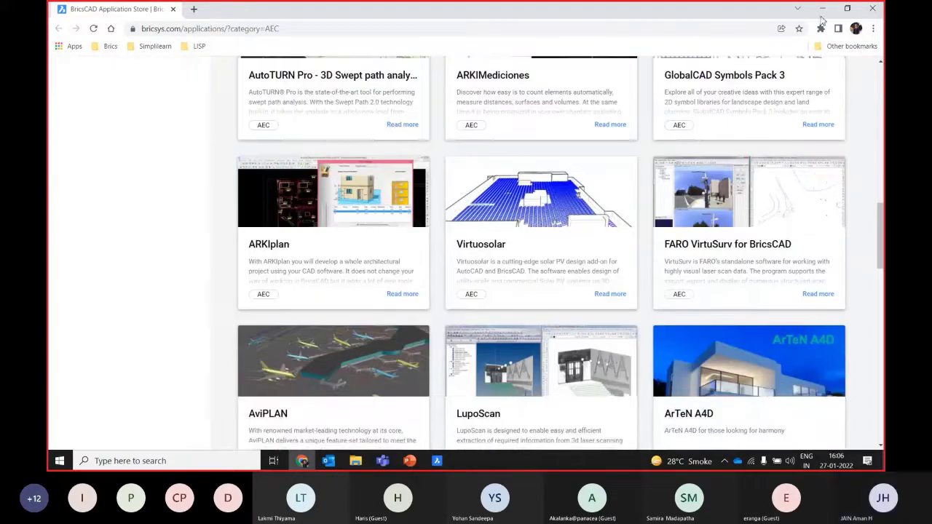
- Minimize Chrome to return to BricsCAD's Start page Applications section
left_click(821, 10)
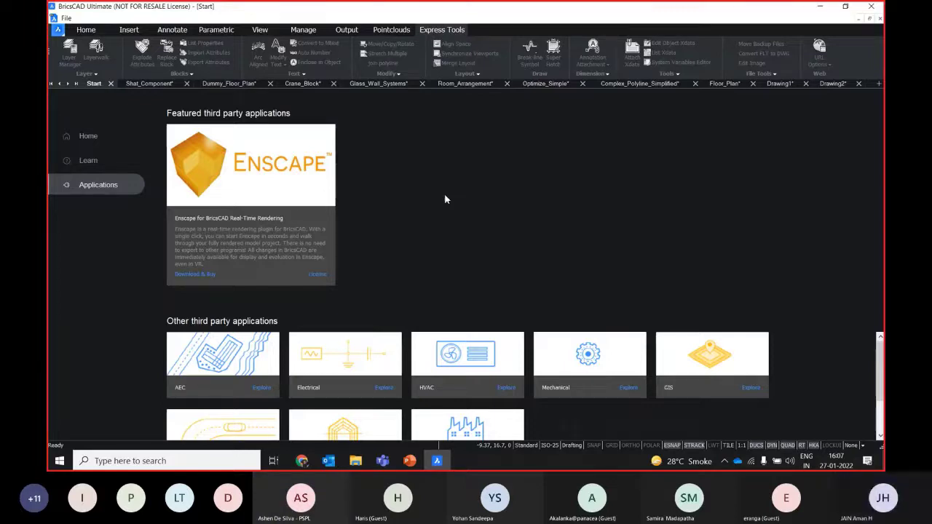
- Hide BricsCAD, clear all windows with Win+D, and start BricsCAD V22 from its desktop shortcut
left_click(823, 5)
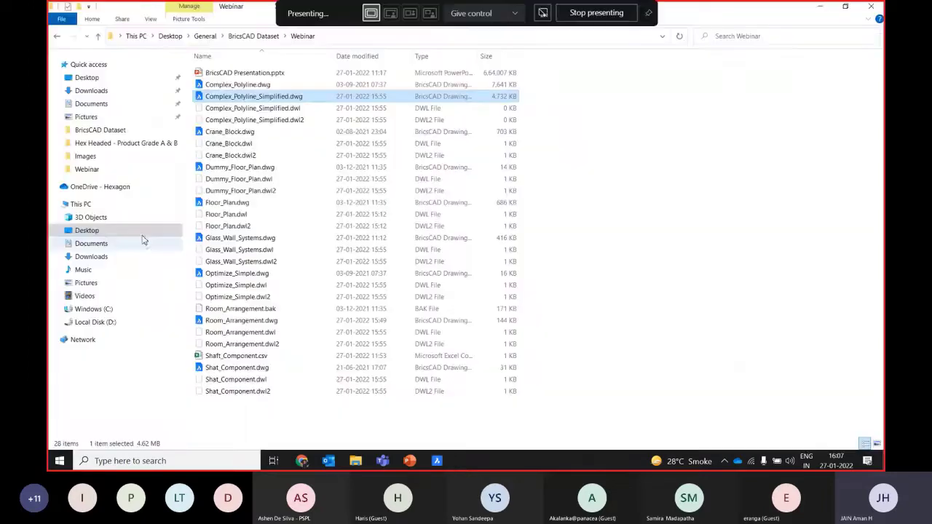
key("super+d")
left_click(64, 138)
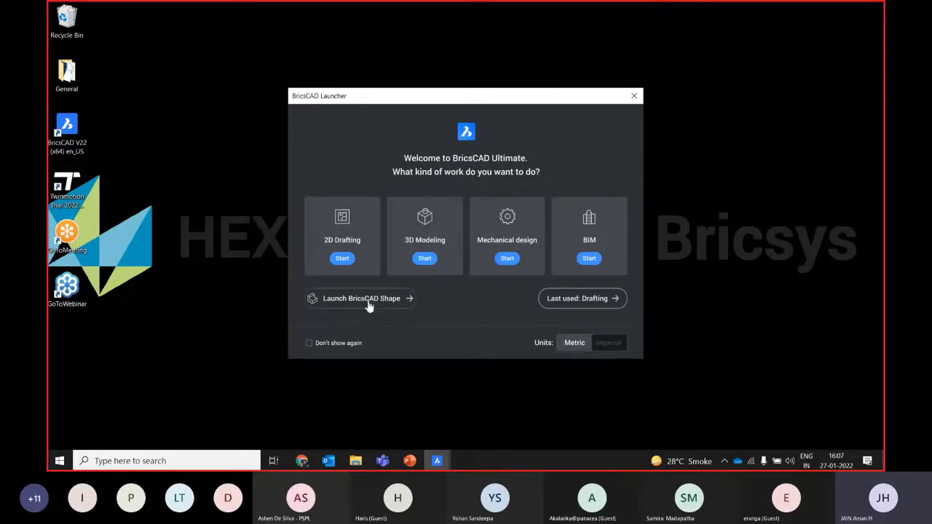
- Launch BricsCAD Shape from the Launcher, then minimize BricsCAD Ultimate to reveal Shape
left_click(410, 301)
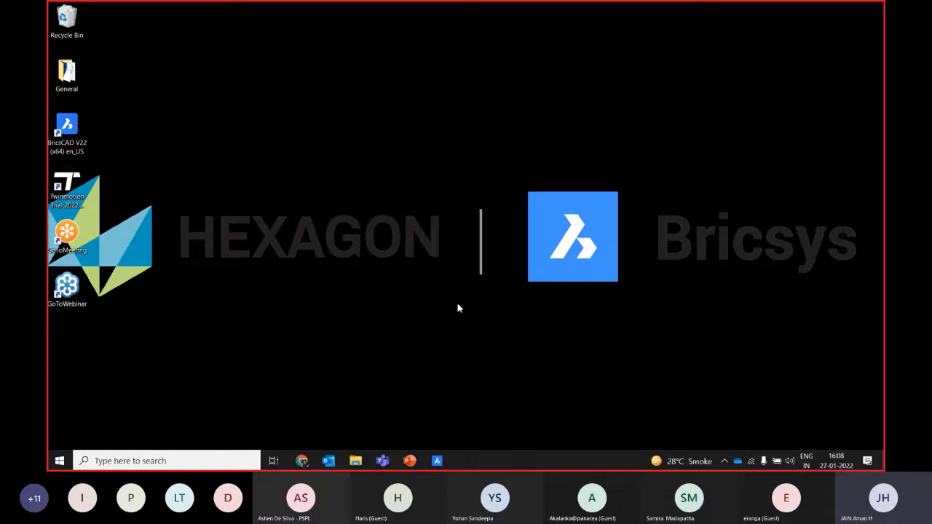
left_click(437, 461)
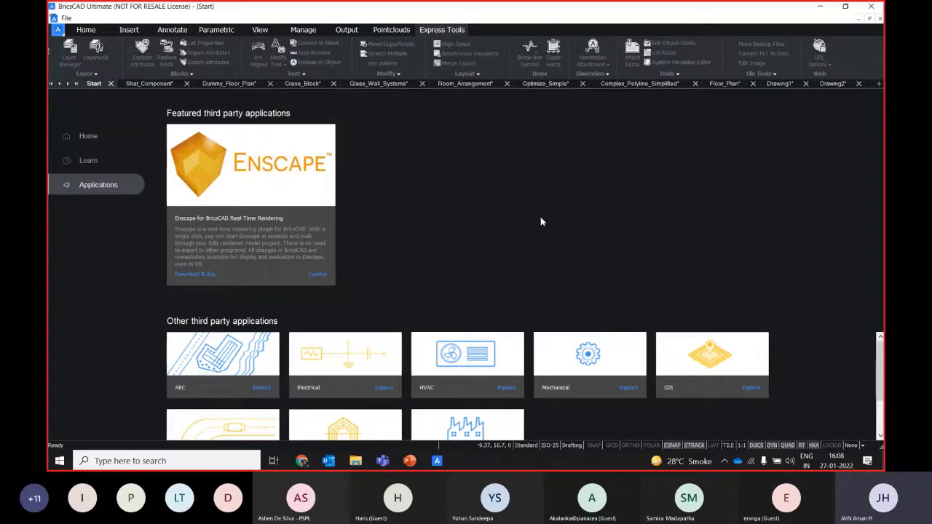
left_click(820, 6)
- Open the recent Modern Villa Shape.dwg, then orbit, reset to Home view, and pan around the villa
left_click(369, 146)
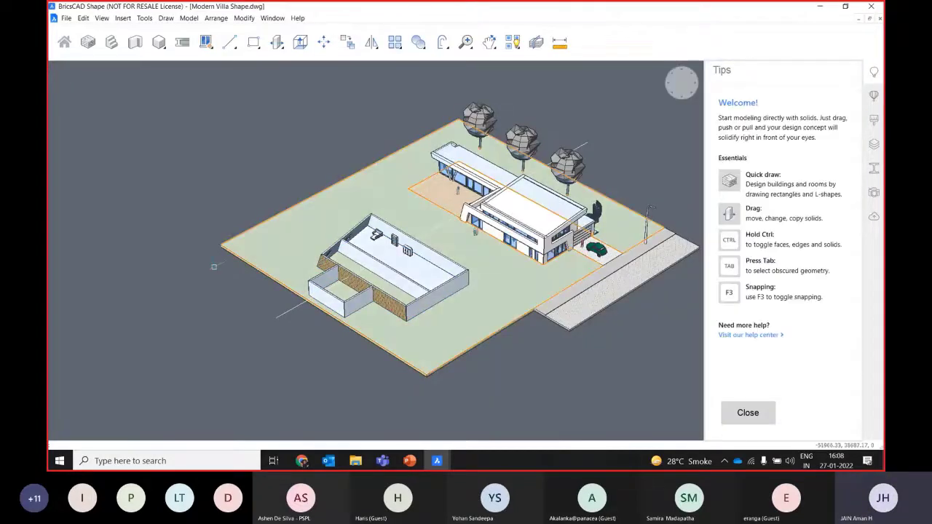
middle_click_drag(525, 291, 393, 299, "shift")
left_click(64, 42)
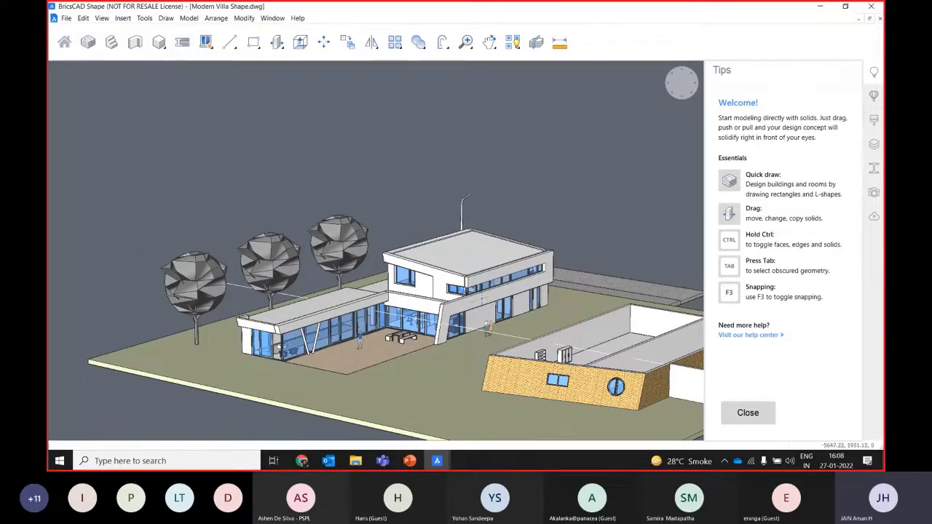
middle_click_drag(458, 289, 252, 210)
- Drop a double door from the library's Doors category onto the brick wall and slide it into position
left_click(748, 413)
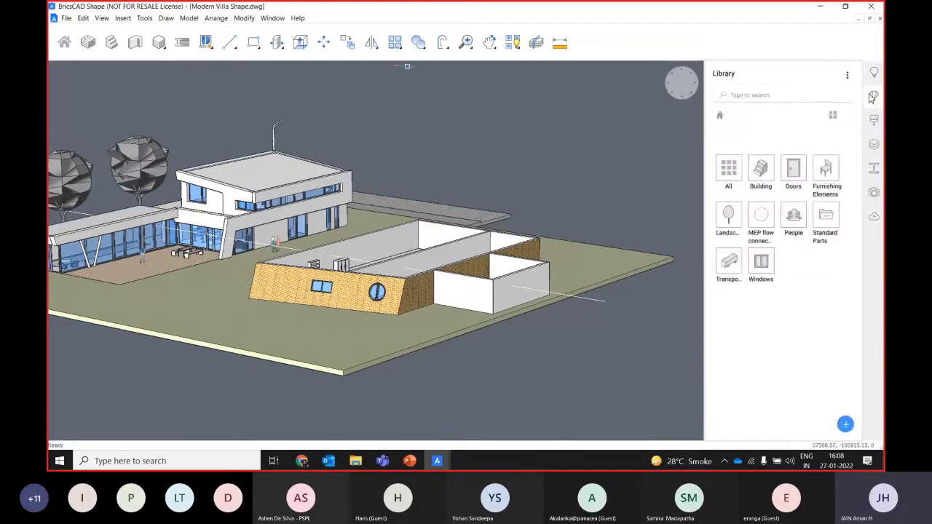
left_click(801, 184)
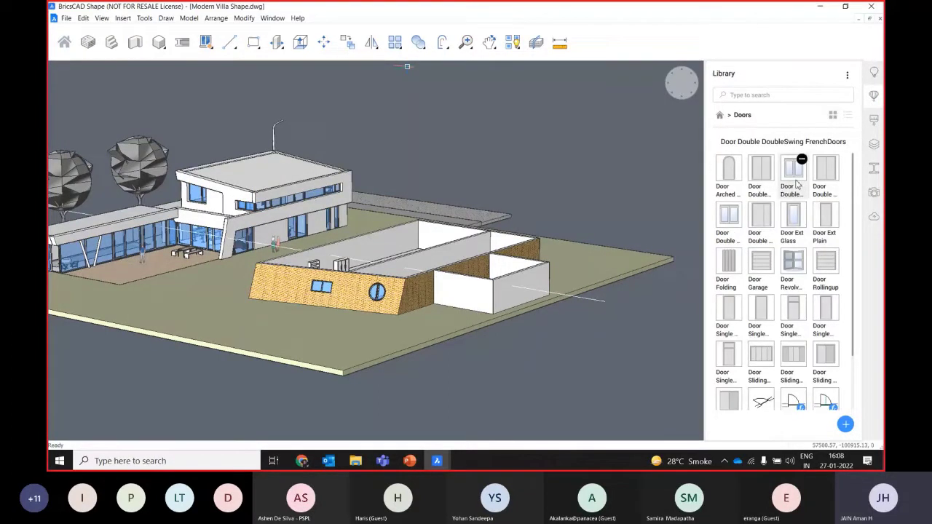
left_click_drag(794, 172, 315, 300)
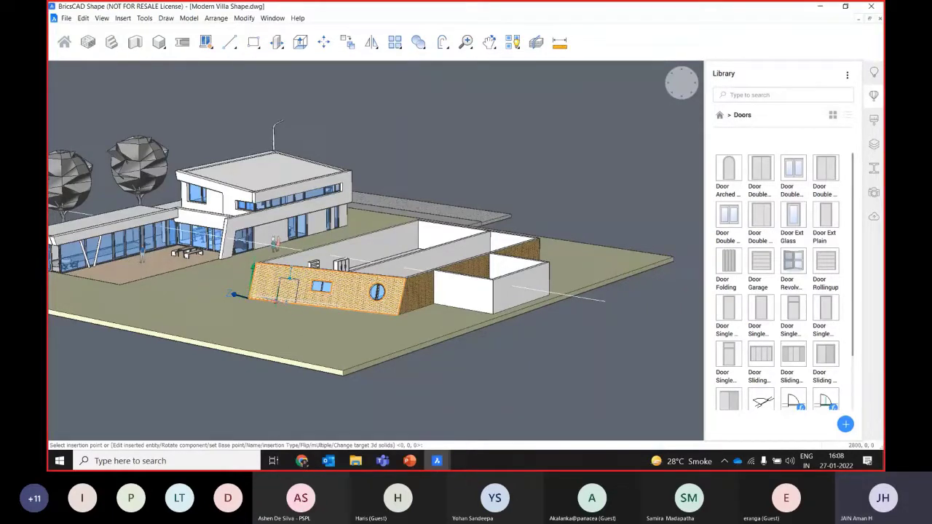
scroll(289, 281, "up", 10)
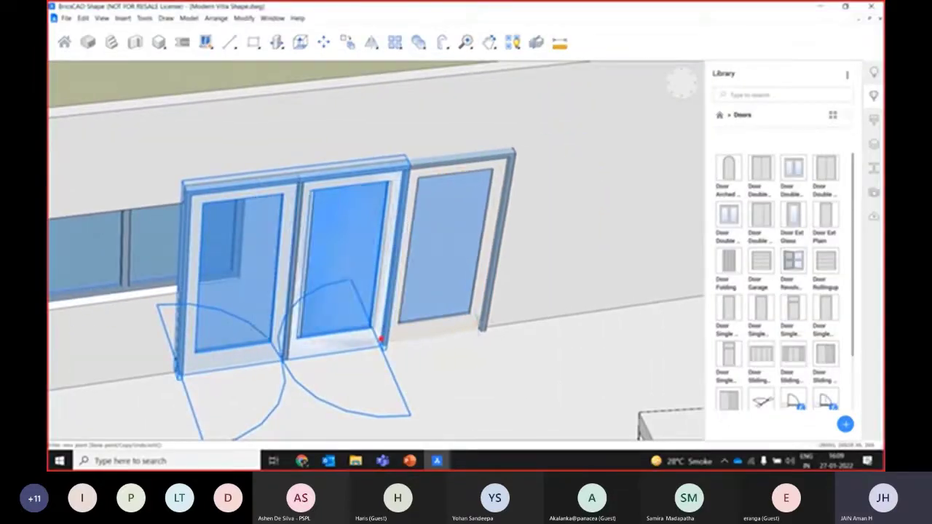
middle_click_drag(424, 337, 510, 240, "shift")
scroll(510, 218, "up", 3)
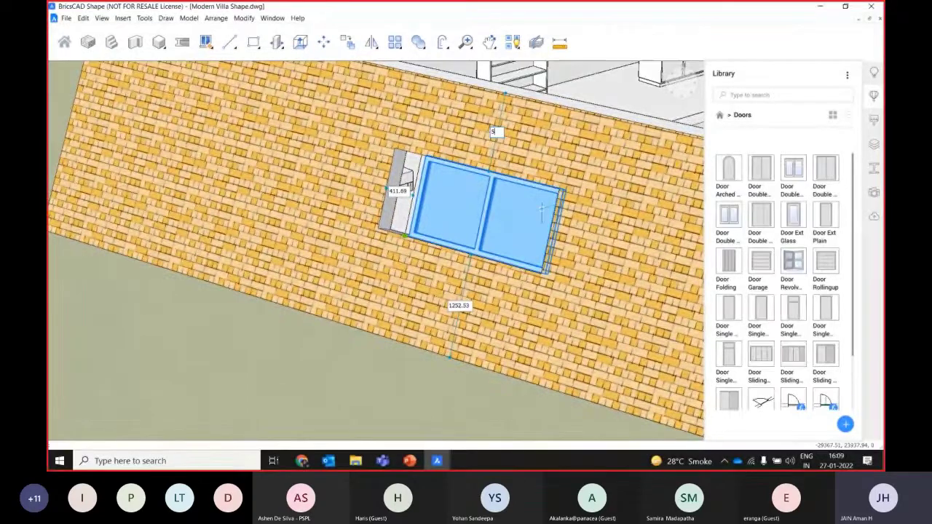
- Set the door's distance from the wall top to 500, then reselect it to check its dimensions
left_click(495, 132)
type("500")
key("Return")
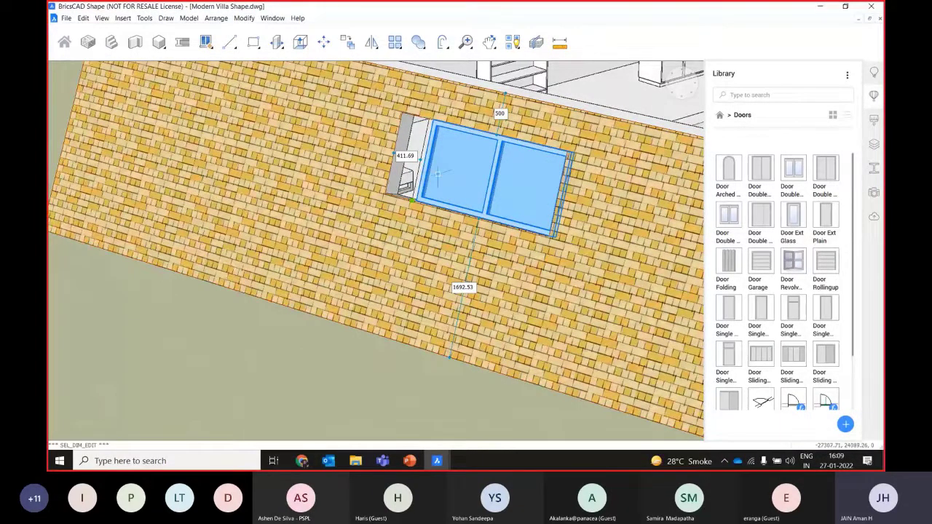
key("Escape")
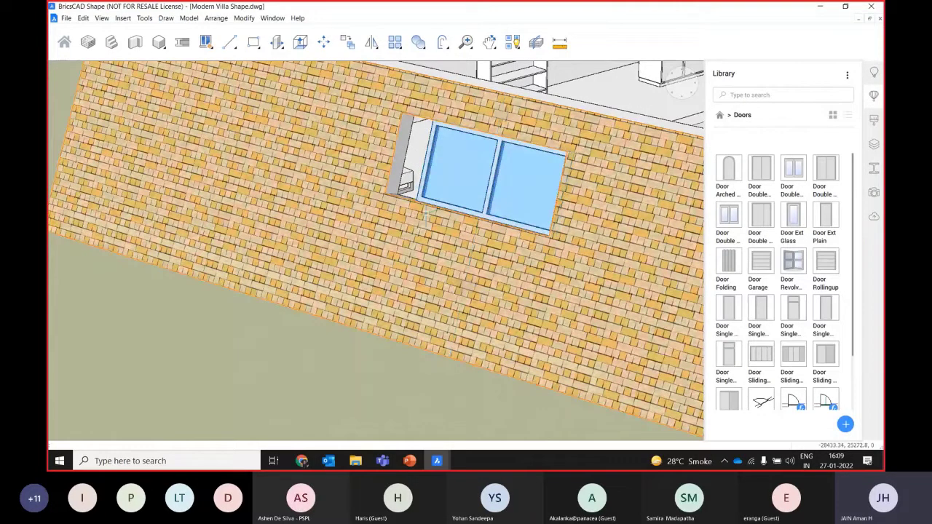
scroll(427, 226, "down", 5)
scroll(545, 225, "up", 2)
left_click(540, 206)
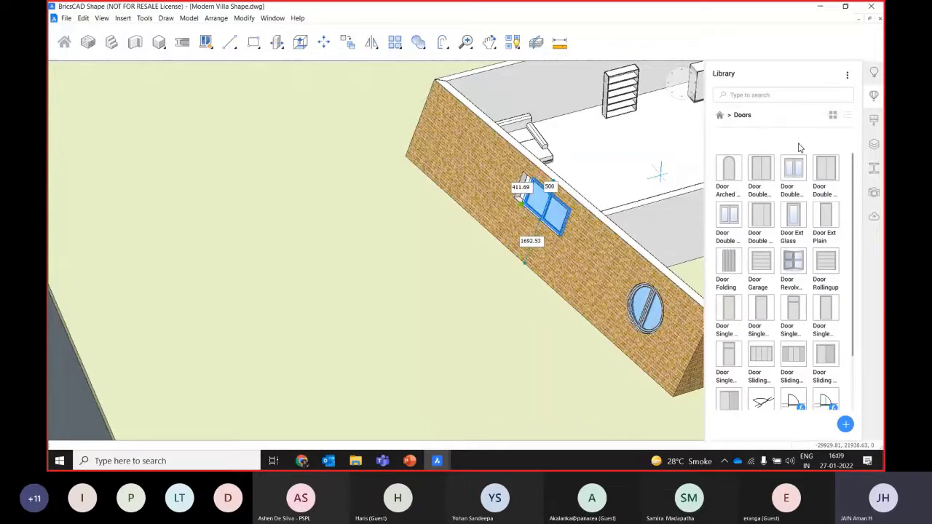
scroll(309, 240, "down", 5)
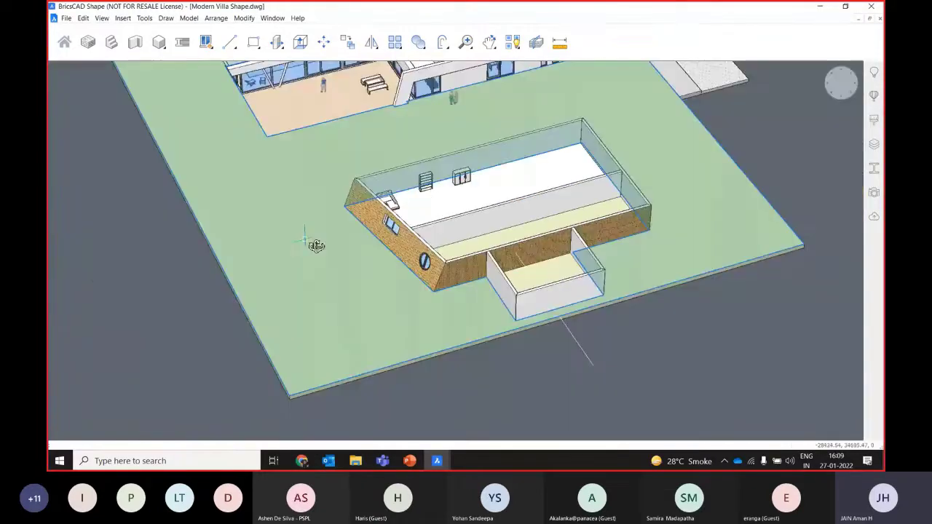
- Quick-draw a long walled room beside the villa courtyard by picking two corners and a wall height
middle_click_drag(316, 246, 109, 47, "shift")
left_click(88, 43)
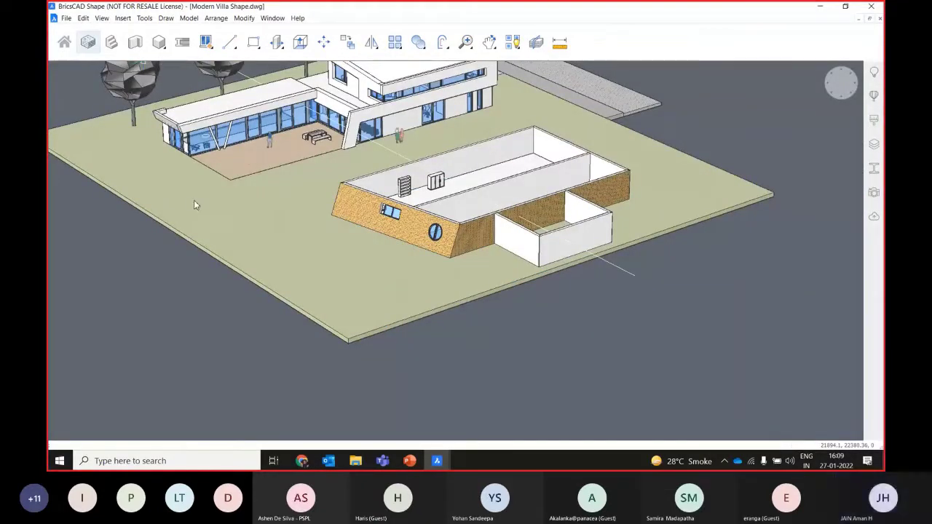
left_click(190, 256)
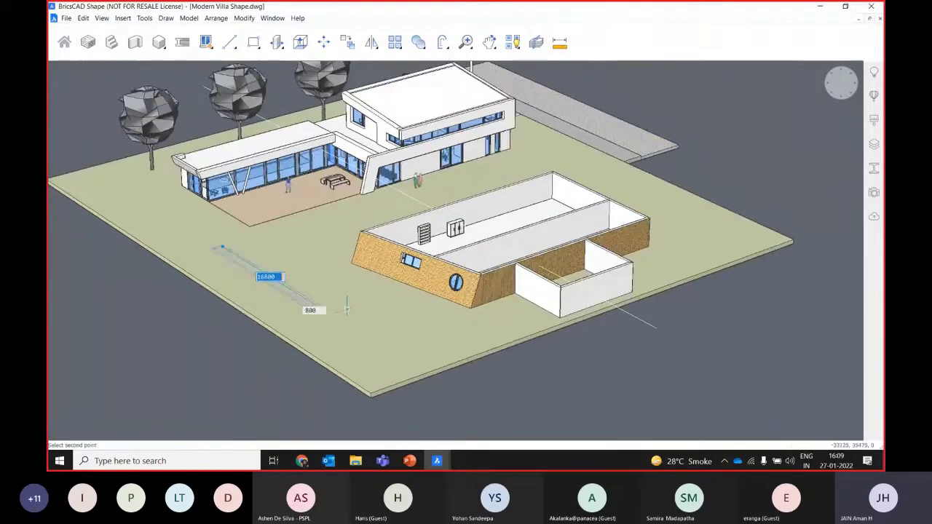
left_click(402, 348)
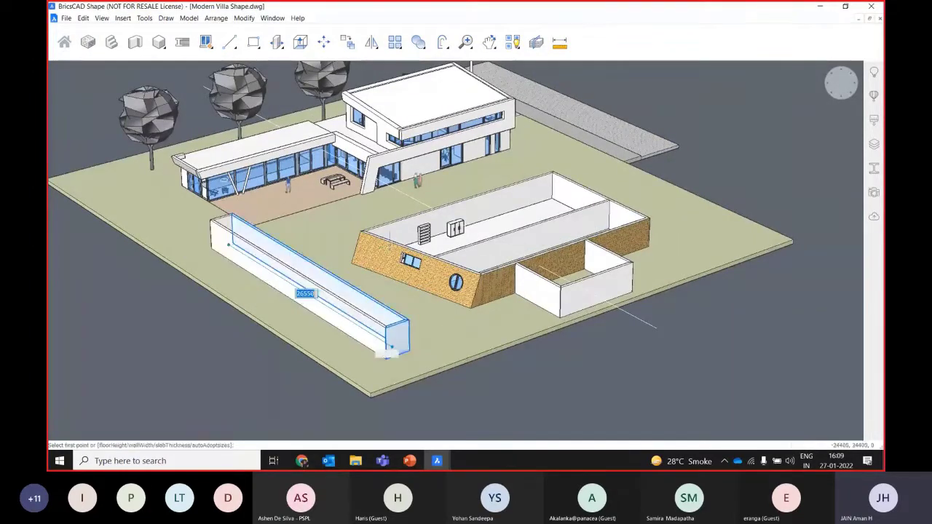
left_click(397, 332)
scroll(309, 255, "down", 3)
scroll(309, 254, "up", 5)
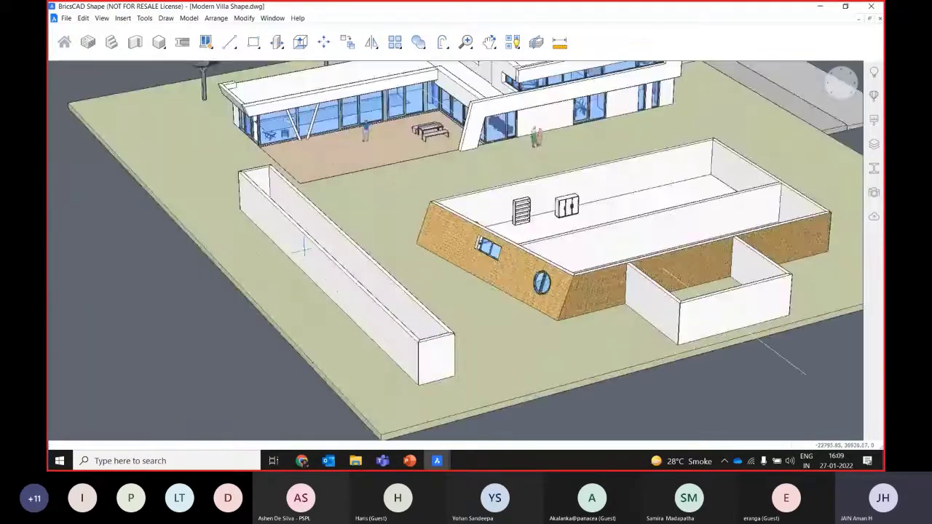
scroll(209, 262, "up", 2)
middle_click_drag(208, 262, 221, 258, "shift")
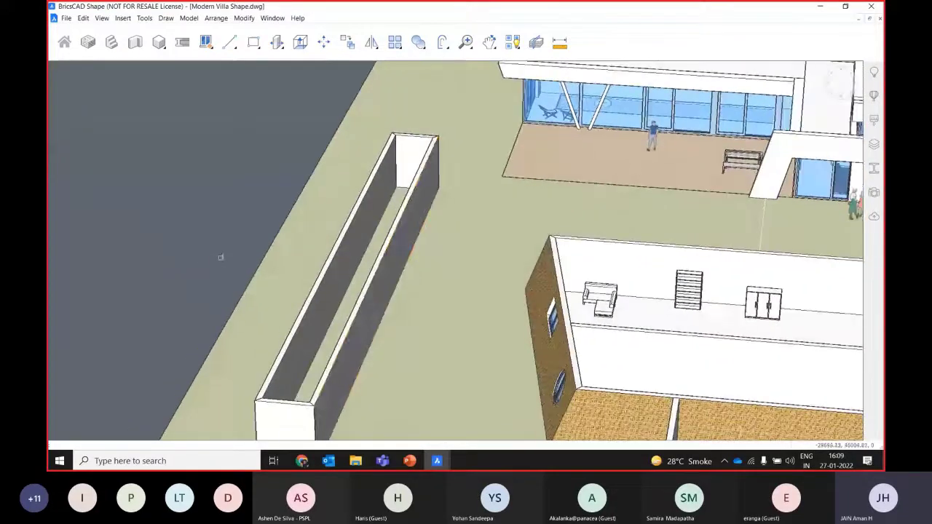
- Push one of the room's wall faces in by 1000 in subtract mode, then minimize BricsCAD Shape
mouse_move(373, 310)
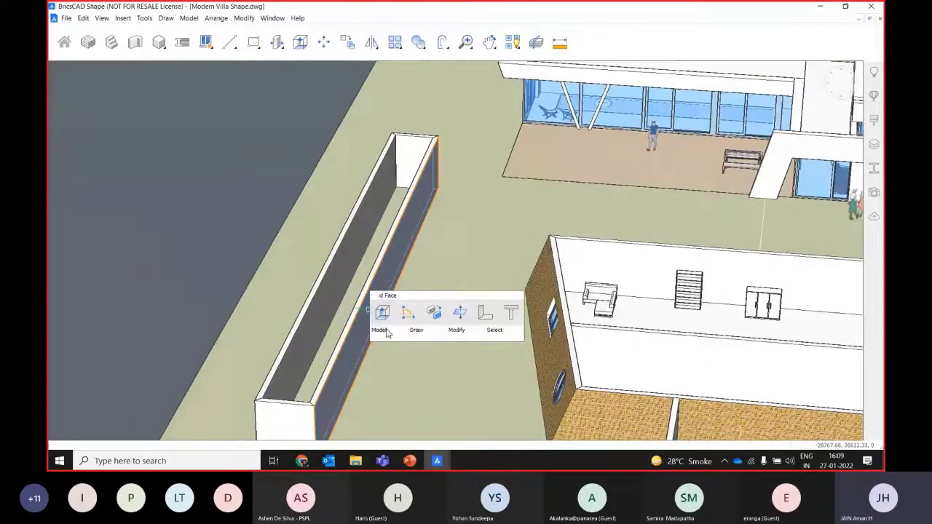
left_click(457, 313)
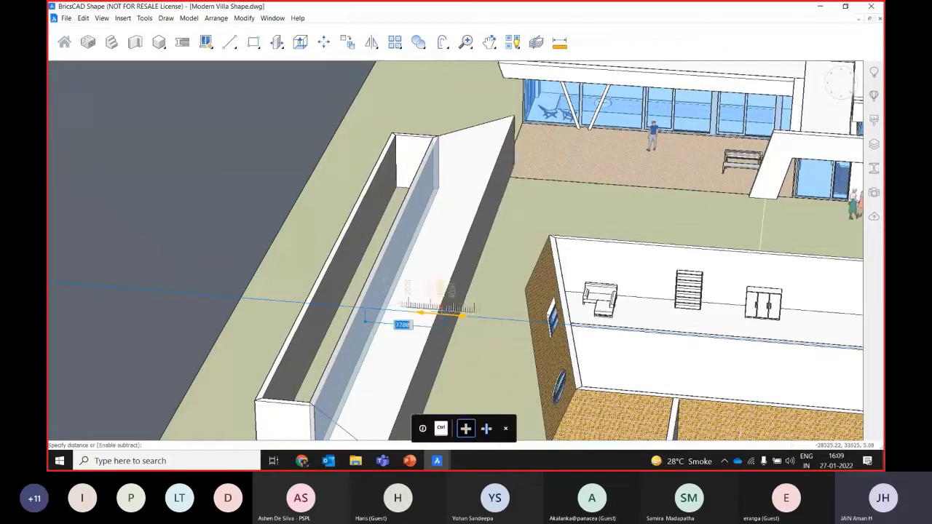
key("ctrl")
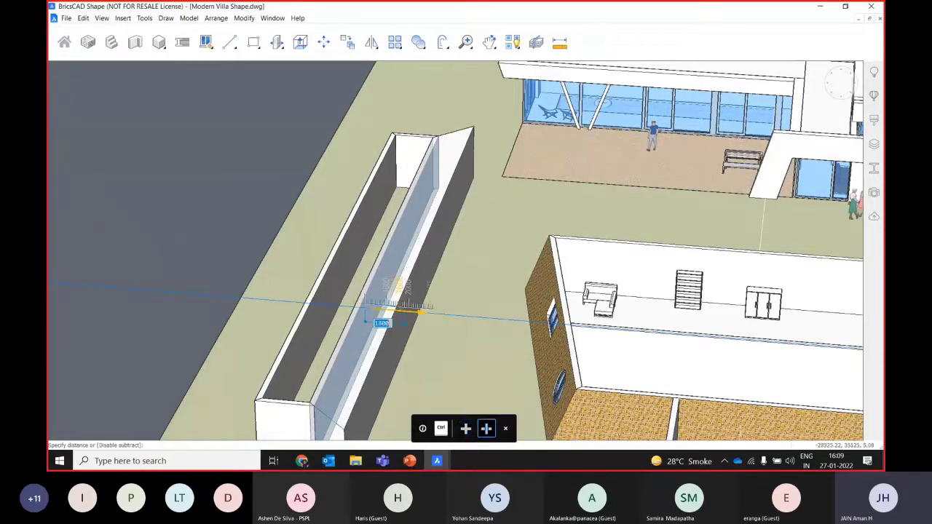
left_click(386, 310)
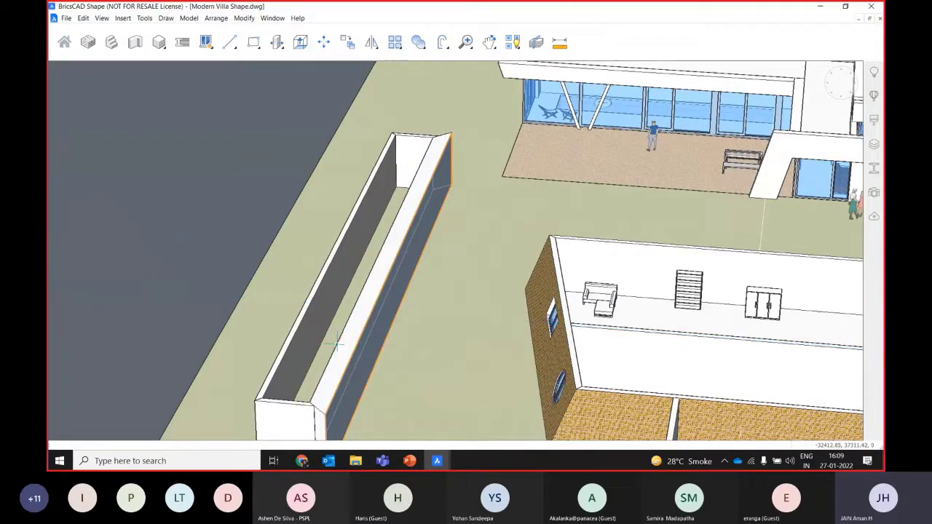
middle_click_drag(336, 345, 516, 350, "shift")
scroll(515, 349, "down", 5)
scroll(423, 269, "up", 1)
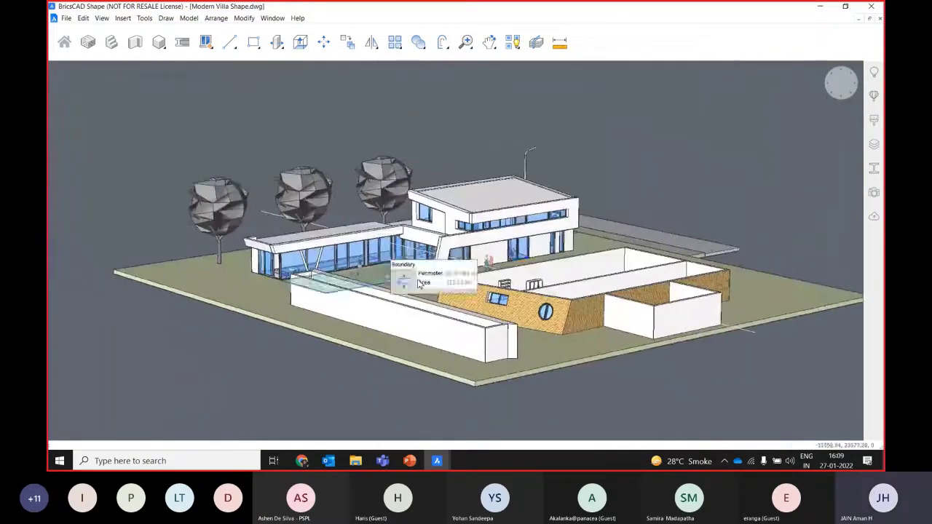
middle_click_drag(532, 255, 393, 317, "shift")
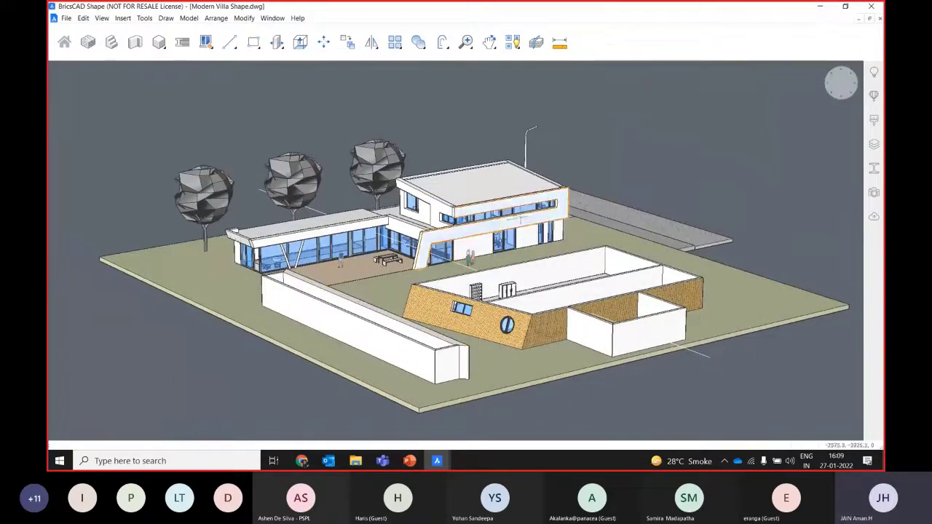
left_click(820, 6)
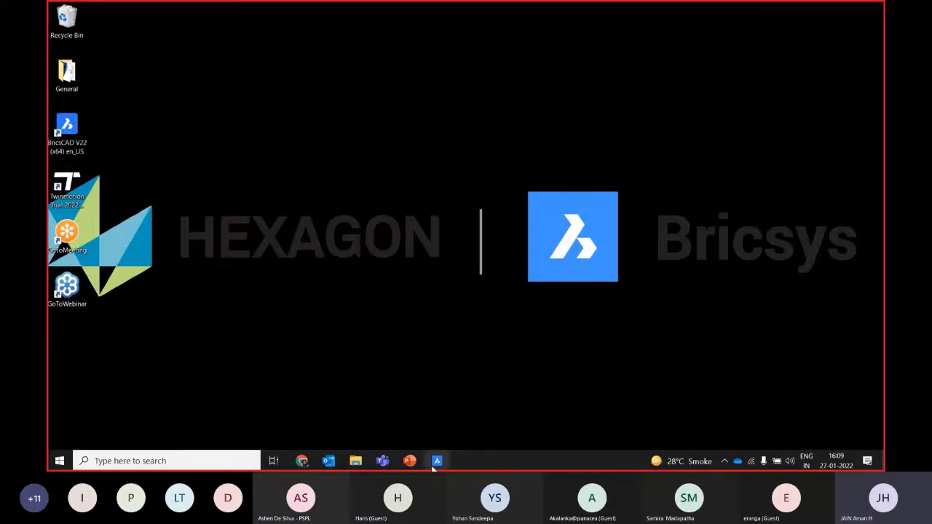
- Restore BricsCAD Ultimate, switch to Drawing2, and create the new blank Drawing4 with the Home ribbon showing
mouse_move(437, 460)
left_click(417, 421)
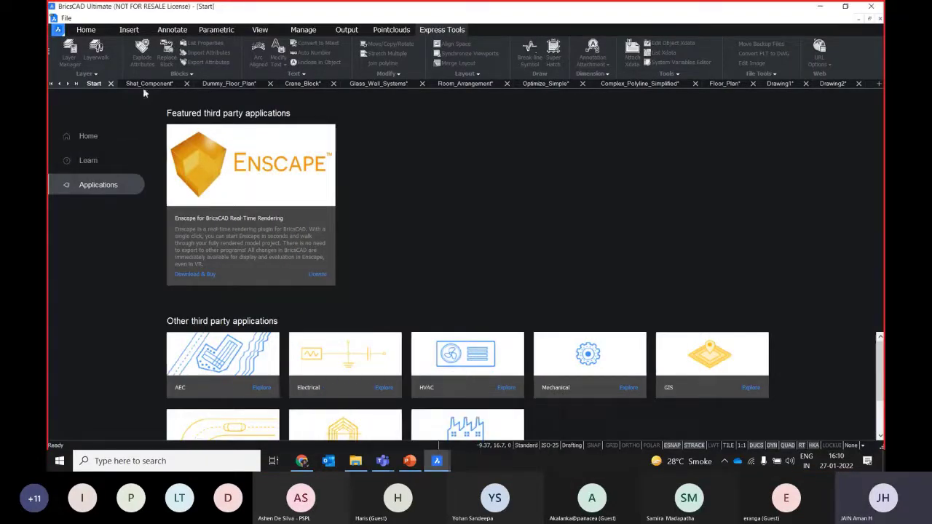
left_click(833, 84)
left_click(811, 100)
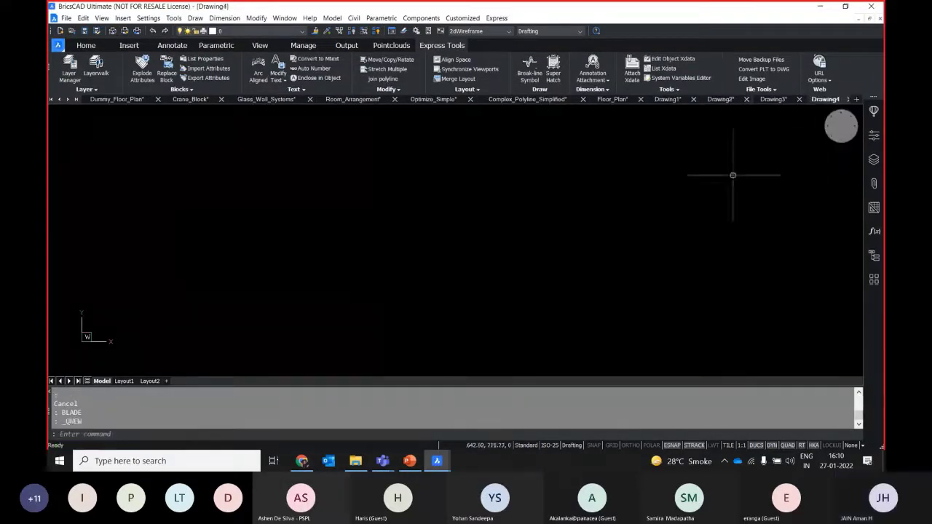
left_click(87, 45)
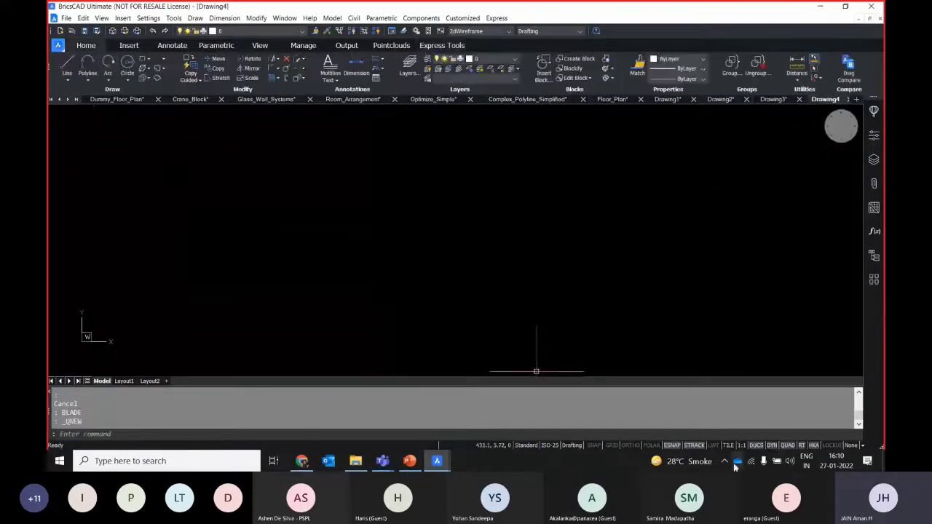
left_click(570, 446)
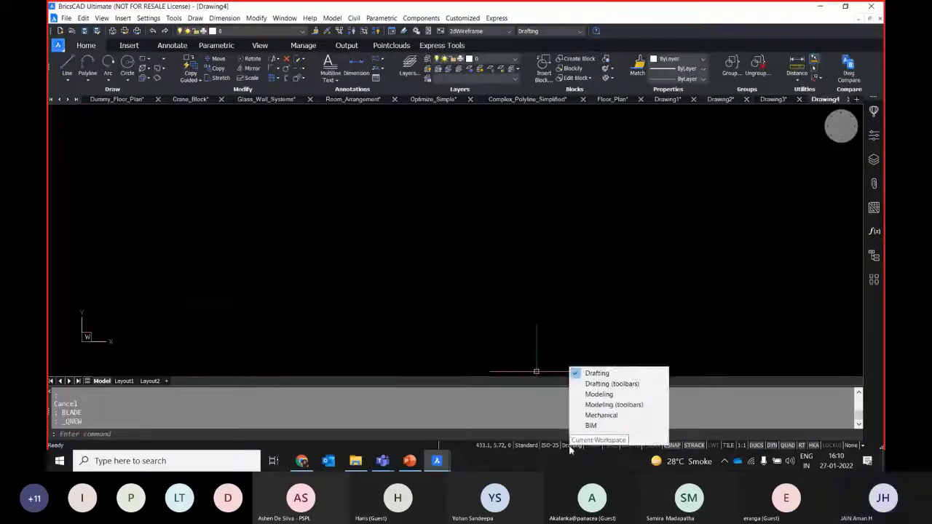
- Switch to the Modeling workspace and close all the floating Express Tools toolbars
left_click(603, 394)
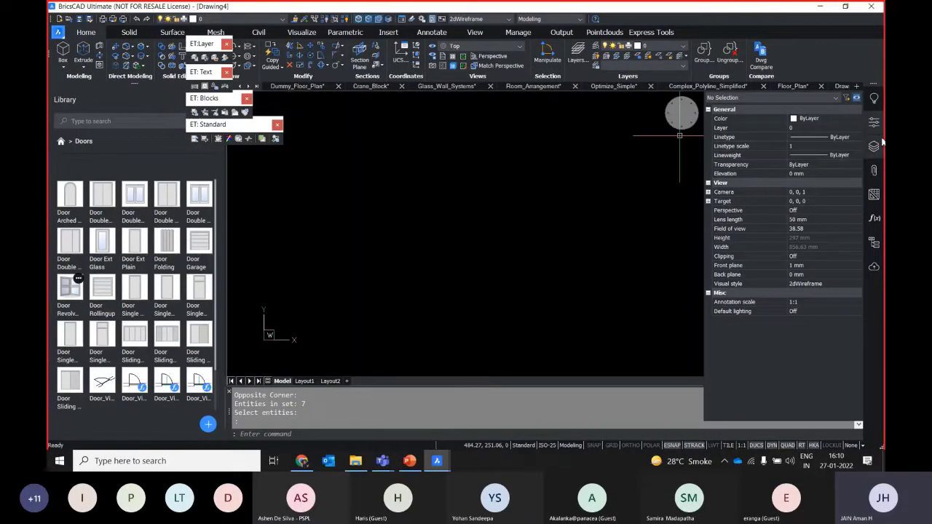
left_click(278, 125)
left_click(247, 98)
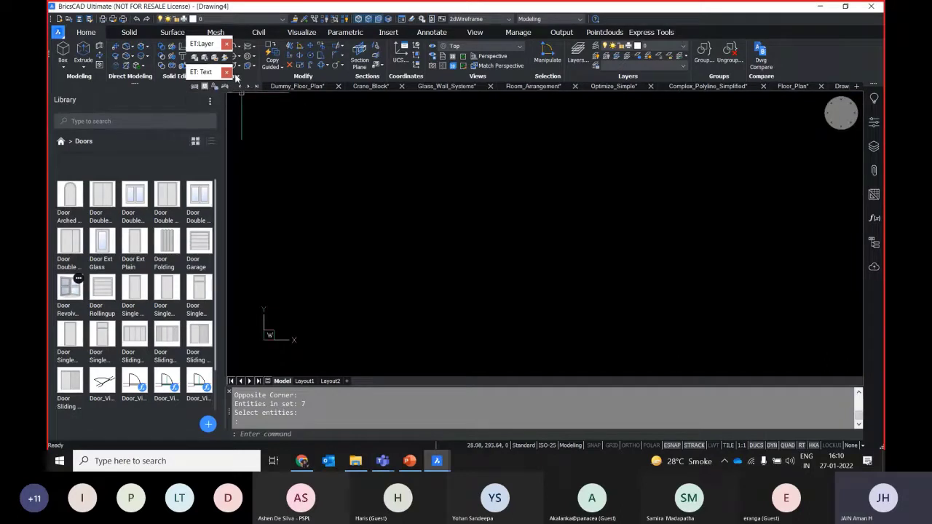
left_click(226, 73)
left_click(227, 44)
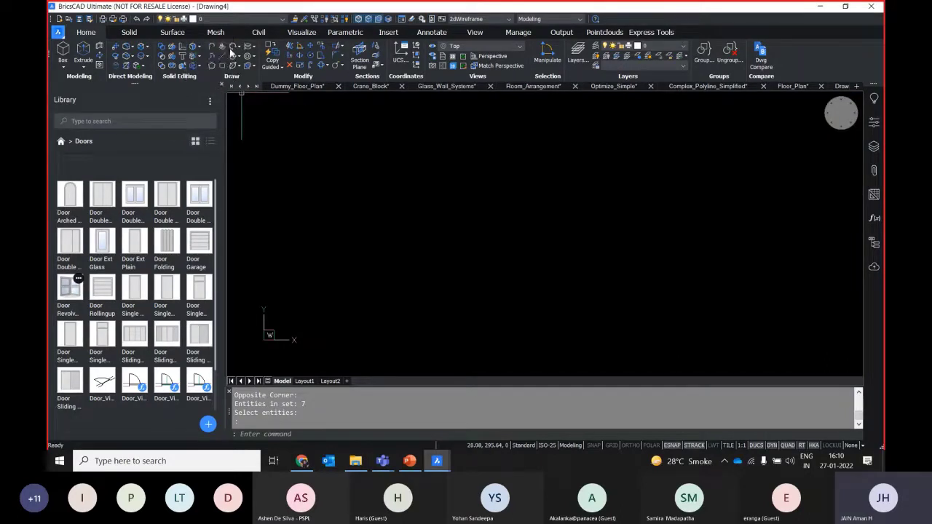
- Open 4.Garage.dwg from the PRO folder
left_click(69, 19)
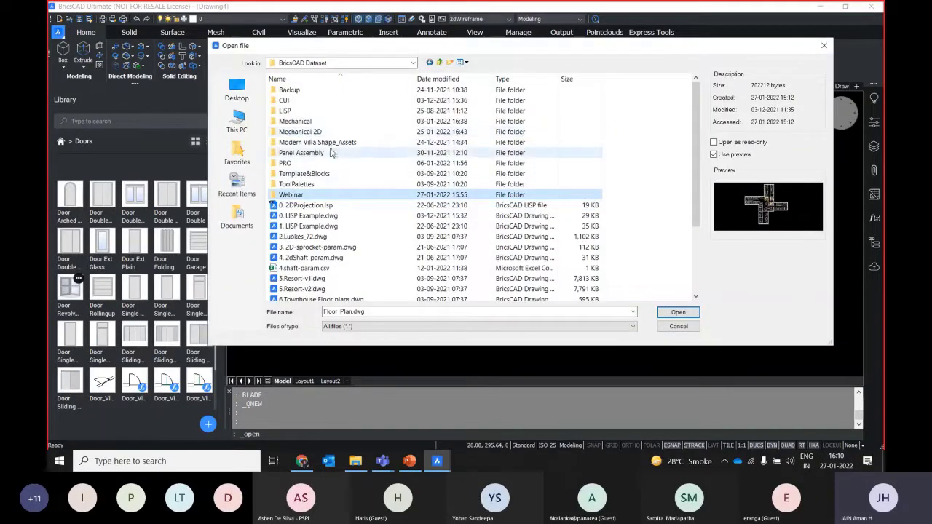
double_click(298, 163)
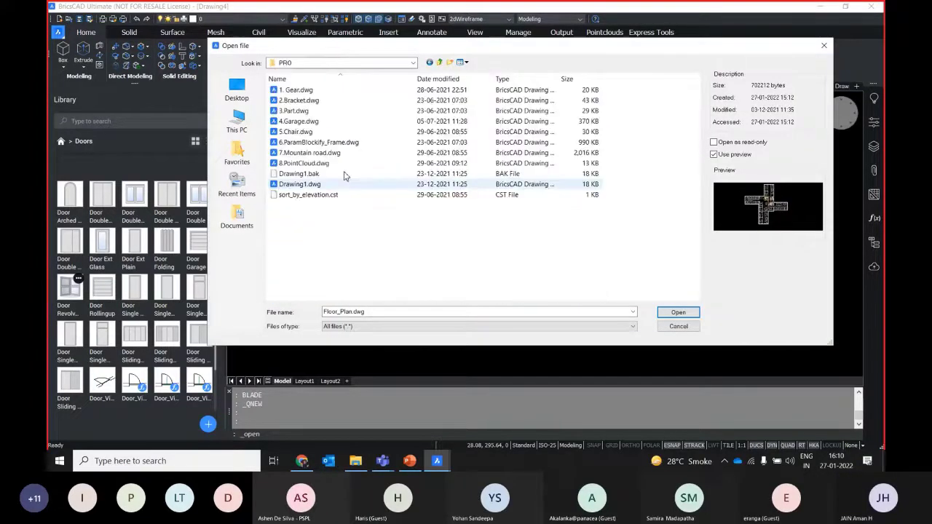
left_click(316, 121)
left_click(678, 311)
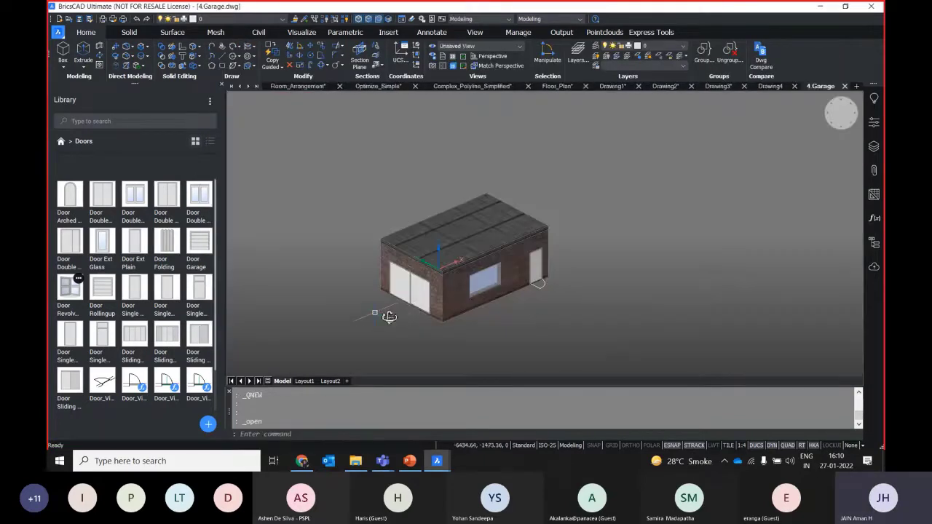
- Move the garage window so its side distance is 1000 instead of 2200, leaving 3520
mouse_move(381, 312)
middle_mouse_down("shift")
mouse_move(565, 307)
mouse_move(322, 308)
mouse_move(504, 335)
middle_mouse_up("shift")
scroll(510, 333, "up", 4)
scroll(515, 330, "up", 2)
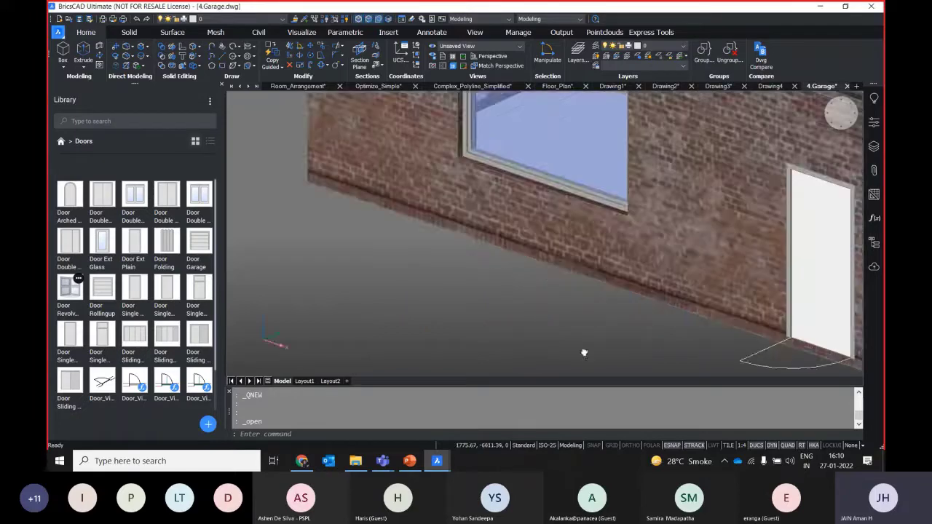
scroll(514, 330, "down", 5)
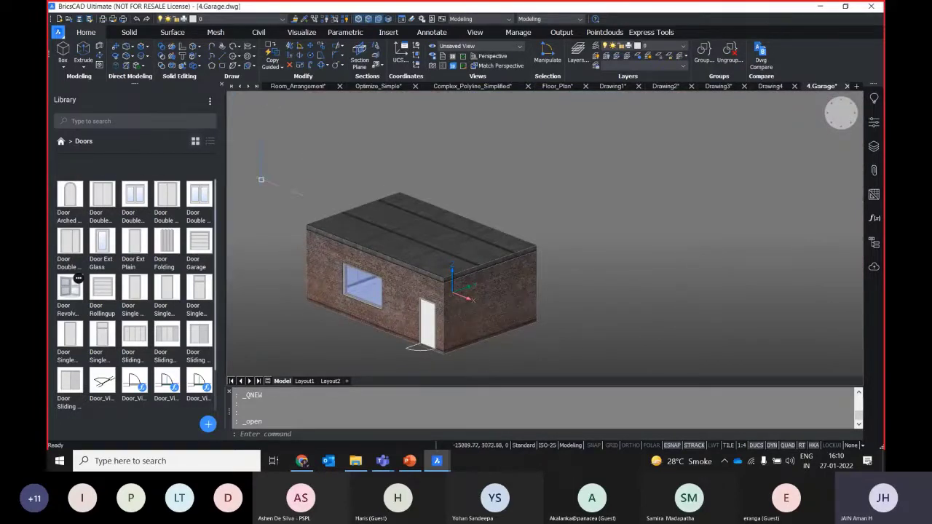
left_click(363, 291)
scroll(440, 326, "up", 4)
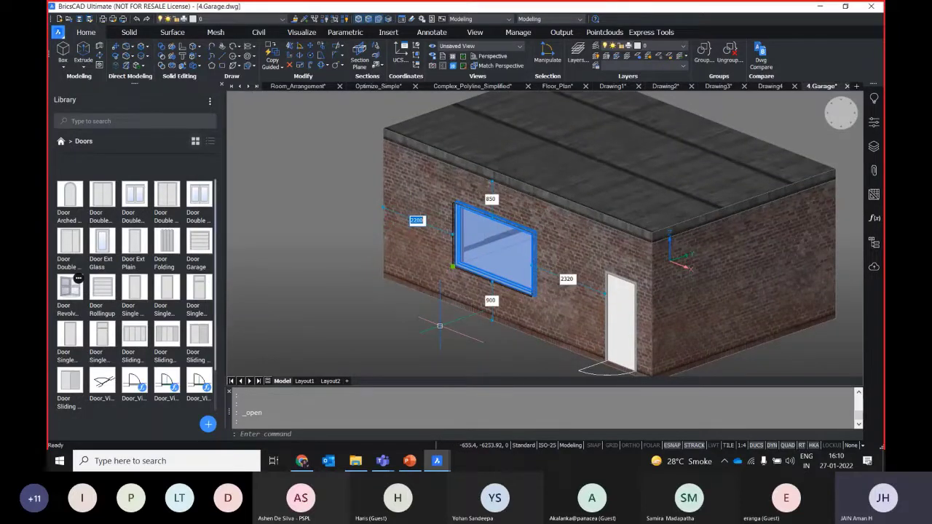
type("1000")
key("Return")
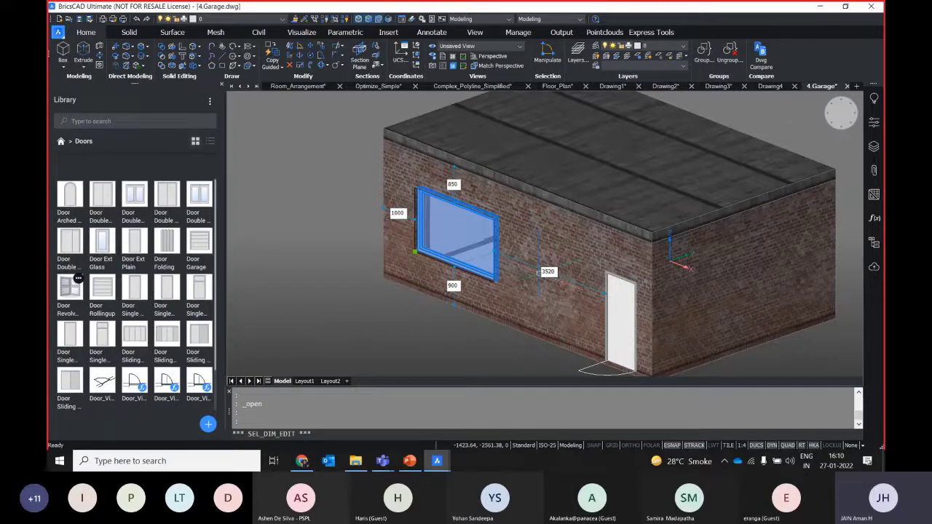
middle_click_drag(538, 272, 467, 239)
- Open the interface panels menu and dismiss it without changing anything
mouse_move(874, 121)
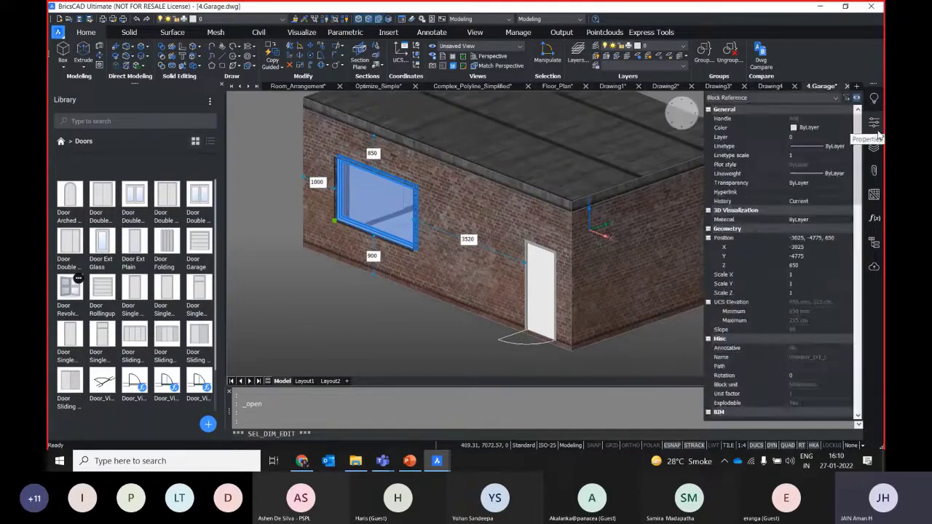
right_click(837, 63)
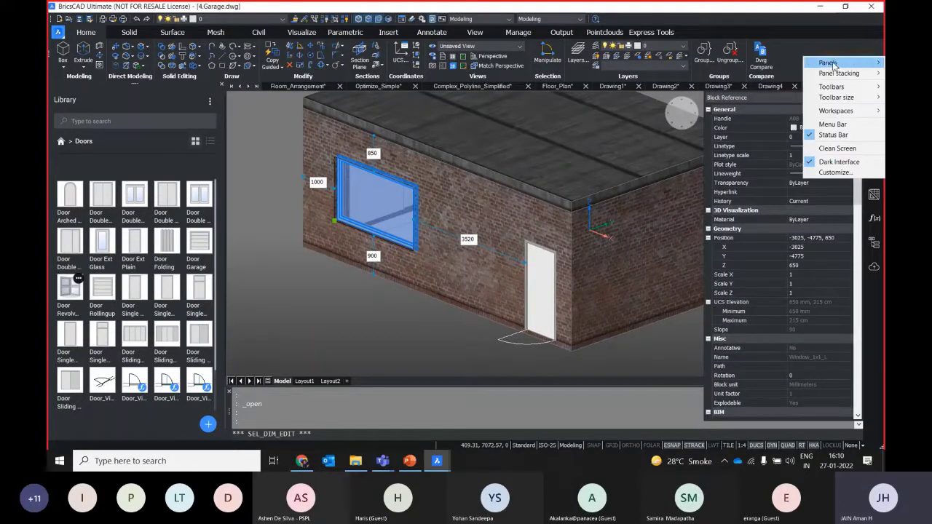
mouse_move(834, 65)
key("Escape")
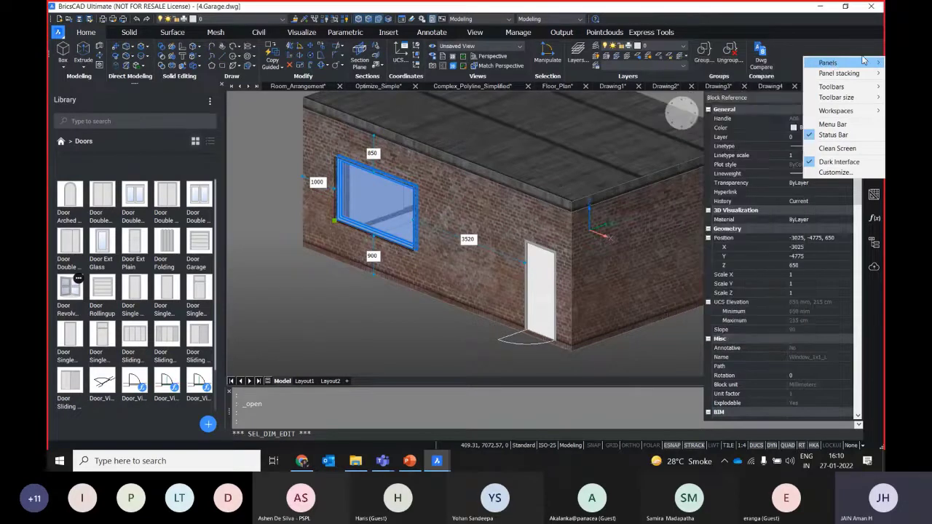
key("Escape")
- Cycle the side panel through Tips, Attachments and Properties, then show Structure and clear the selection
left_click(874, 98)
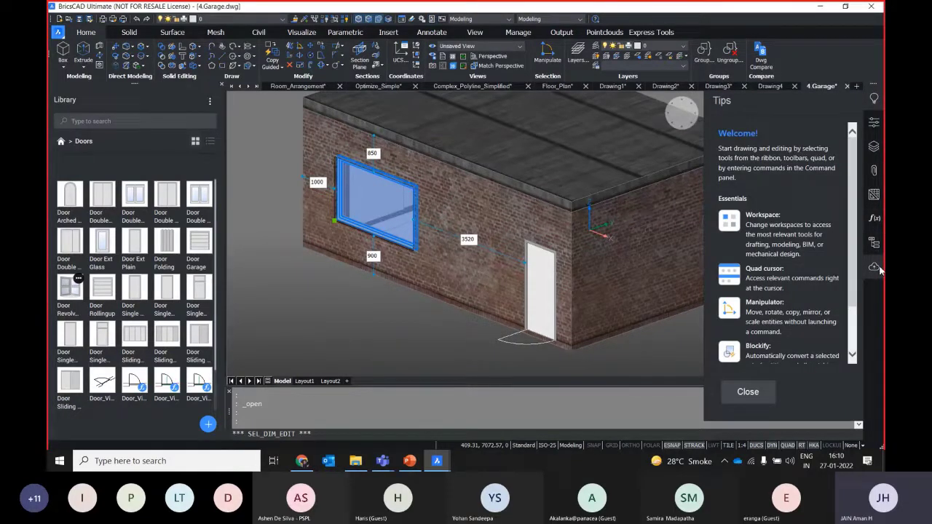
left_click(874, 172)
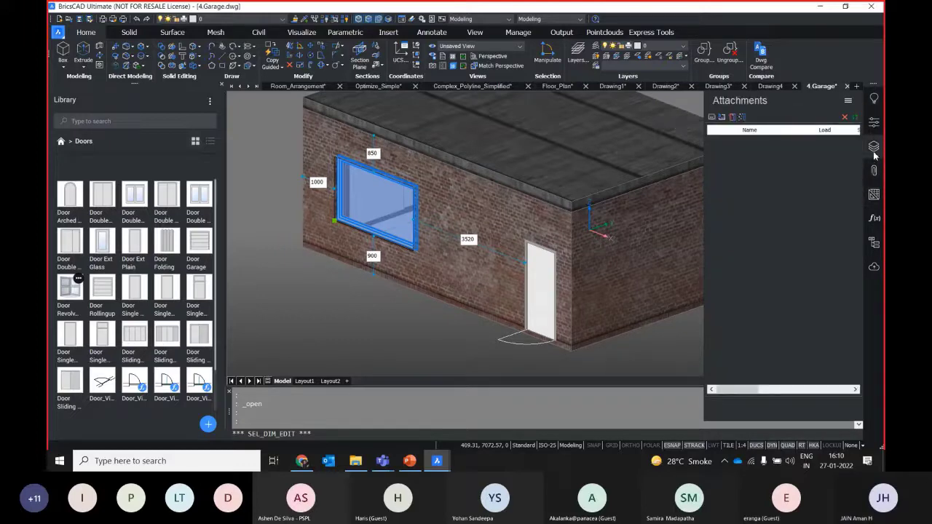
left_click(874, 123)
left_click(874, 99)
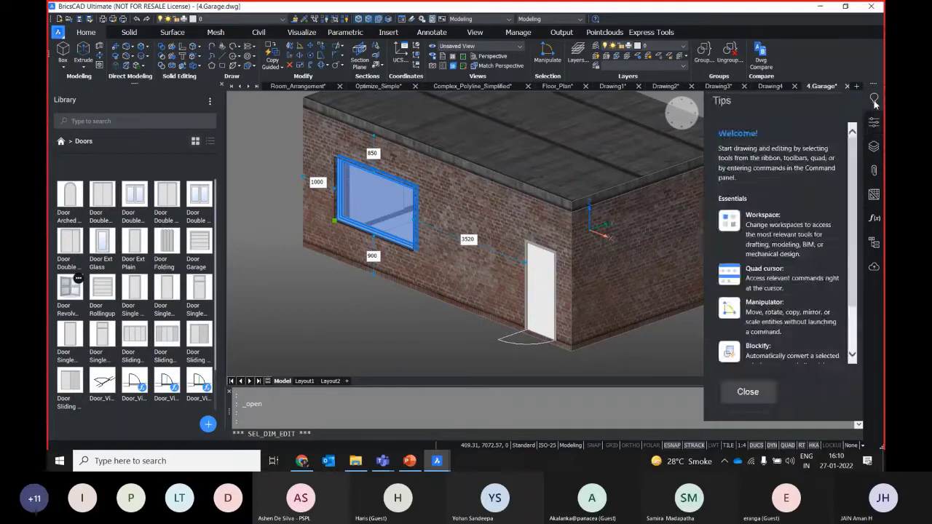
left_click(874, 242)
key("Escape")
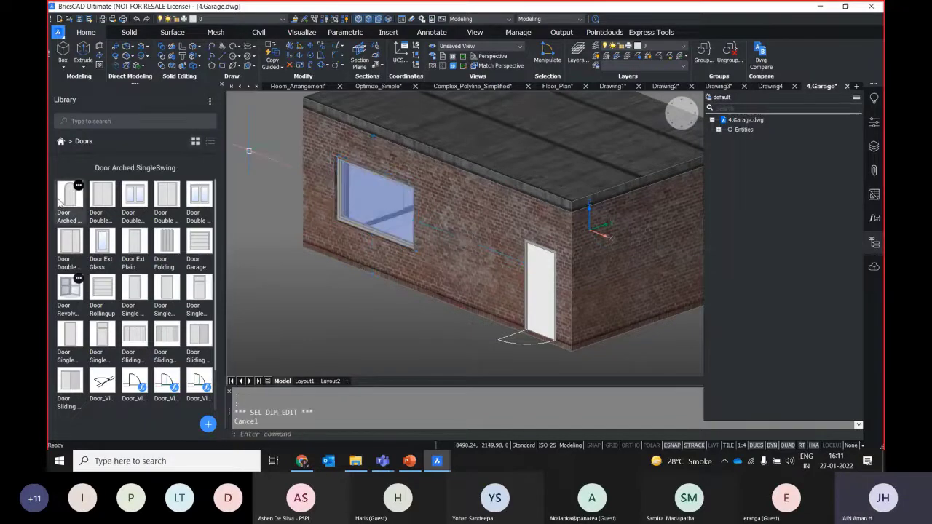
scroll(94, 238, "down", 1)
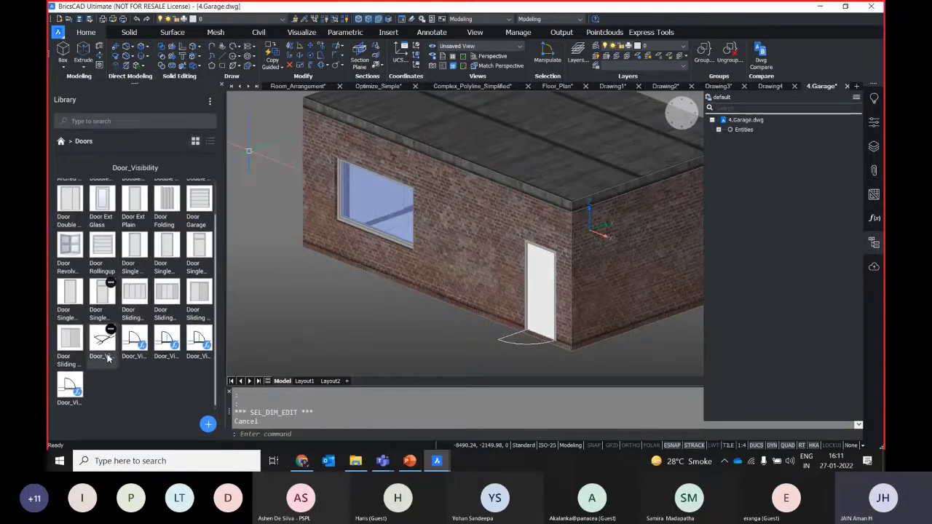
scroll(102, 349, "up", 1)
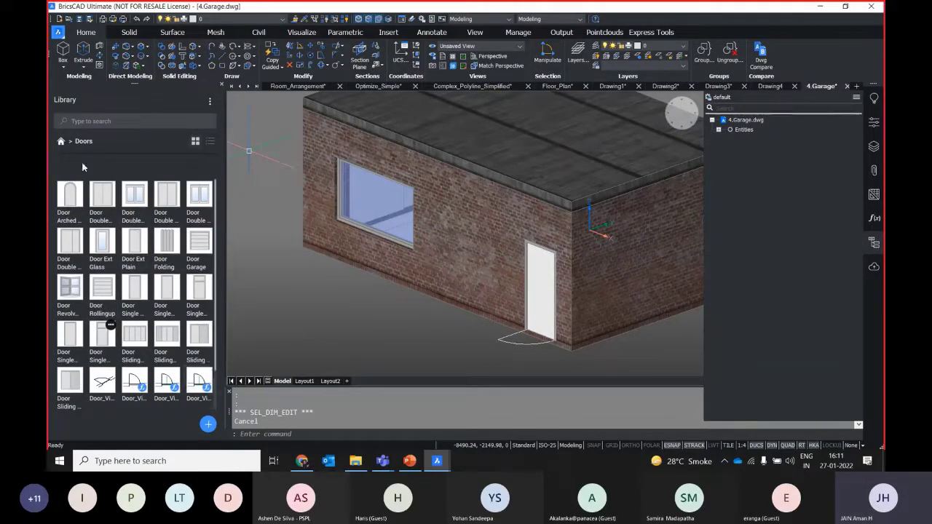
- Place a 1000 × 1000 Window 1x1 from the library's Windows category on the garage's end wall
left_click(62, 143)
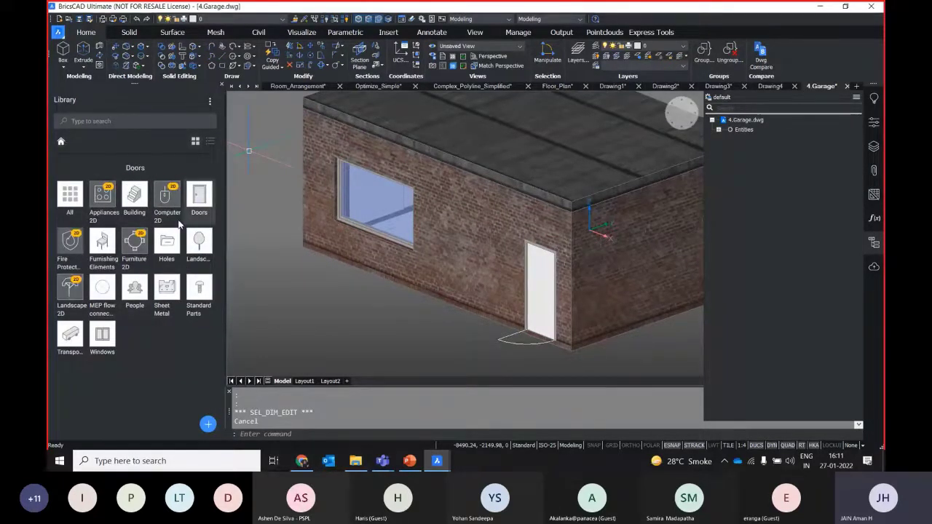
left_click(102, 339)
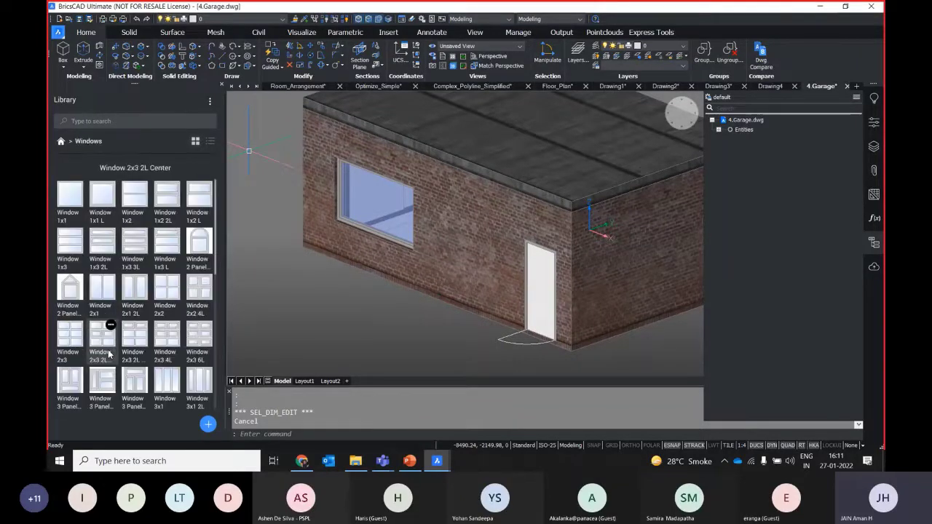
left_click(70, 196)
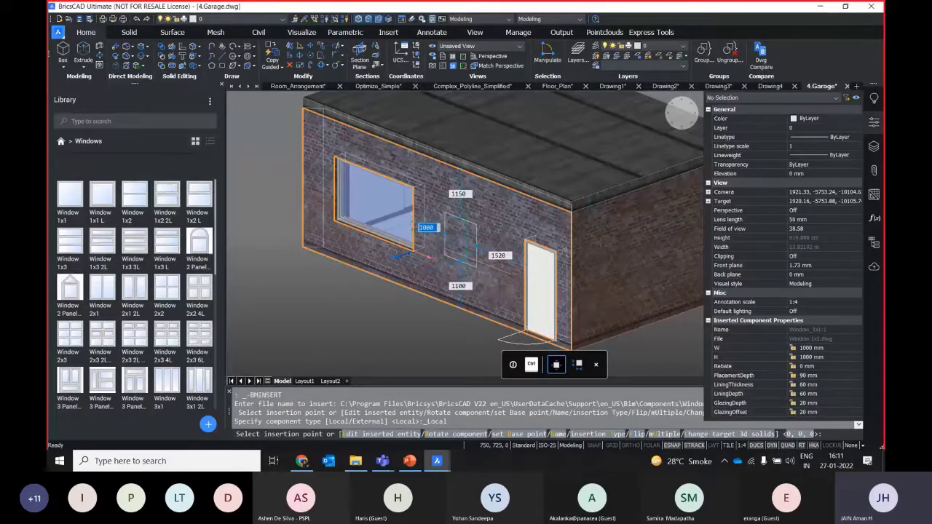
middle_click_drag(430, 256, 525, 277, "shift")
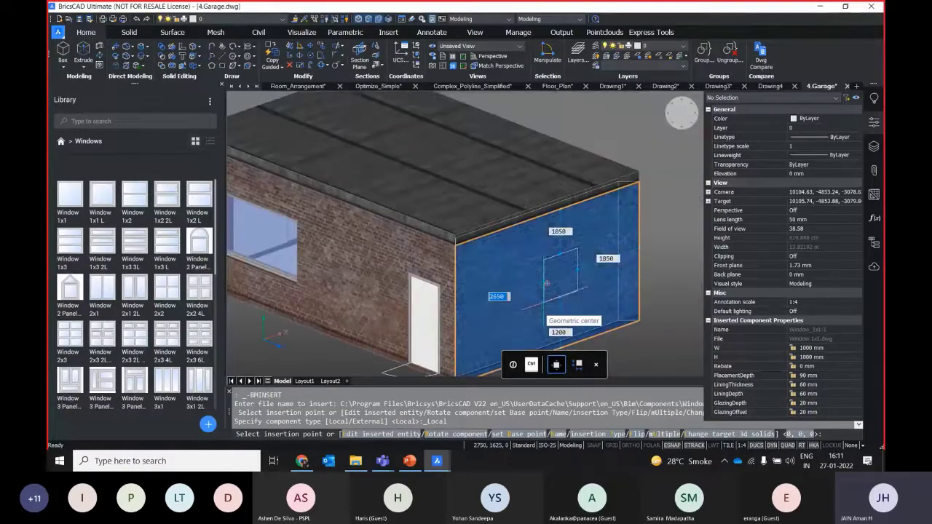
left_click(547, 283)
scroll(547, 284, "up", 5)
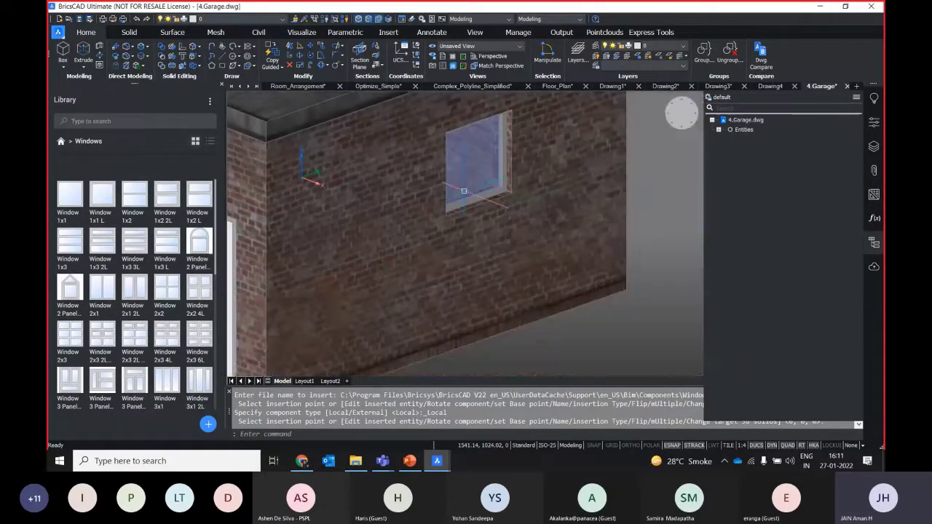
- Widen the new end-wall window to 1200 through its Properties parameters
middle_click_drag(474, 176, 483, 190)
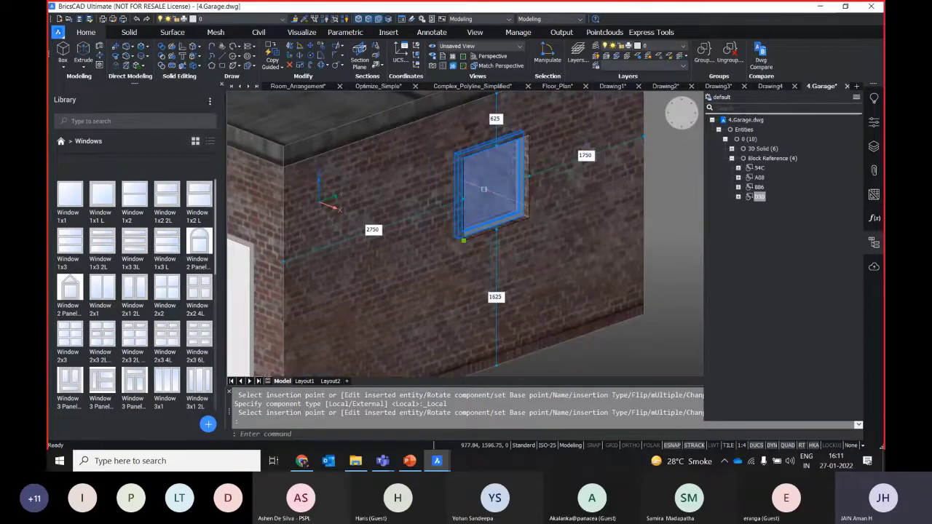
scroll(667, 209, "down", 3)
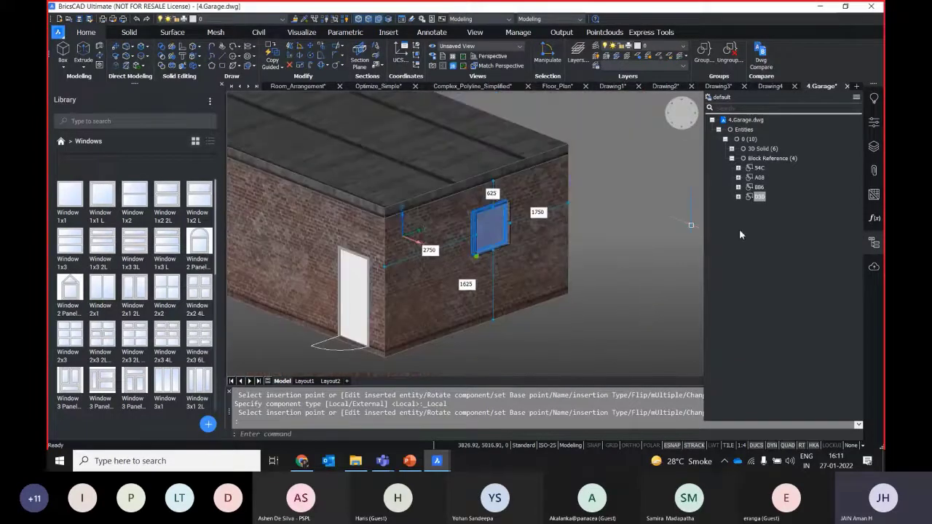
left_click(873, 123)
scroll(773, 284, "down", 10)
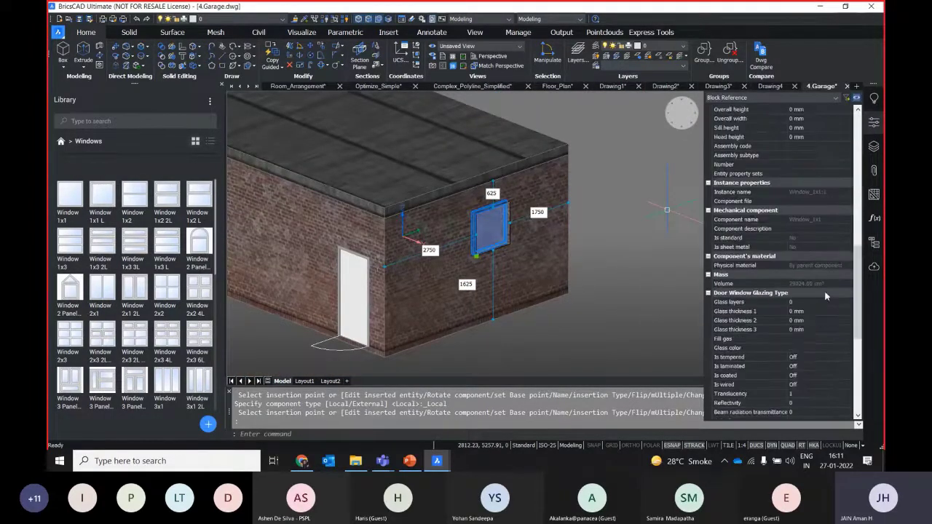
scroll(824, 288, "down", 6)
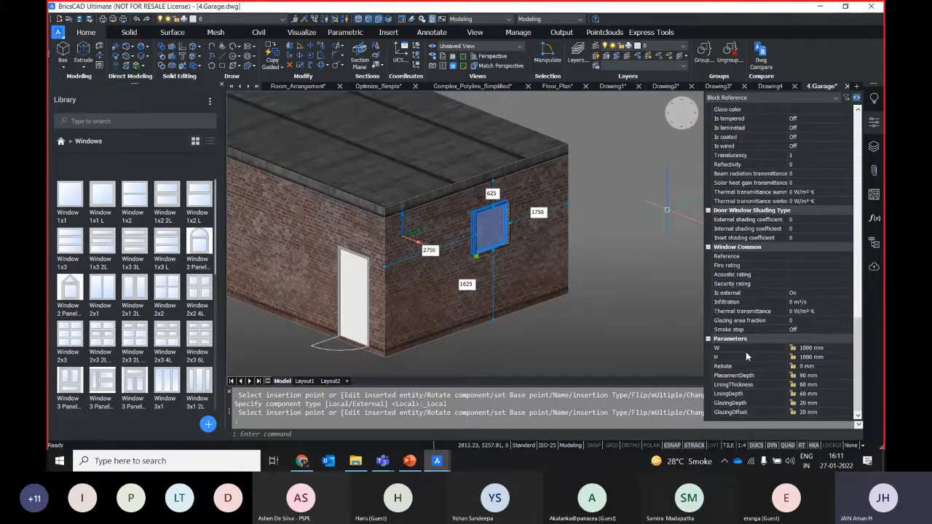
left_click(826, 357)
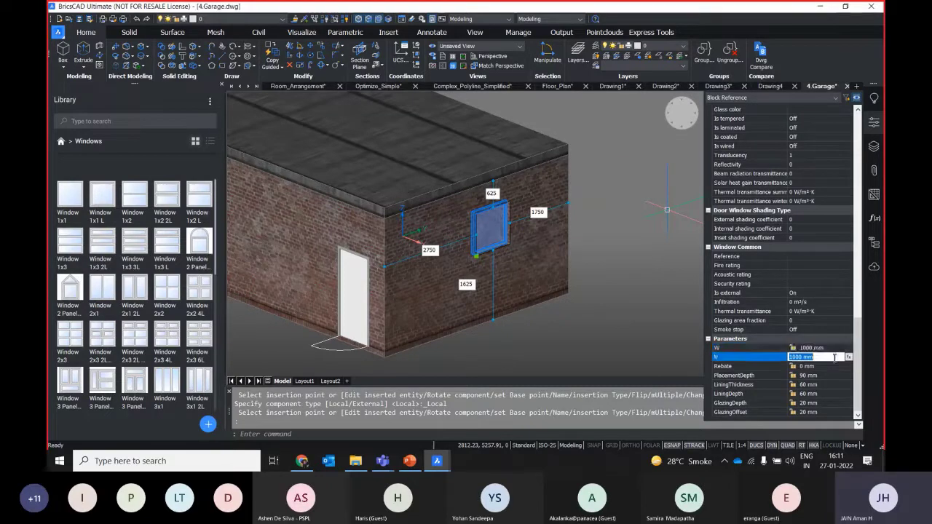
left_click(822, 348)
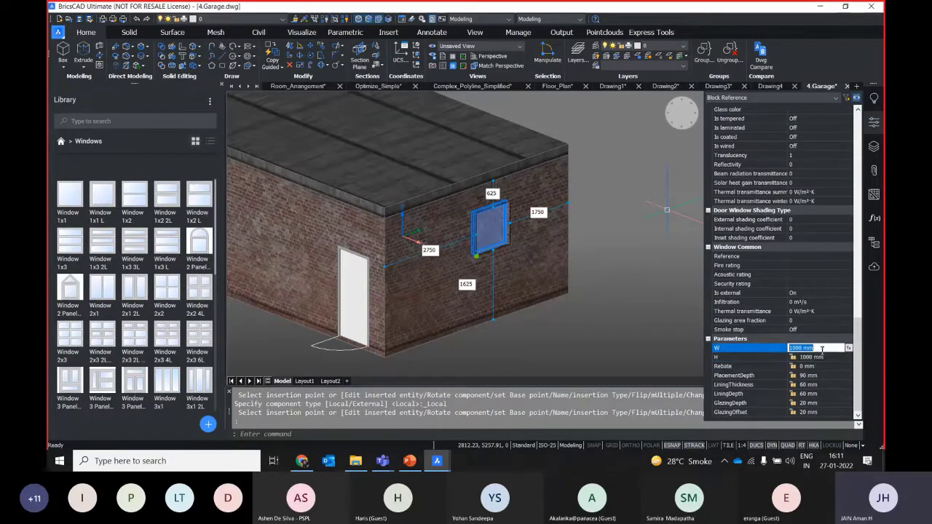
type("1200")
key("Return")
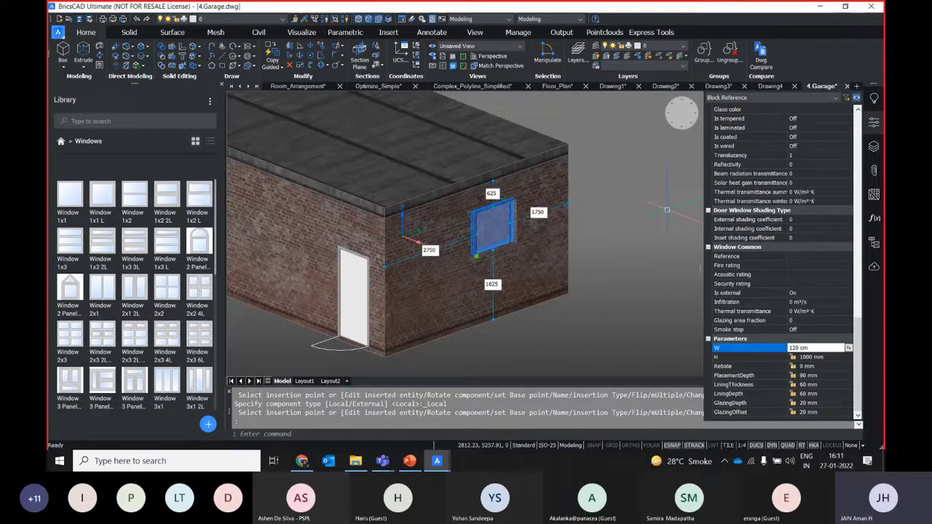
- Set the window height to 800 mm and end the window insertion
scroll(463, 231, "up", 4)
middle_click_drag(463, 230, 325, 228)
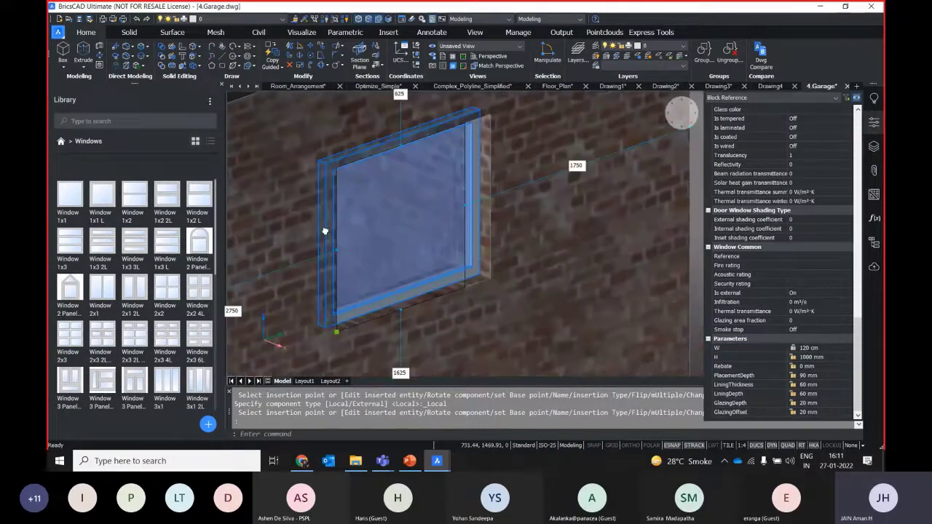
left_click(816, 358)
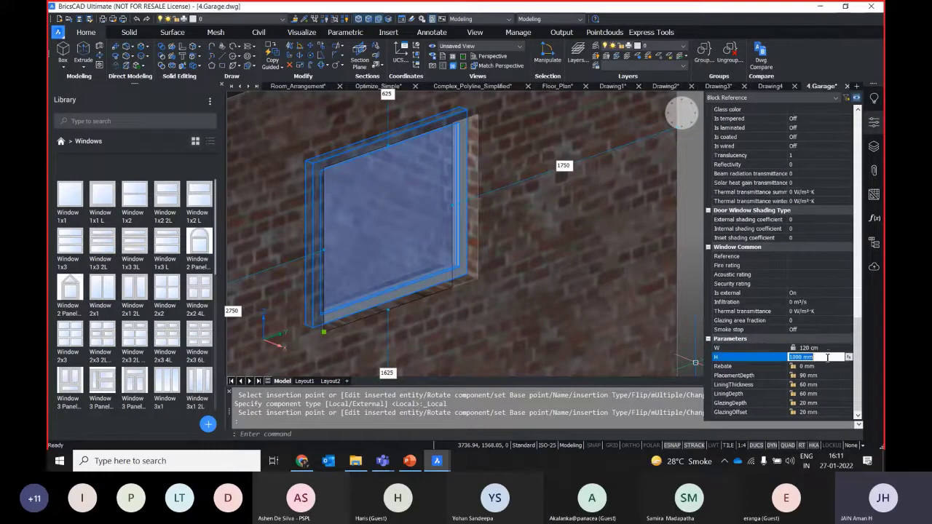
type("800")
key("Return")
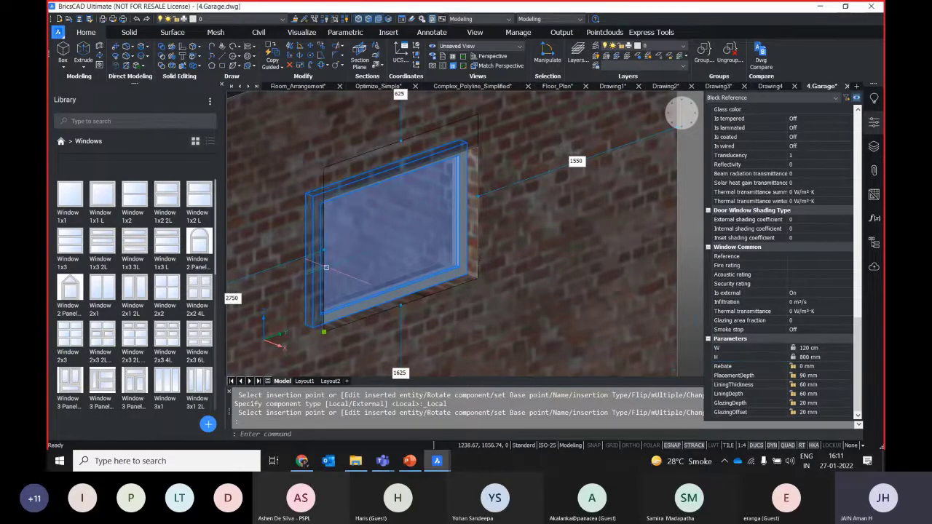
scroll(327, 267, "down", 3)
middle_click_drag(326, 268, 437, 227, "shift")
key("Escape")
scroll(439, 227, "up", 2)
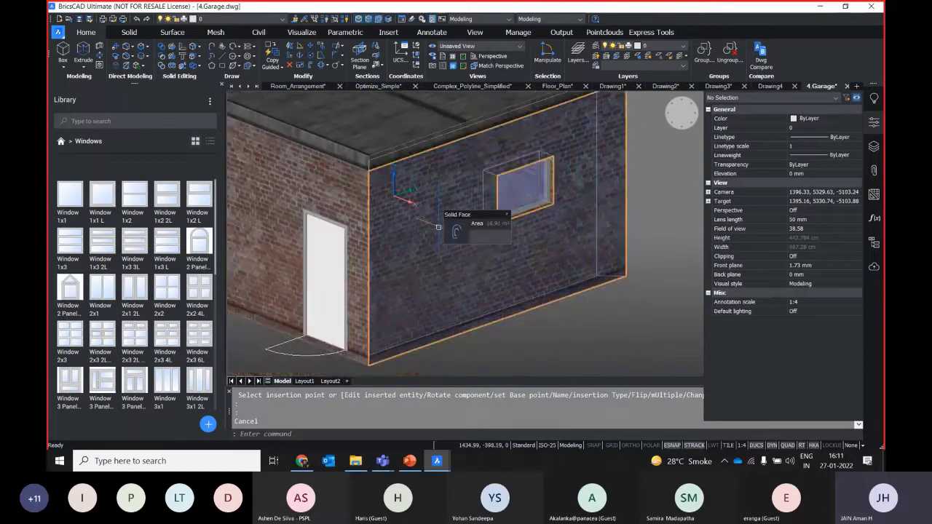
scroll(438, 228, "down", 3)
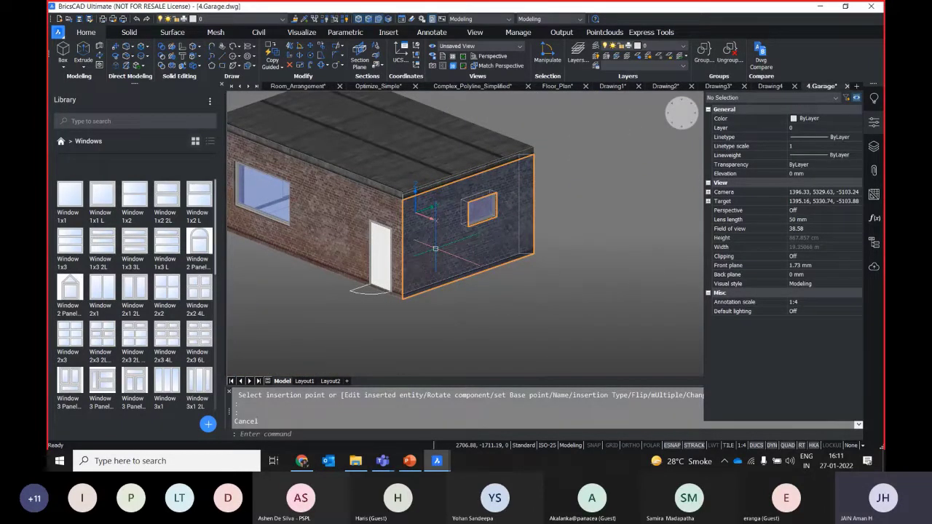
left_click(435, 248)
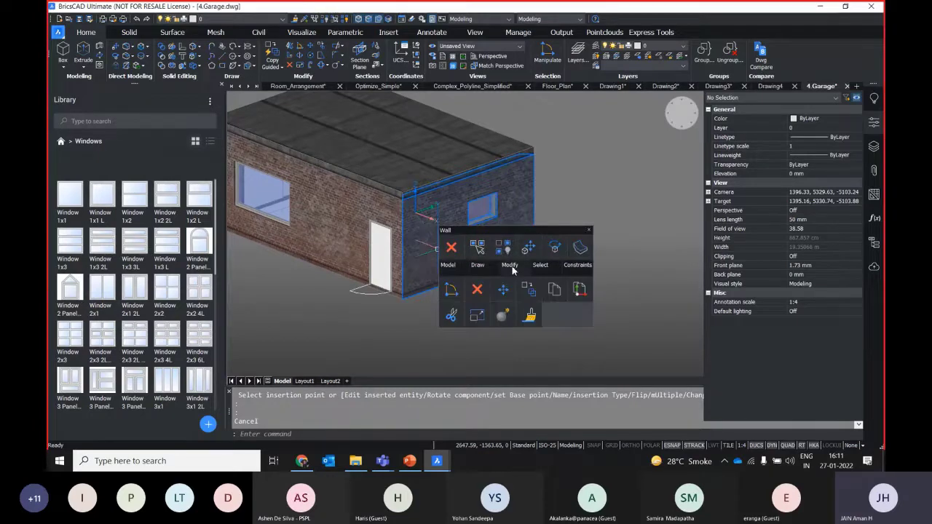
left_click(452, 291)
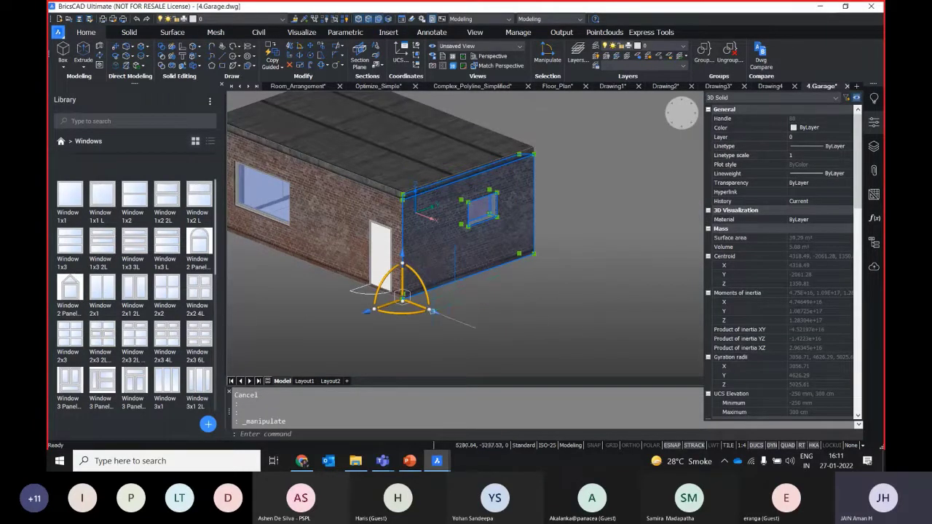
left_click(436, 312)
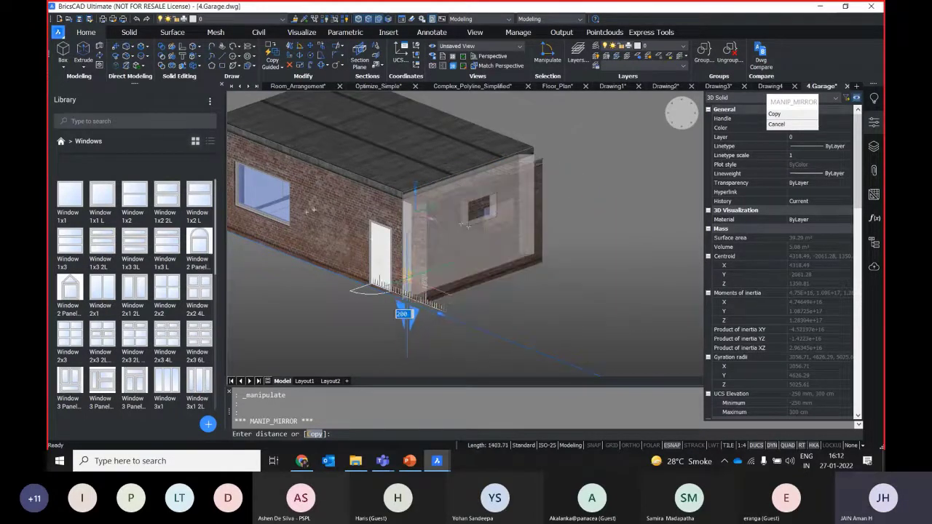
key("Escape")
middle_click_drag(530, 240, 558, 294, "shift")
key("Escape")
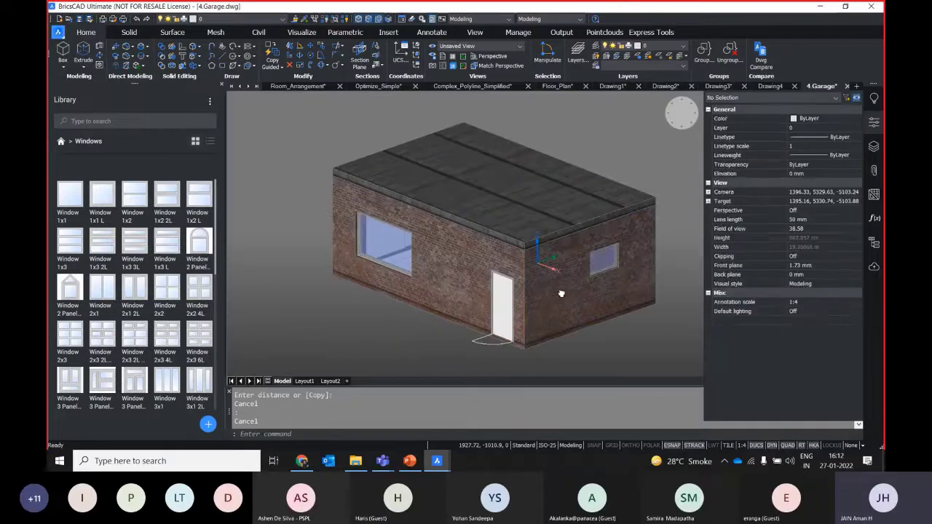
middle_click_drag(415, 274, 367, 51, "shift")
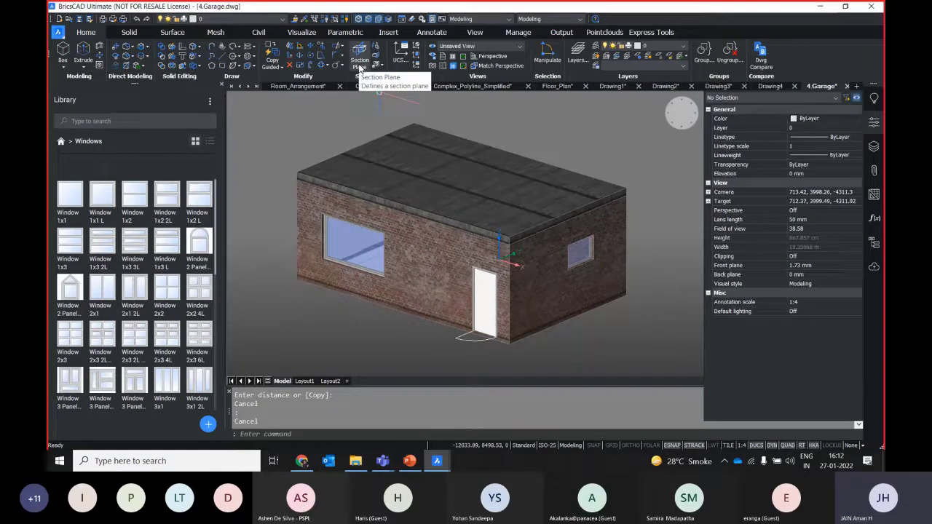
- Cut the garage with an orthographic section plane aligned to Top
left_click(360, 65)
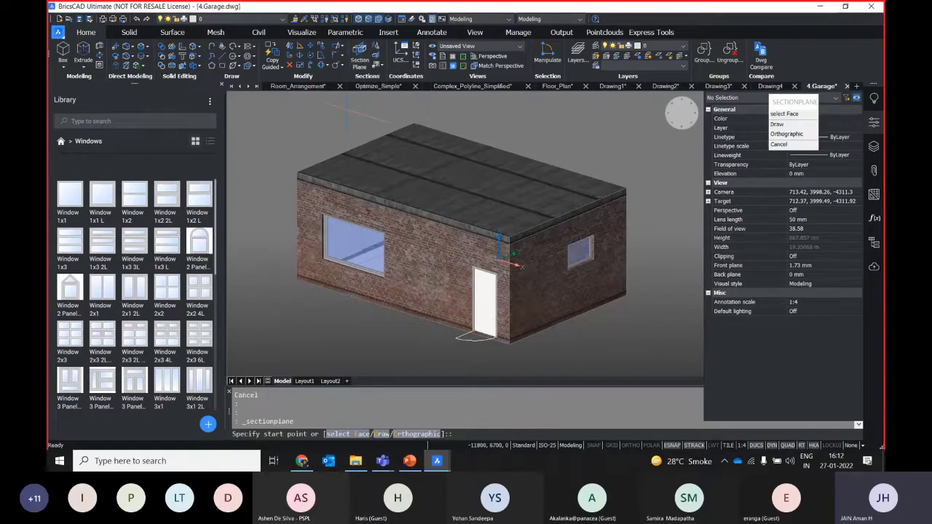
left_click(401, 435)
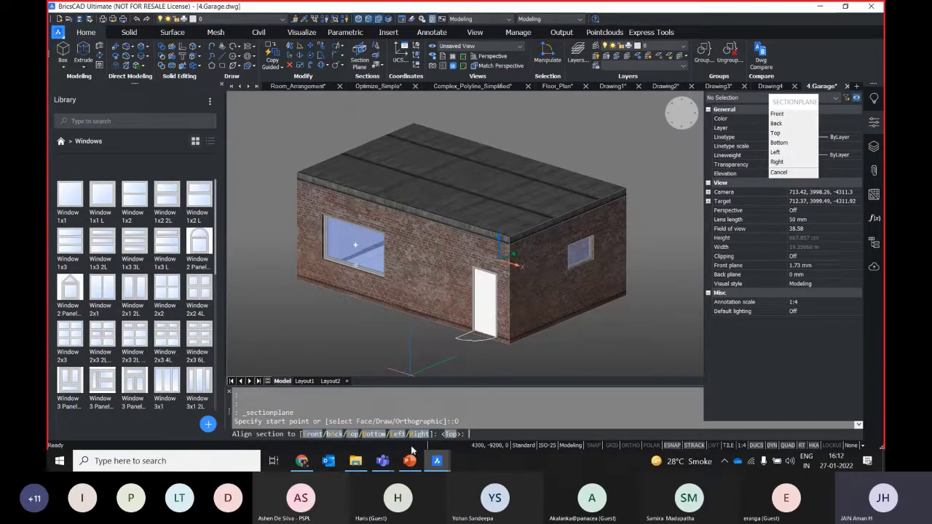
left_click(452, 436)
middle_click_drag(437, 306, 251, 285, "shift")
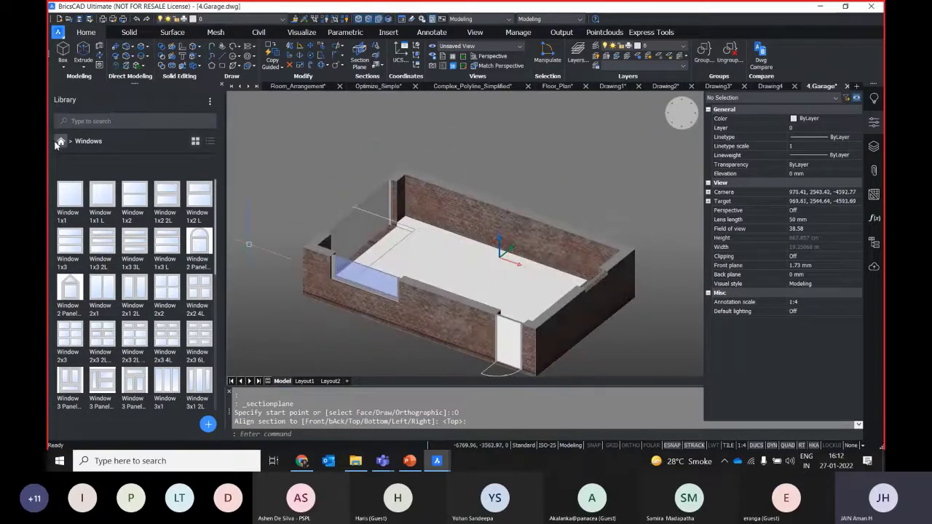
- Pick the Furniture Armchair from the library's Furnishing Elements category
left_click(60, 142)
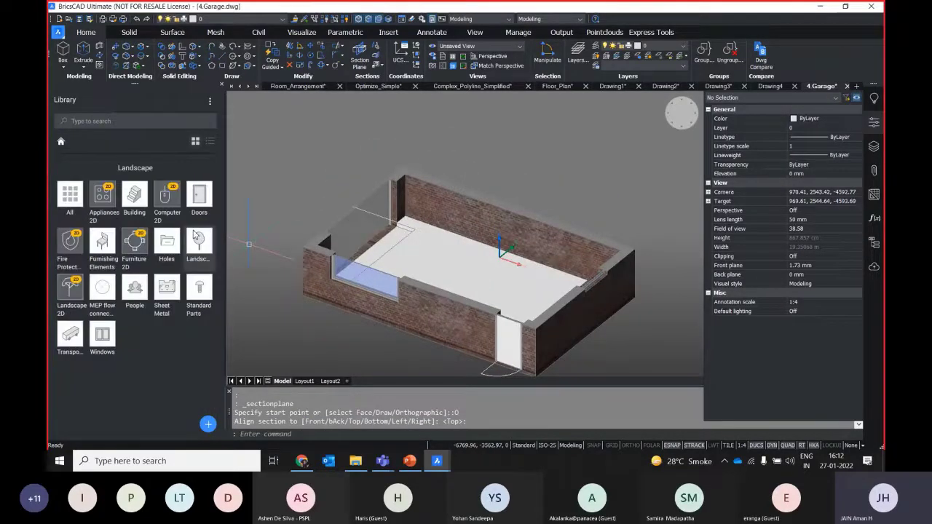
left_click(109, 244)
left_click(70, 195)
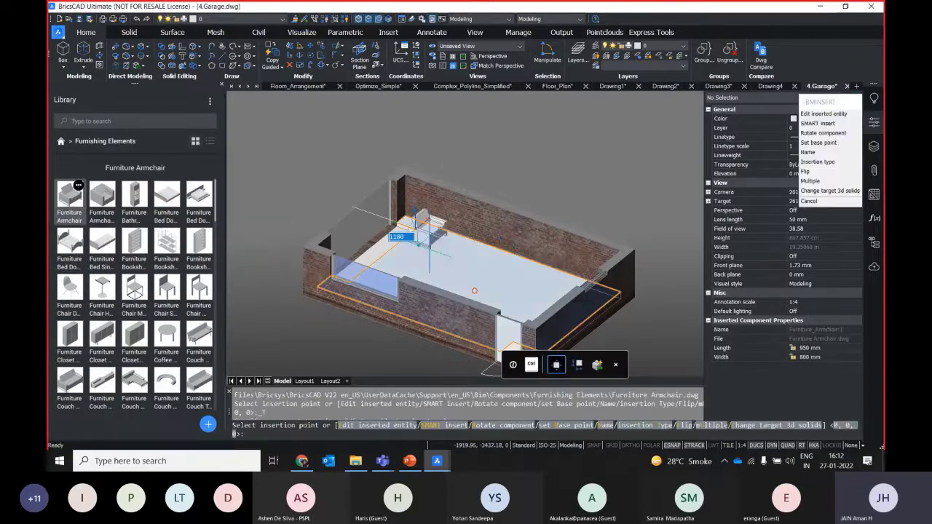
- Set the Furniture Armchair on the garage floor and adjust its position
left_click(463, 281)
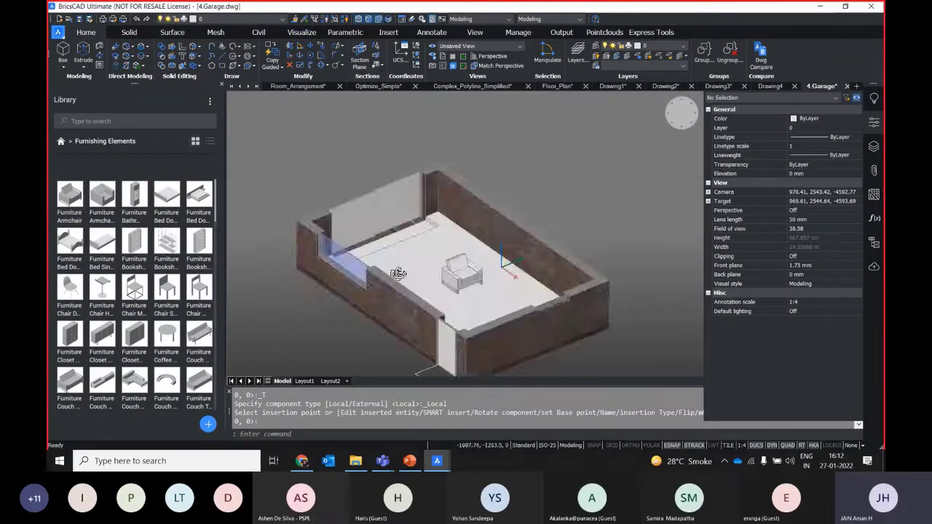
middle_click_drag(398, 274, 339, 237, "shift")
left_click(437, 270)
left_click(431, 291)
key("Escape")
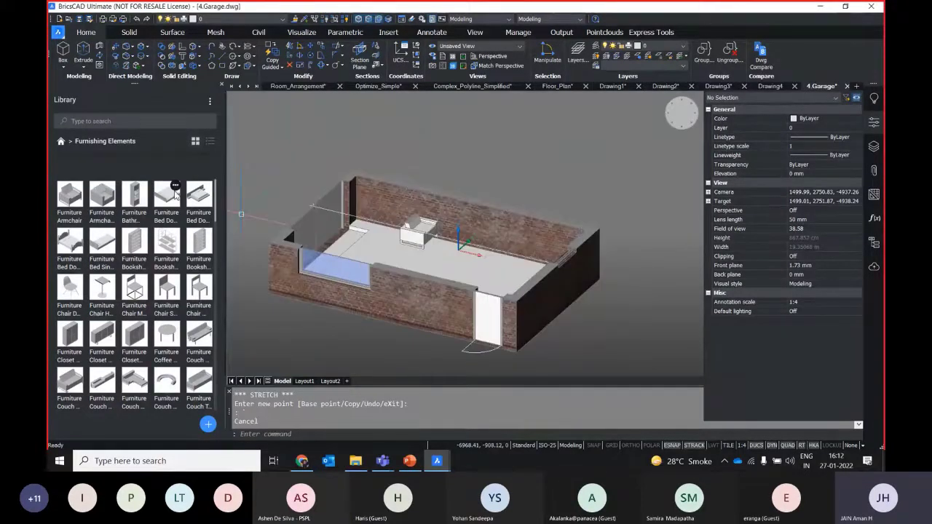
- Browse the Solid, Surface, Civil, Parametric and Visualize ribbon tabs, ending on Parametric
left_click(129, 32)
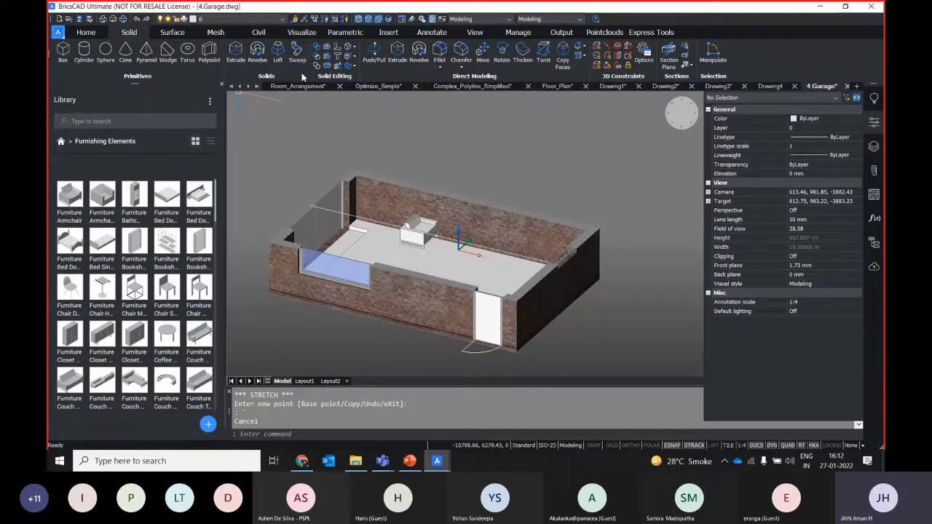
left_click(173, 32)
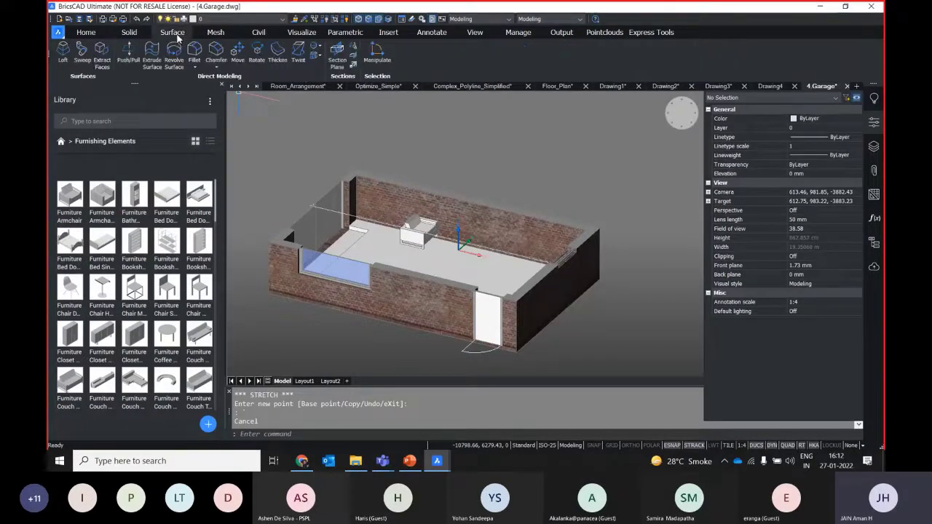
left_click(259, 32)
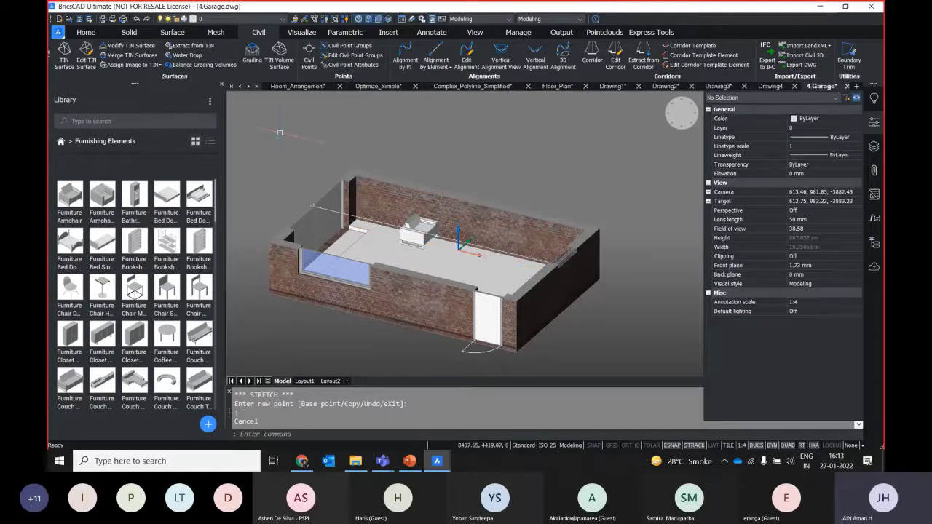
middle_click_drag(280, 132, 297, 137)
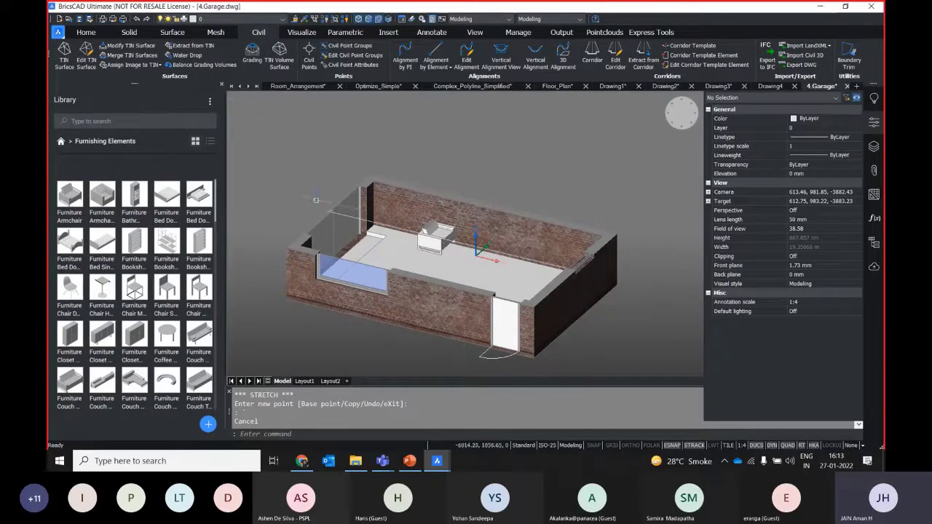
left_click(344, 33)
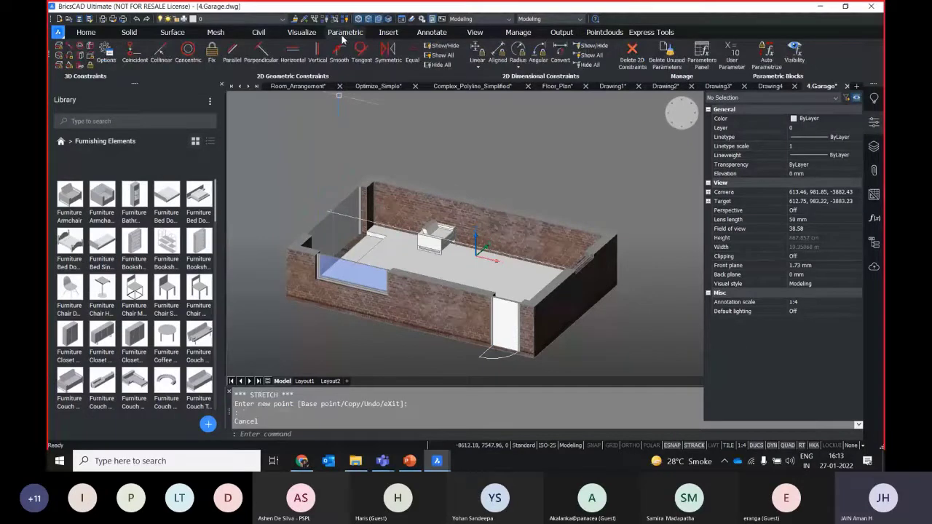
left_click(302, 32)
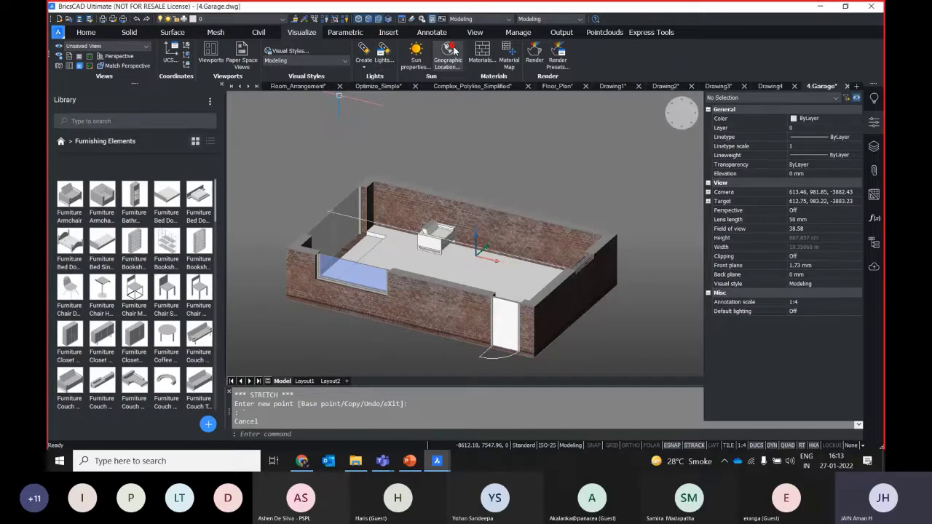
left_click(345, 32)
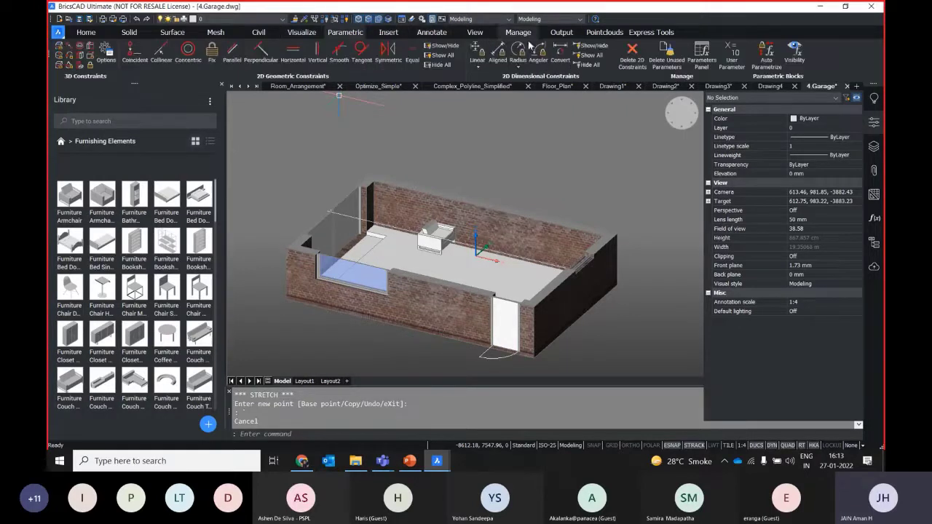
- Show the Pointclouds tab, then browse Home, Solid and Surface before settling on Parametric
left_click(604, 32)
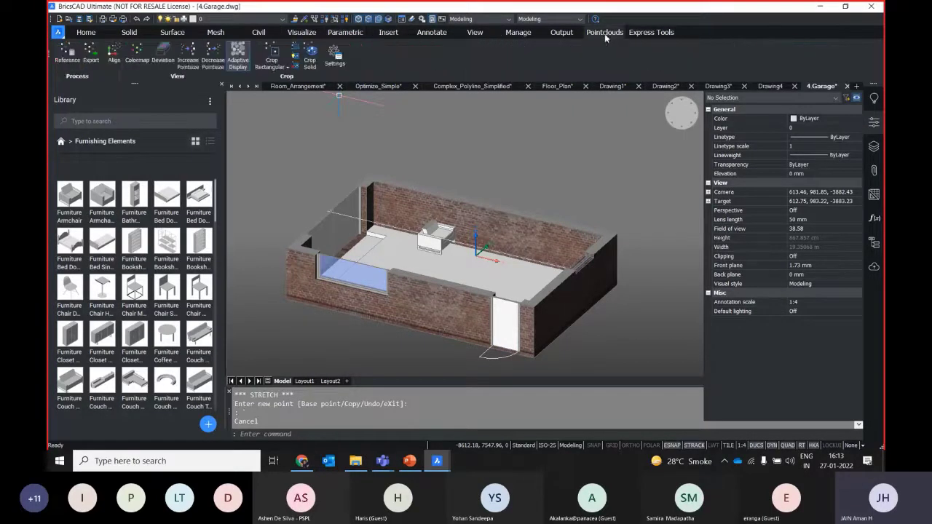
middle_click_drag(476, 152, 461, 146)
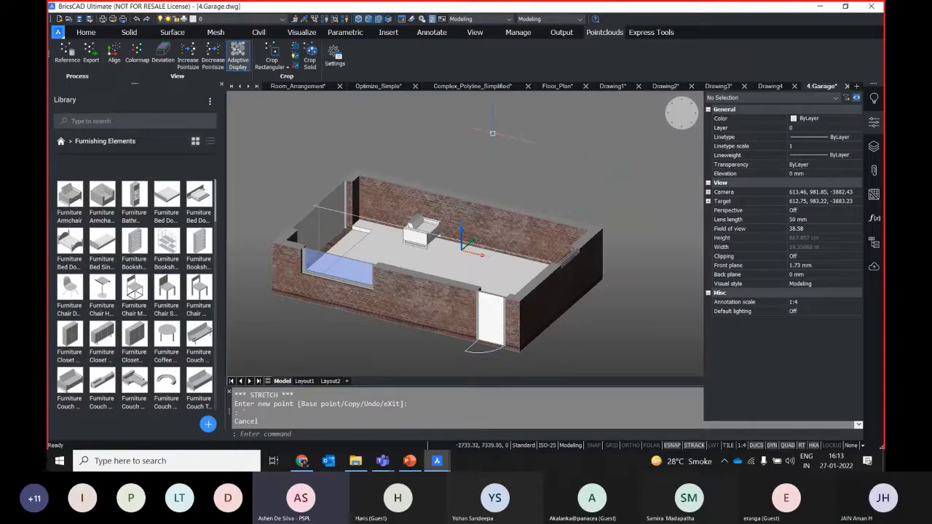
left_click(87, 34)
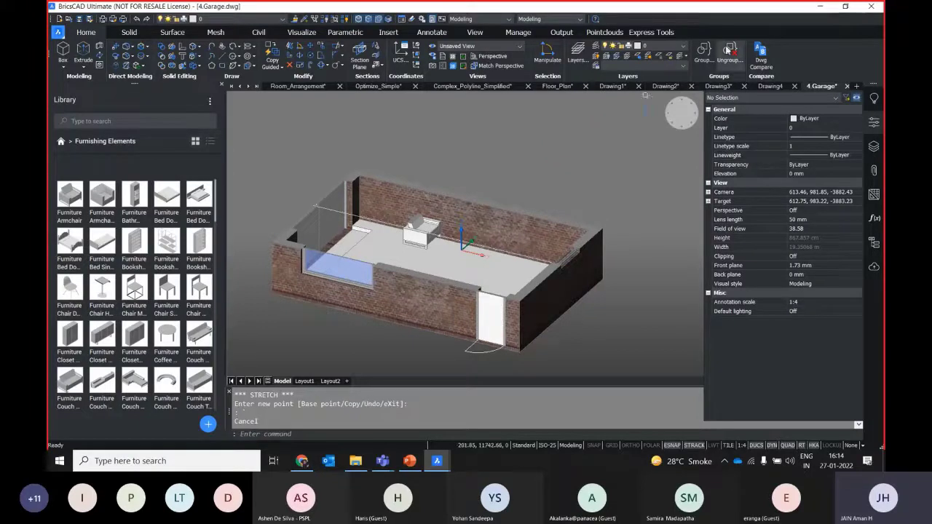
left_click(131, 33)
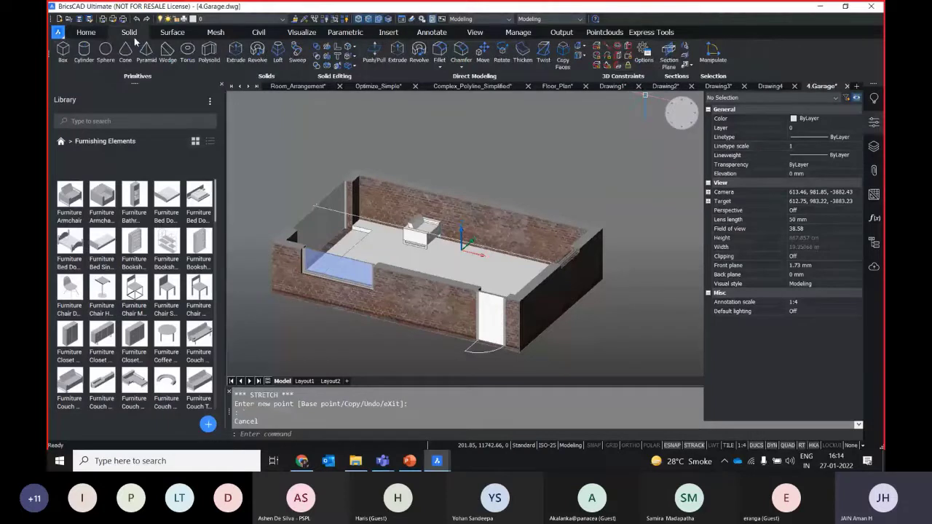
left_click(172, 32)
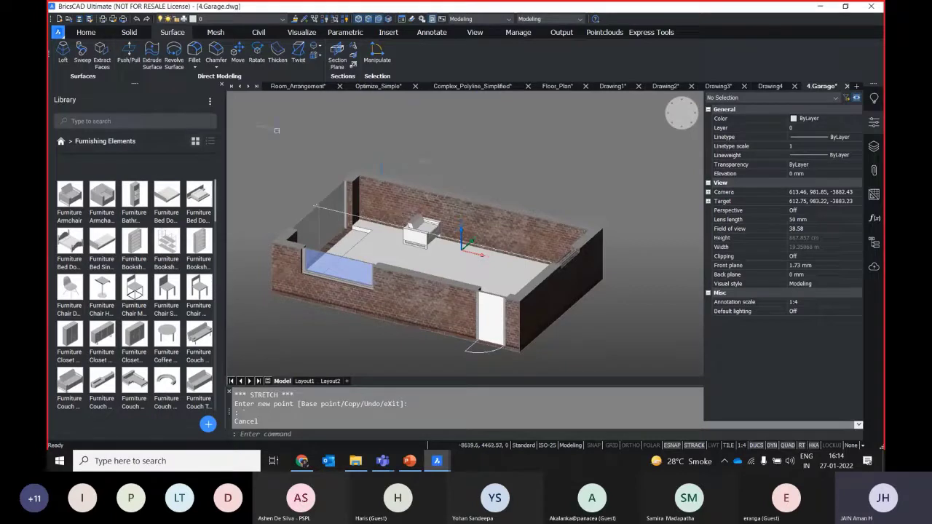
left_click(345, 32)
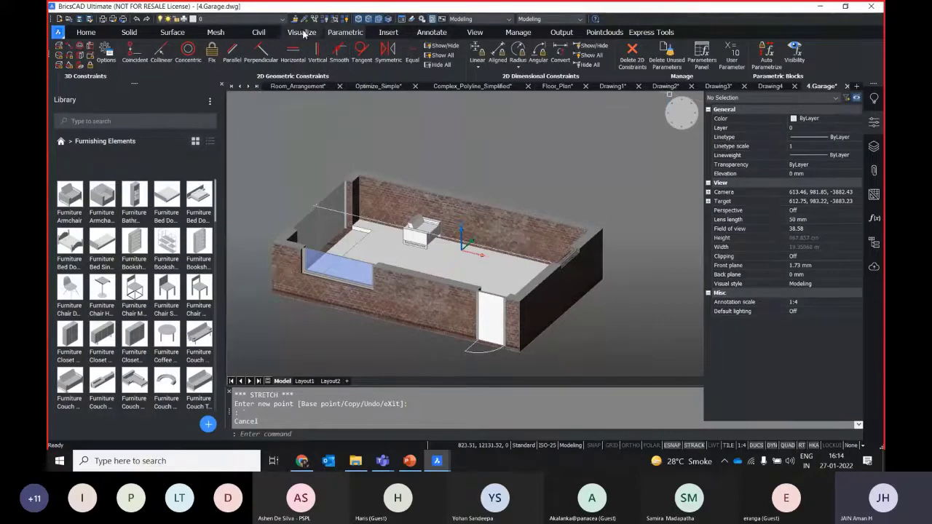
- Open the Geographic Location settings from the Visualize tab and close them
left_click(303, 33)
left_click(447, 52)
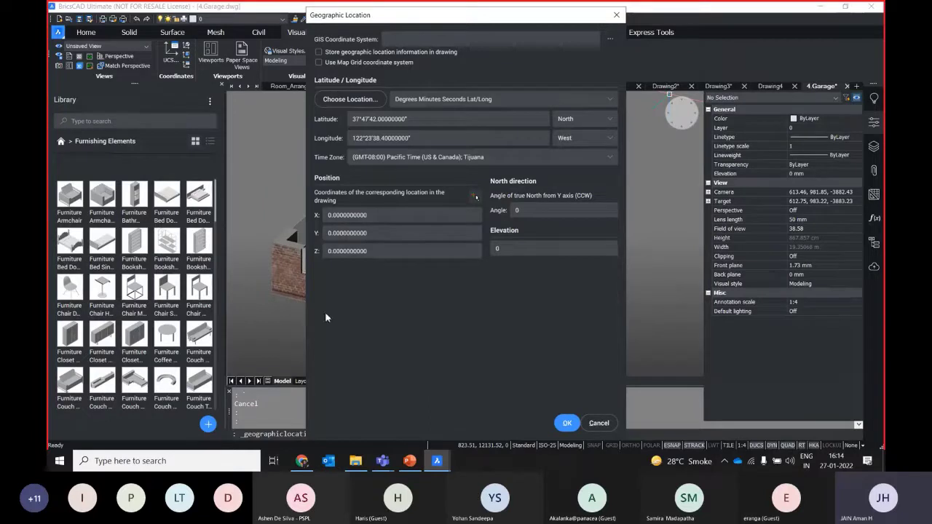
left_click(616, 15)
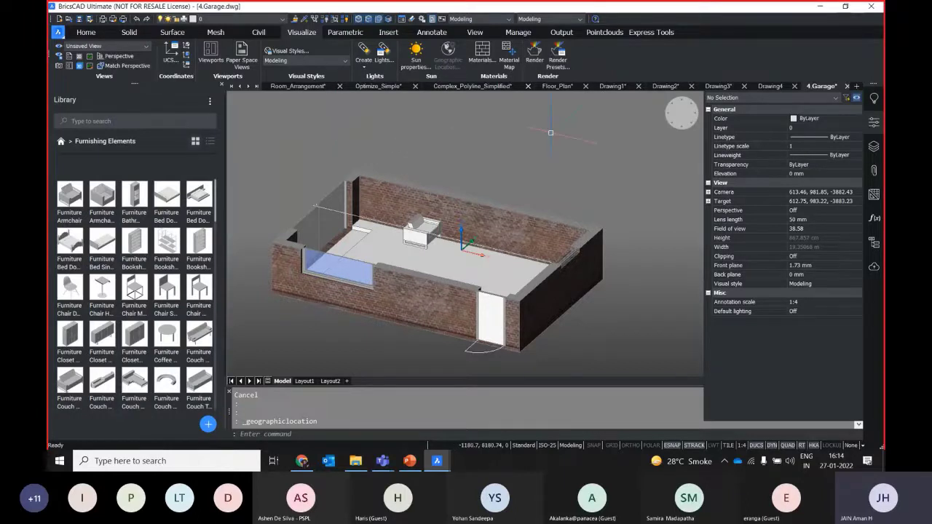
- Return to the Home tab and switch to the browser showing the Bricsys app store
middle_click_drag(510, 127, 526, 129)
left_click(86, 33)
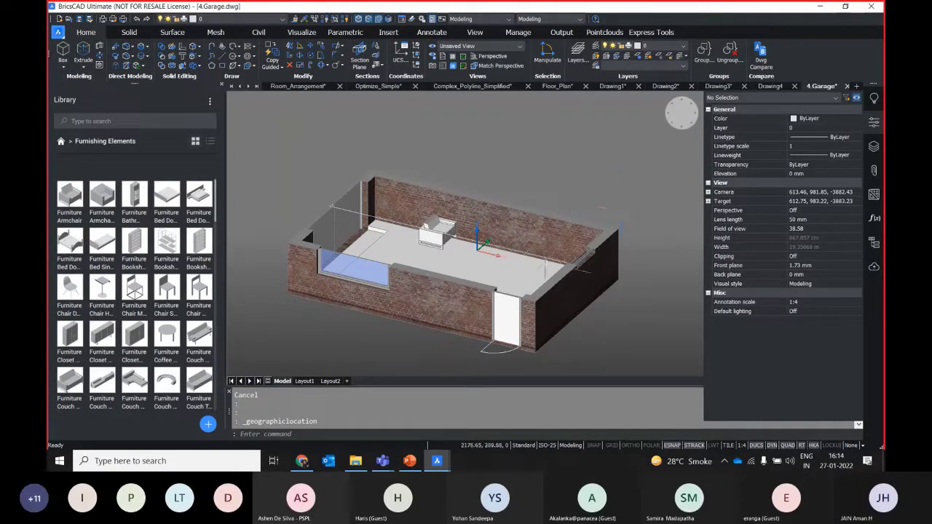
left_click(303, 462)
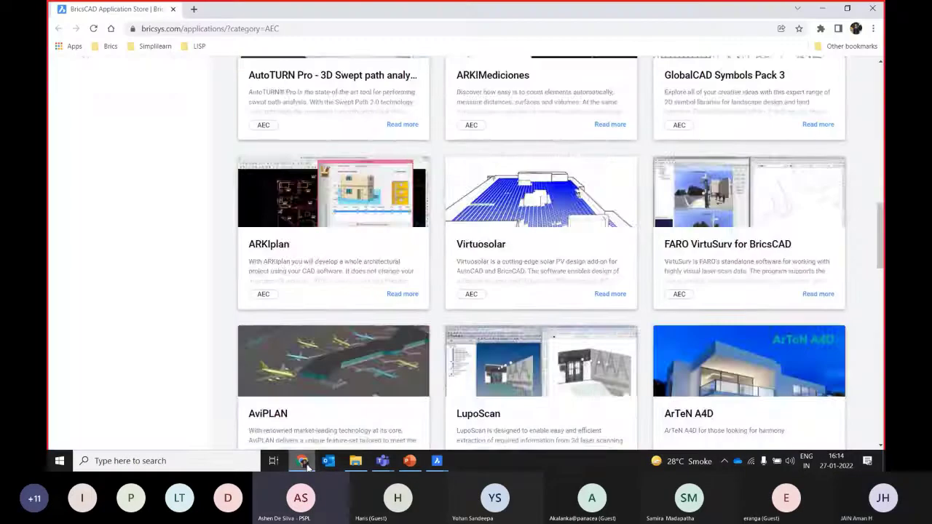
- Search the store for 'spatial manager' and open the Spatial Manager for BricsCAD page
scroll(258, 195, "down", 10)
scroll(258, 196, "up", 5)
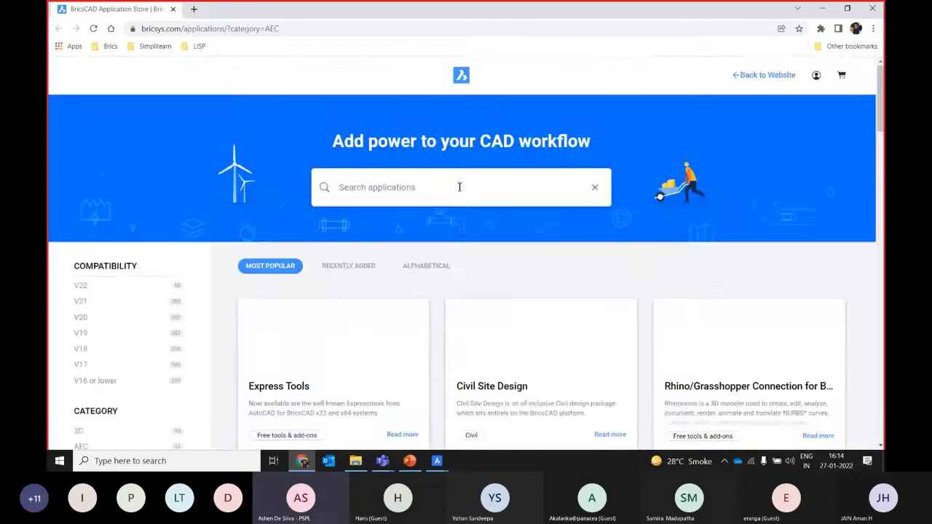
left_click(459, 187)
type("sp")
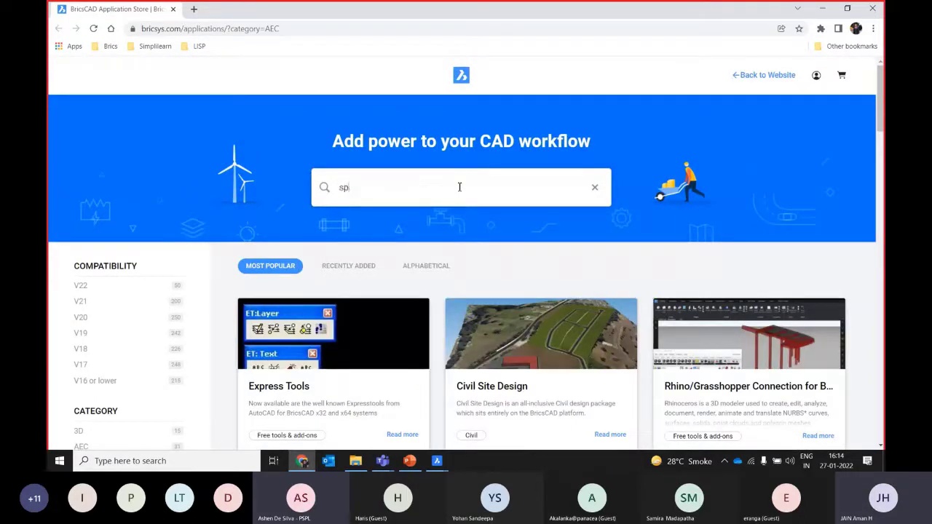
type("atial manager")
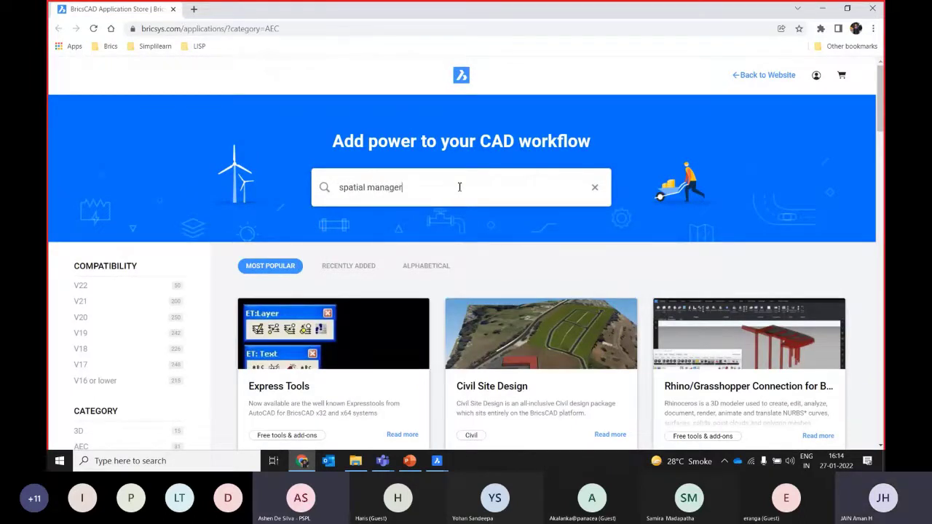
scroll(329, 405, "down", 1)
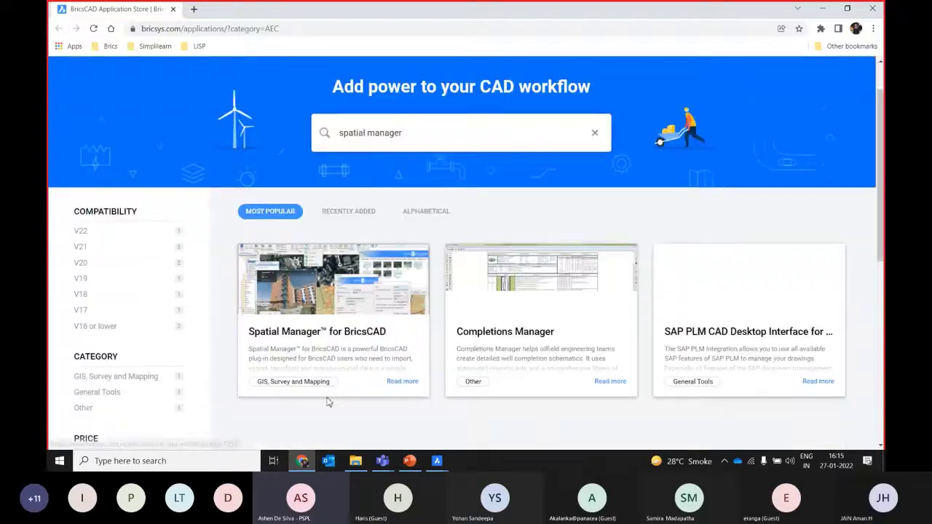
left_click(350, 365)
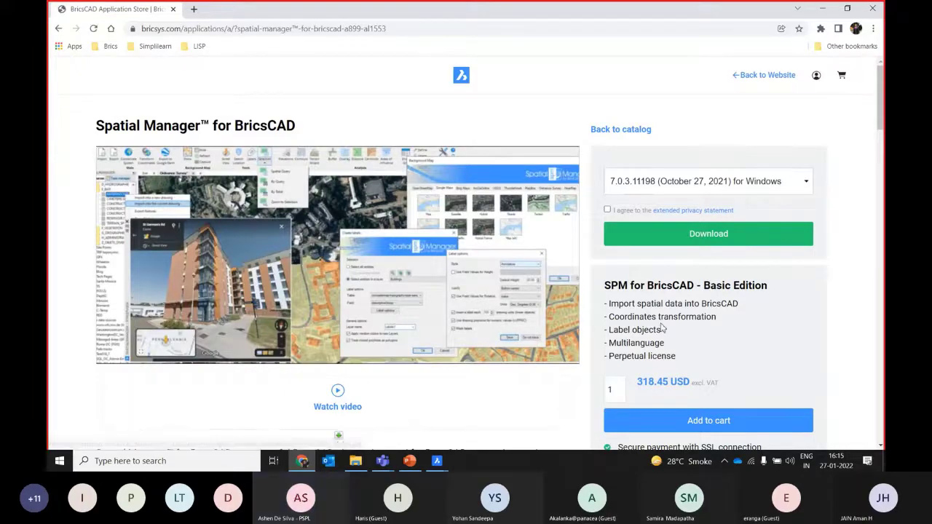
- Scroll through the Spatial Manager page to review its features
scroll(315, 260, "down", 3)
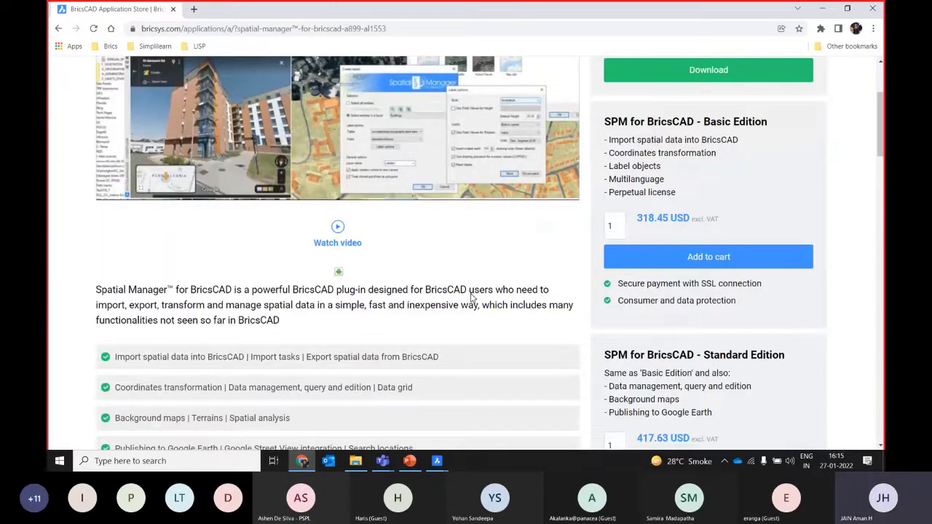
scroll(470, 298, "down", 2)
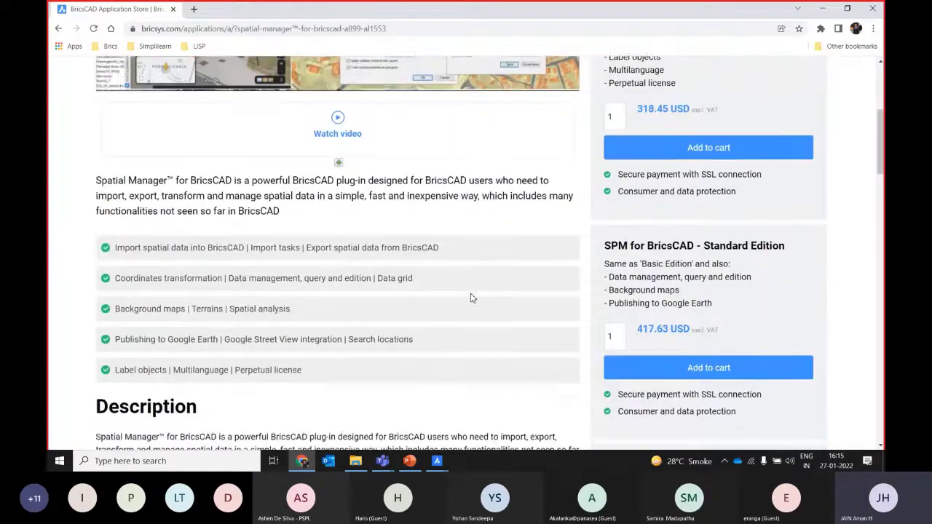
scroll(471, 298, "down", 1)
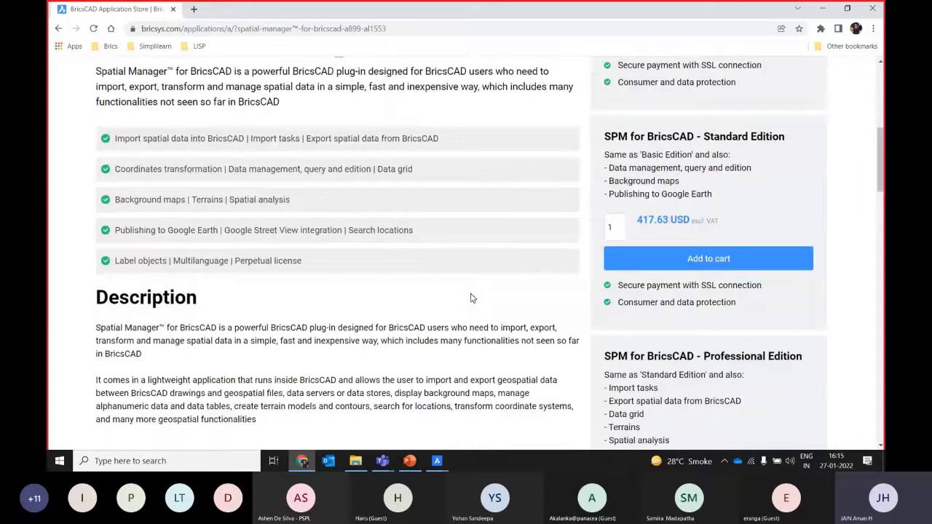
scroll(471, 298, "up", 3)
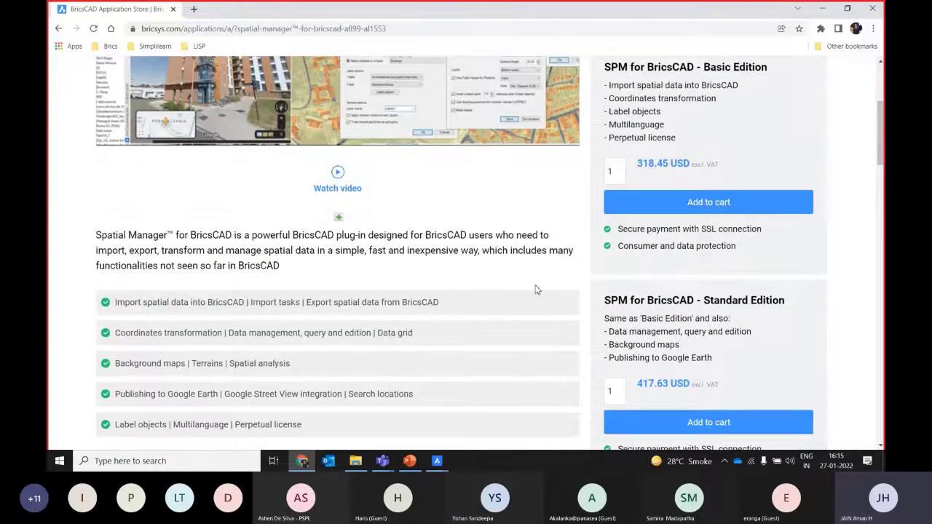
scroll(539, 290, "up", 1)
scroll(560, 273, "up", 3)
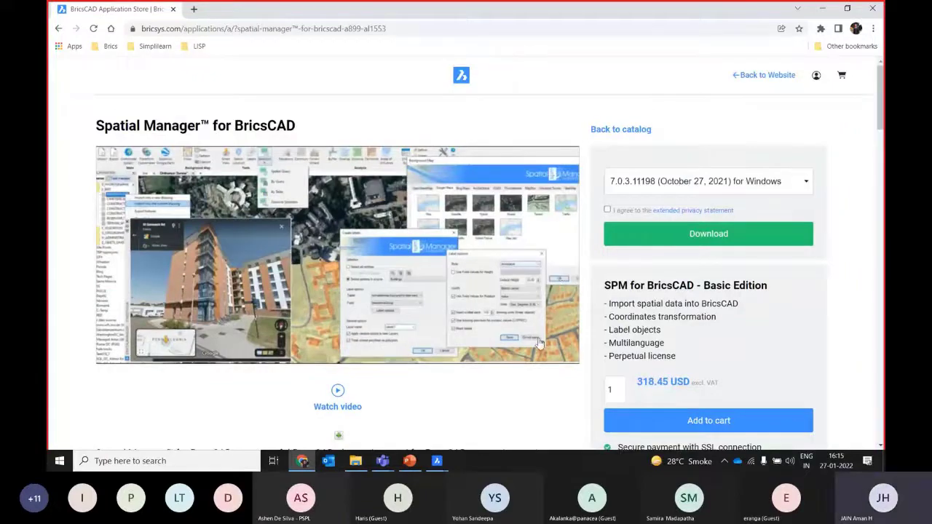
scroll(456, 314, "down", 20)
scroll(456, 313, "down", 3)
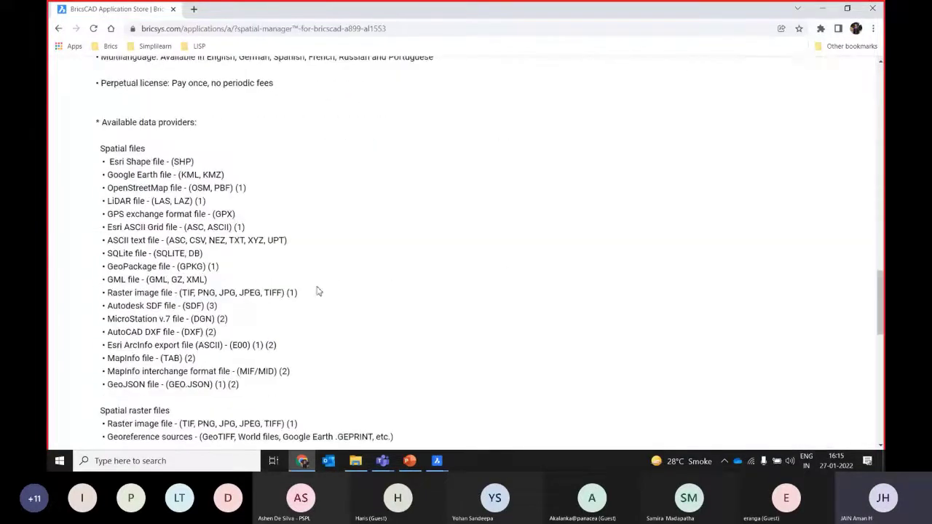
left_click_drag(99, 146, 281, 300)
left_click(421, 342)
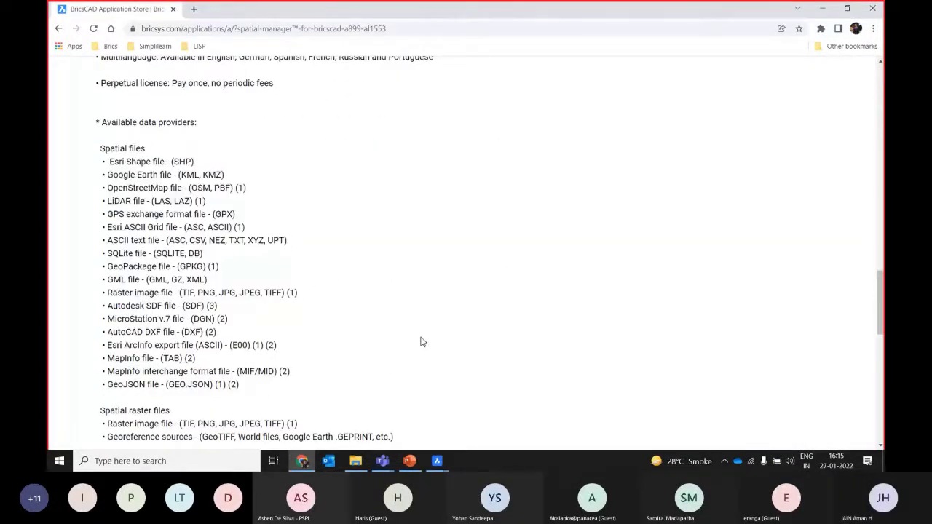
scroll(420, 341, "down", 2)
scroll(378, 277, "up", 2)
- Highlight the supported formats from Esri Shape to GeoJSON, then minimize the browser
left_click_drag(102, 166, 354, 385)
left_click(435, 360)
left_click(825, 9)
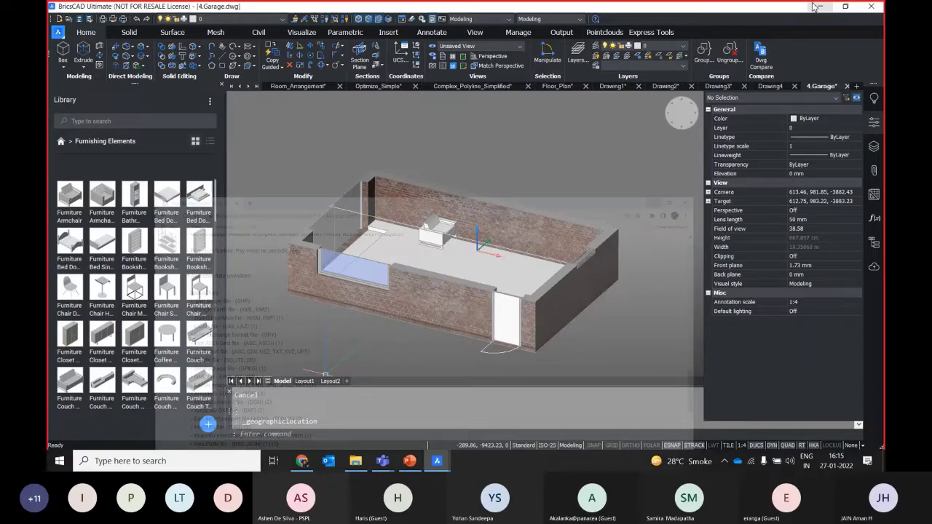
left_click(58, 32)
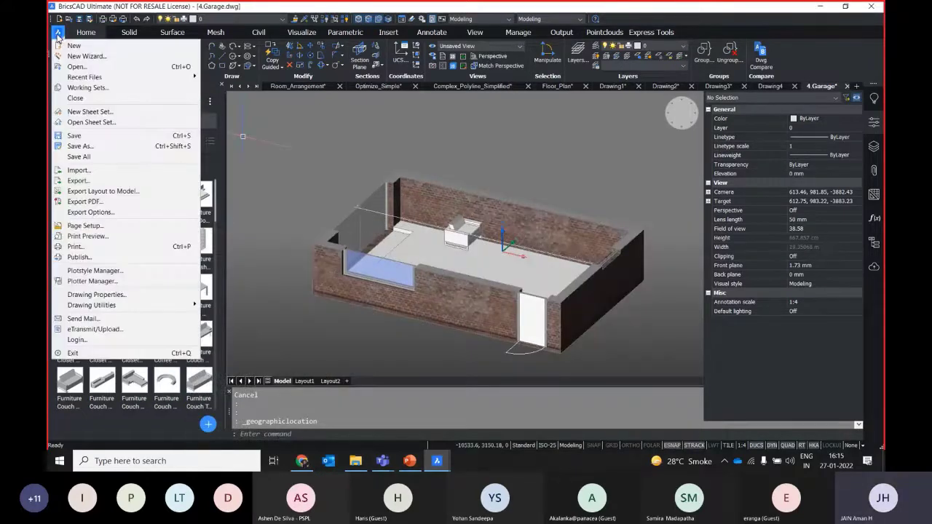
left_click(58, 34)
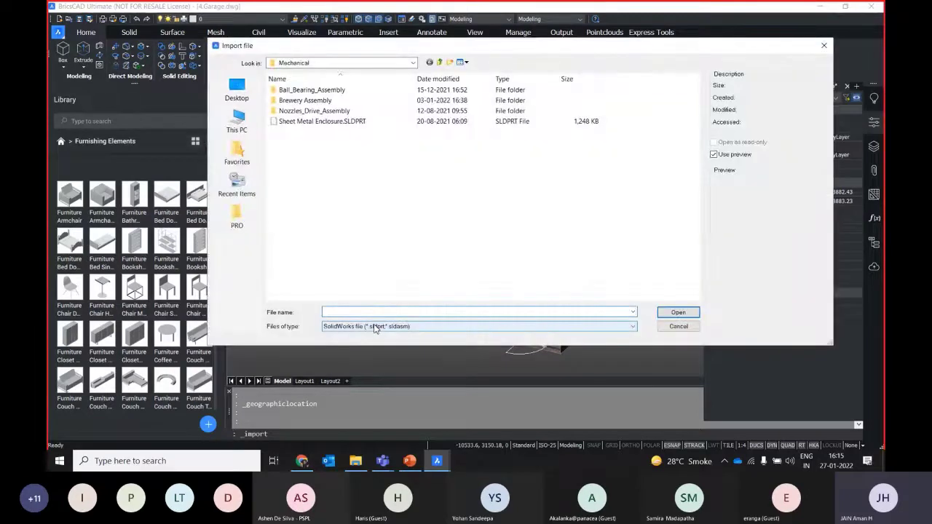
left_click(473, 326)
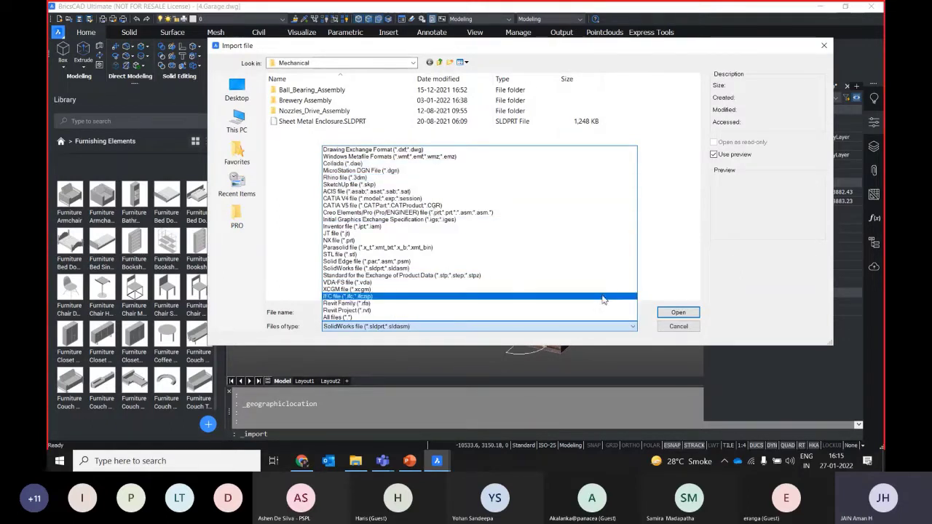
left_click(718, 242)
left_click(684, 329)
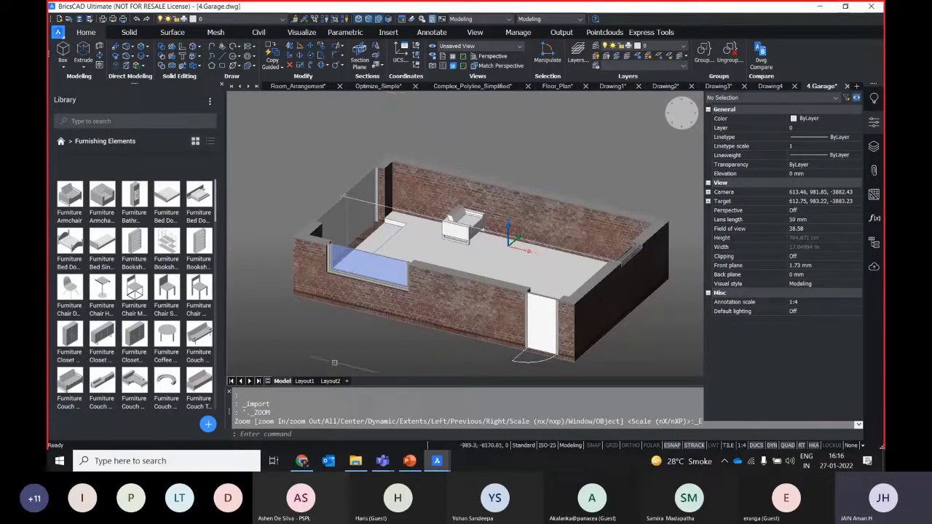
- Run the BricsCAD PowerPoint deck full screen from slide 11, the Fiskeby customer story
left_click(406, 466)
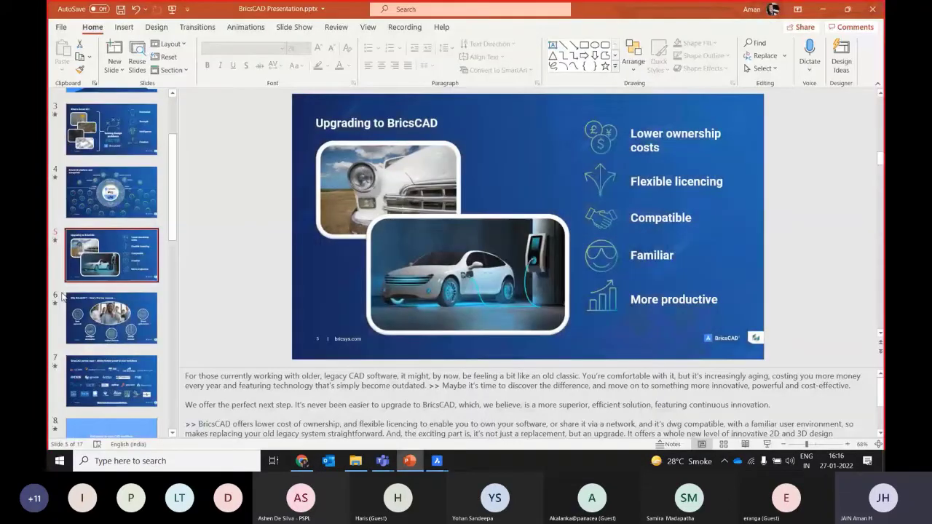
scroll(109, 269, "down", 5)
left_click(99, 269)
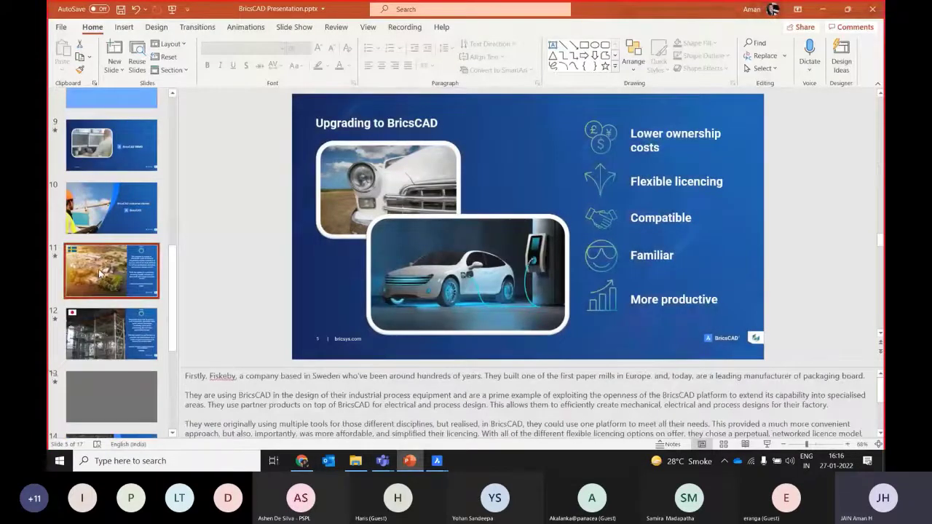
left_click(768, 444)
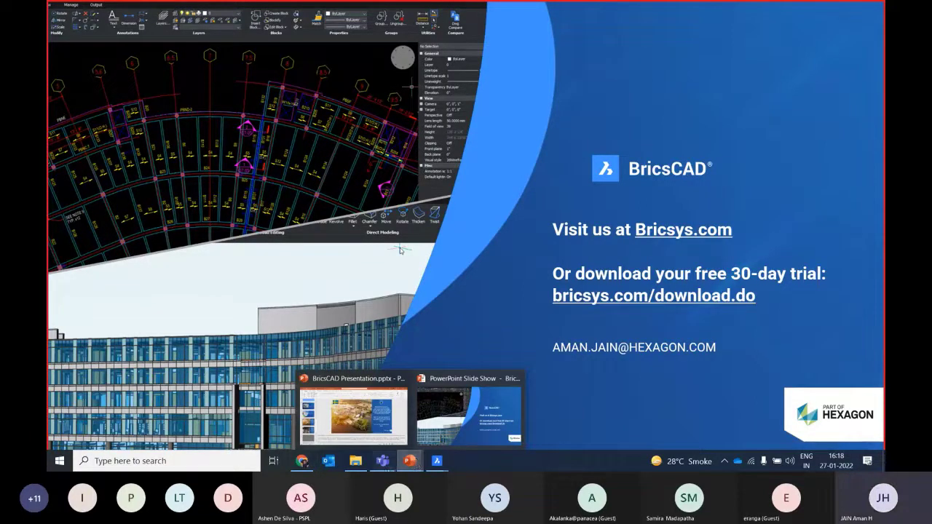
- Stop sharing the PowerPoint closing slide from the Teams meeting mini-window
mouse_move(383, 460)
left_click(434, 421)
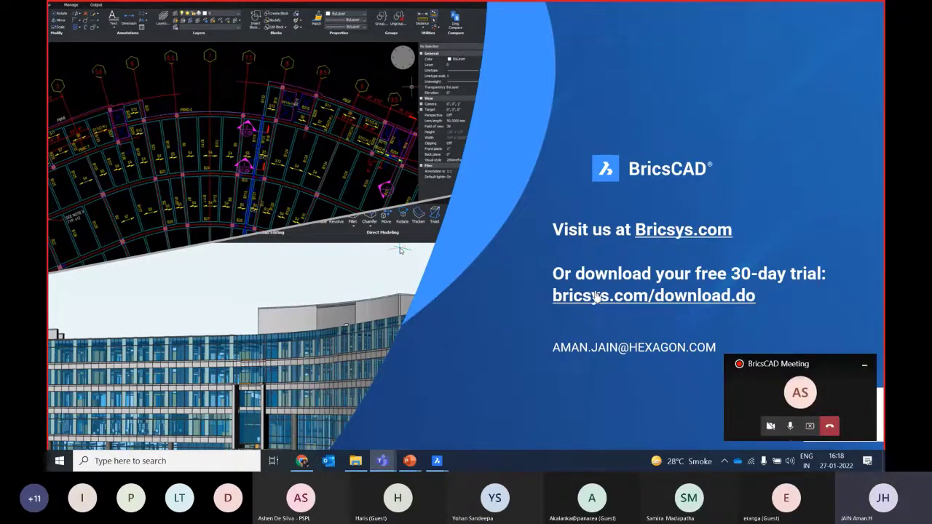
left_click(812, 434)
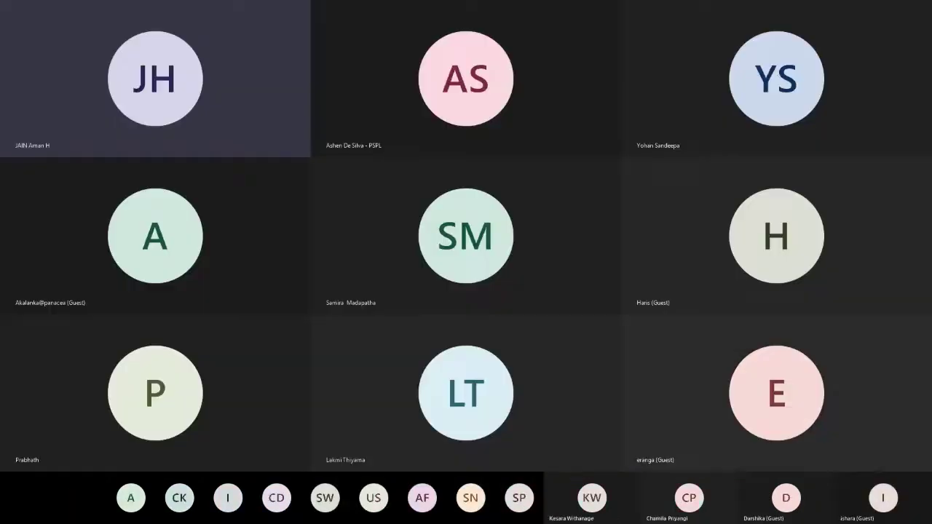